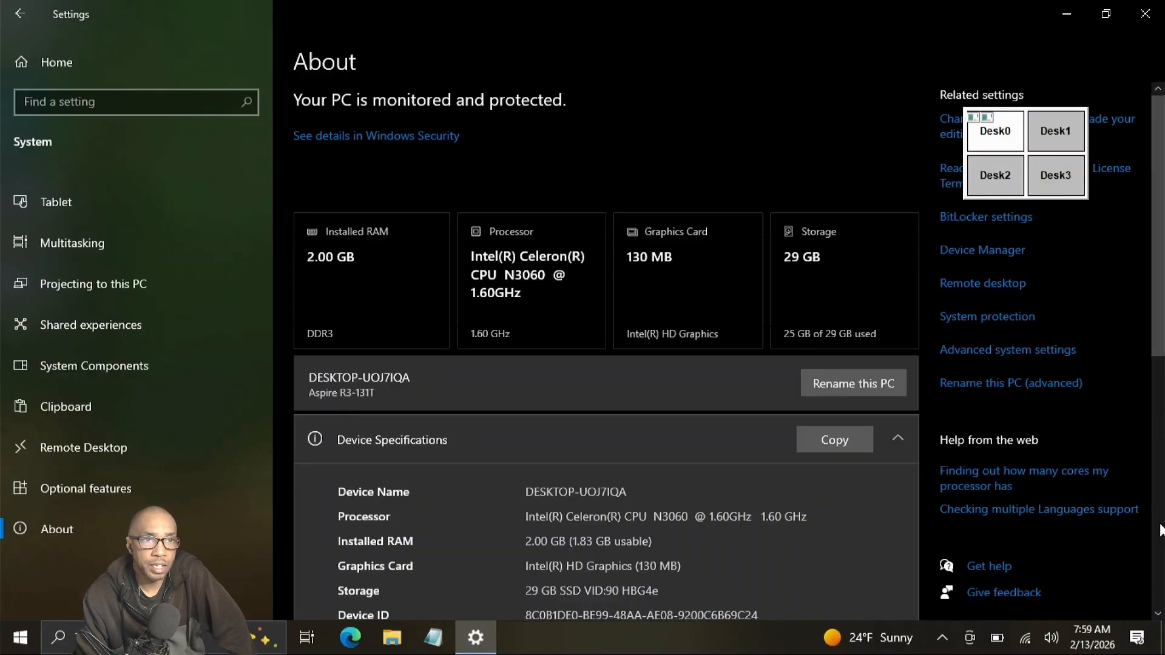
Scroll the About page to confirm 64-bit Windows 10 Home, version 22H2.
{"action": "scroll", "coordinate": [1160, 531], "scroll_direction": "down", "scroll_amount": 10}
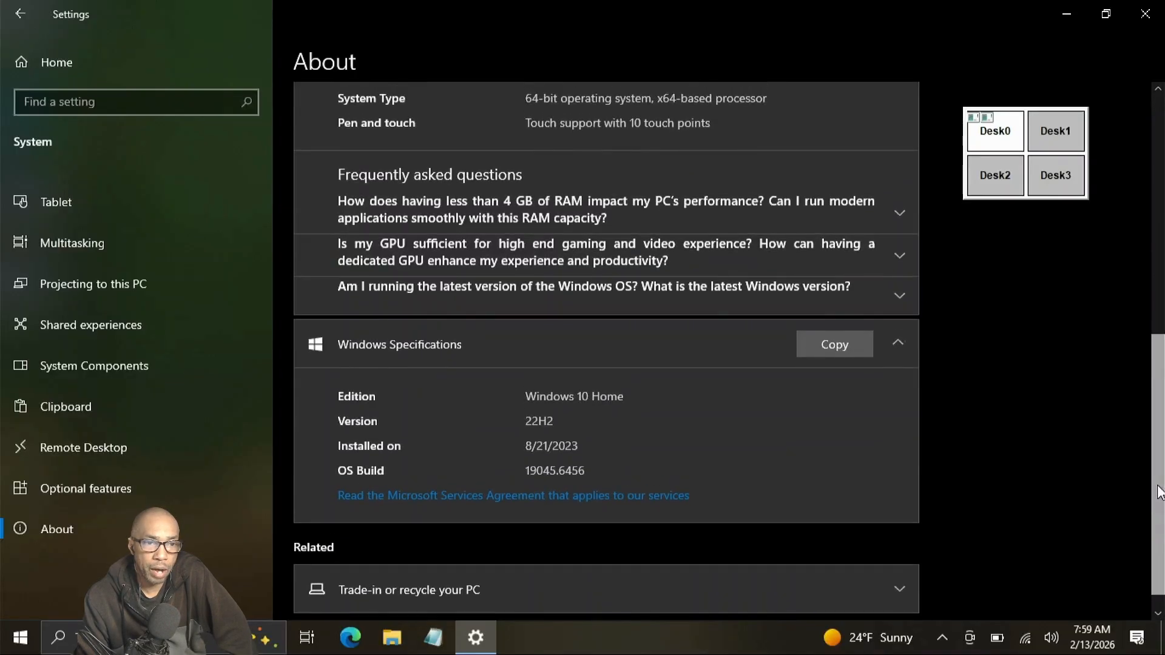
{"action": "scroll", "coordinate": [1158, 486], "scroll_direction": "up", "scroll_amount": 3}
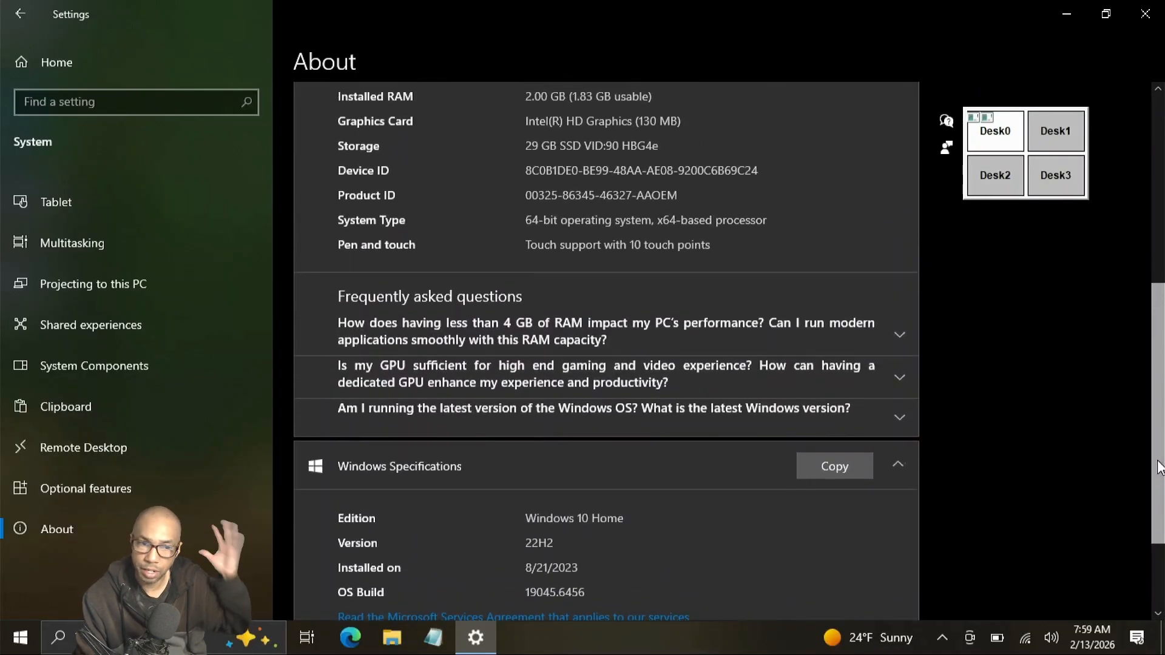
{"action": "left_click_drag", "start_coordinate": [1158, 461], "coordinate": [1156, 387]}
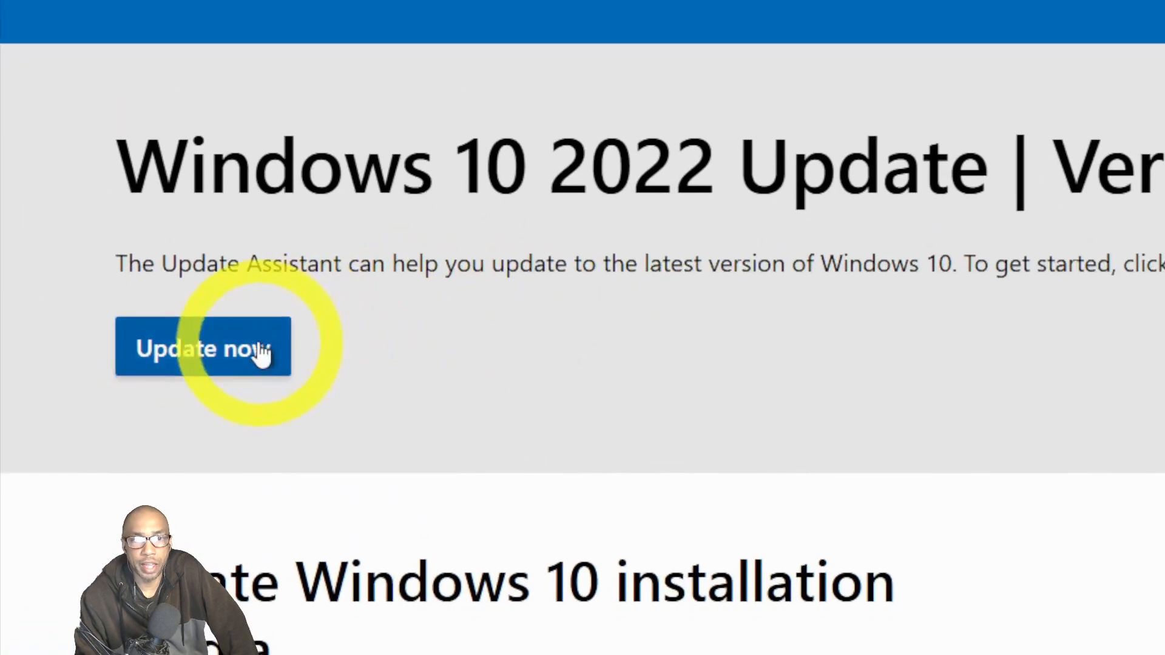
Download MediaCreationTool_22H2.exe and expand the more download options and upgrade instructions sections.
{"action": "scroll", "coordinate": [486, 351], "scroll_direction": "down", "scroll_amount": 5}
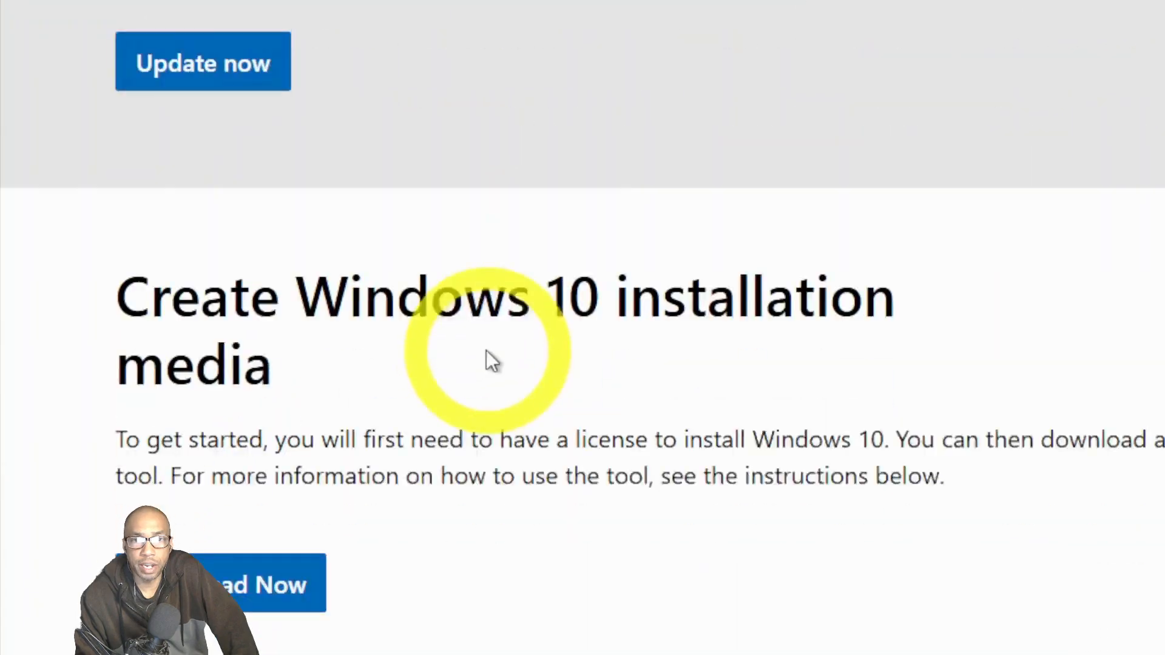
{"action": "left_click", "coordinate": [293, 418]}
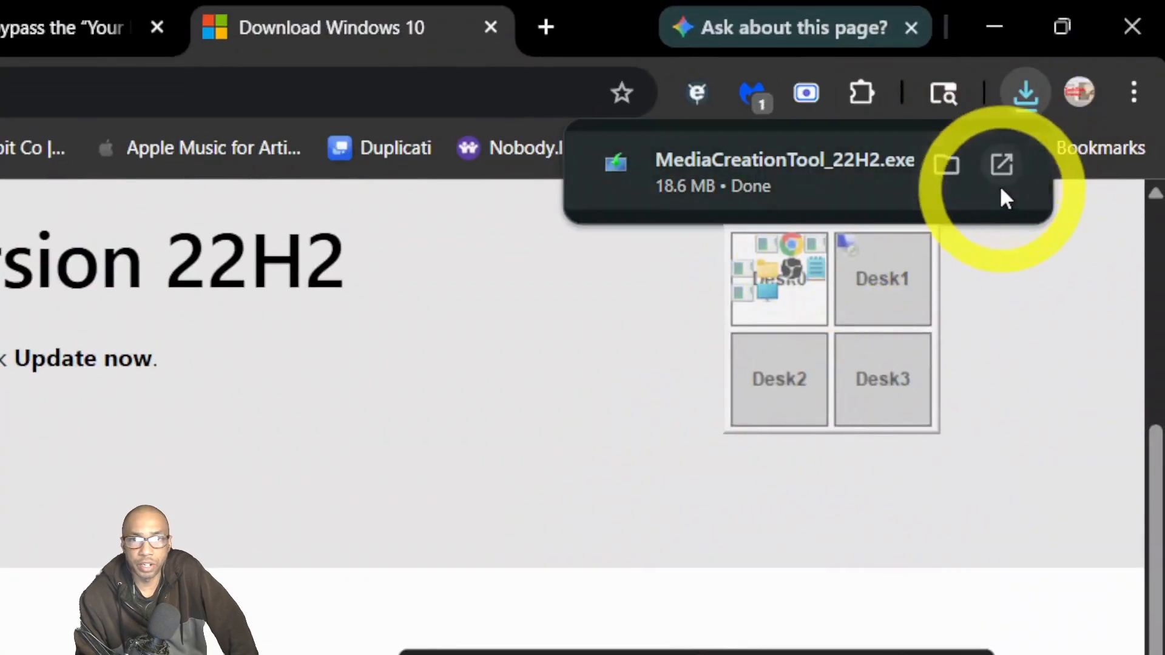
{"action": "scroll", "coordinate": [548, 454], "scroll_direction": "down", "scroll_amount": 15}
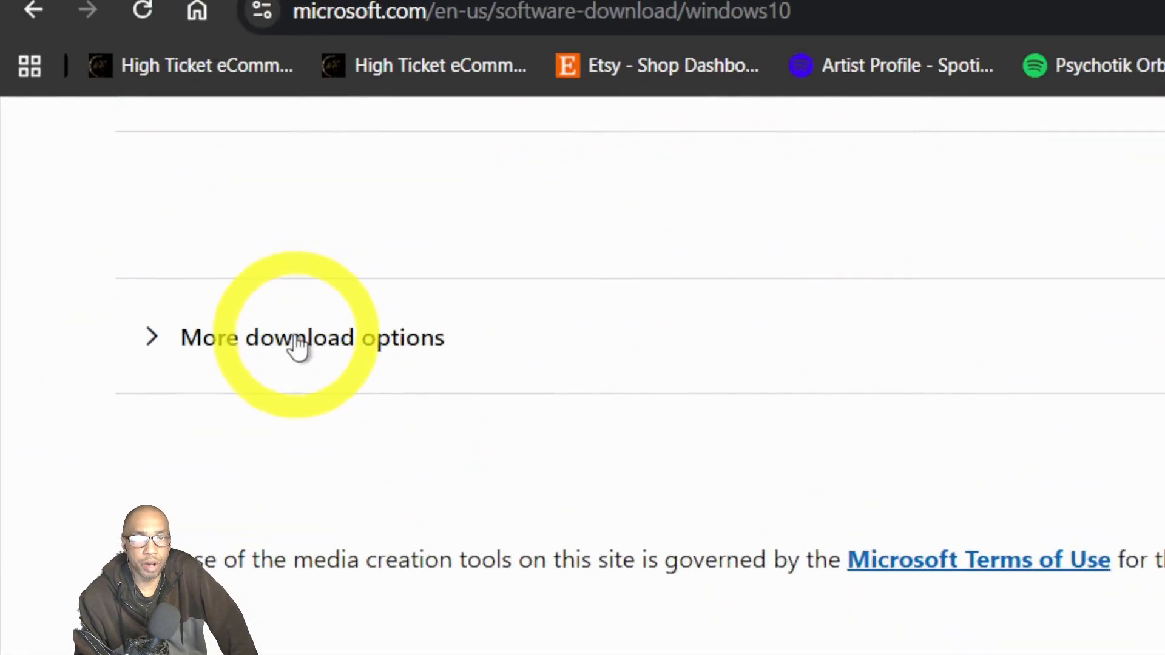
{"action": "left_click", "coordinate": [84, 15]}
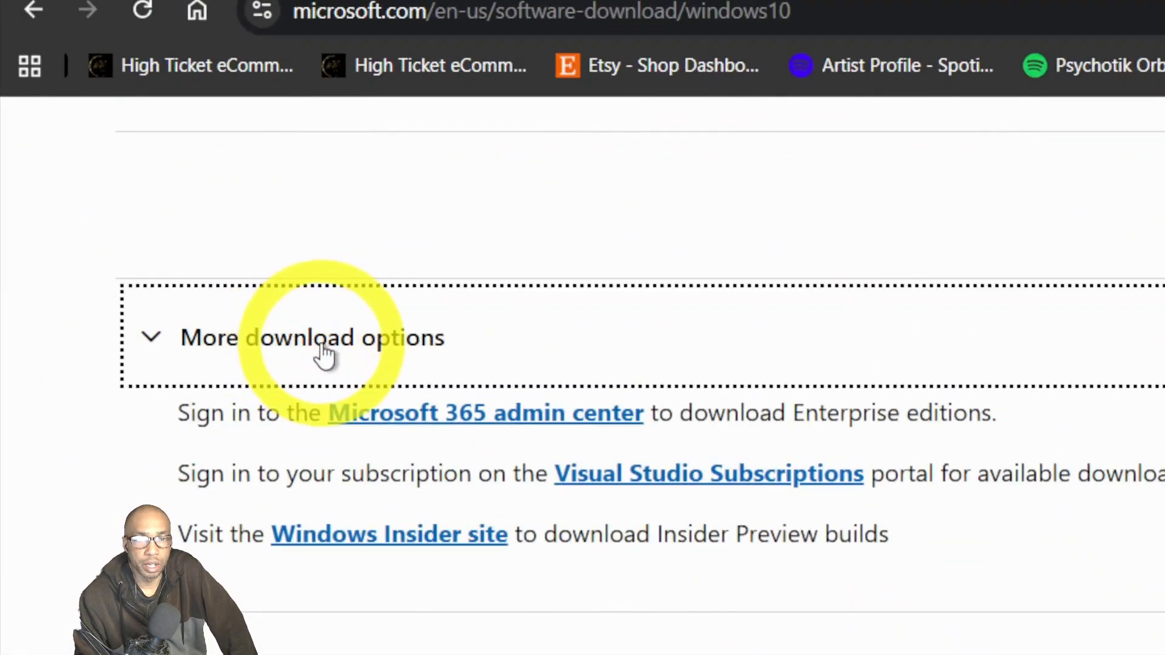
{"action": "scroll", "coordinate": [326, 355], "scroll_direction": "up", "scroll_amount": 4}
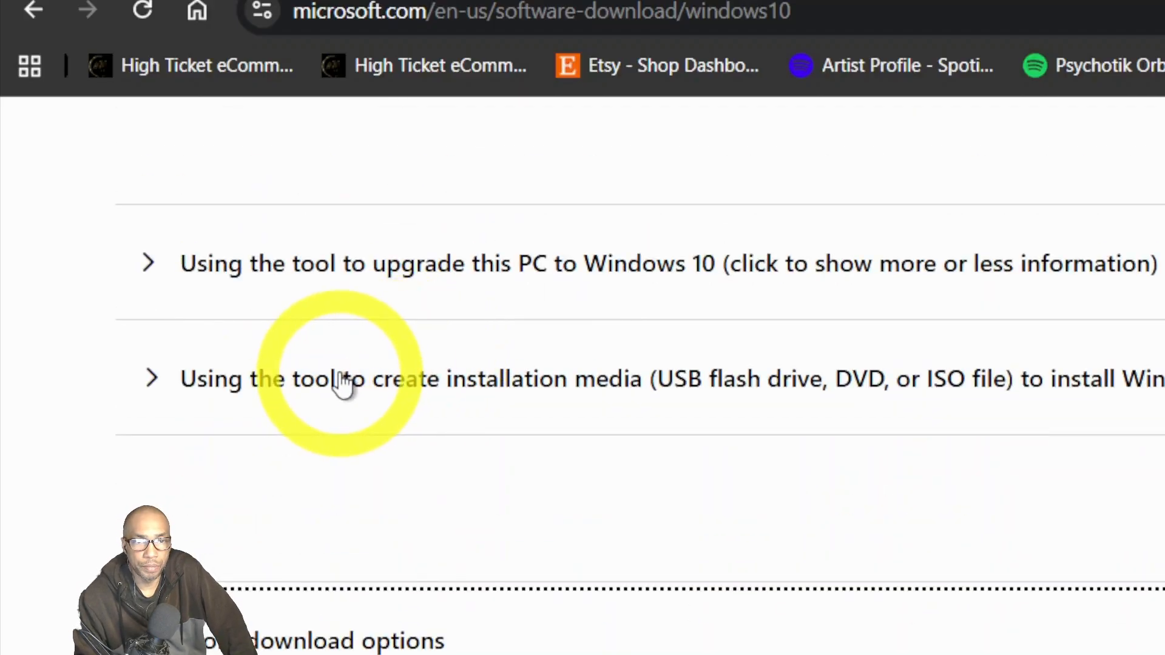
{"action": "left_click", "coordinate": [339, 284]}
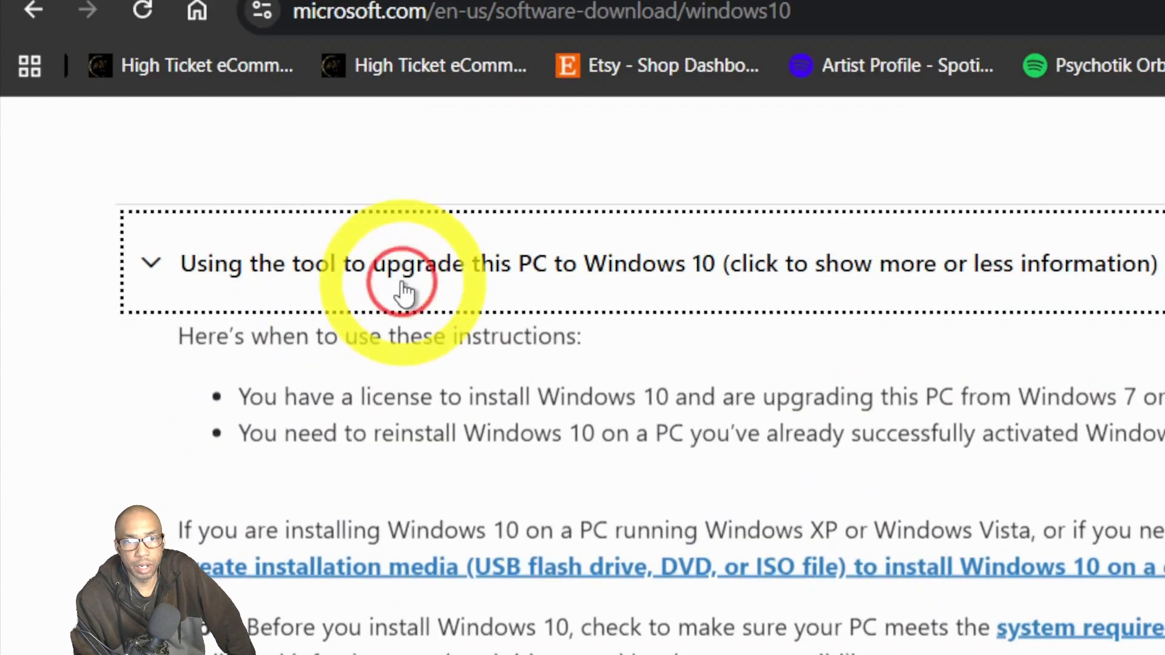
Check the recent downloads list, collapse the upgrade instructions, and minimize Chrome.
{"action": "scroll", "coordinate": [756, 333], "scroll_direction": "up", "scroll_amount": 2}
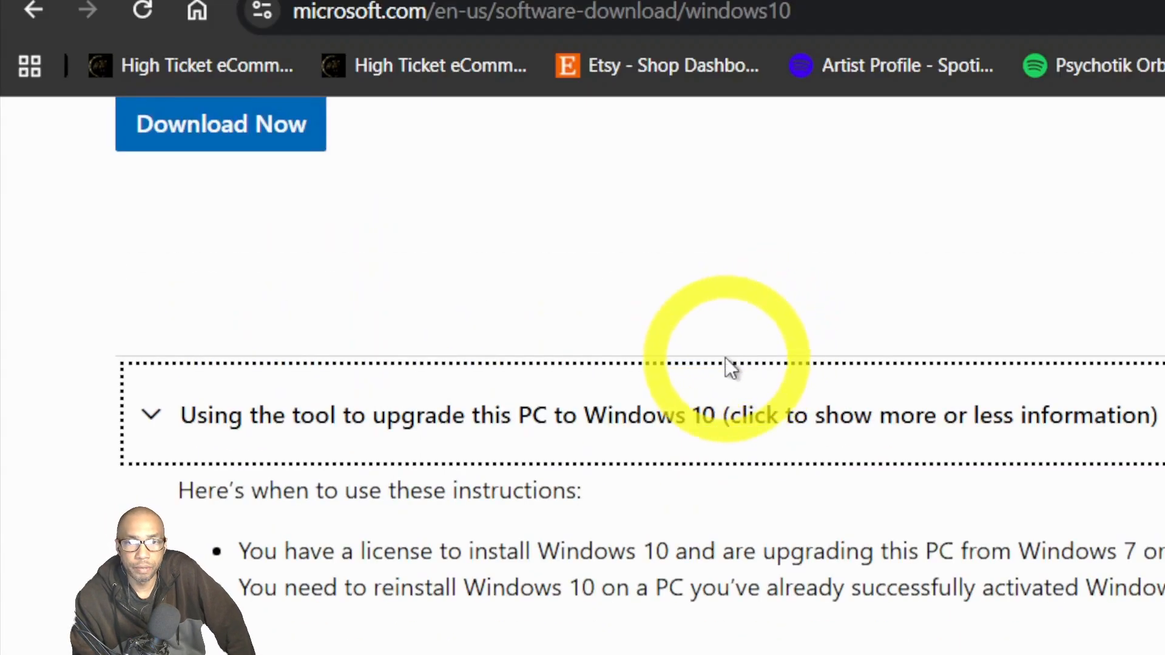
{"action": "scroll", "coordinate": [486, 291], "scroll_direction": "up", "scroll_amount": 1}
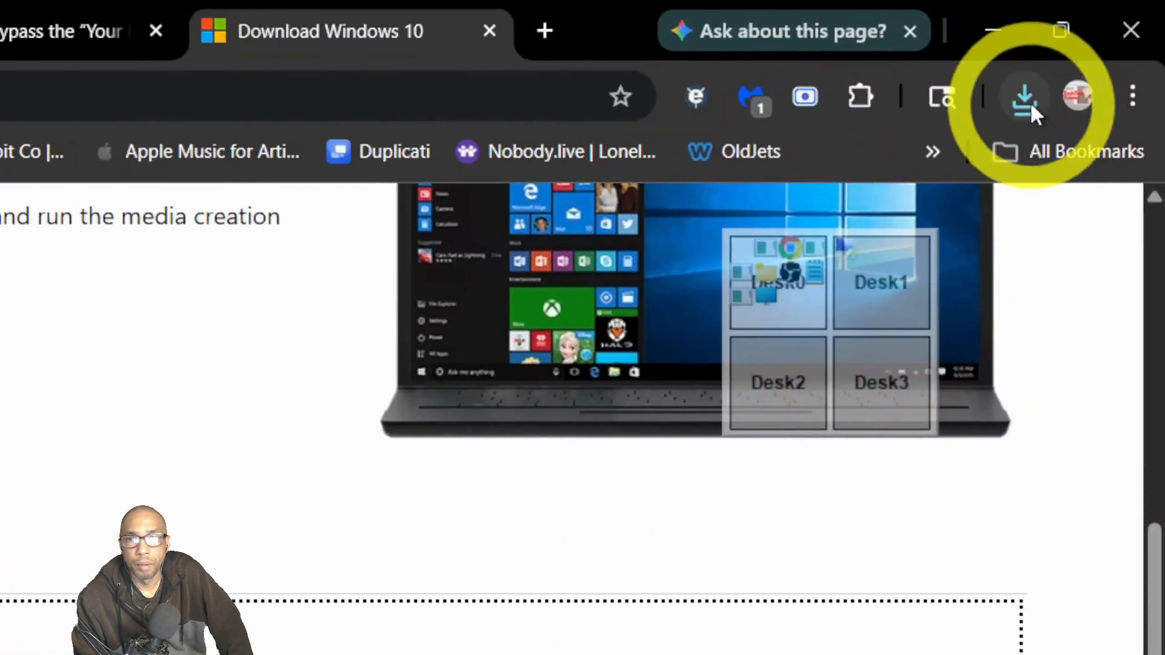
{"action": "left_click", "coordinate": [1026, 98]}
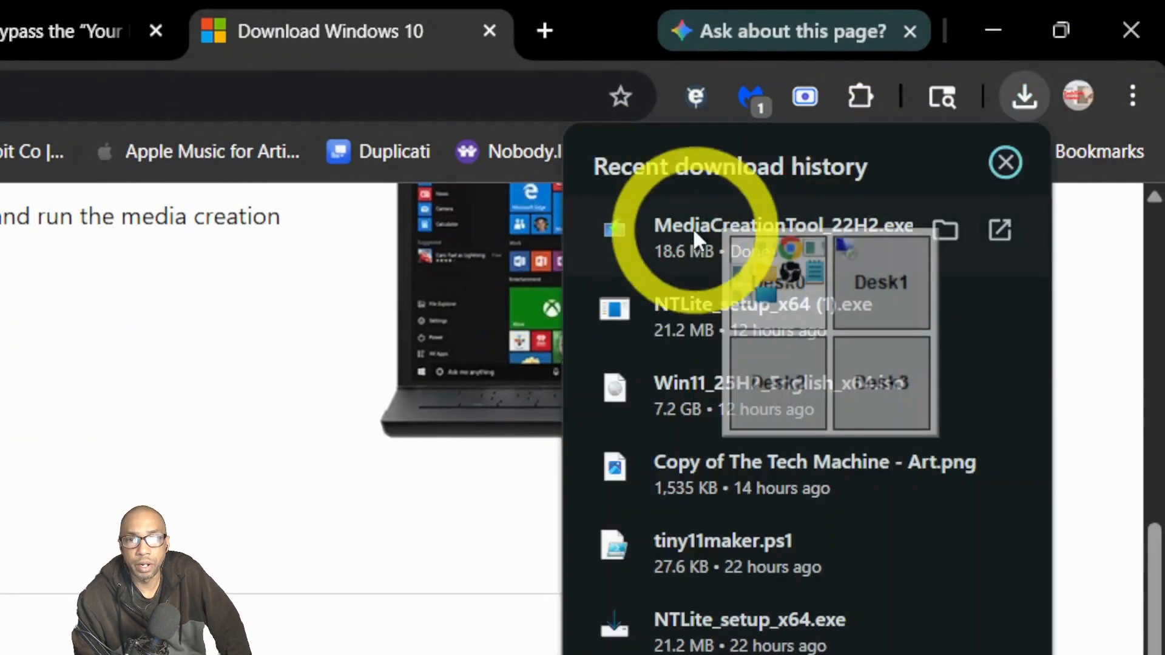
{"action": "left_click", "coordinate": [528, 297]}
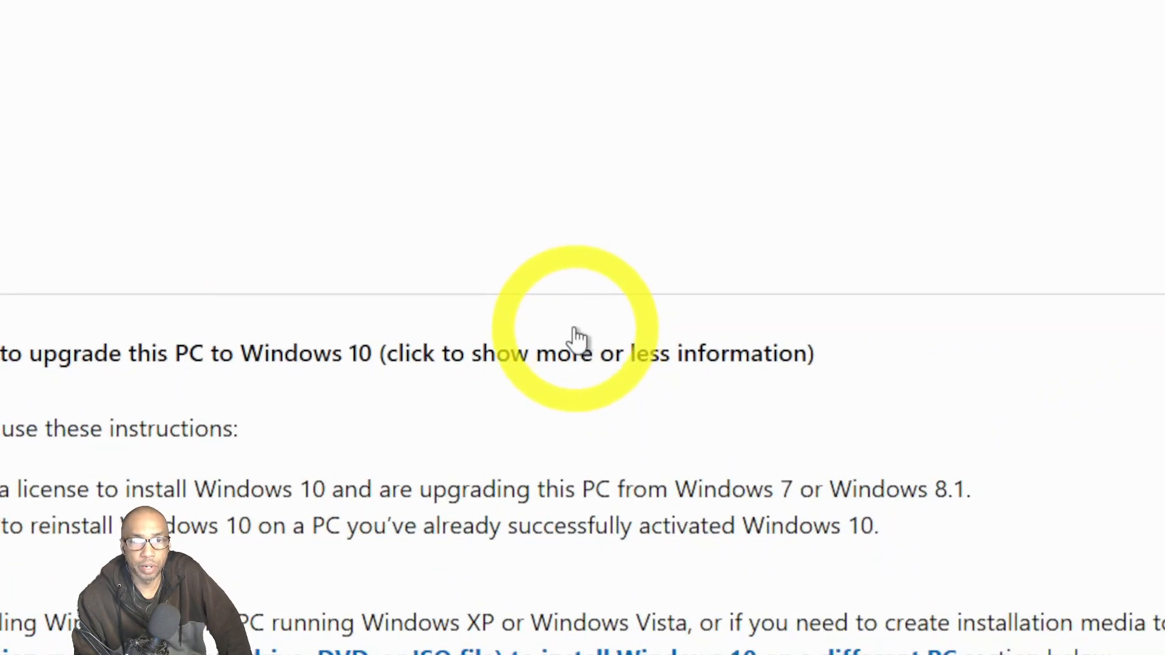
{"action": "left_click", "coordinate": [608, 385]}
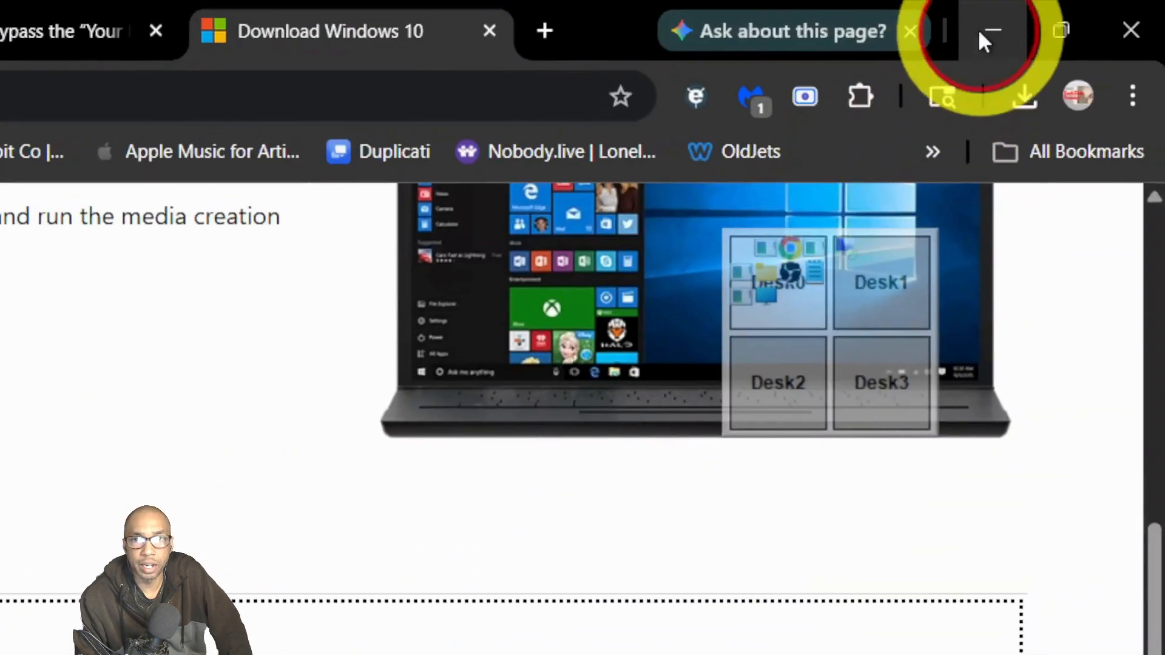
{"action": "left_click", "coordinate": [980, 30]}
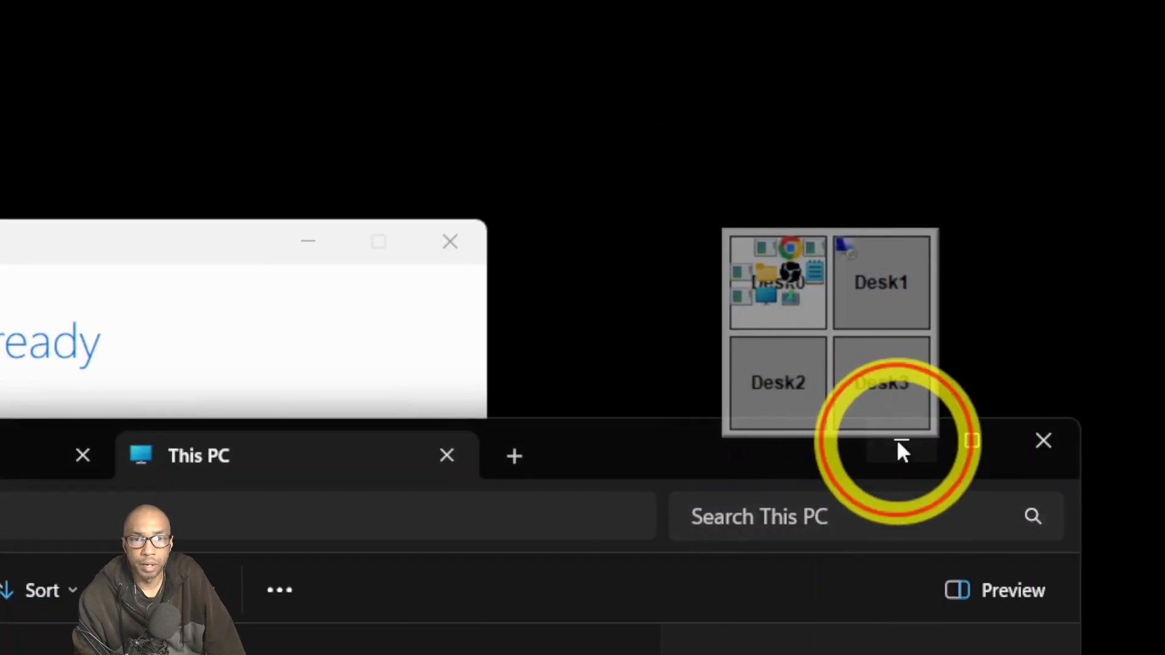
Minimize File Explorer, scroll through the Windows 10 Setup license terms, and accept them.
{"action": "left_click", "coordinate": [899, 442]}
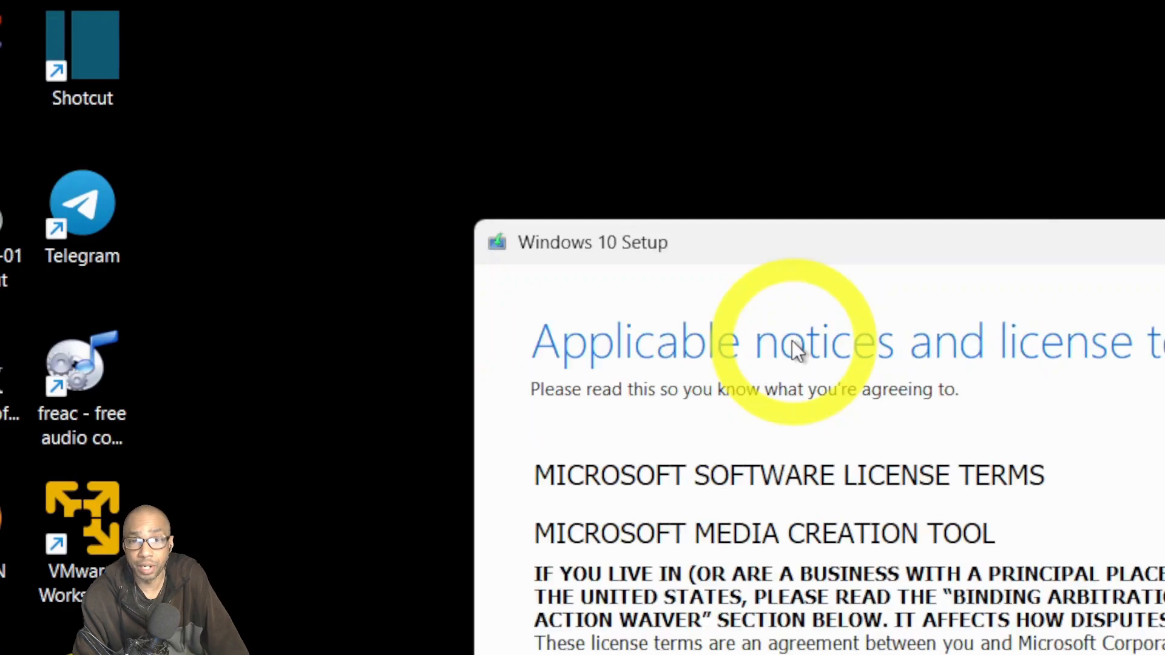
{"action": "scroll", "coordinate": [807, 546], "scroll_direction": "down", "scroll_amount": 20}
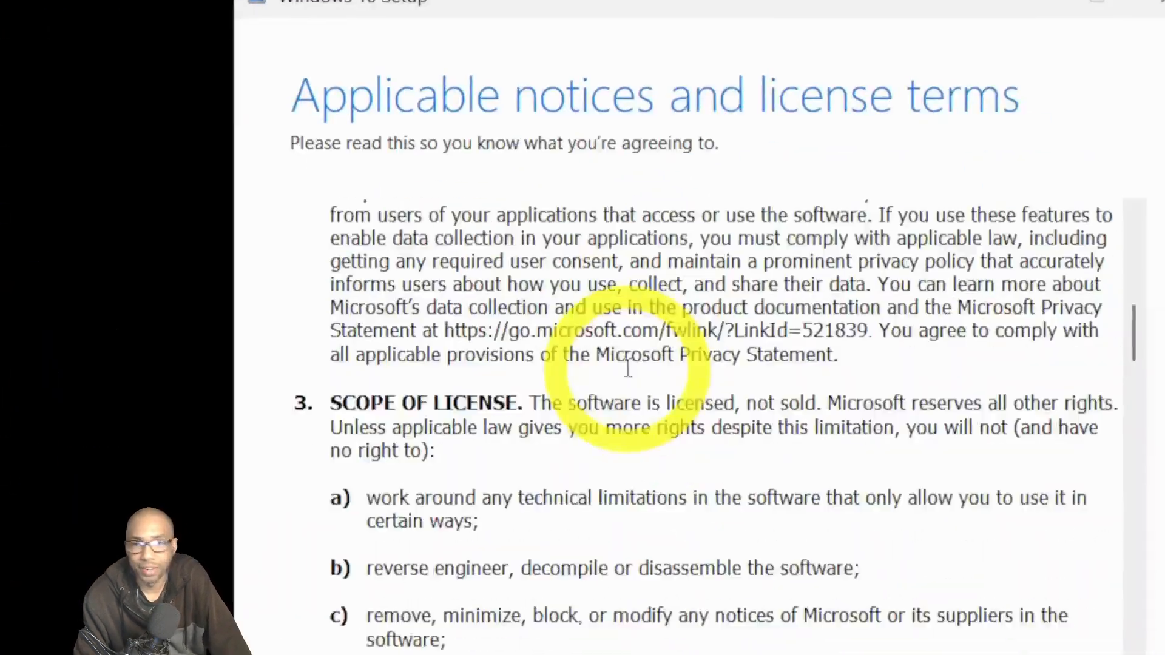
{"action": "scroll", "coordinate": [663, 344], "scroll_direction": "down", "scroll_amount": 15}
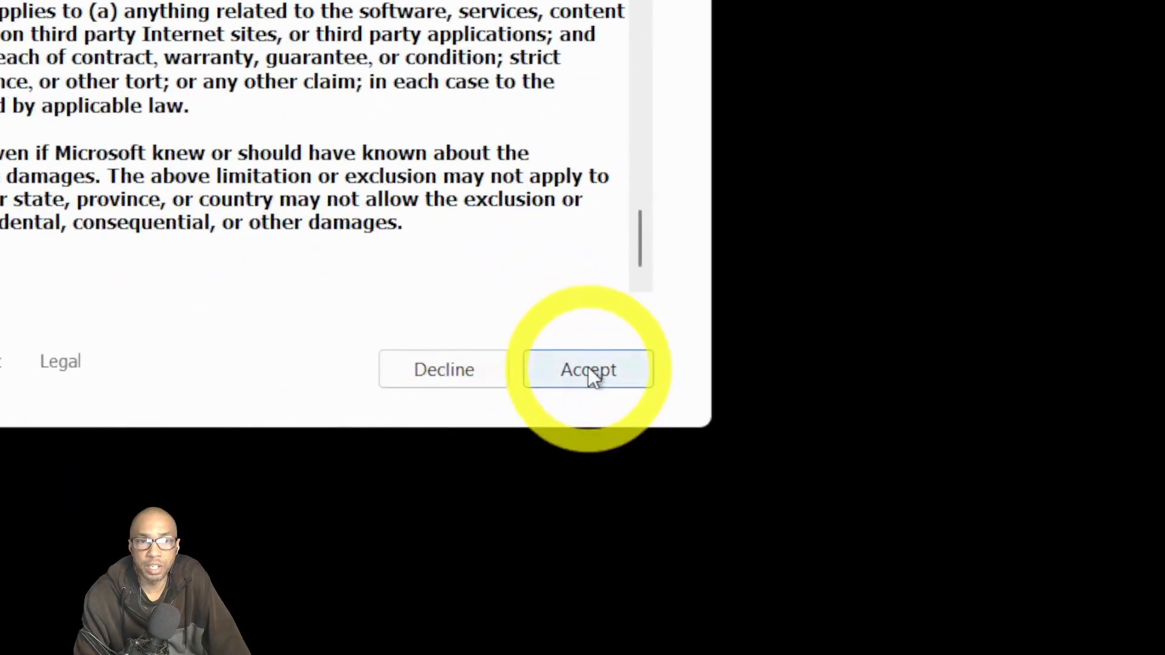
{"action": "left_click", "coordinate": [589, 370]}
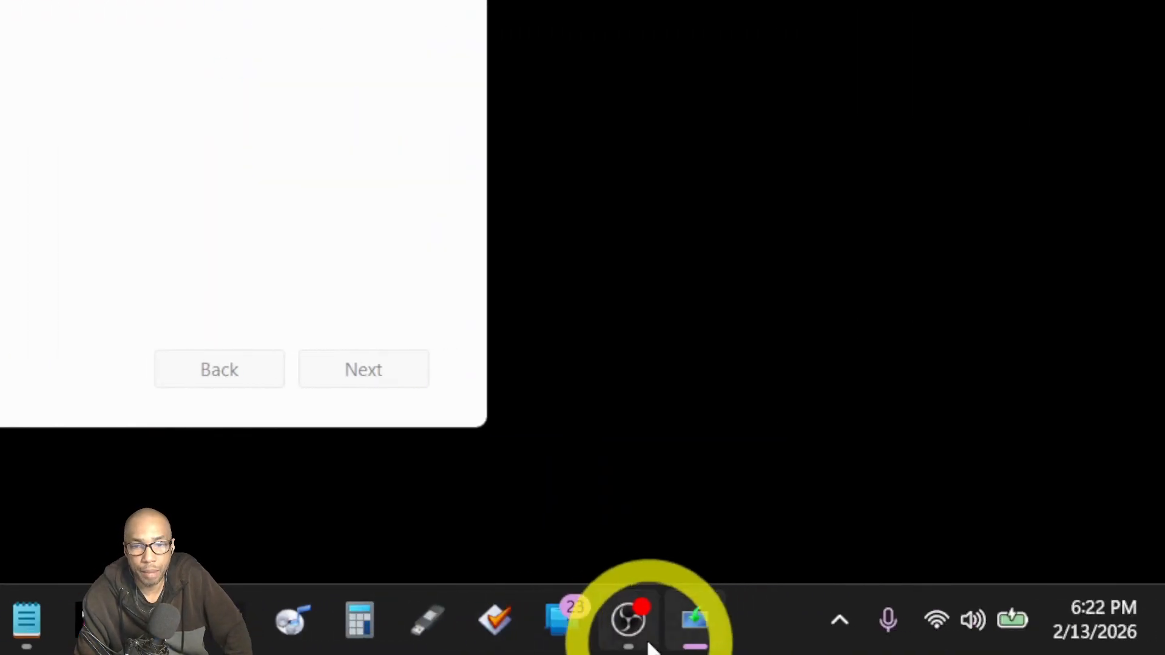
Turn off recommended options and keep English (United States), Windows 10 and 64-bit (x64).
{"action": "left_click", "coordinate": [827, 631]}
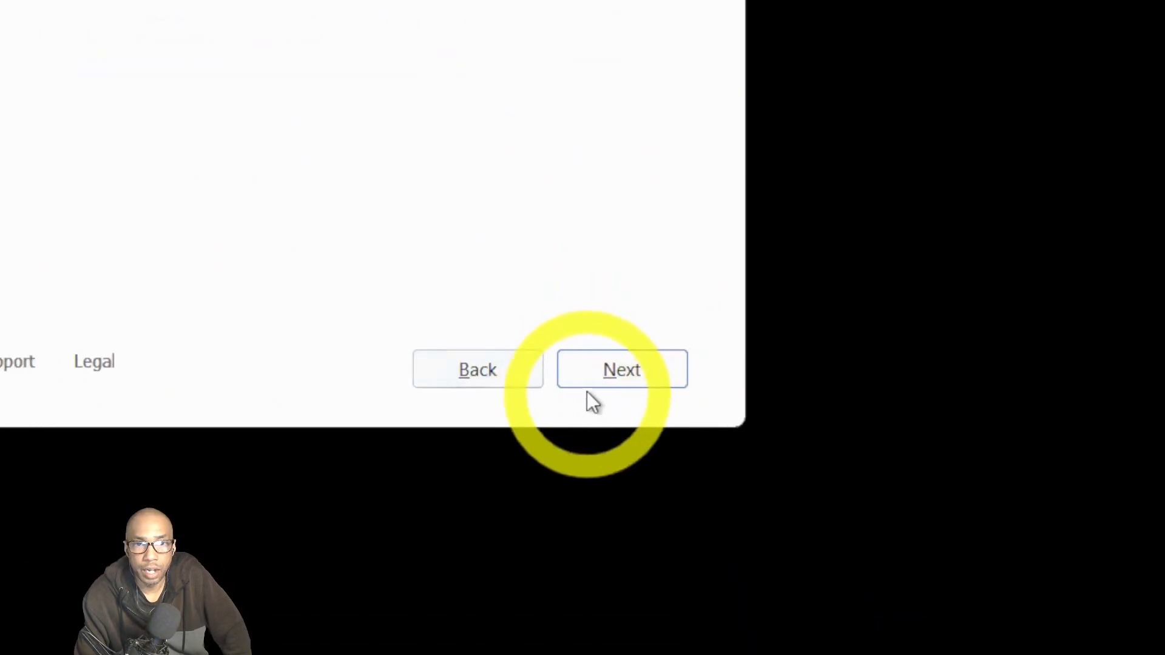
{"action": "left_click", "coordinate": [589, 376]}
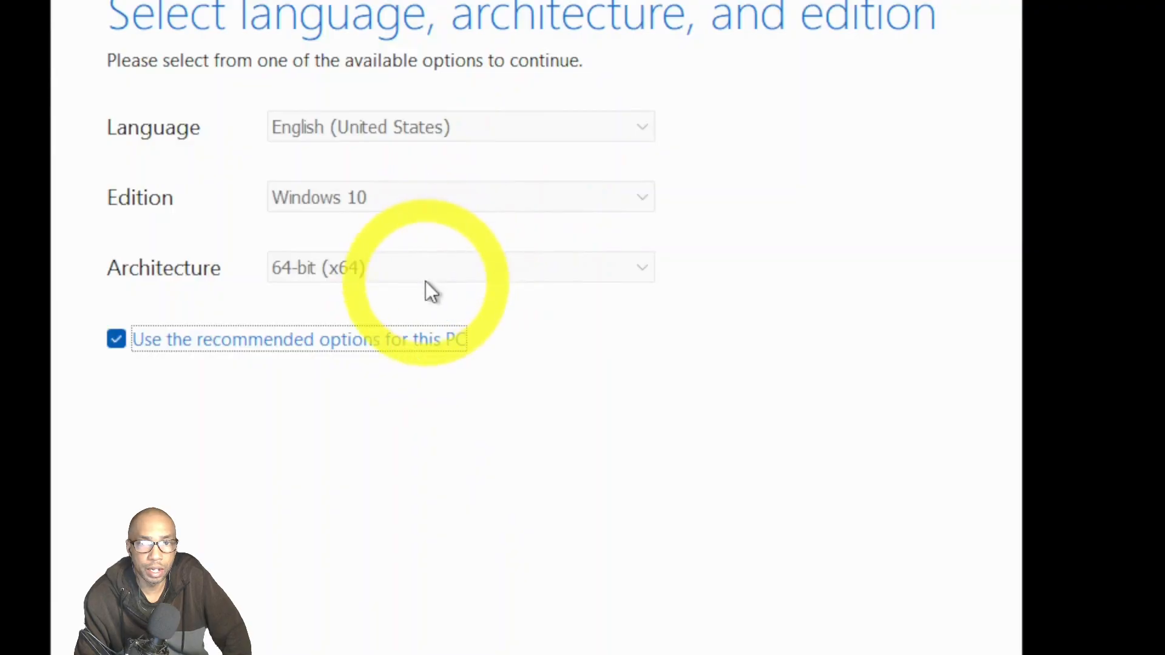
{"action": "left_click", "coordinate": [116, 341]}
{"action": "left_click", "coordinate": [605, 212]}
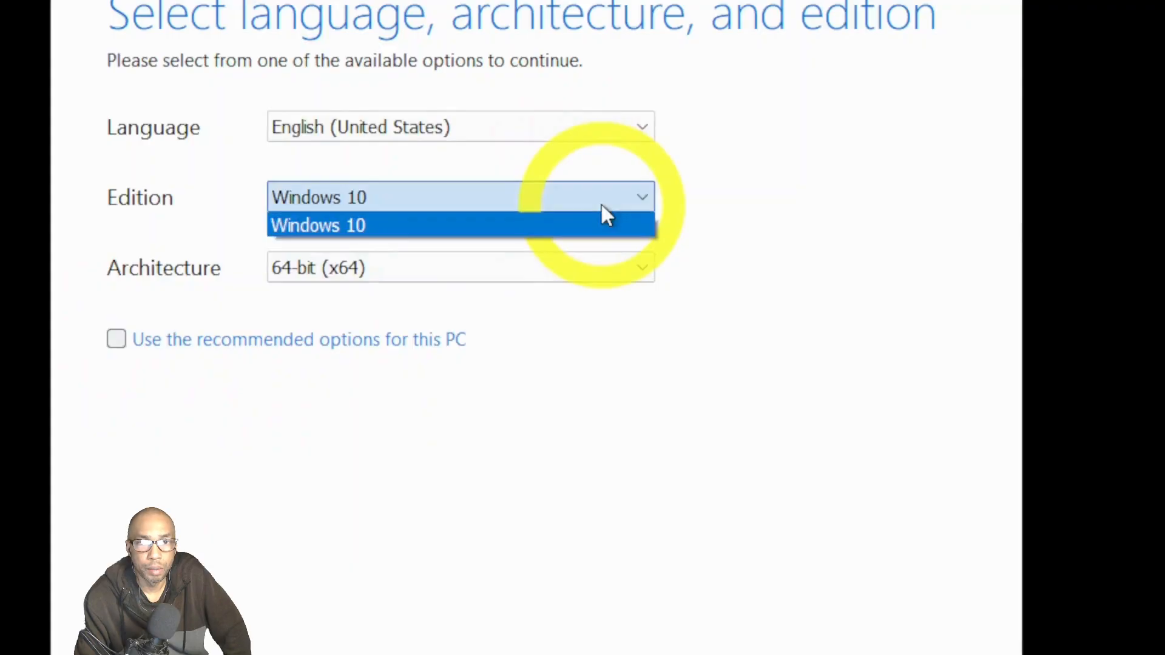
{"action": "left_click", "coordinate": [605, 212]}
{"action": "left_click", "coordinate": [592, 137]}
{"action": "left_click", "coordinate": [591, 140]}
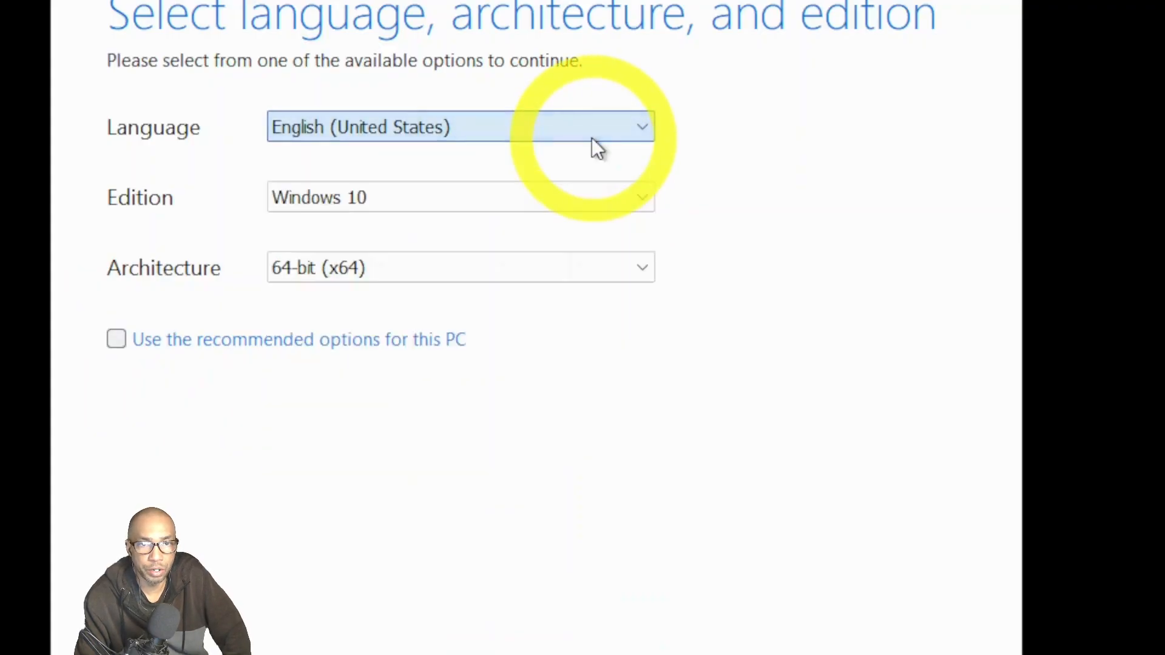
{"action": "left_click", "coordinate": [589, 266]}
{"action": "left_click", "coordinate": [591, 268]}
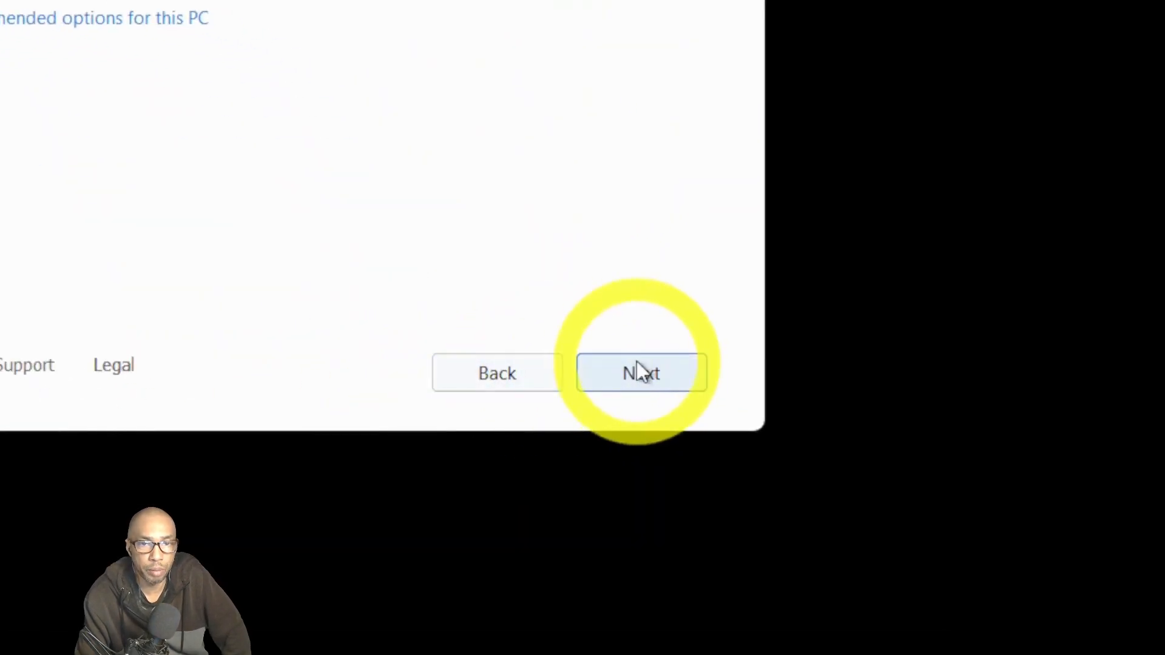
Choose ISO file as the media to create.
{"action": "left_click", "coordinate": [639, 372]}
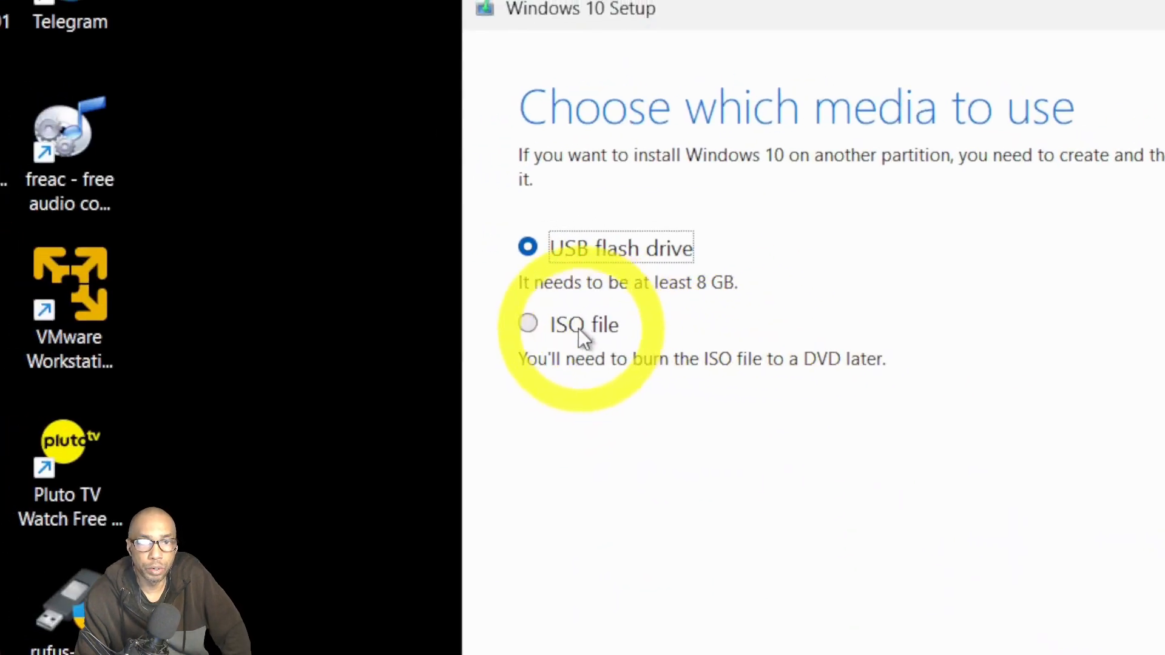
{"action": "left_click", "coordinate": [578, 329]}
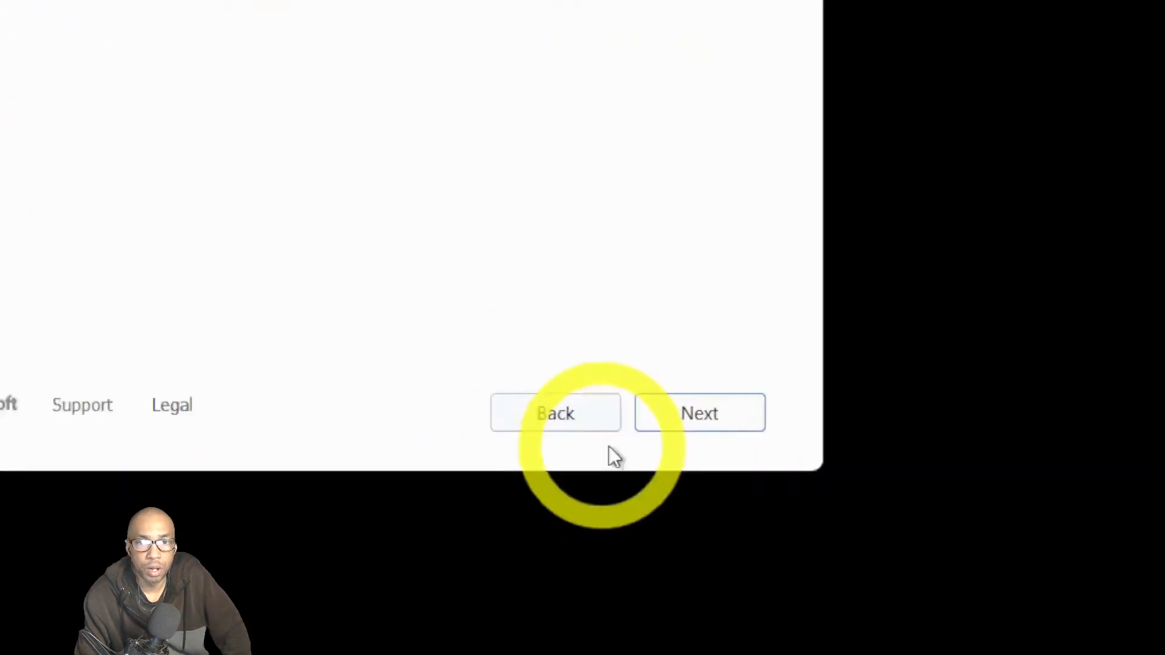
{"action": "left_click", "coordinate": [711, 423]}
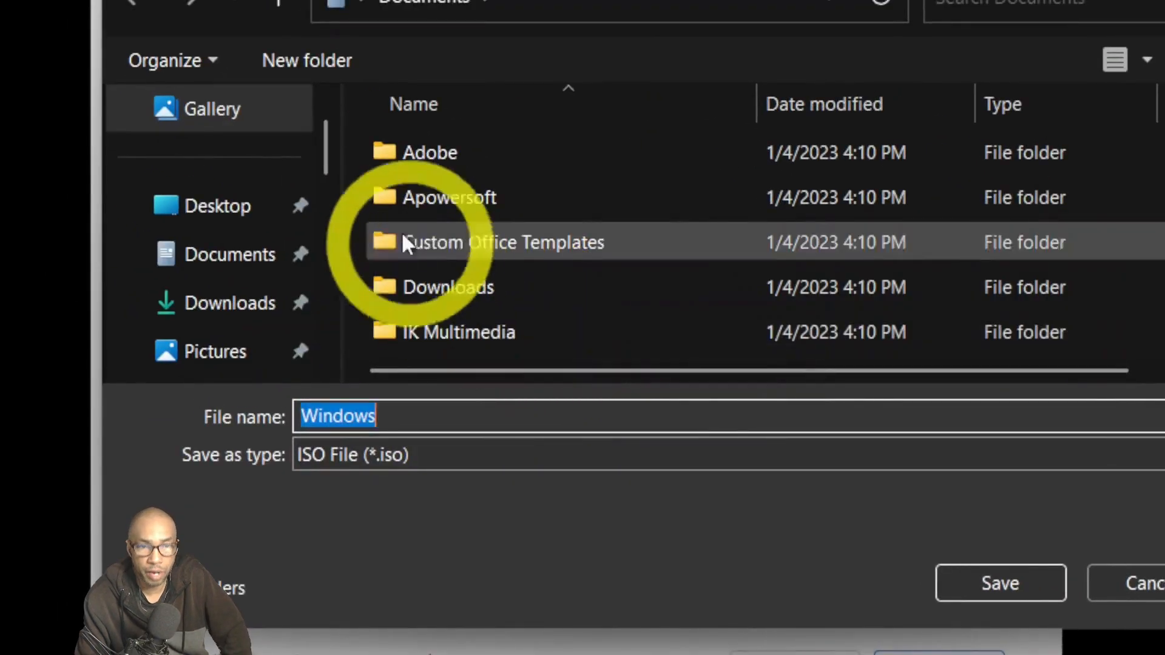
{"action": "left_click", "coordinate": [260, 219]}
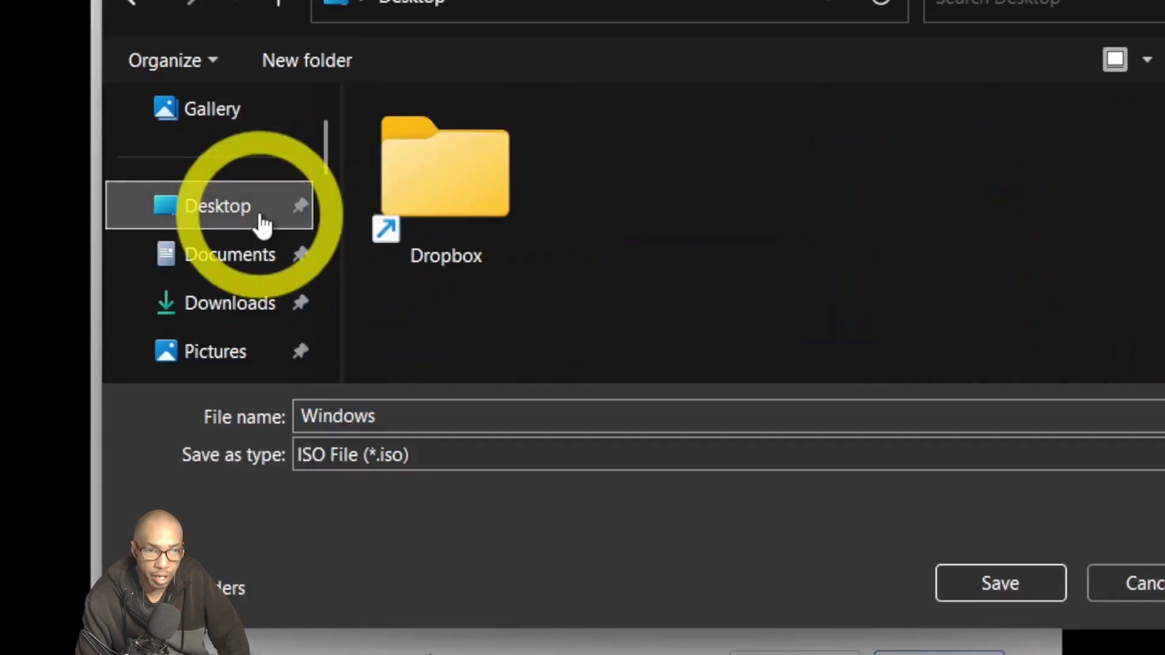
{"action": "left_click", "coordinate": [455, 424]}
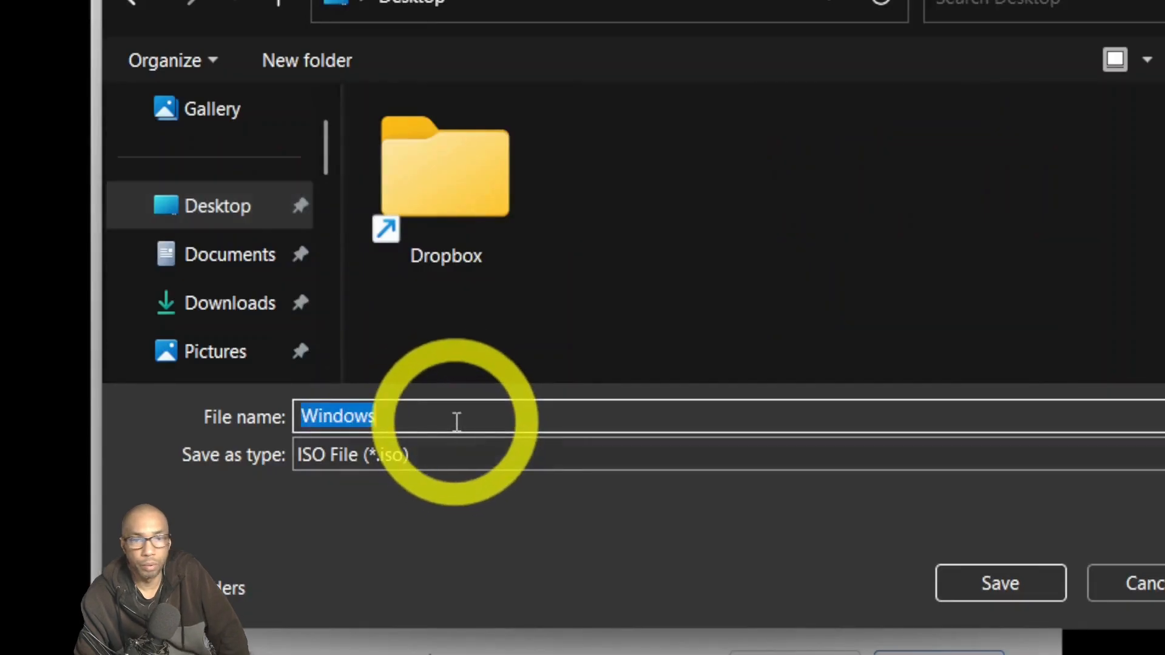
{"action": "left_click", "coordinate": [465, 416]}
{"action": "type", "text": "10"}
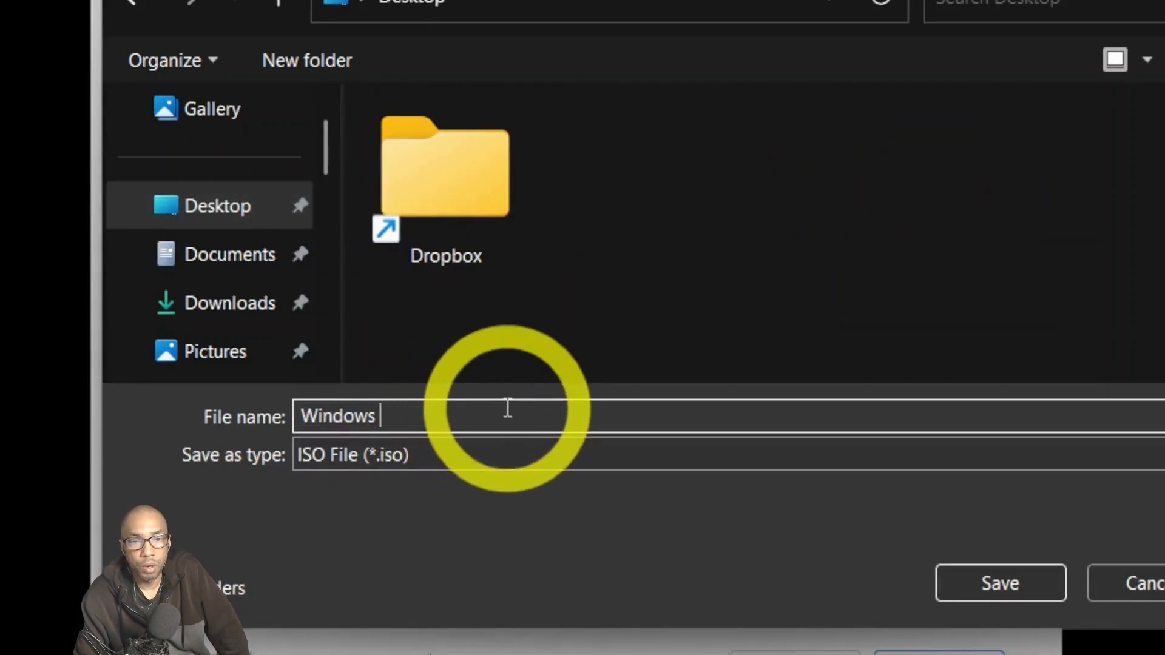
{"action": "type", "text": "01"}
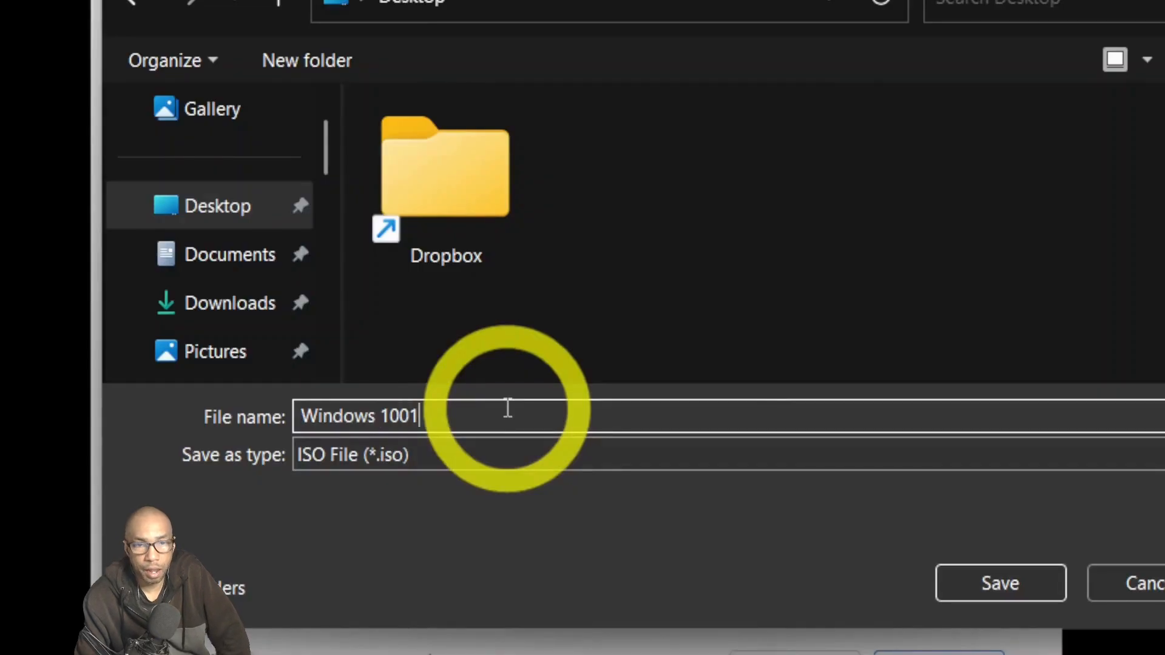
{"action": "key", "text": "BackSpace"}
{"action": "type", "text": "2"}
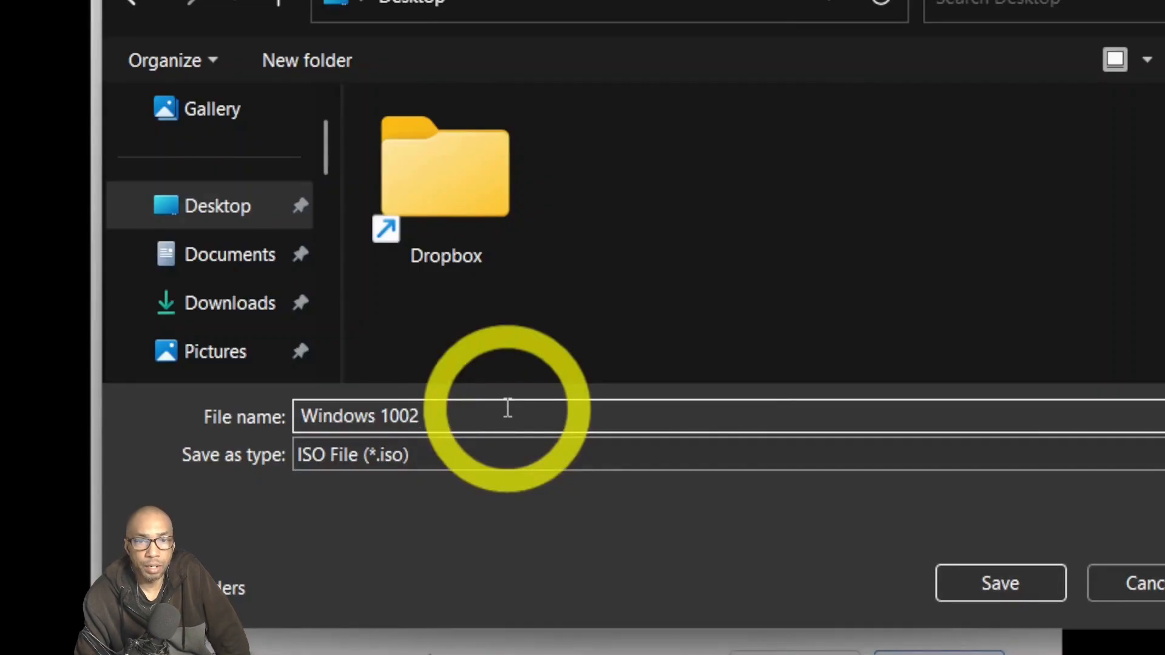
{"action": "type", "text": "132026"}
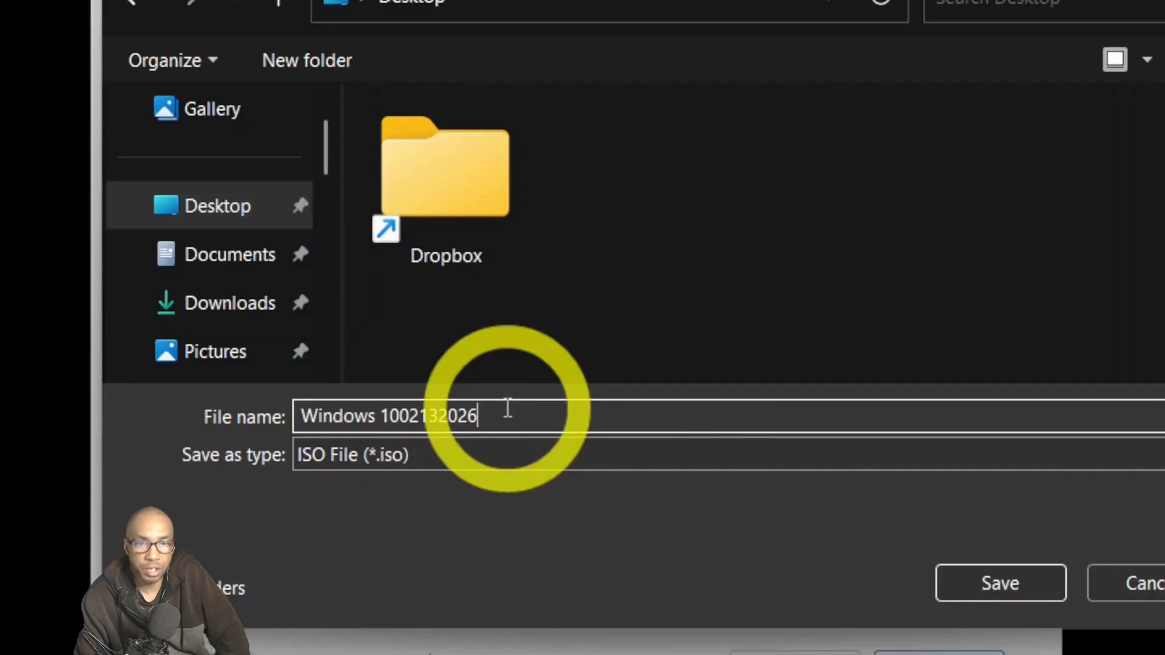
{"action": "left_click", "coordinate": [1047, 587]}
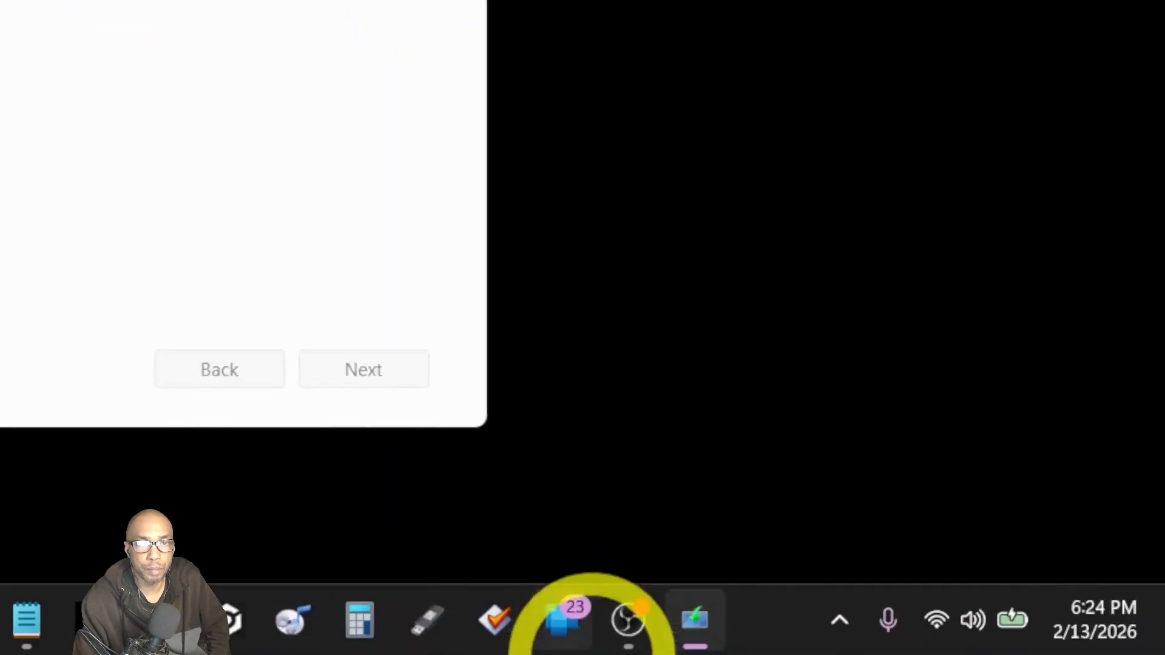
Wait for the Windows 10 ISO download to complete, then finish and close setup.
{"action": "left_click", "coordinate": [628, 634]}
{"action": "left_click", "coordinate": [628, 642]}
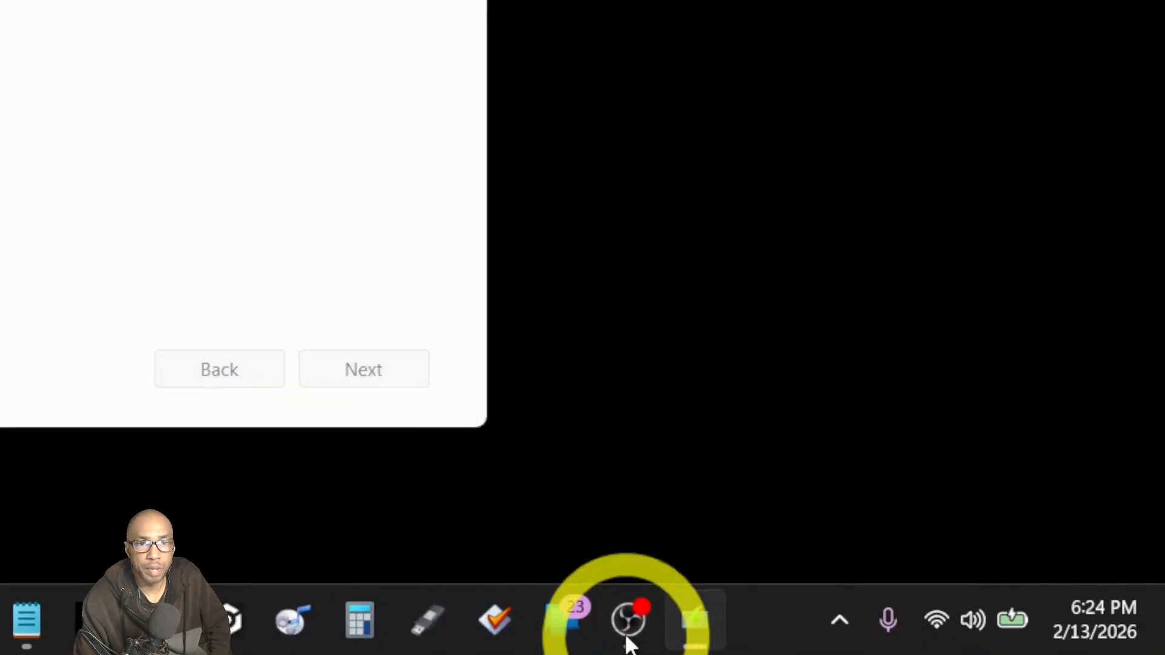
{"action": "left_click", "coordinate": [628, 642]}
{"action": "left_click", "coordinate": [729, 13]}
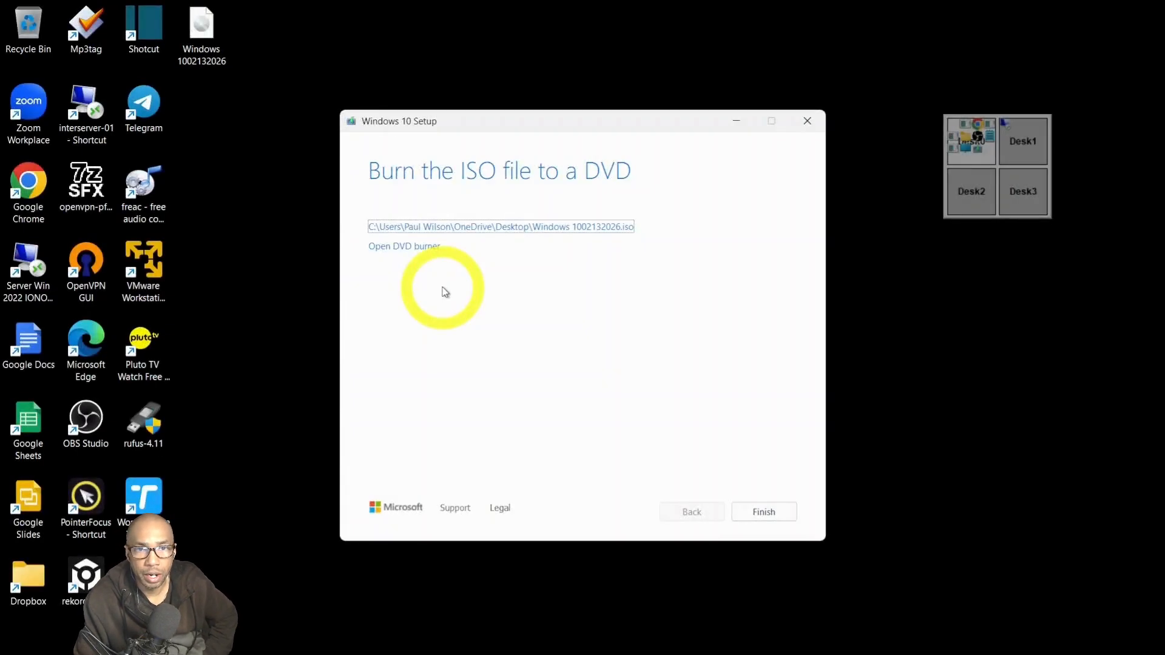
{"action": "left_click", "coordinate": [774, 509]}
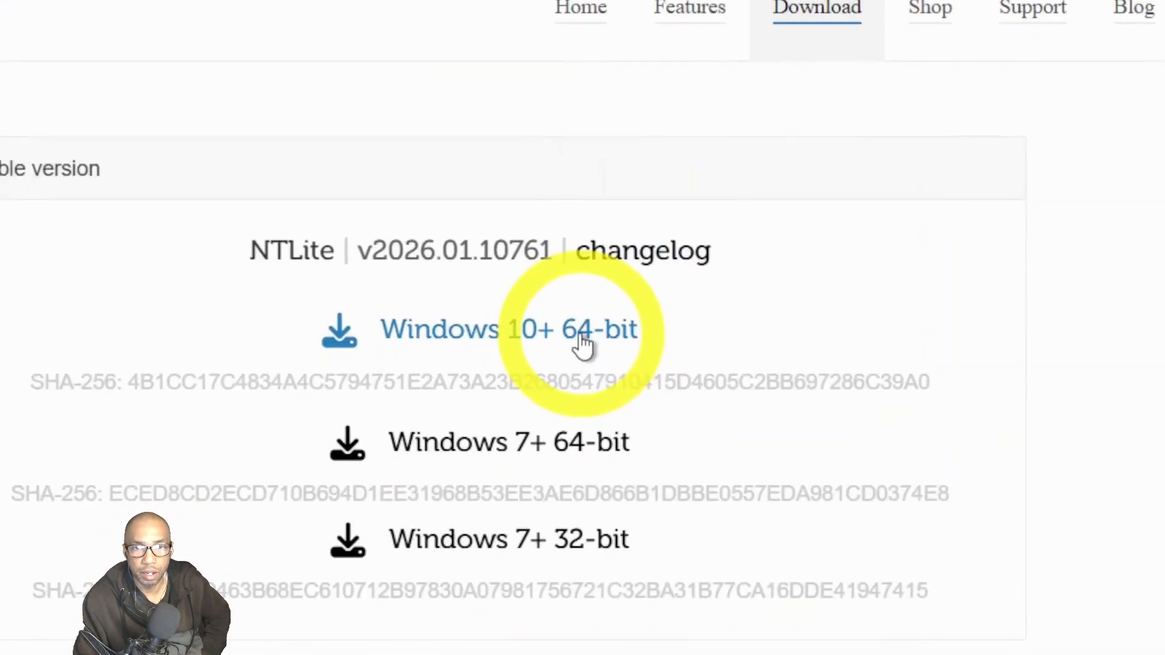
Download the Windows 10+ 64-bit NTLite installer and check it in the recent downloads list.
{"action": "left_click", "coordinate": [582, 345]}
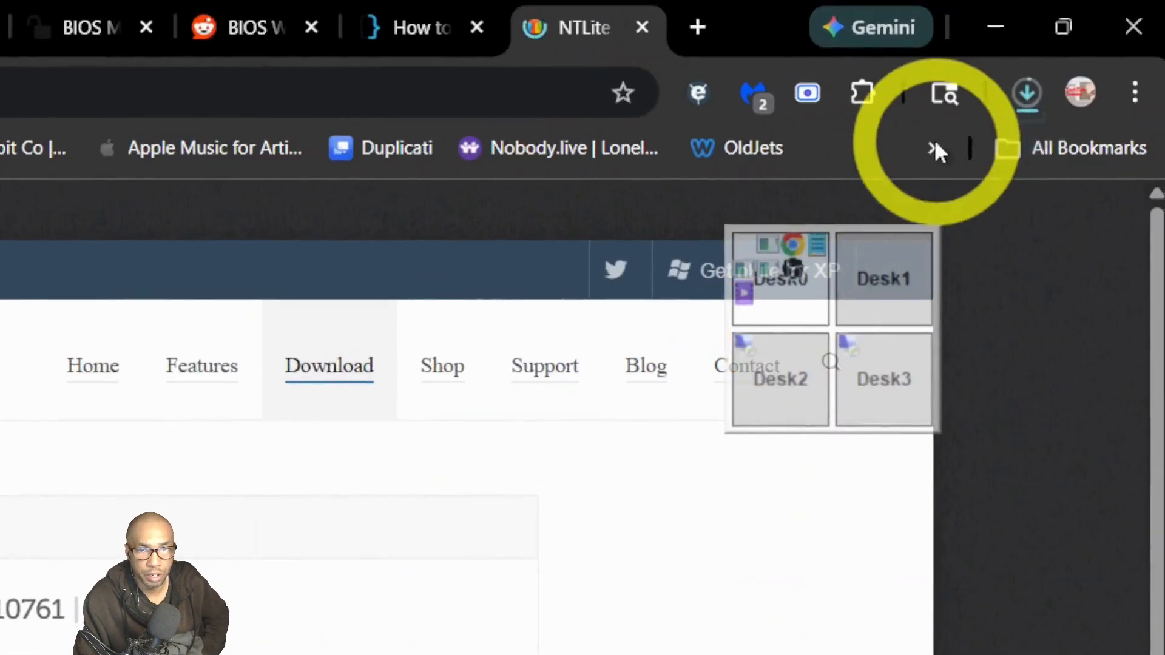
{"action": "left_click", "coordinate": [1063, 35]}
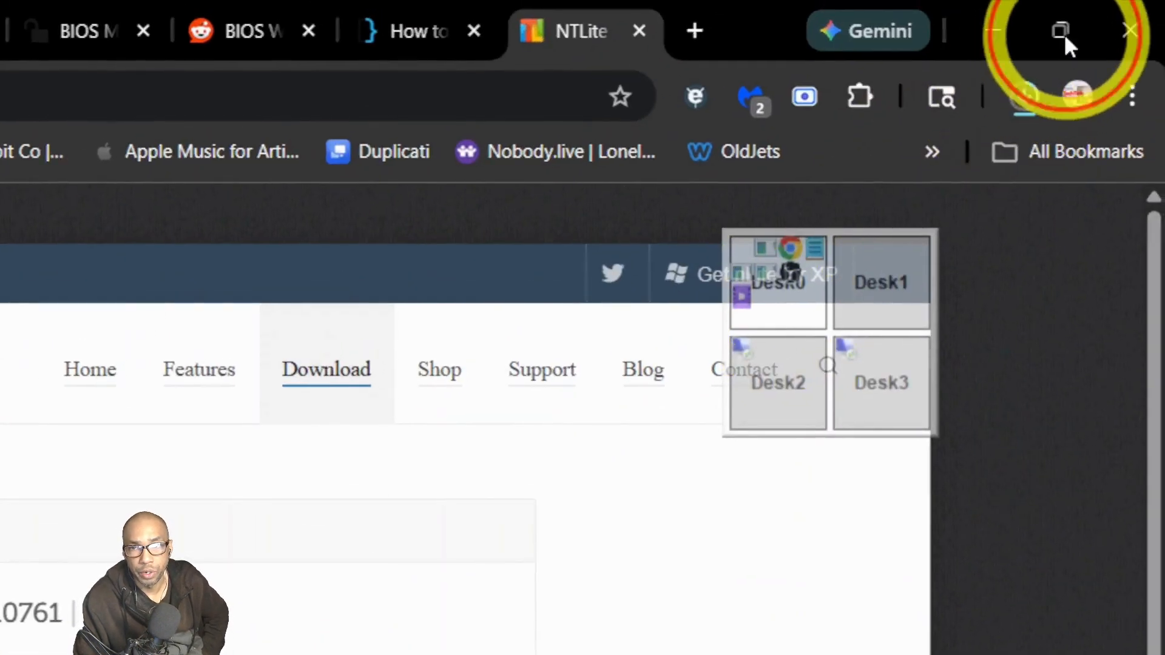
{"action": "left_click", "coordinate": [492, 296]}
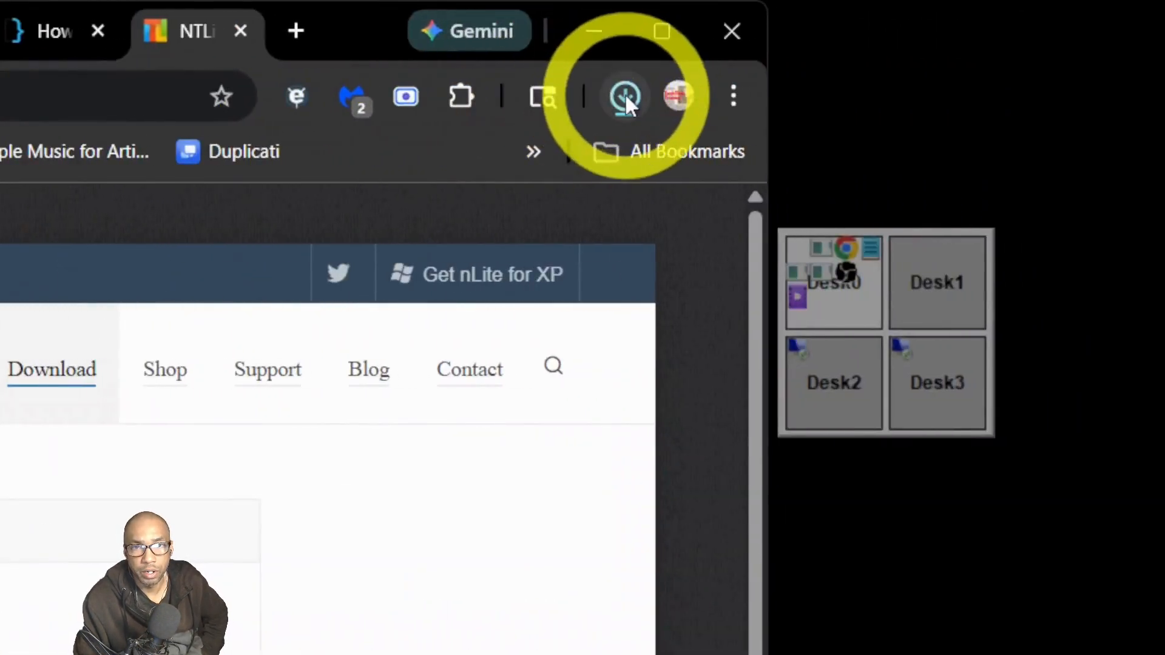
{"action": "left_click", "coordinate": [631, 114]}
{"action": "left_click", "coordinate": [486, 166]}
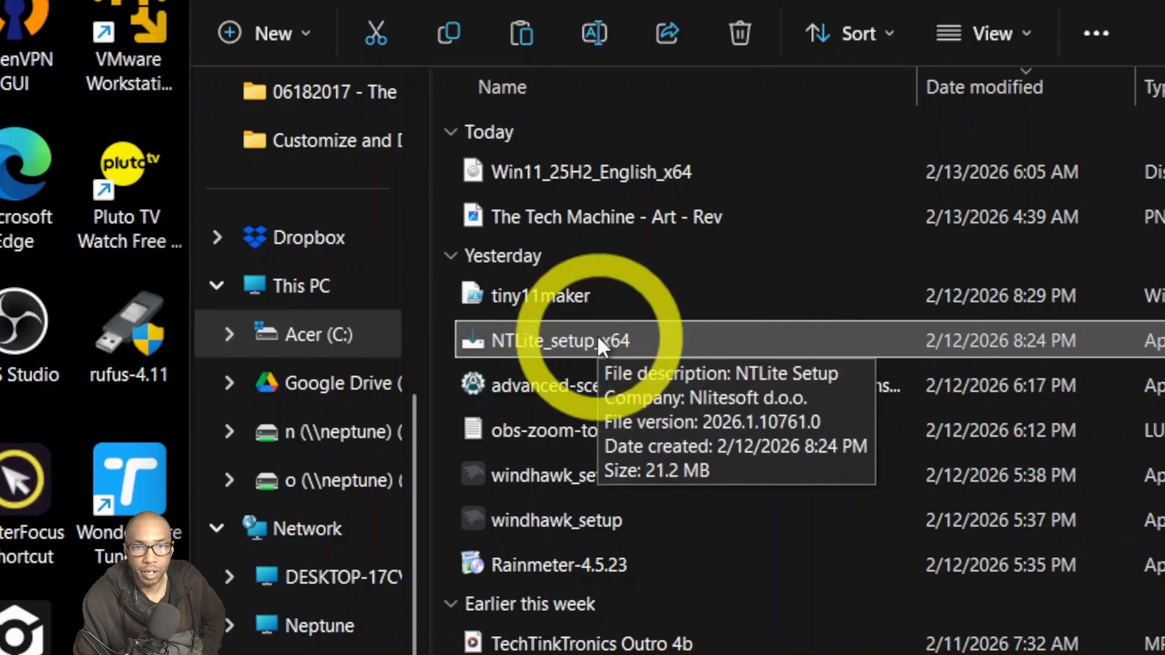
Run NTLite_setup_x64 from the Downloads folder.
{"action": "double_click", "coordinate": [598, 340]}
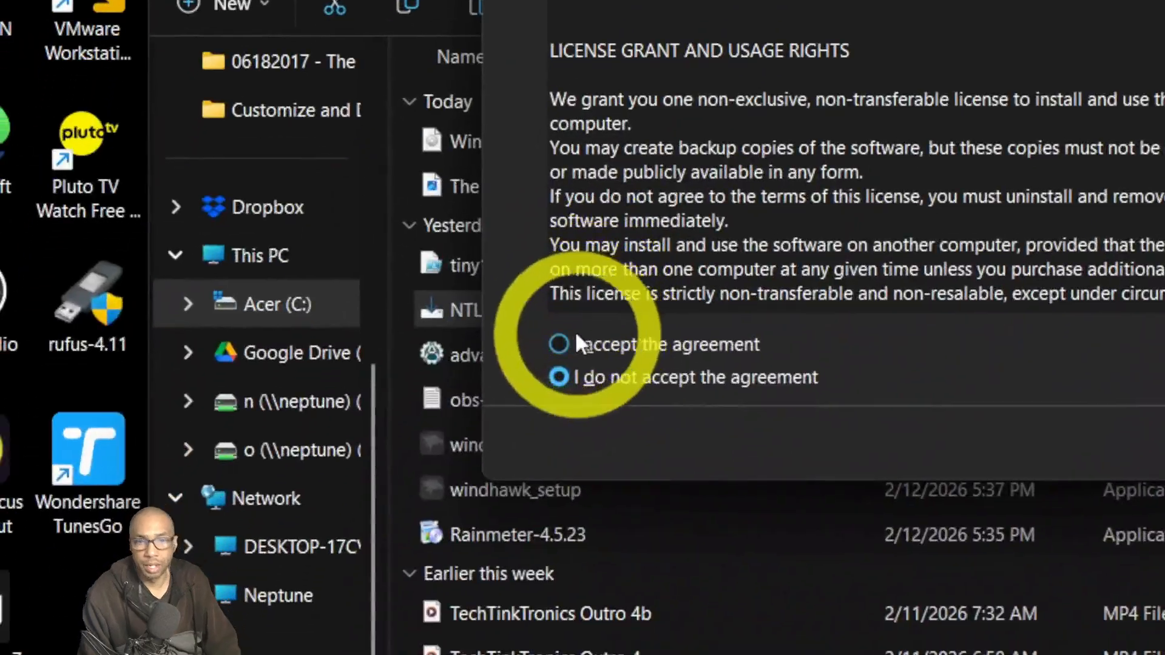
Accept the agreement, install NTLite, and finish with Launch NTLite left checked.
{"action": "left_click", "coordinate": [558, 337]}
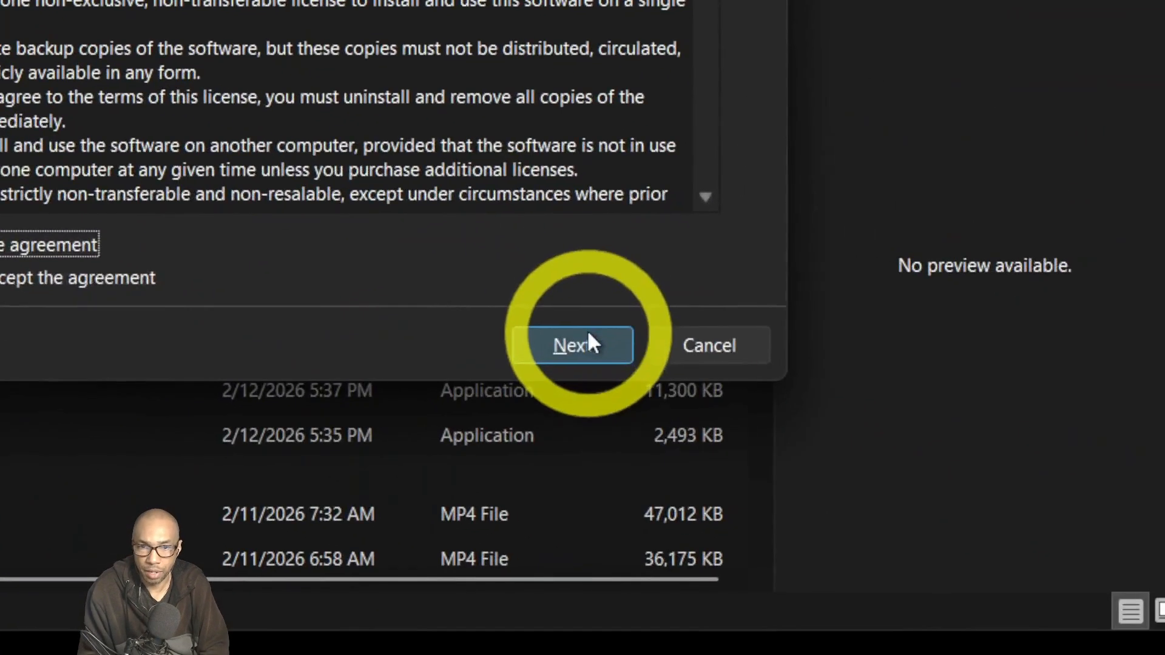
{"action": "left_click", "coordinate": [588, 337]}
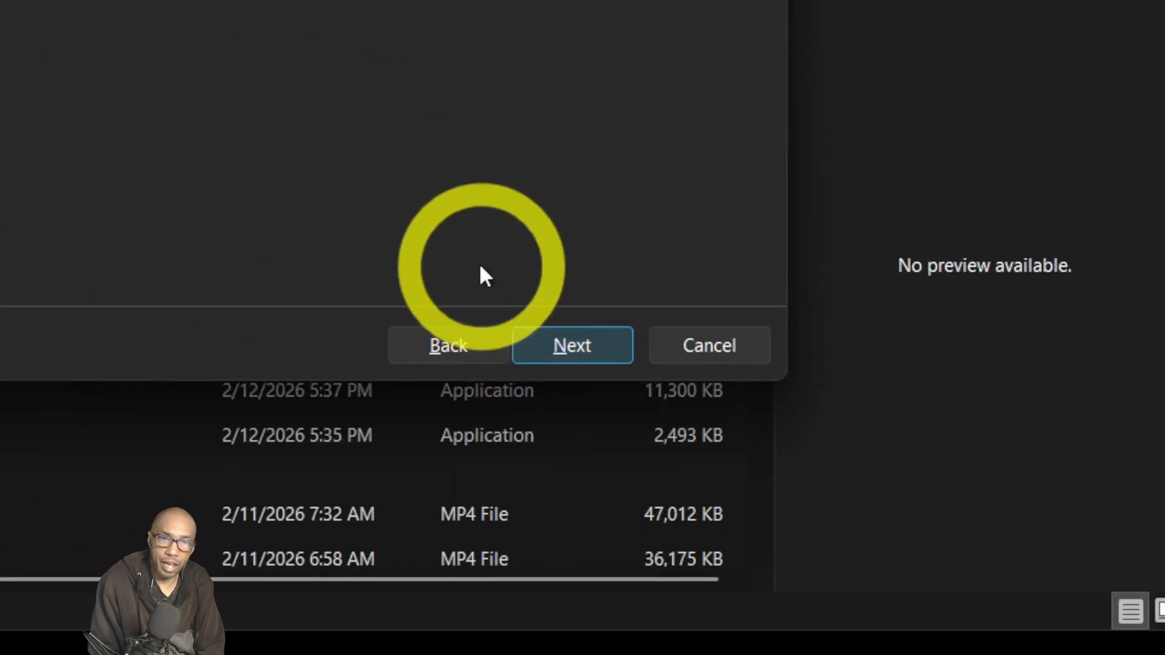
{"action": "left_click", "coordinate": [599, 352]}
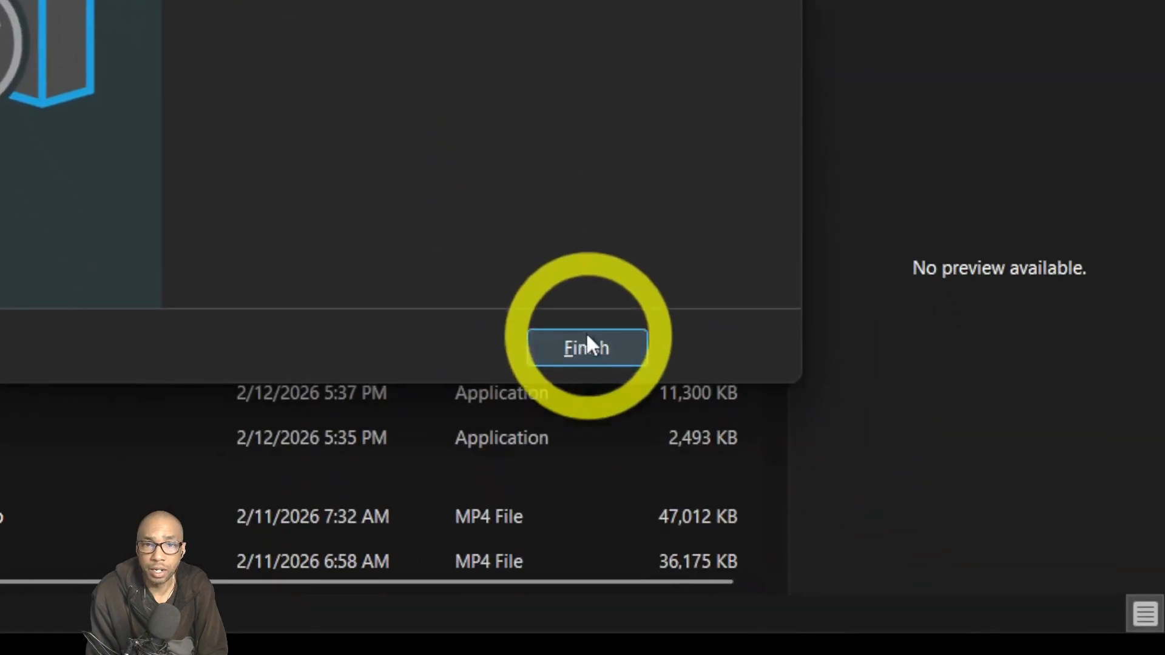
{"action": "left_click", "coordinate": [587, 337]}
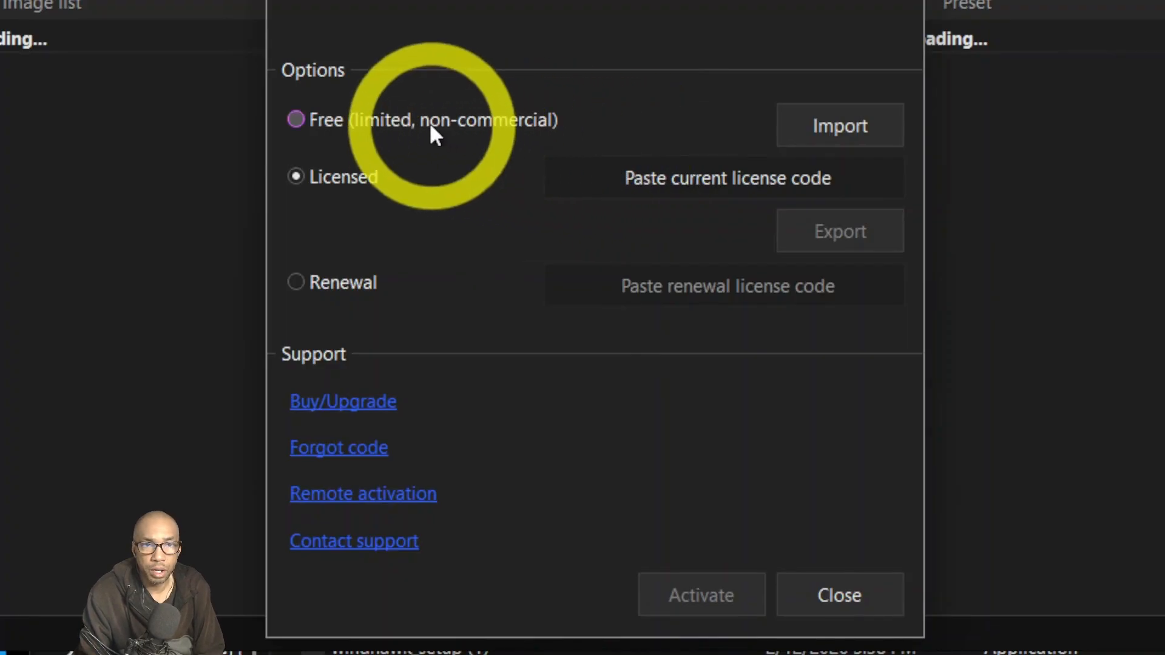
Select the Free (limited, non-commercial) licence and confirm it.
{"action": "left_click", "coordinate": [343, 122]}
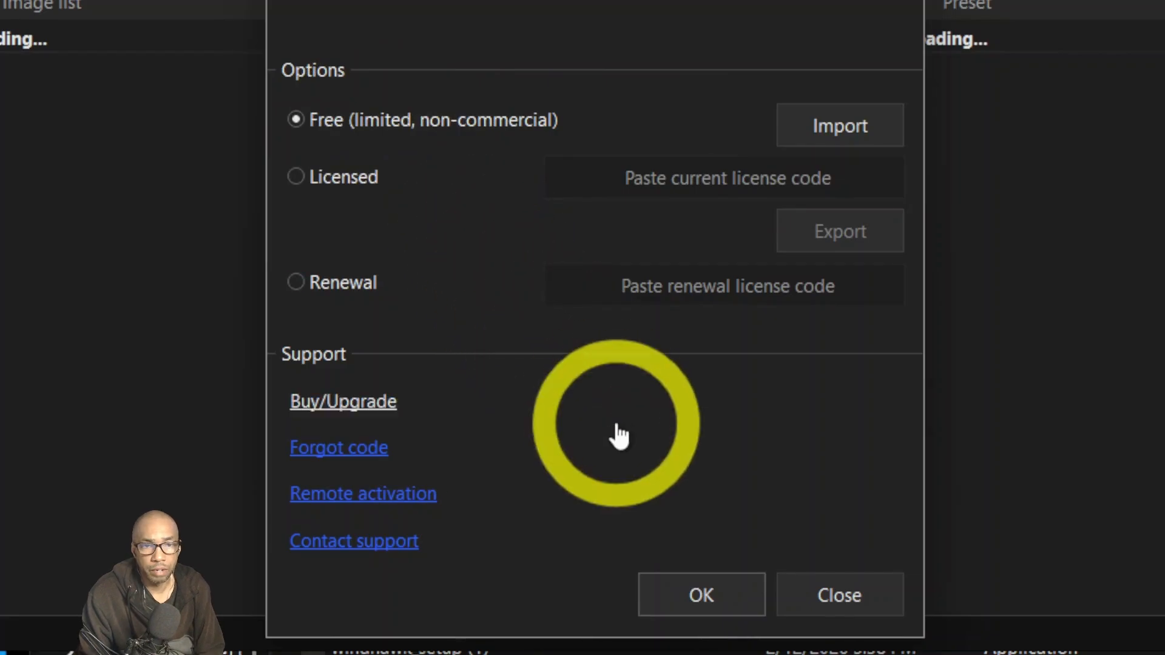
{"action": "left_click", "coordinate": [698, 592]}
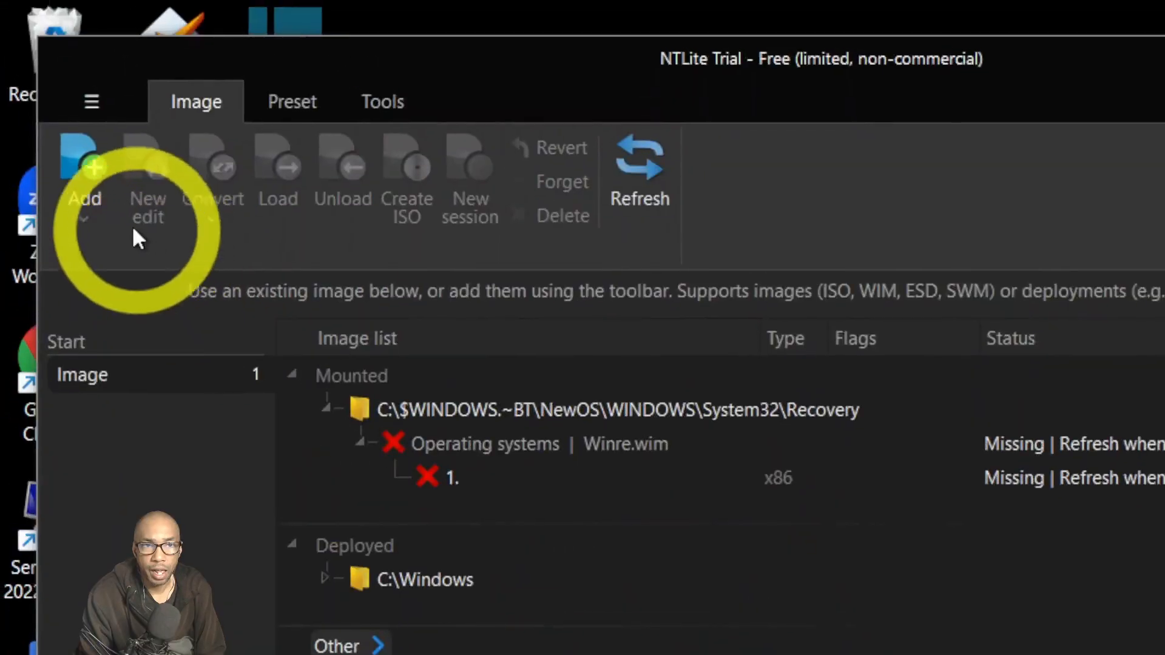
Add Win11_25H2_English_x64.iso from Downloads to the image list and start a new edit copy.
{"action": "left_click", "coordinate": [101, 210]}
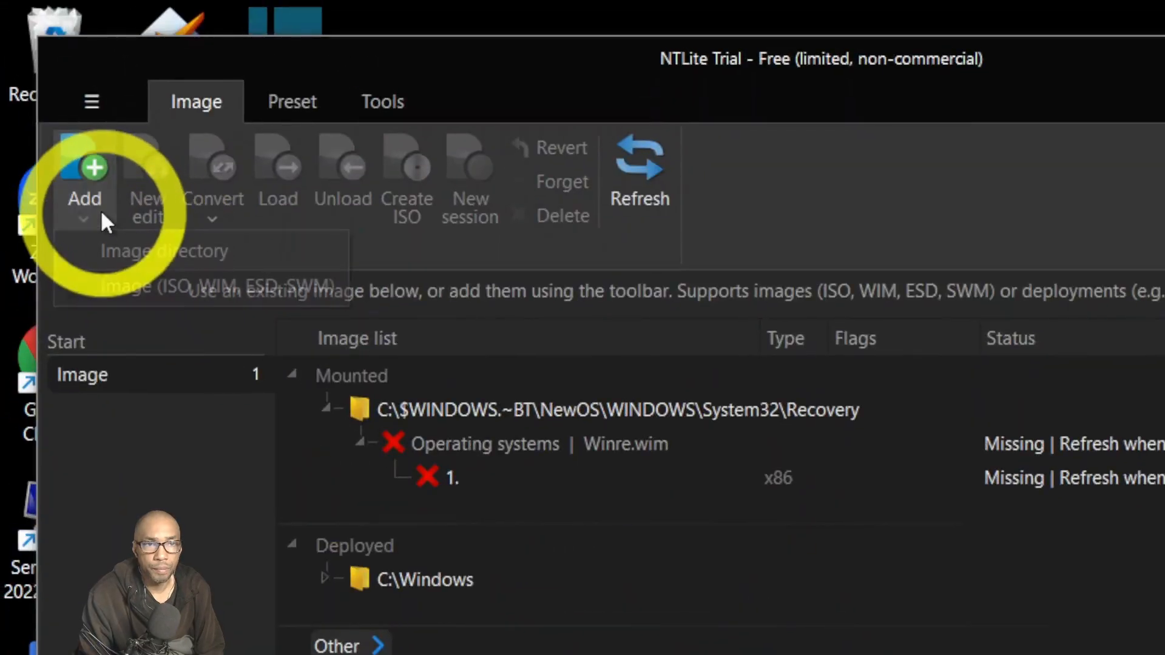
{"action": "left_click", "coordinate": [159, 274]}
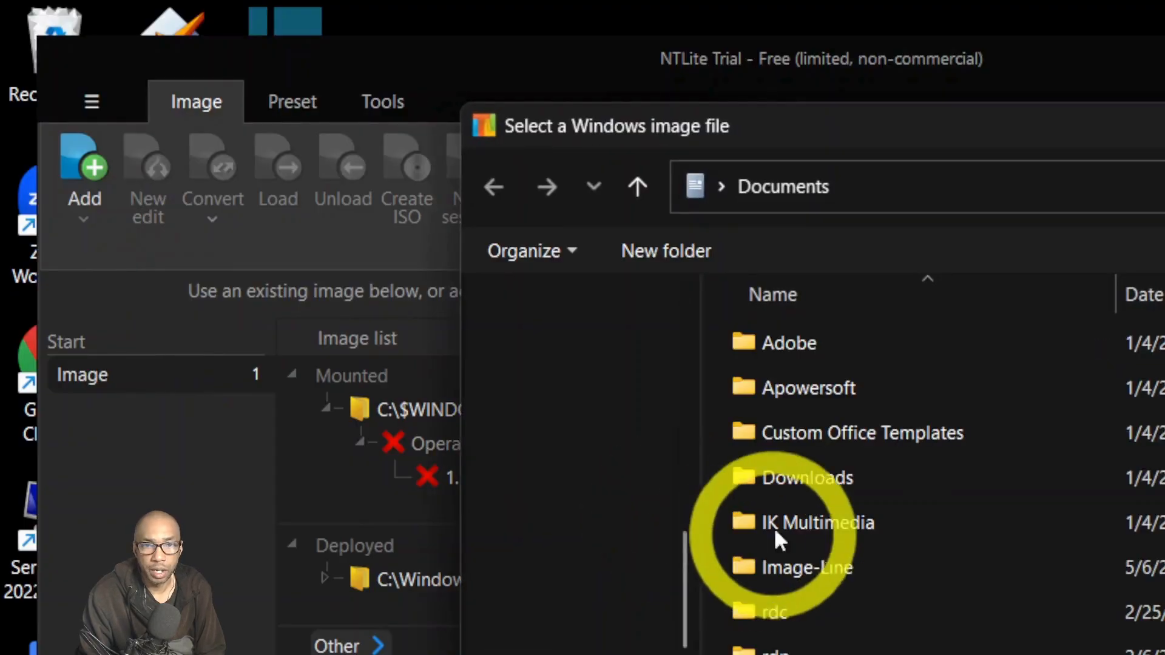
{"action": "left_click", "coordinate": [620, 455]}
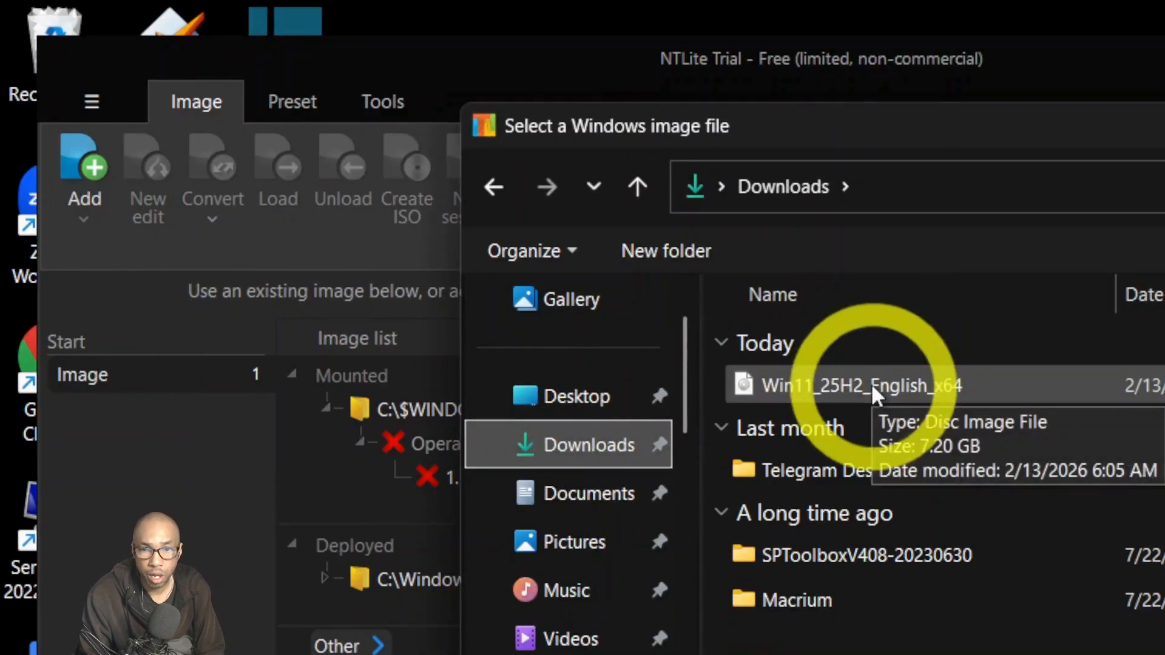
{"action": "left_click", "coordinate": [872, 386]}
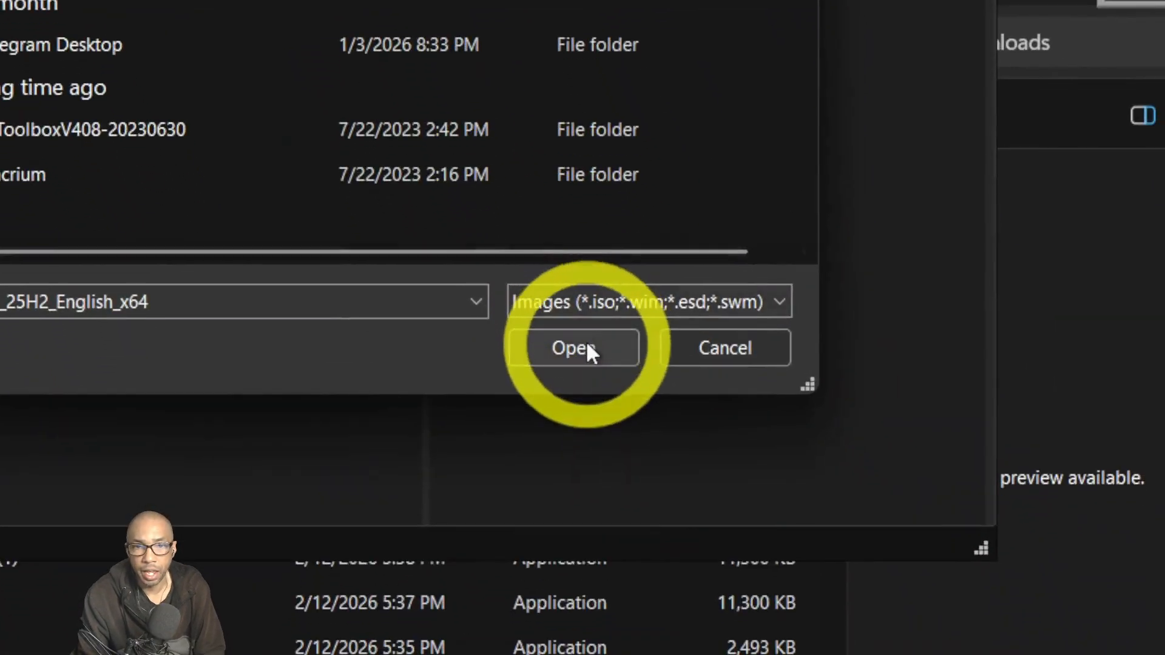
{"action": "left_click", "coordinate": [588, 400]}
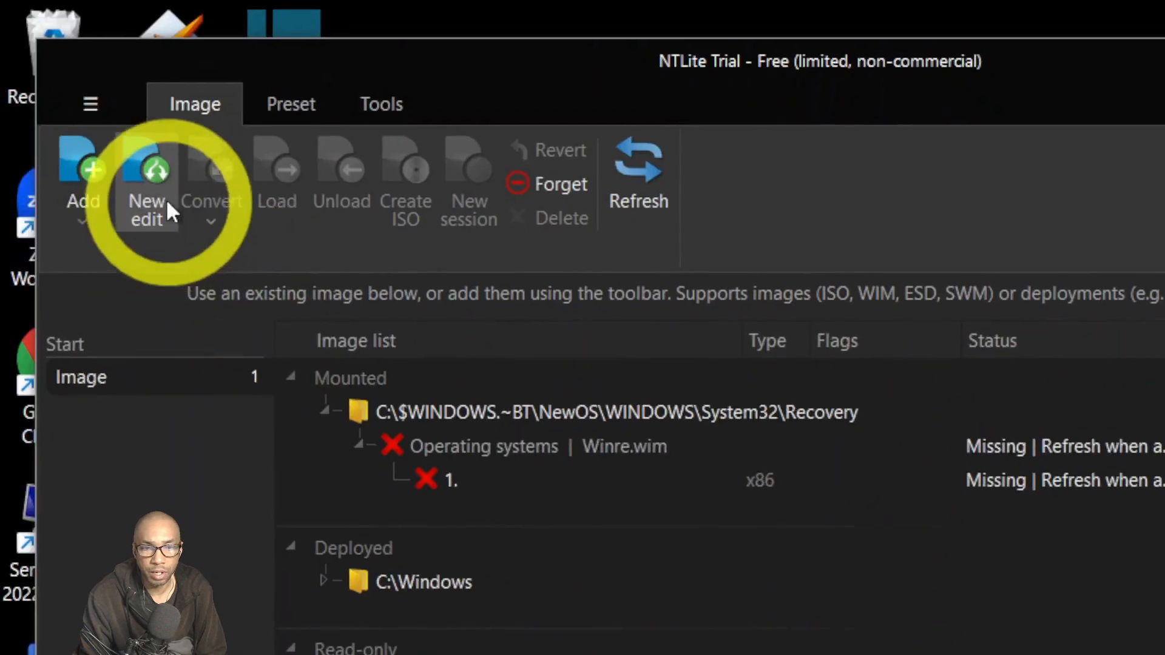
{"action": "left_click", "coordinate": [159, 182]}
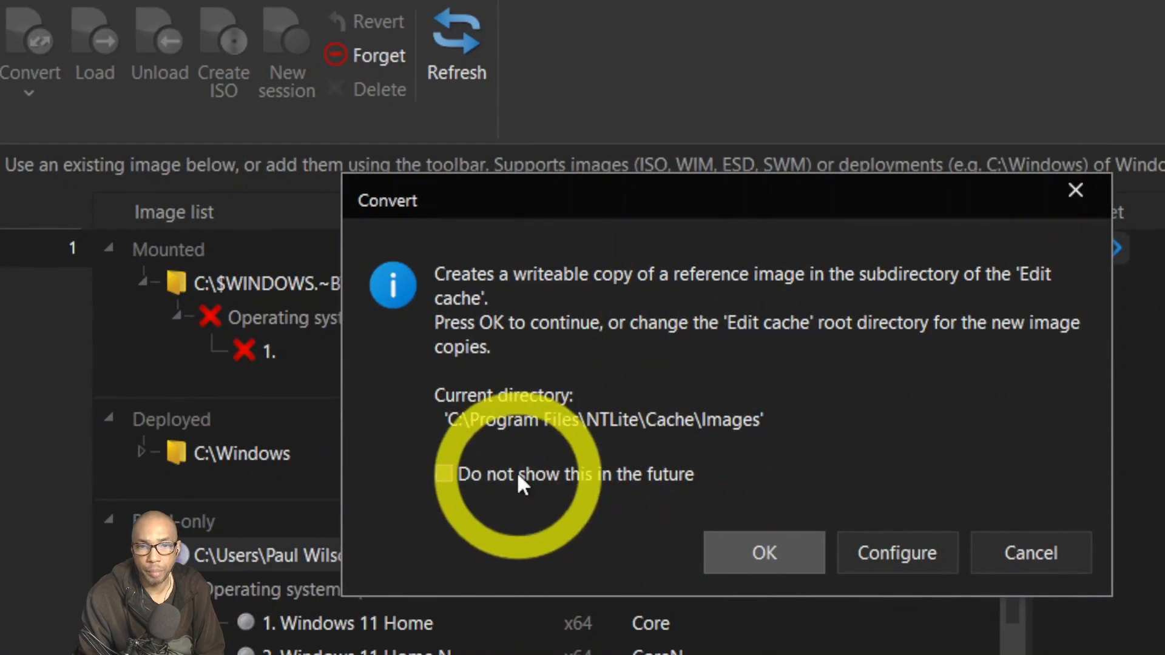
Confirm the writeable copy and select the Windows 11 Home and Home Single Language editions.
{"action": "left_click", "coordinate": [745, 548]}
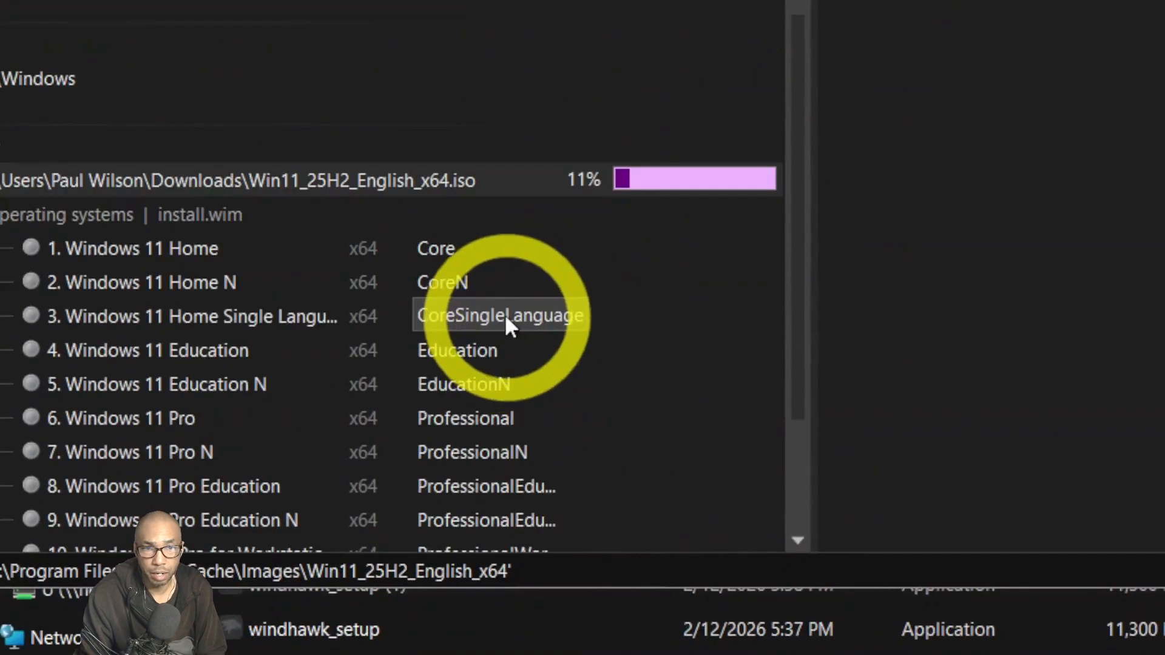
{"action": "scroll", "coordinate": [504, 314], "scroll_direction": "down", "scroll_amount": 1}
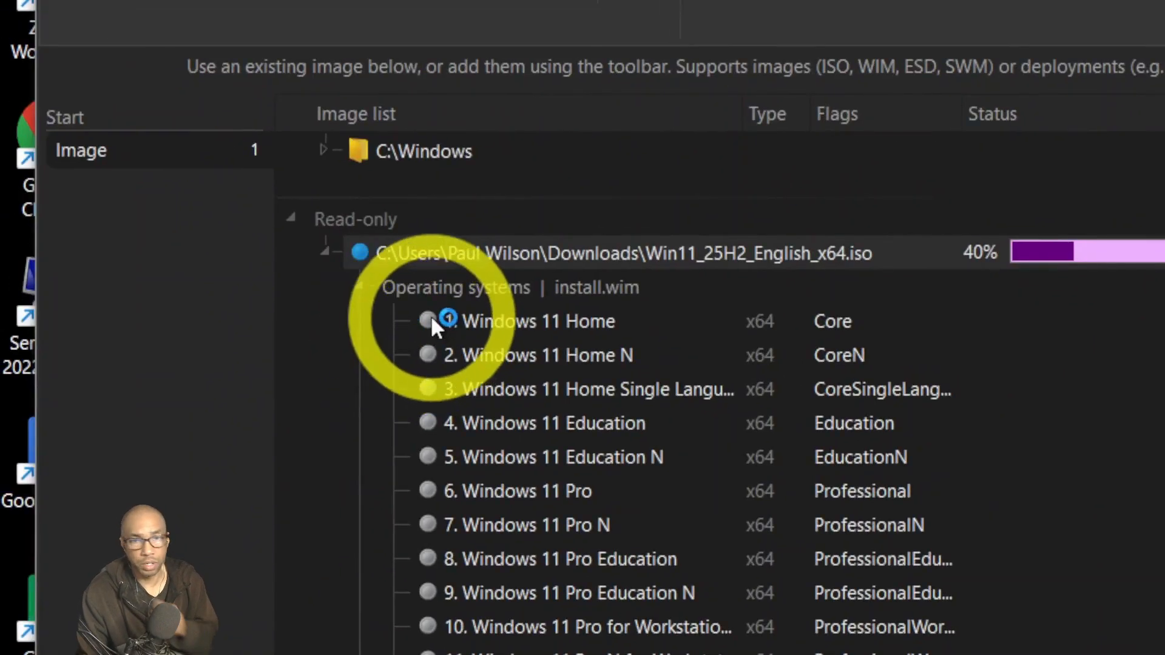
{"action": "left_click", "coordinate": [433, 321]}
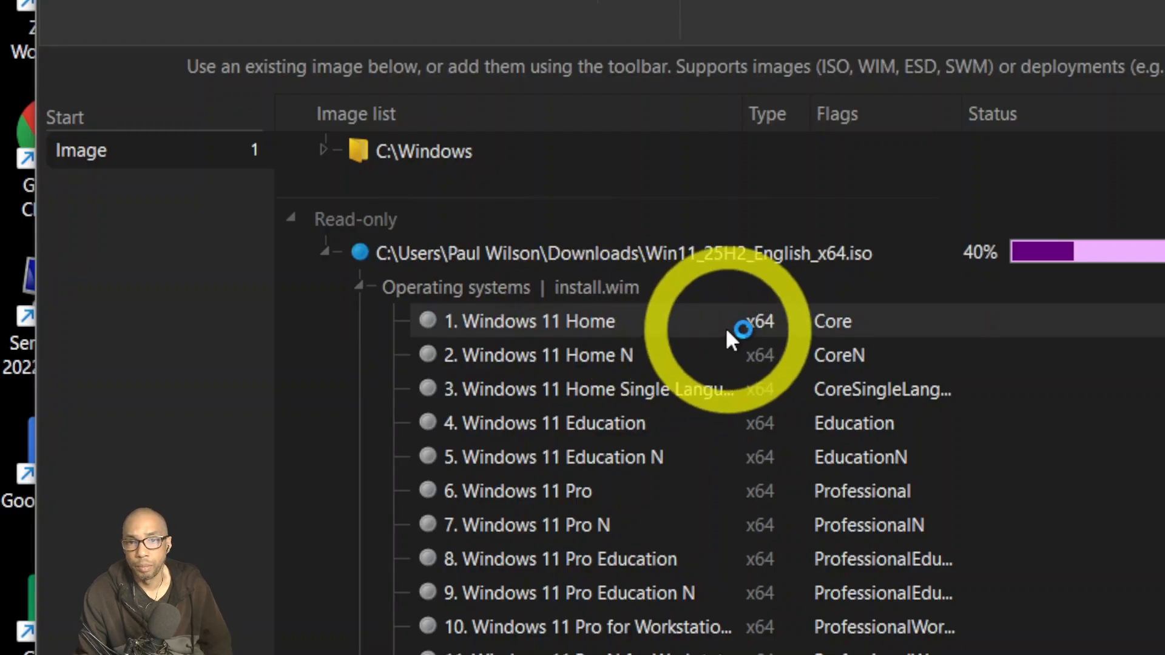
{"action": "left_click", "coordinate": [673, 382]}
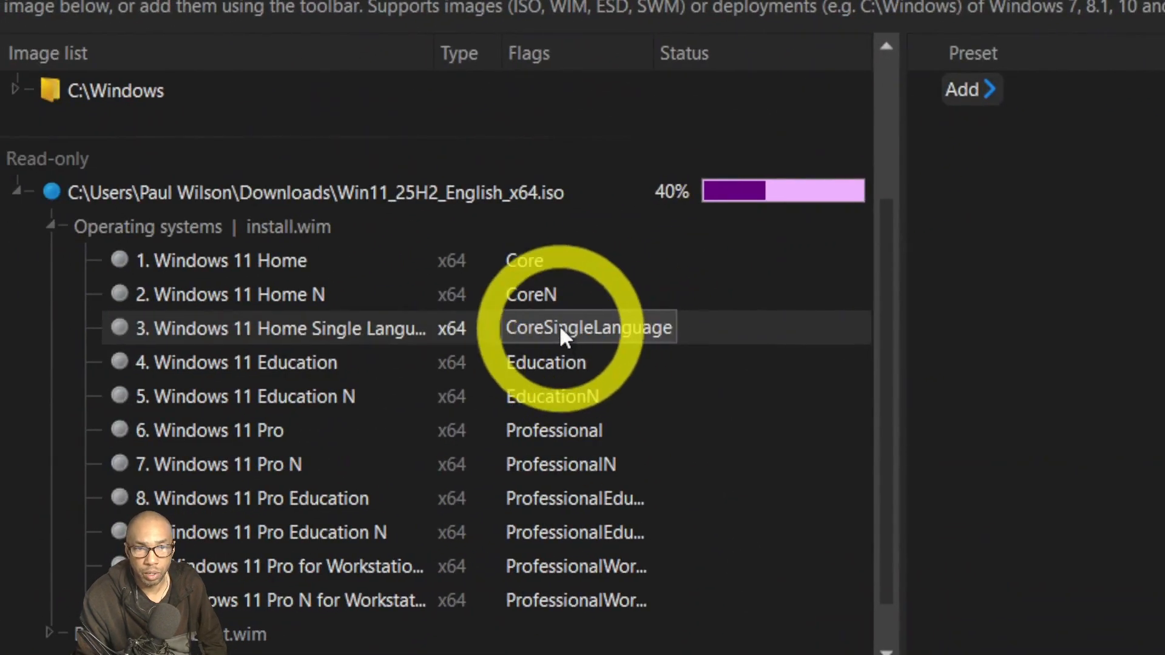
Expand the Boot/Setup images and return to the top of the list to watch copy progress.
{"action": "scroll", "coordinate": [545, 326], "scroll_direction": "down", "scroll_amount": 1}
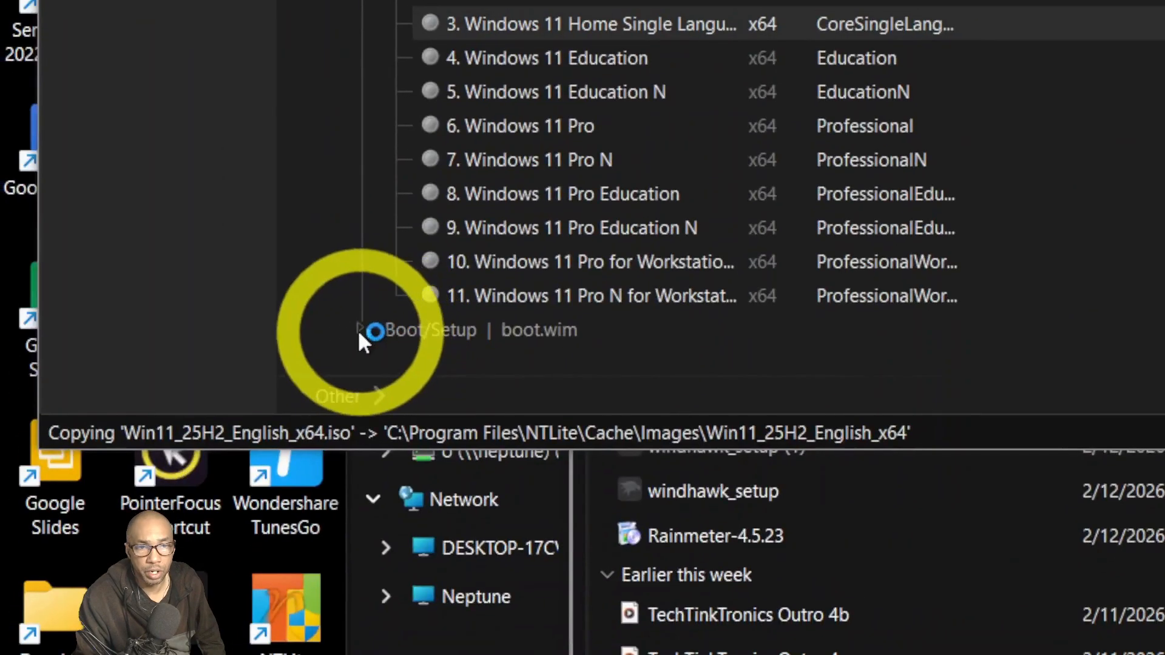
{"action": "left_click", "coordinate": [359, 329]}
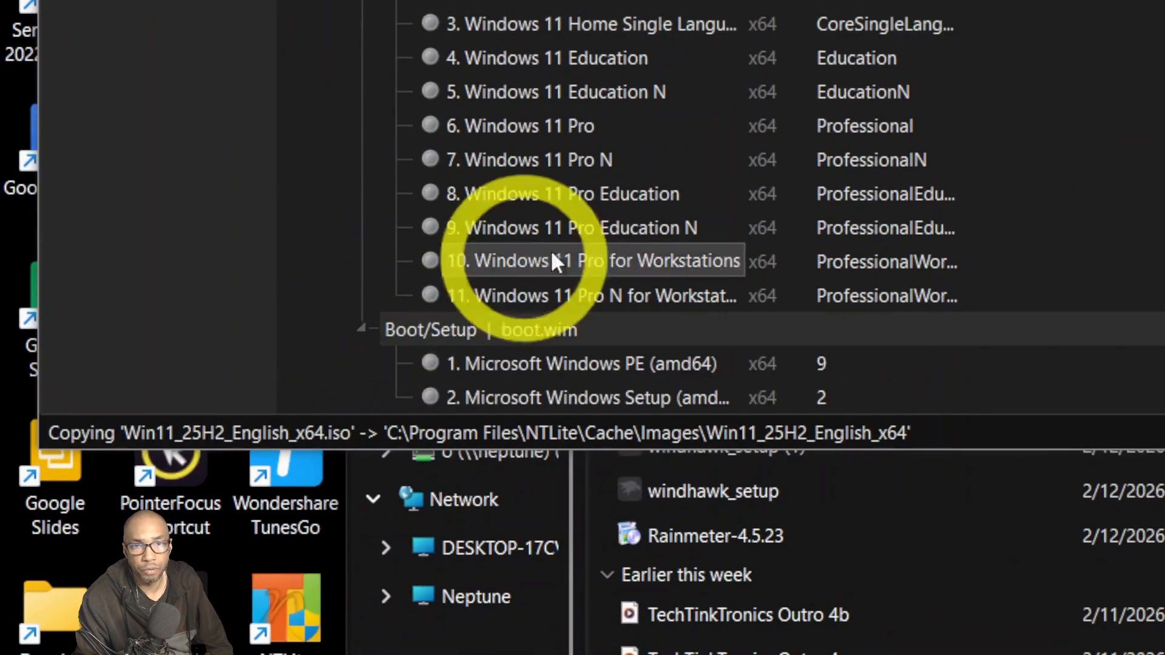
{"action": "scroll", "coordinate": [679, 203], "scroll_direction": "down", "scroll_amount": 1}
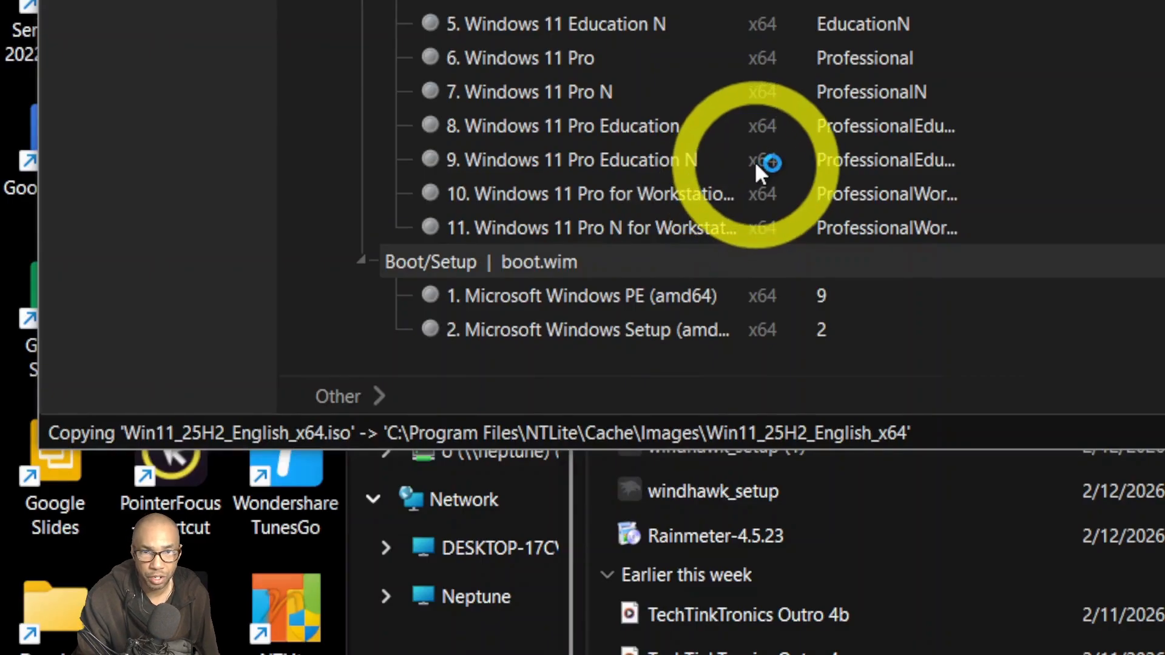
{"action": "scroll", "coordinate": [756, 162], "scroll_direction": "up", "scroll_amount": 1}
{"action": "scroll", "coordinate": [756, 163], "scroll_direction": "up", "scroll_amount": 1}
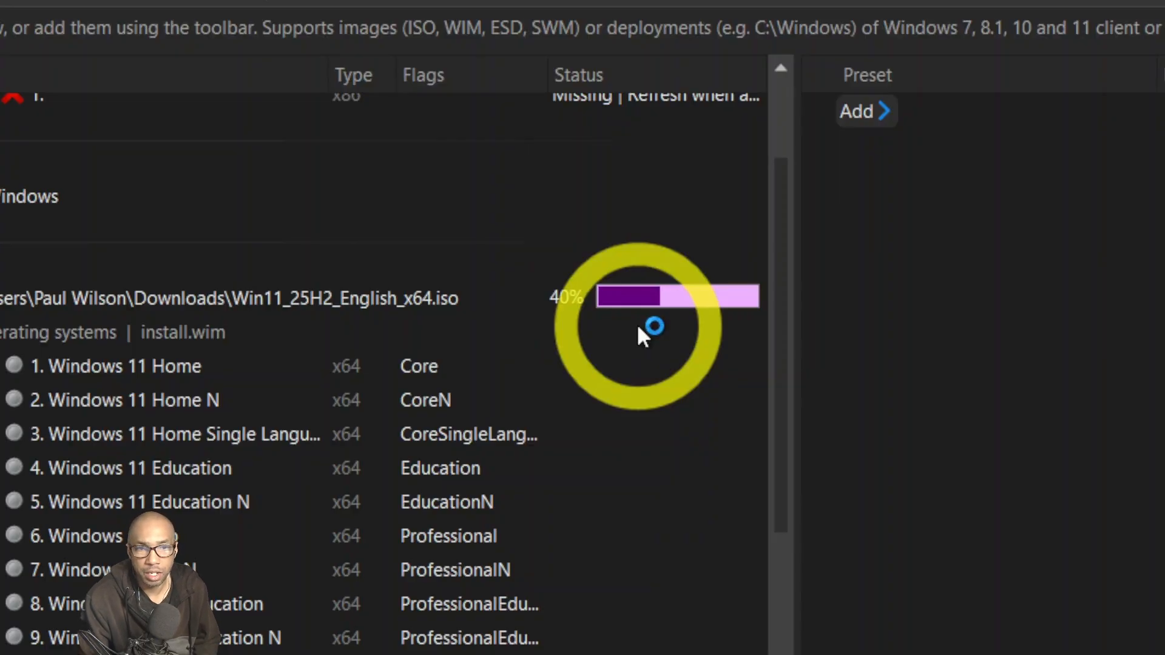
{"action": "scroll", "coordinate": [637, 327], "scroll_direction": "down", "scroll_amount": 3}
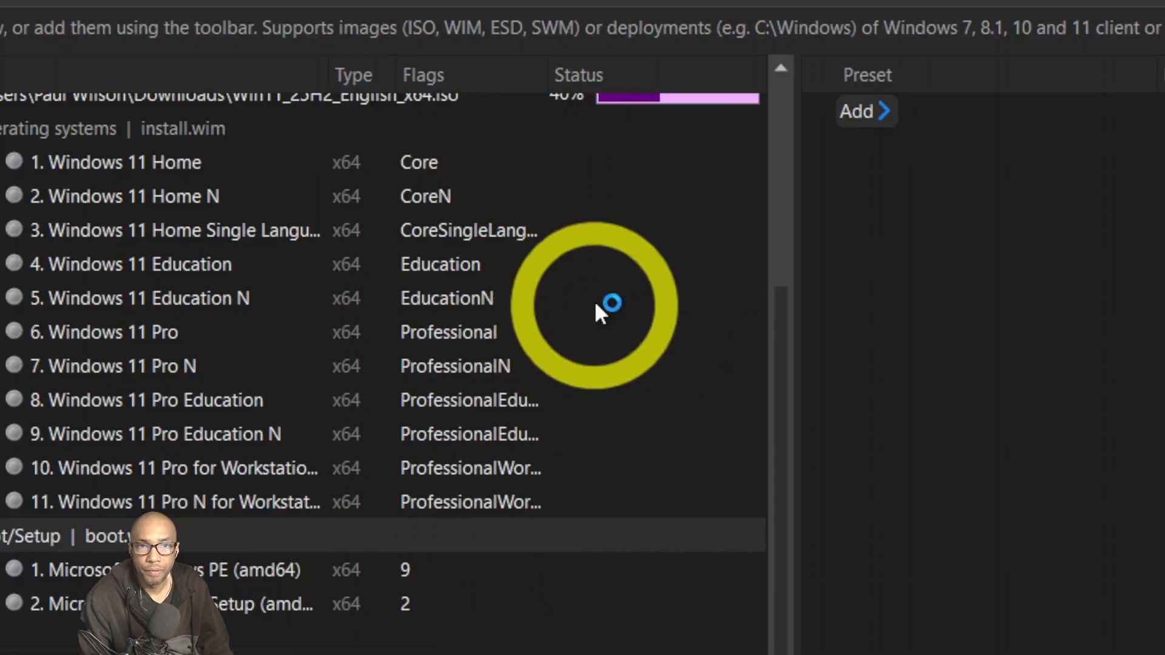
{"action": "scroll", "coordinate": [596, 306], "scroll_direction": "up", "scroll_amount": 5}
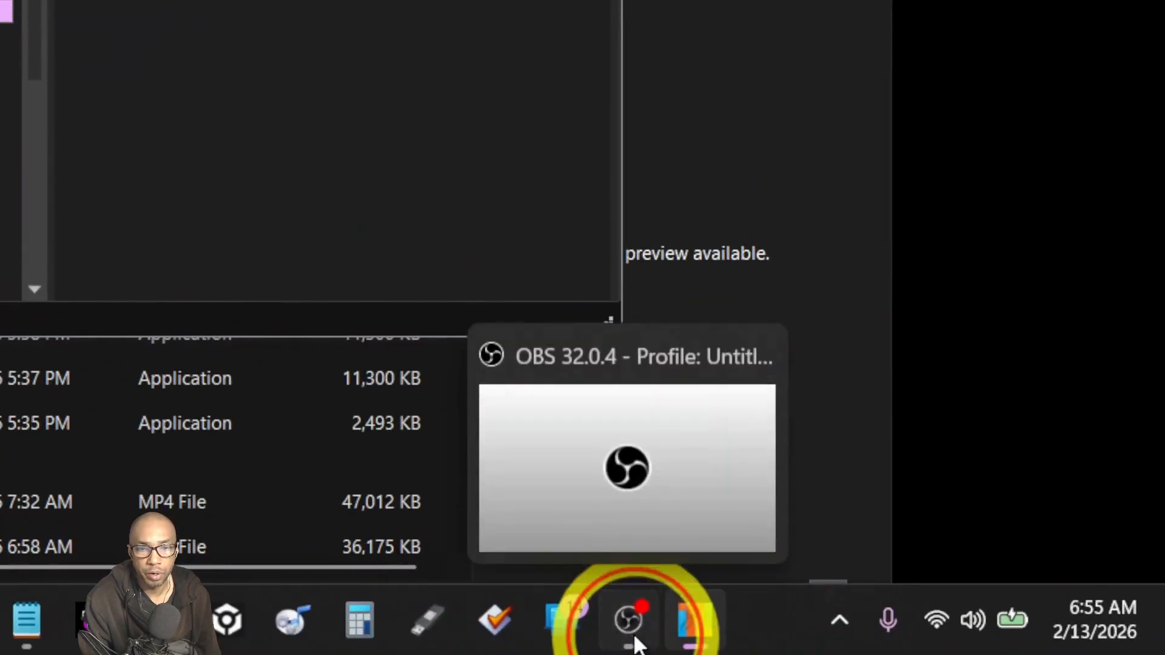
Minimize OBS and the Downloads Explorer window so the NTLite window is visible.
{"action": "left_click", "coordinate": [631, 631]}
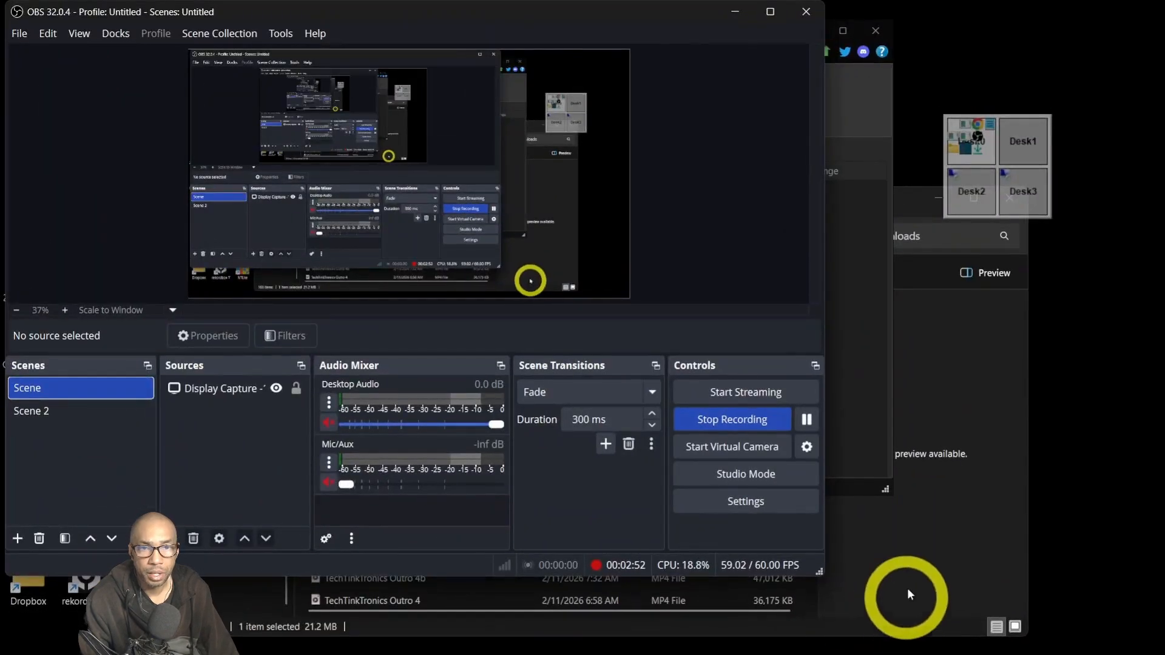
{"action": "left_click", "coordinate": [658, 620]}
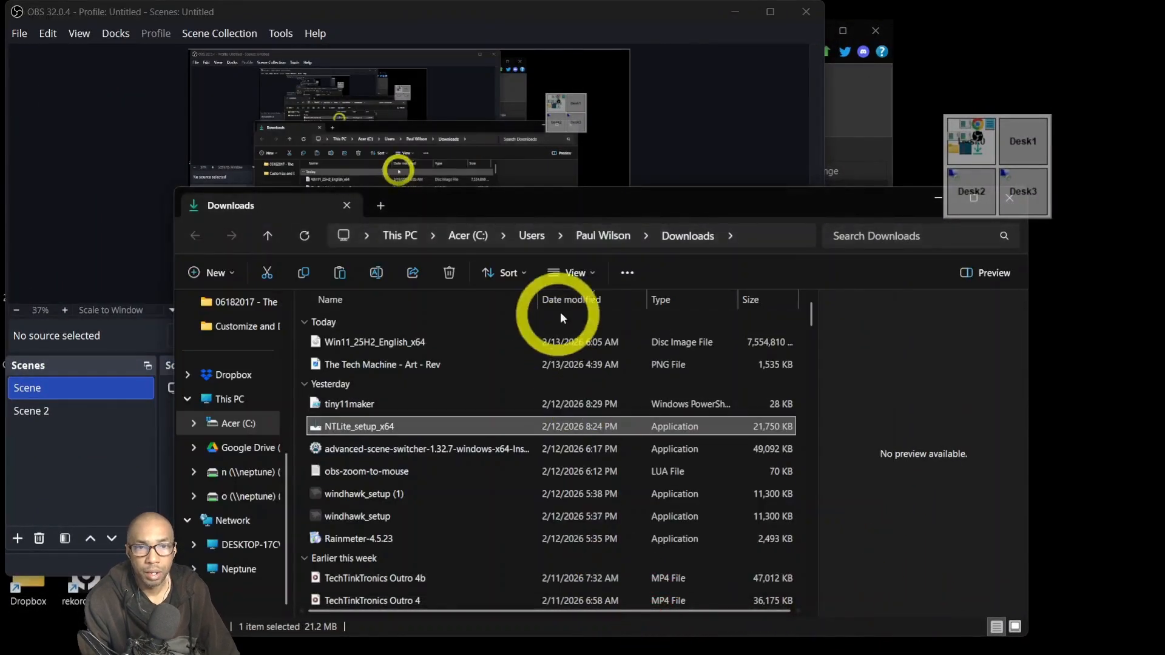
{"action": "left_click", "coordinate": [728, 12]}
{"action": "left_click", "coordinate": [735, 11]}
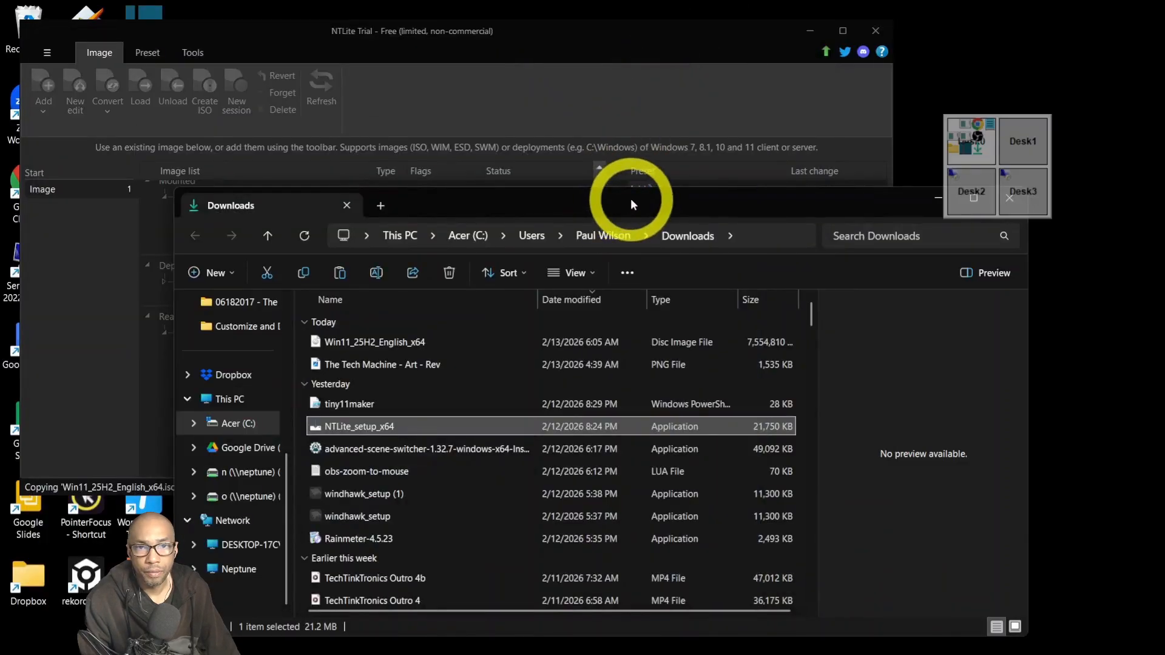
{"action": "left_click", "coordinate": [928, 202]}
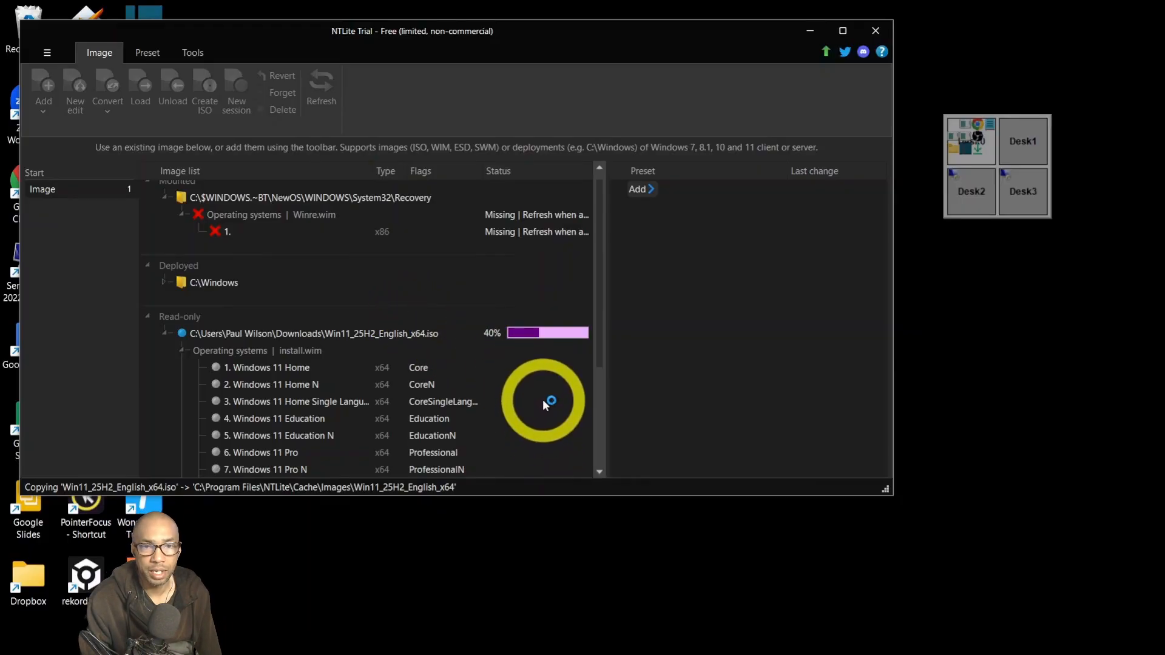
{"action": "scroll", "coordinate": [543, 402], "scroll_direction": "down", "scroll_amount": 3}
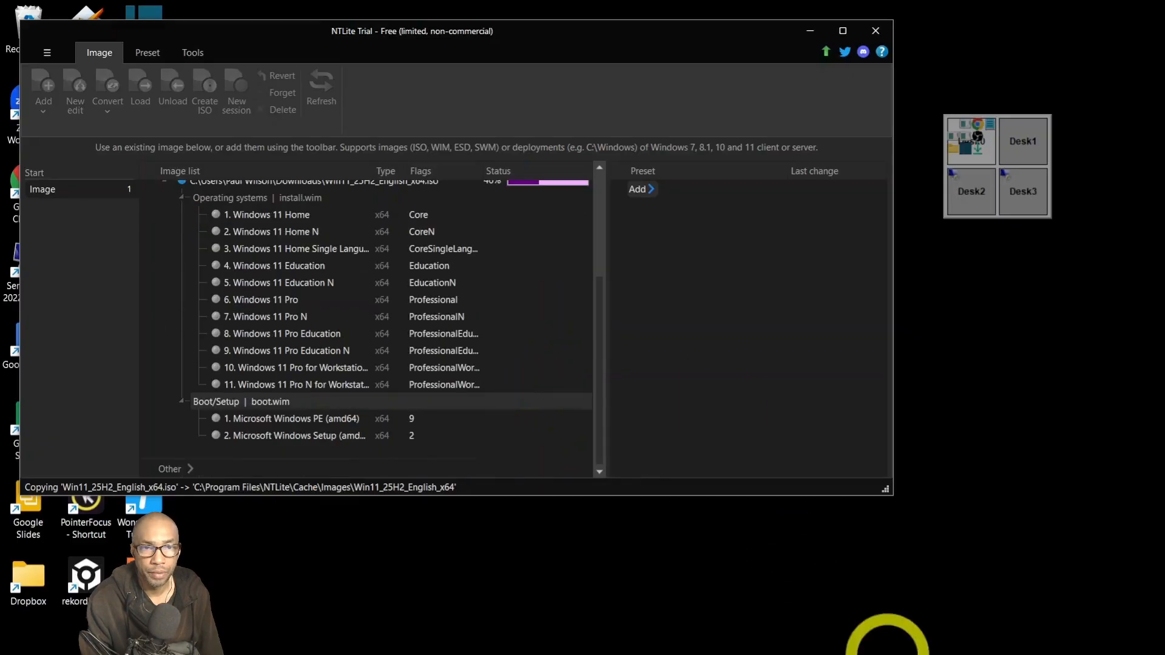
{"action": "mouse_move", "coordinate": [885, 648]}
{"action": "left_click", "coordinate": [885, 646]}
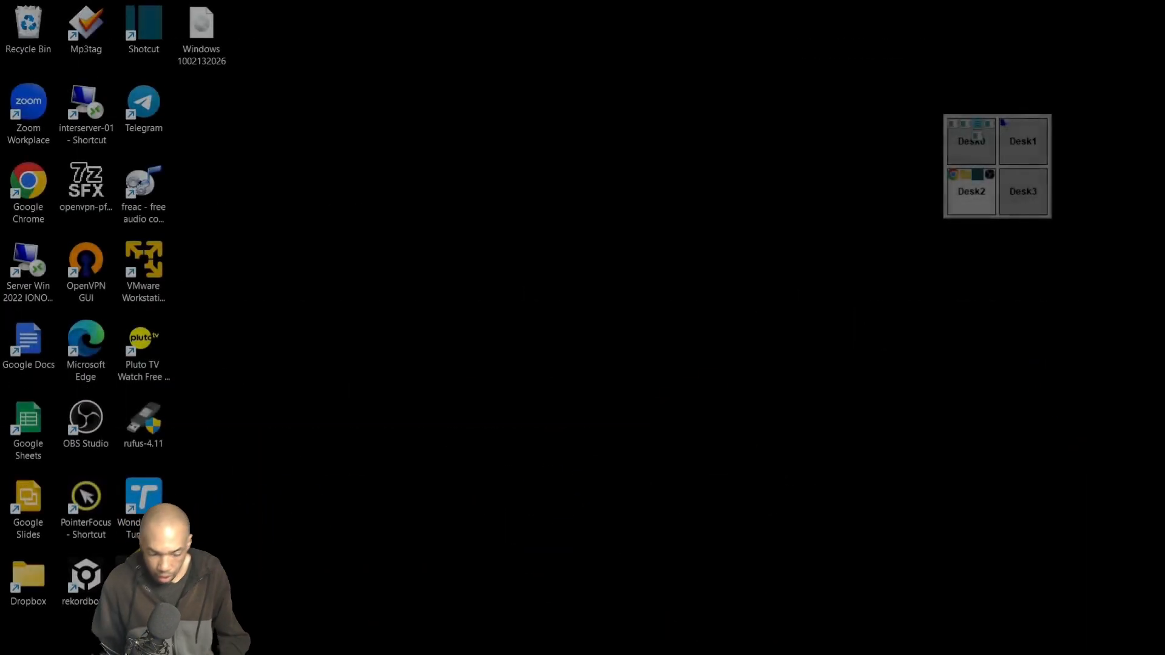
Delete the Win11_25H2_English_x64 edit cache copy and confirm the deletion.
{"action": "left_click", "coordinate": [537, 444]}
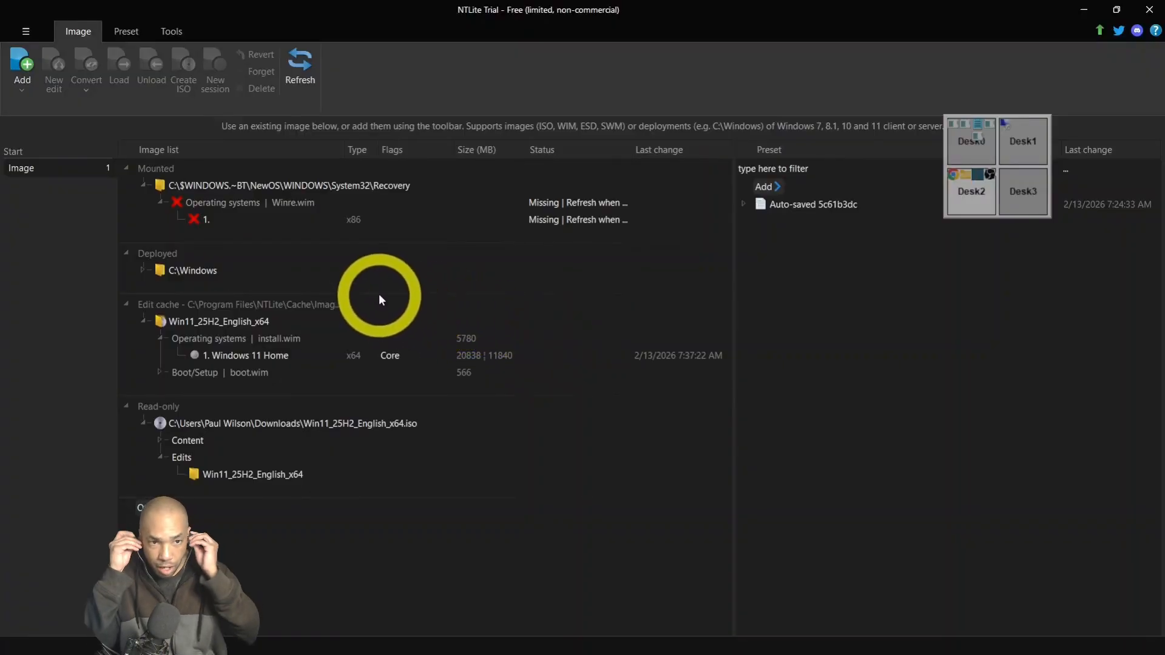
{"action": "right_click", "coordinate": [197, 302]}
{"action": "left_click", "coordinate": [234, 358]}
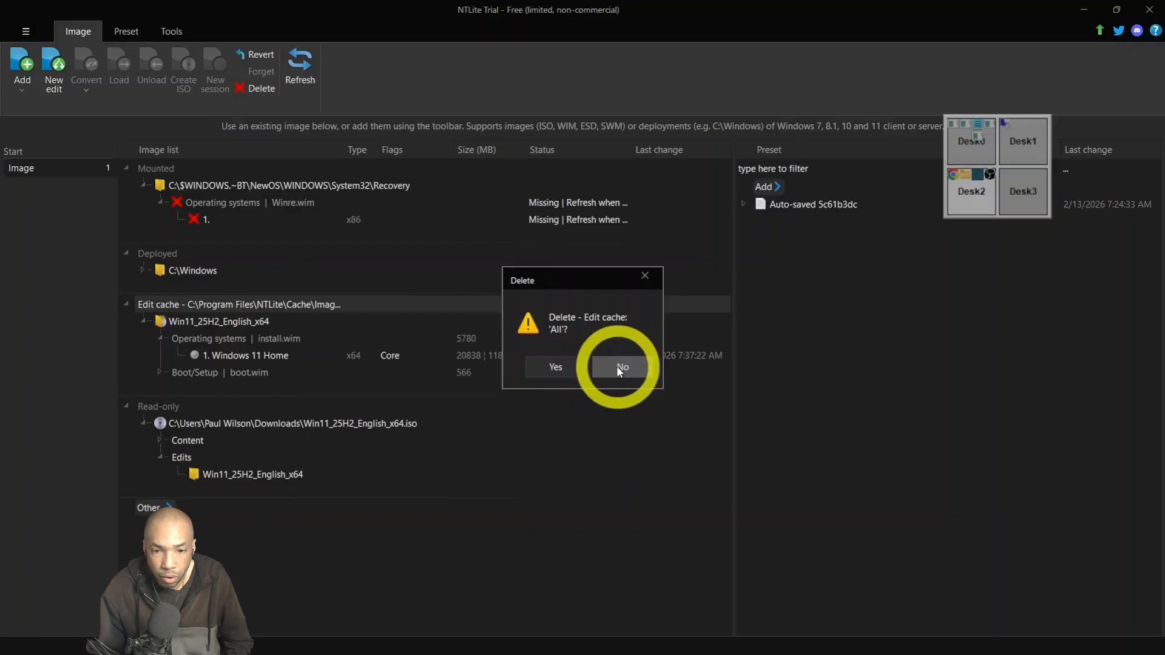
{"action": "left_click", "coordinate": [571, 367]}
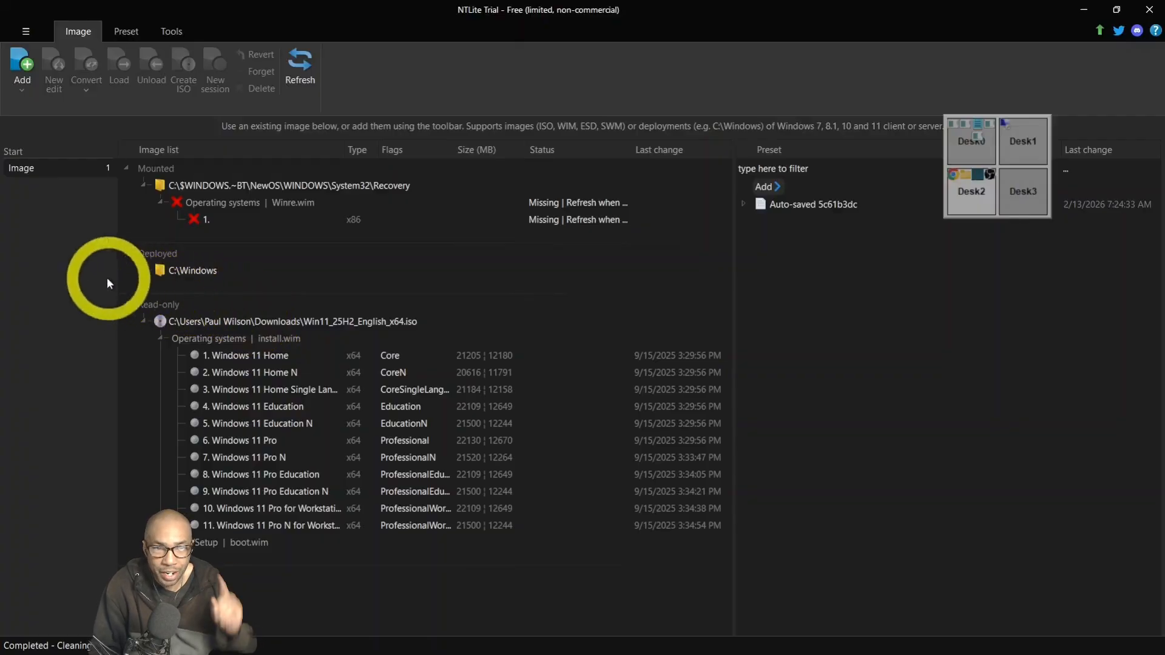
Add Windows 1002132026.iso from the Desktop to NTLite's image list.
{"action": "left_click", "coordinate": [33, 71]}
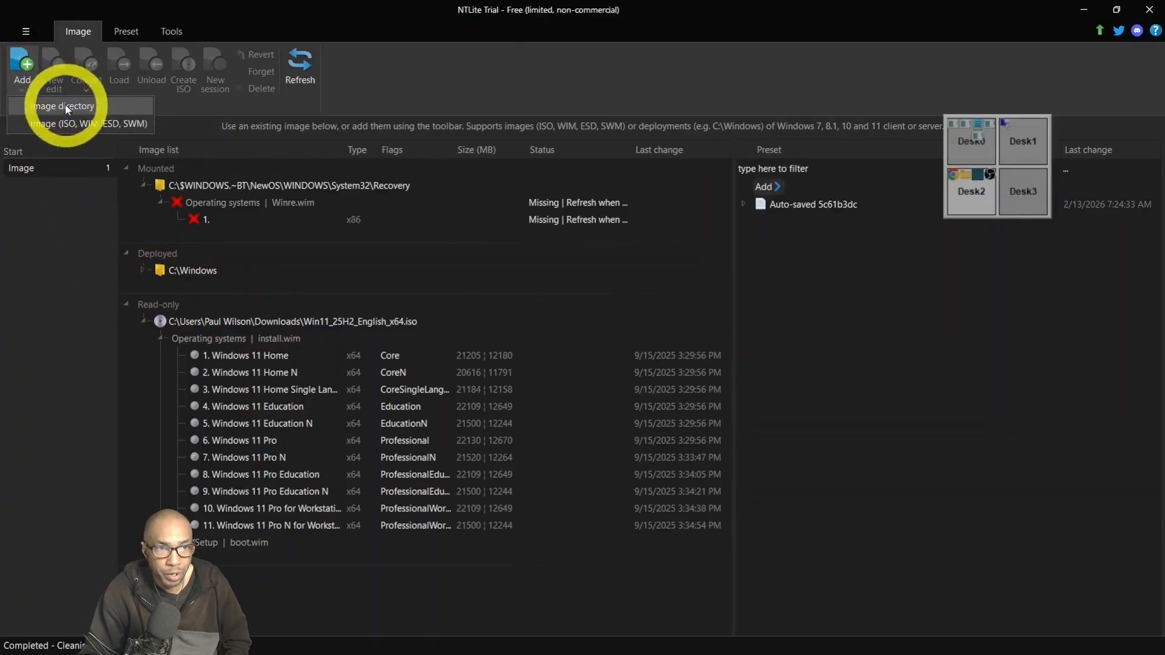
{"action": "left_click", "coordinate": [74, 122]}
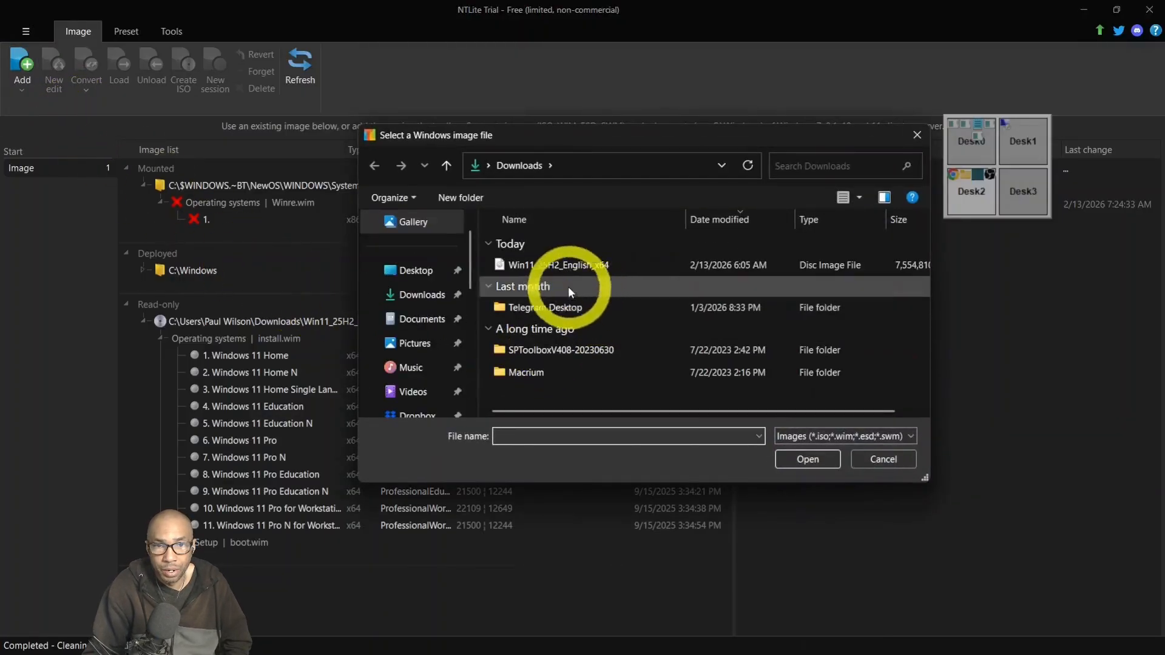
{"action": "scroll", "coordinate": [446, 352], "scroll_direction": "down", "scroll_amount": 5}
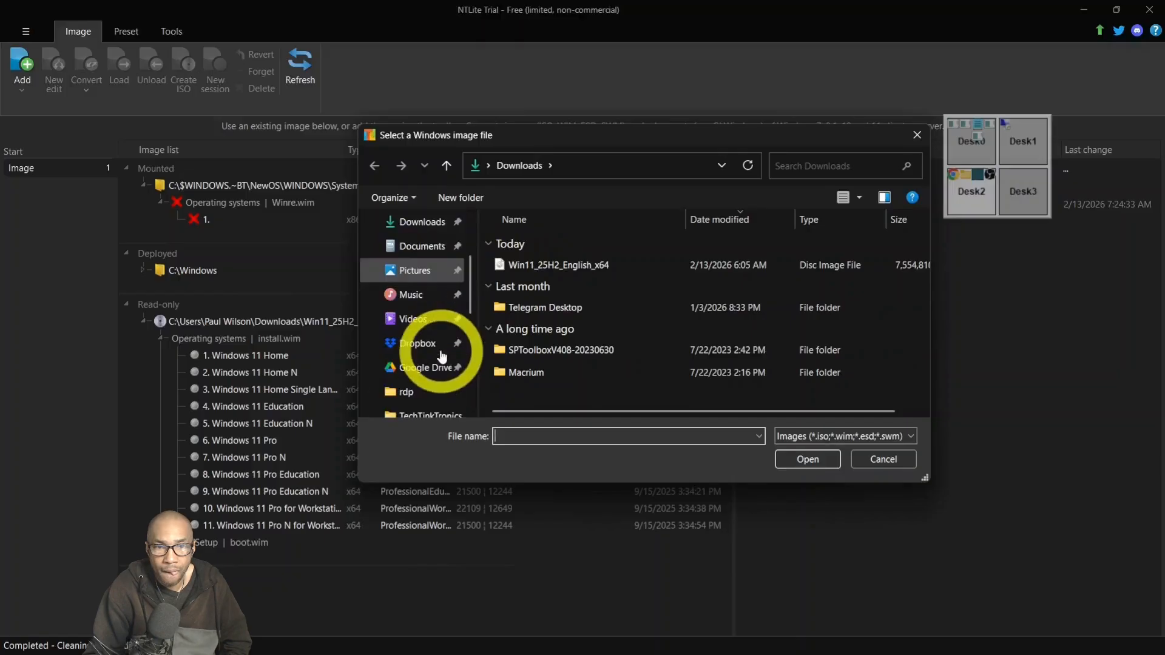
{"action": "left_click", "coordinate": [441, 368]}
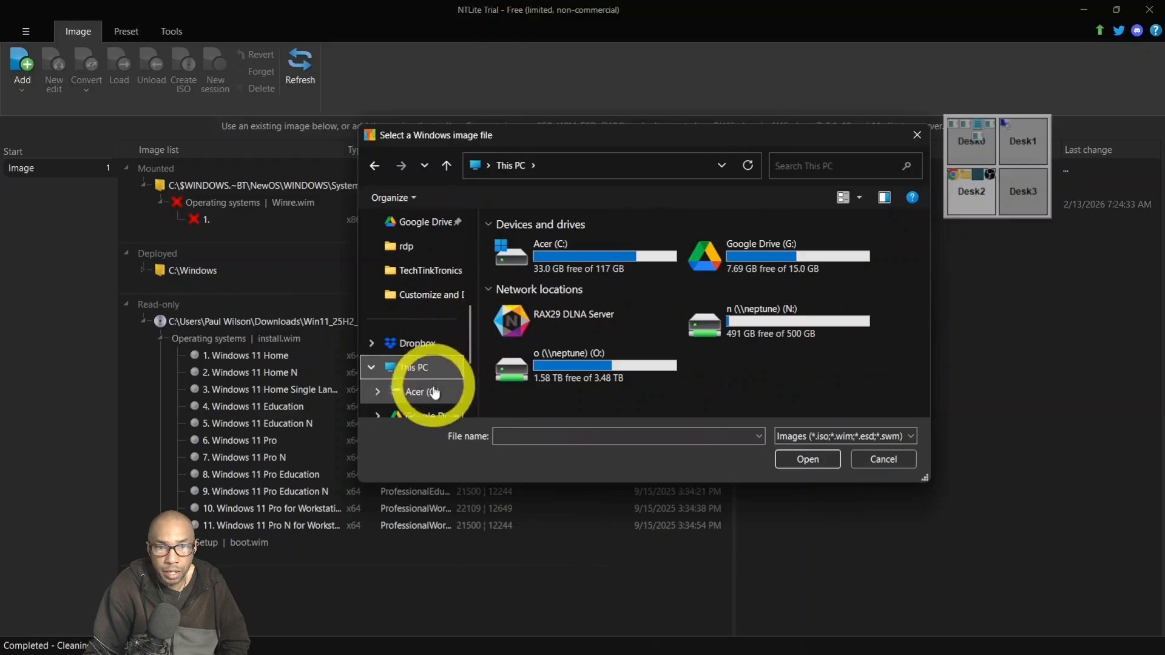
{"action": "scroll", "coordinate": [435, 381], "scroll_direction": "down", "scroll_amount": 2}
{"action": "scroll", "coordinate": [430, 339], "scroll_direction": "up", "scroll_amount": 7}
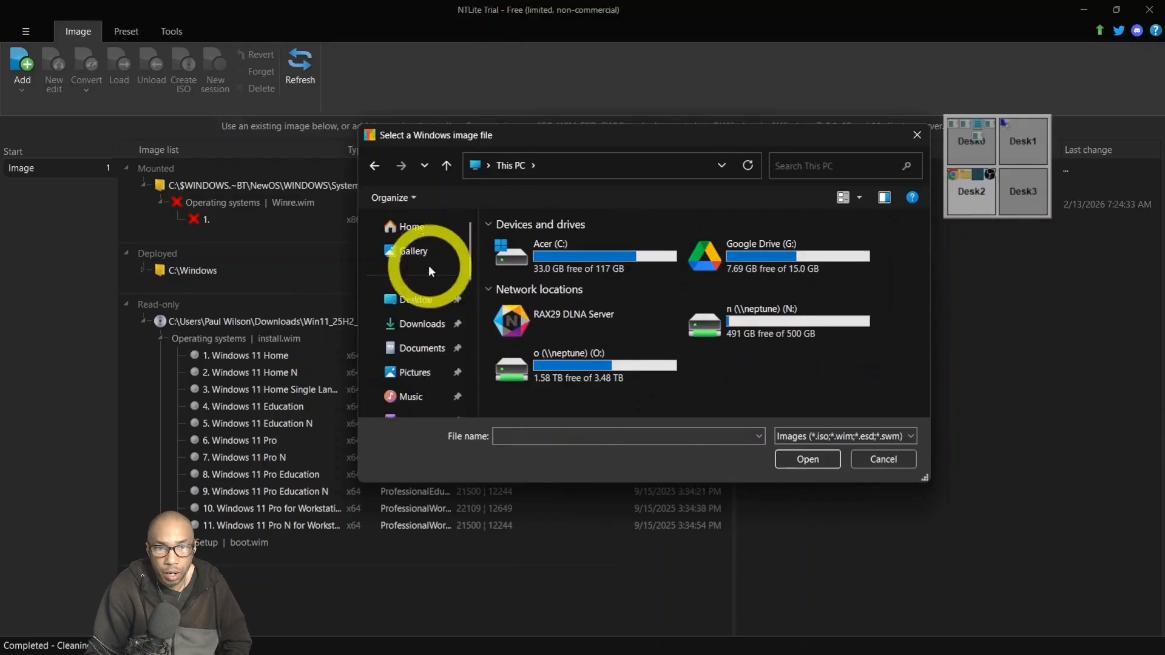
{"action": "left_click", "coordinate": [425, 300]}
{"action": "left_click", "coordinate": [619, 261]}
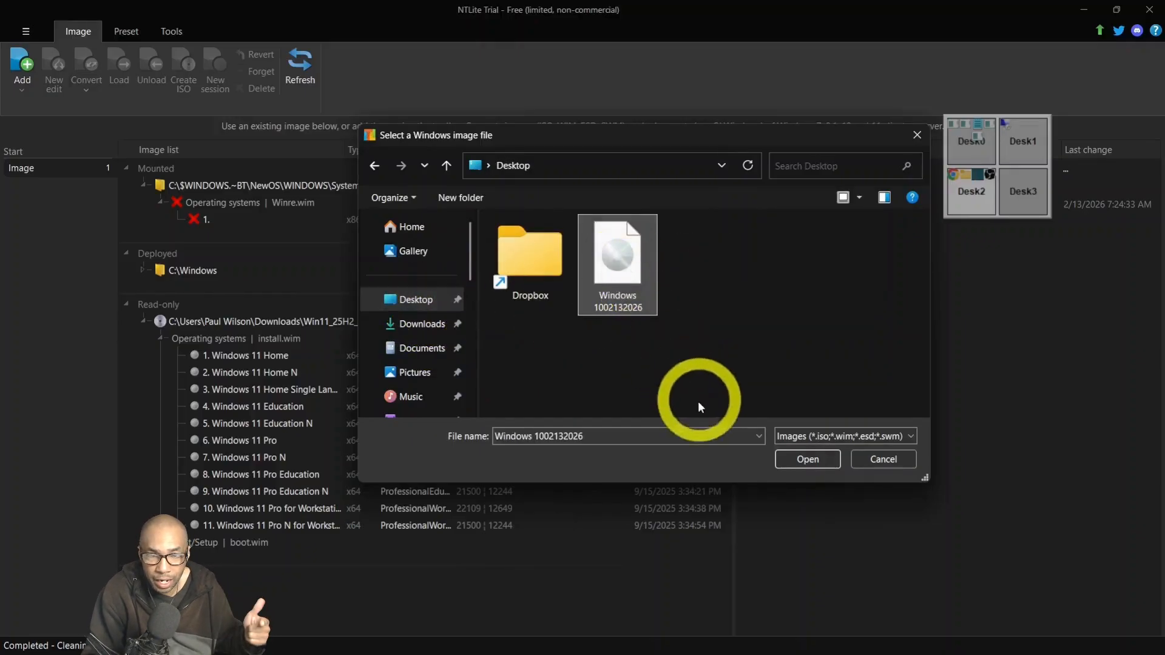
{"action": "left_click", "coordinate": [821, 460]}
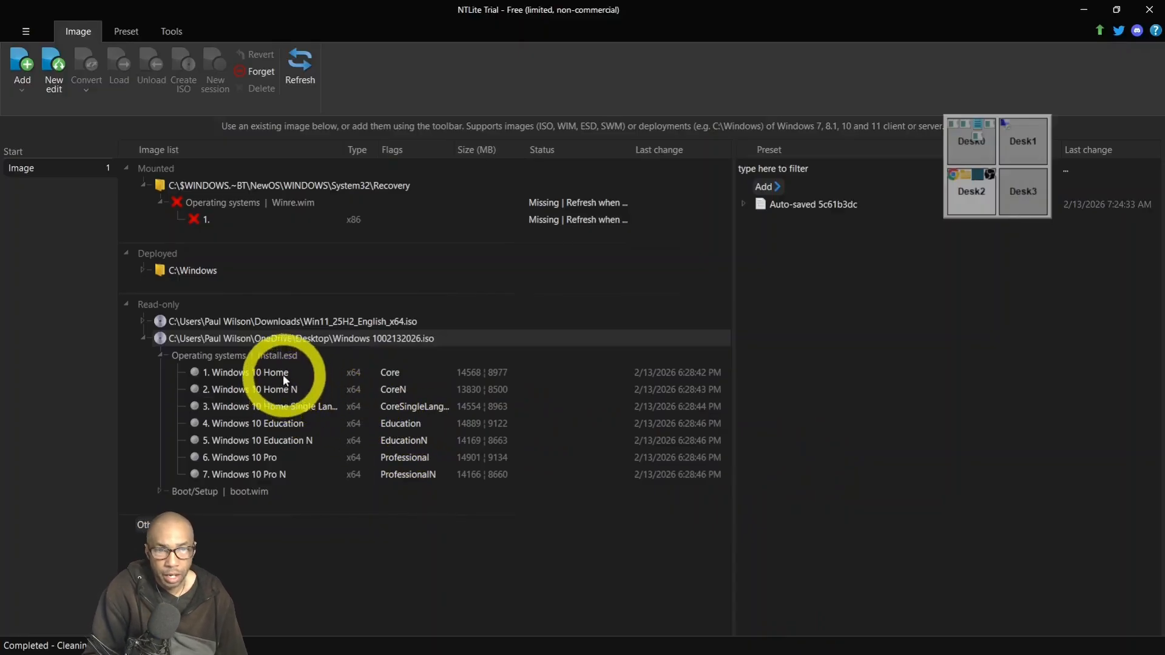
Load Windows 10 Home, accepting a writeable copy in the edit cache, then reload the copied edition.
{"action": "left_click", "coordinate": [283, 371]}
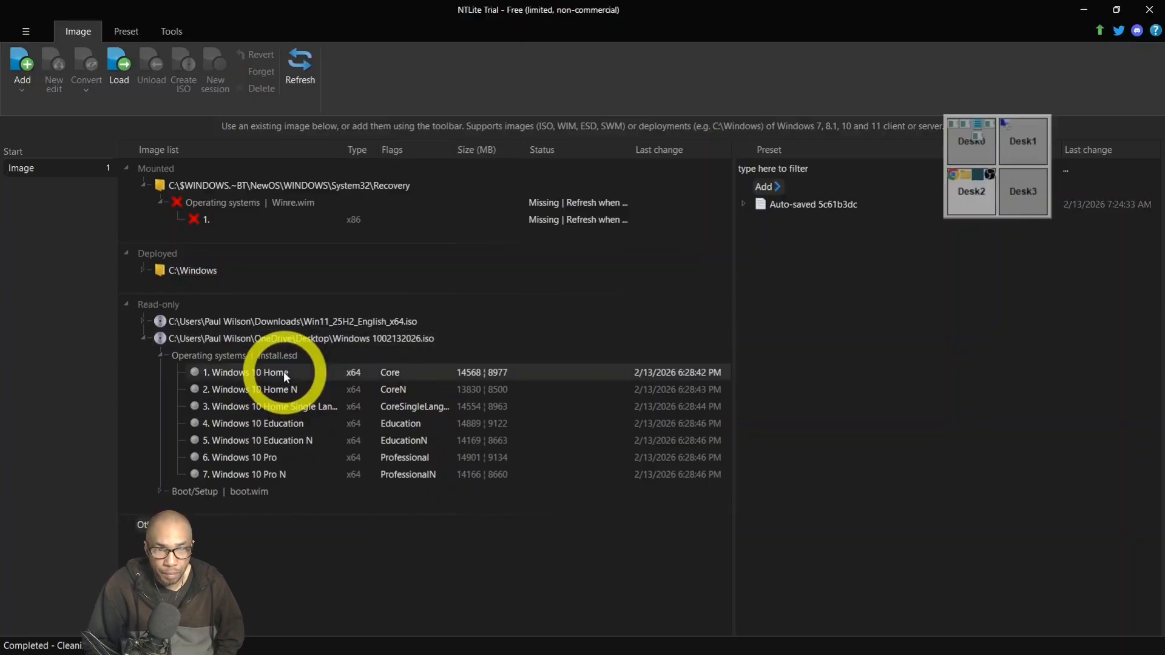
{"action": "double_click", "coordinate": [283, 371]}
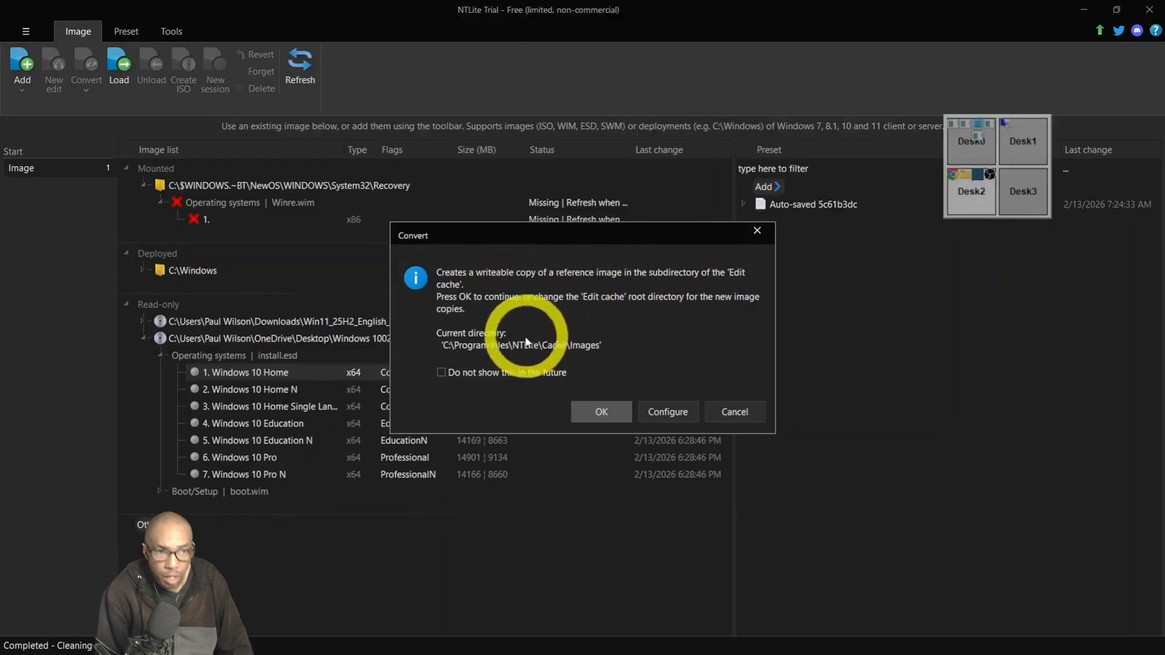
{"action": "left_click", "coordinate": [599, 411]}
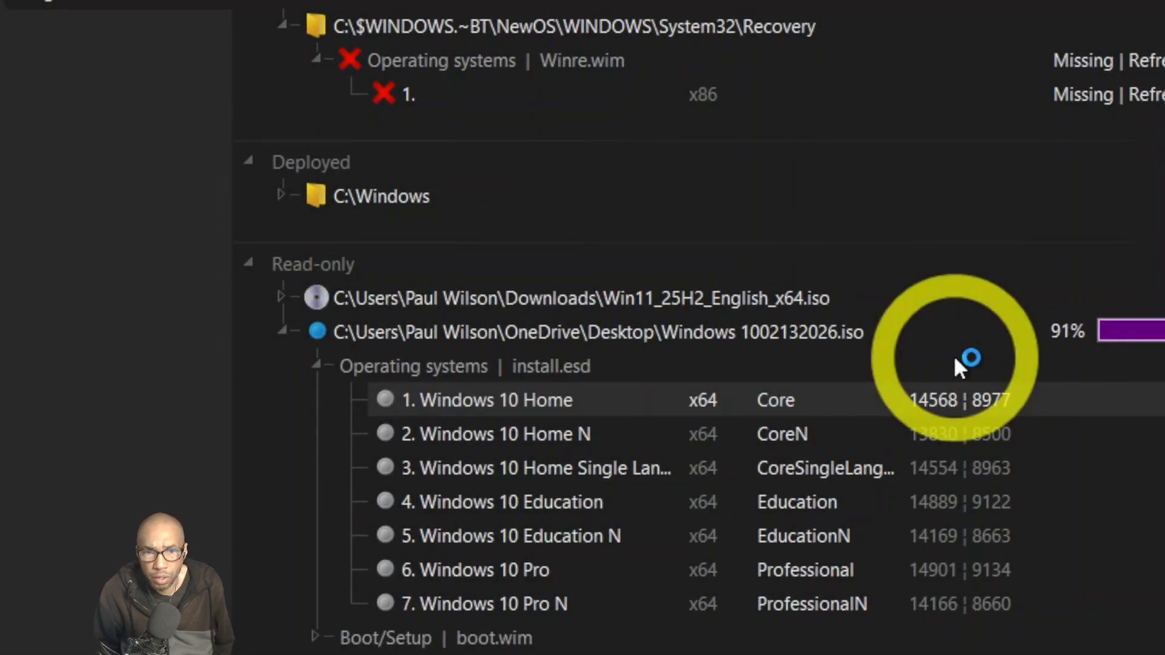
{"action": "double_click", "coordinate": [954, 359]}
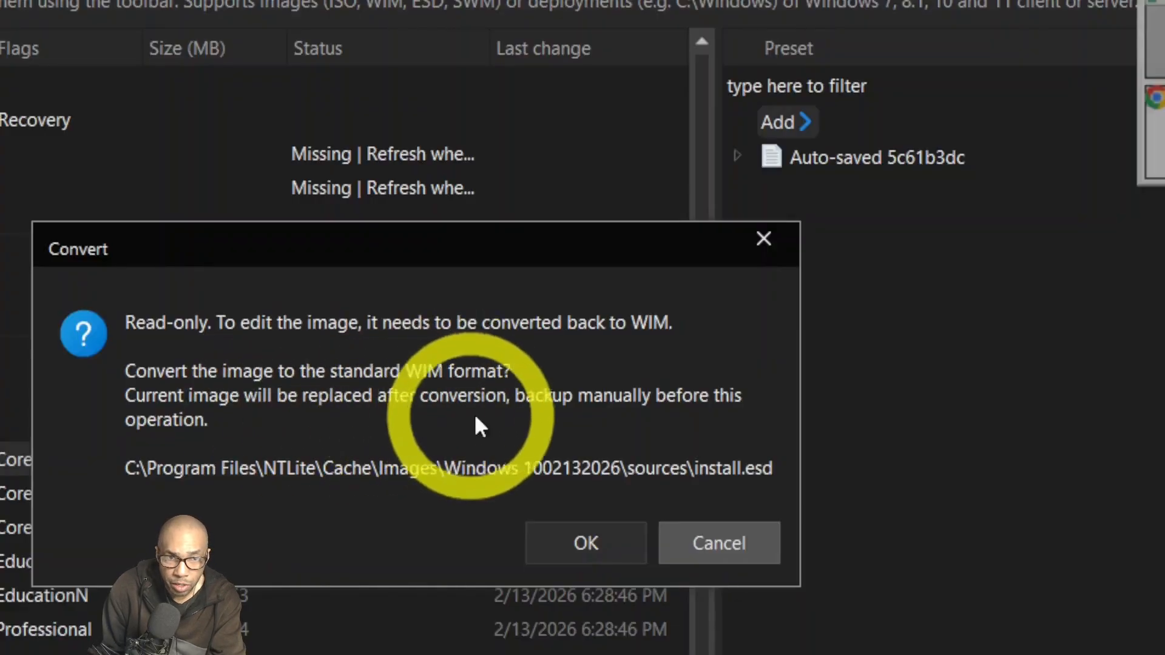
Convert install.esd to WIM keeping only Windows 10 Home, then load the mounted edition.
{"action": "left_click", "coordinate": [589, 531]}
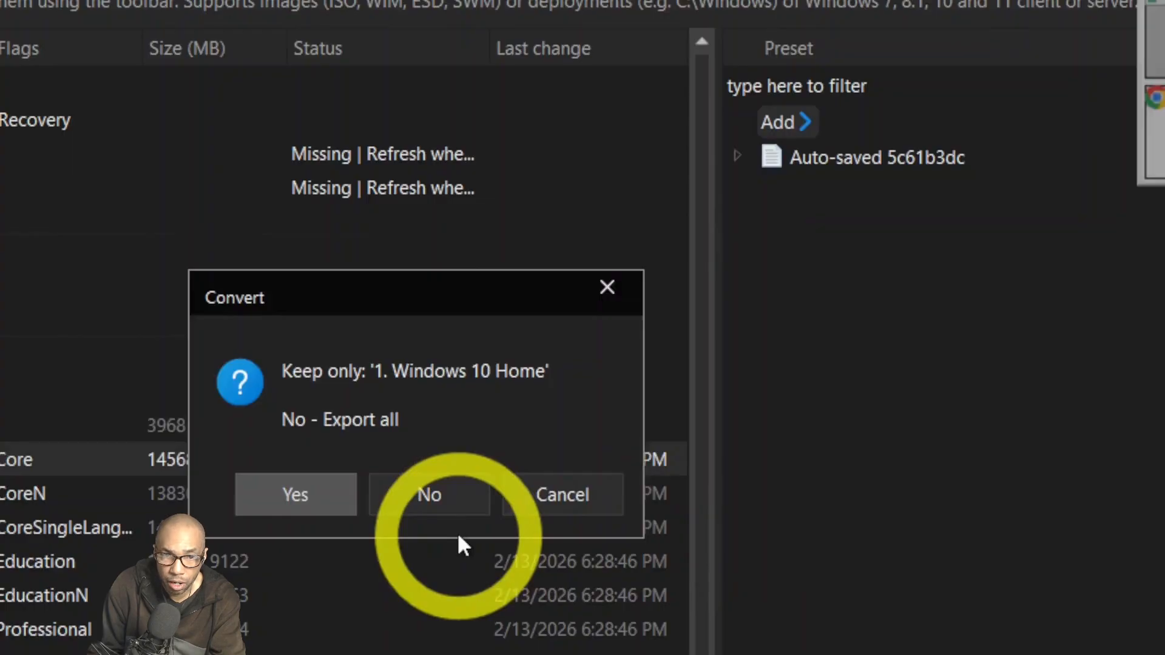
{"action": "left_click", "coordinate": [337, 494]}
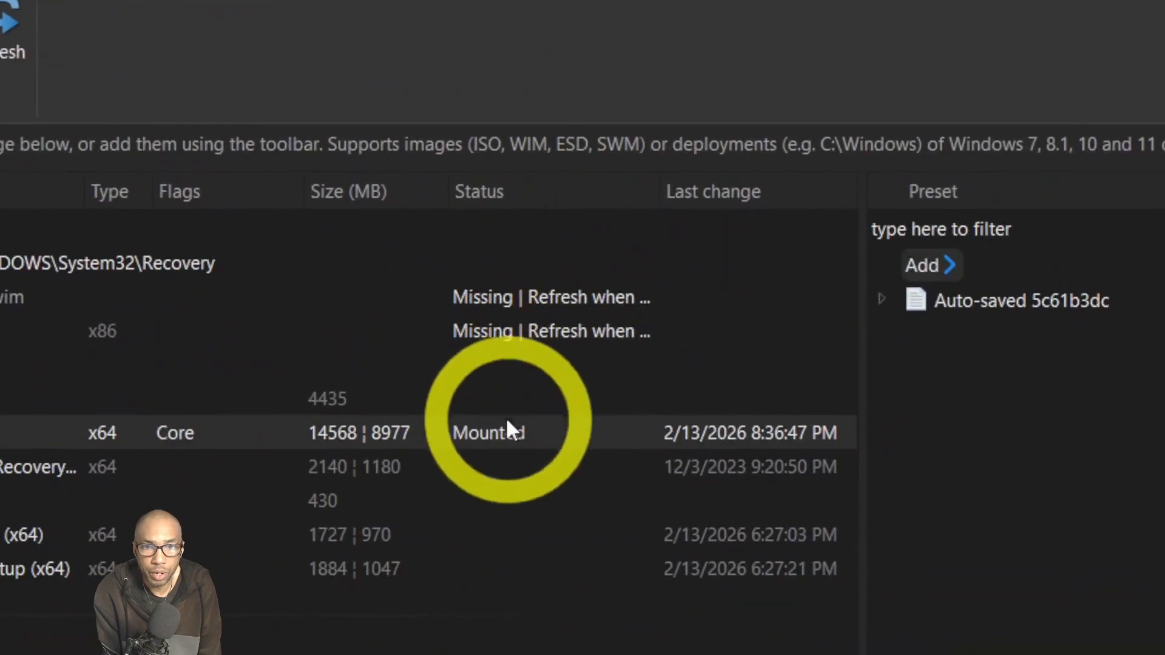
{"action": "double_click", "coordinate": [216, 431]}
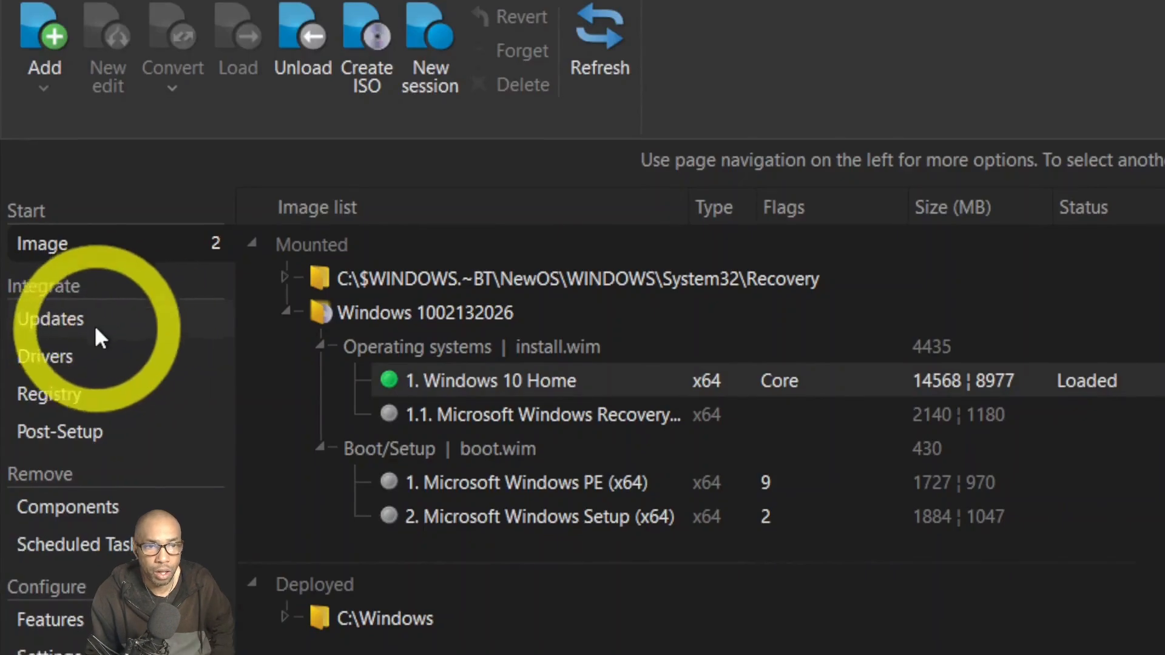
Look through the Drivers, Registry and Post-Setup pages, then go to Remove > Components.
{"action": "left_click", "coordinate": [85, 336]}
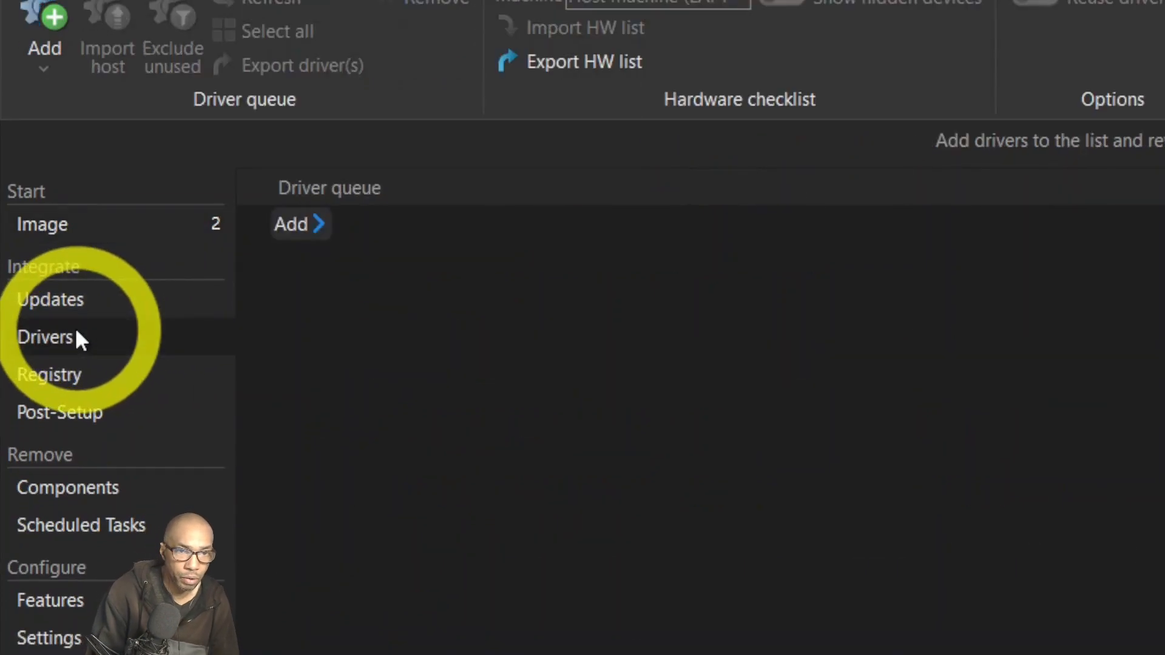
{"action": "left_click", "coordinate": [85, 337]}
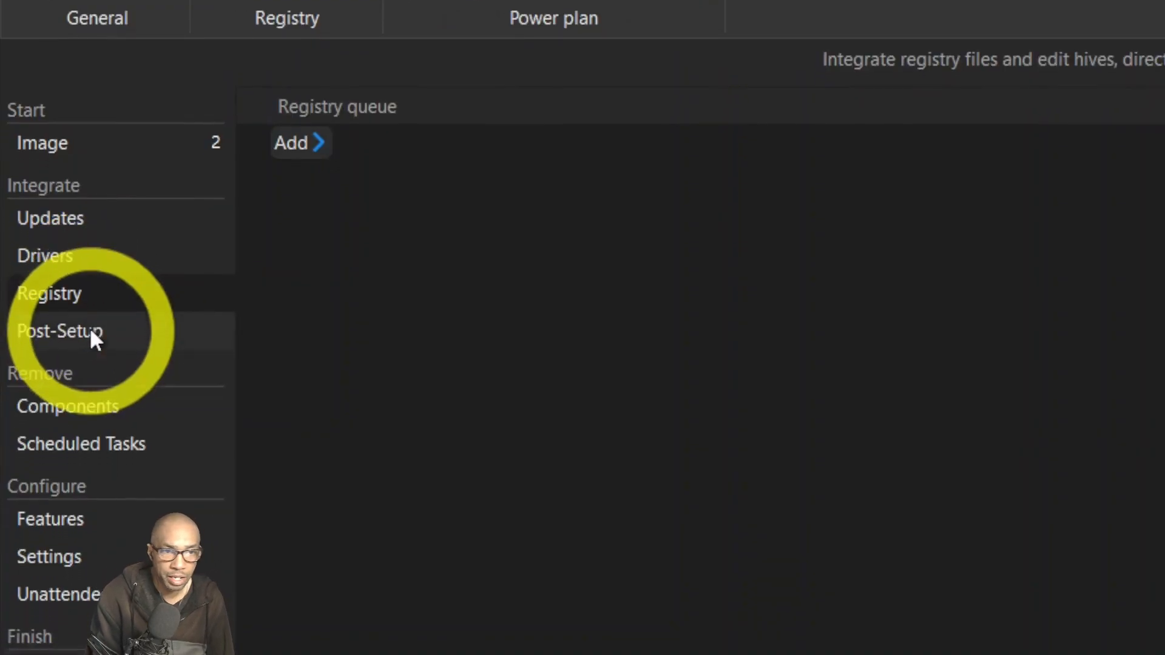
{"action": "left_click", "coordinate": [90, 353]}
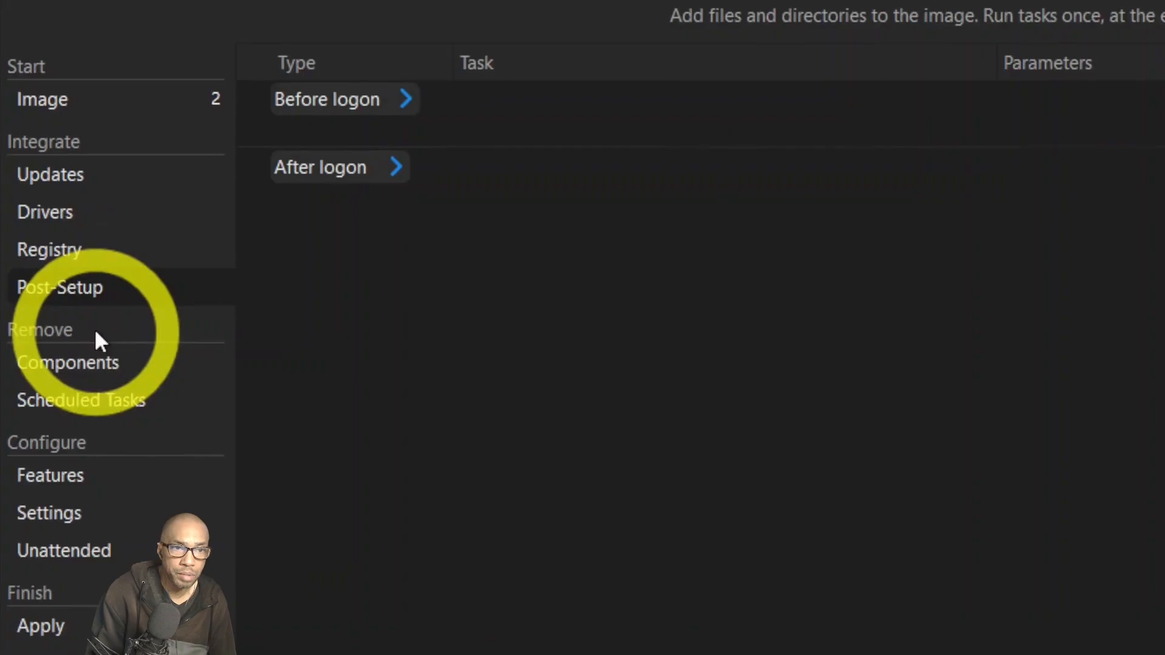
{"action": "left_click", "coordinate": [96, 362]}
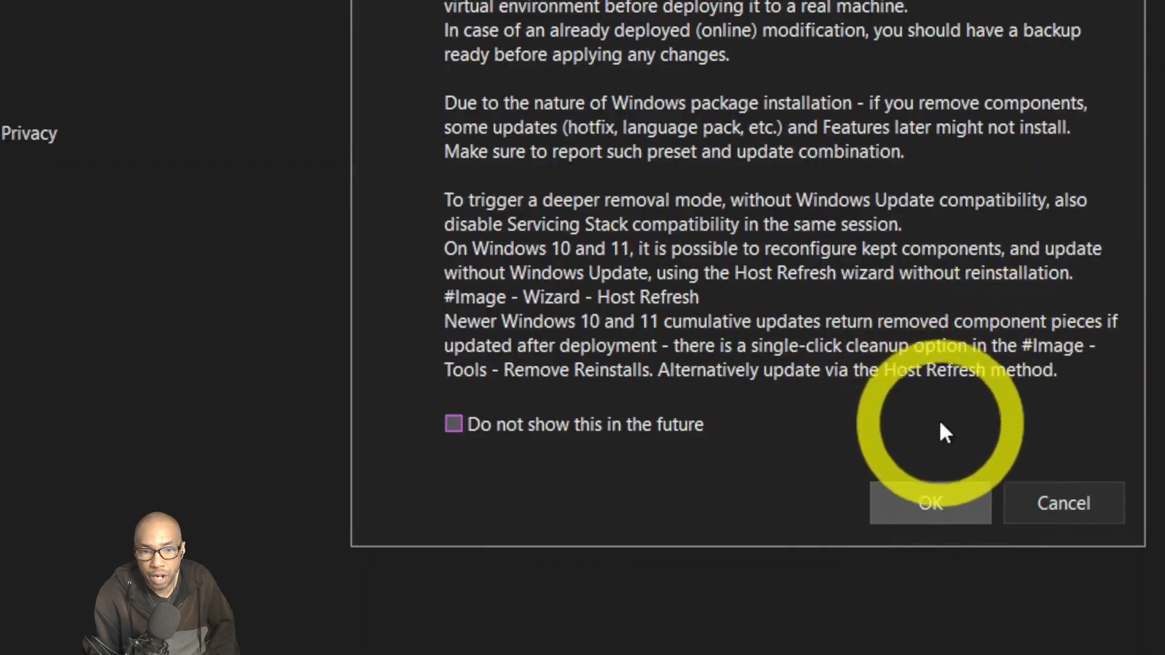
Acknowledge the component removal warning with OK.
{"action": "left_click", "coordinate": [936, 494]}
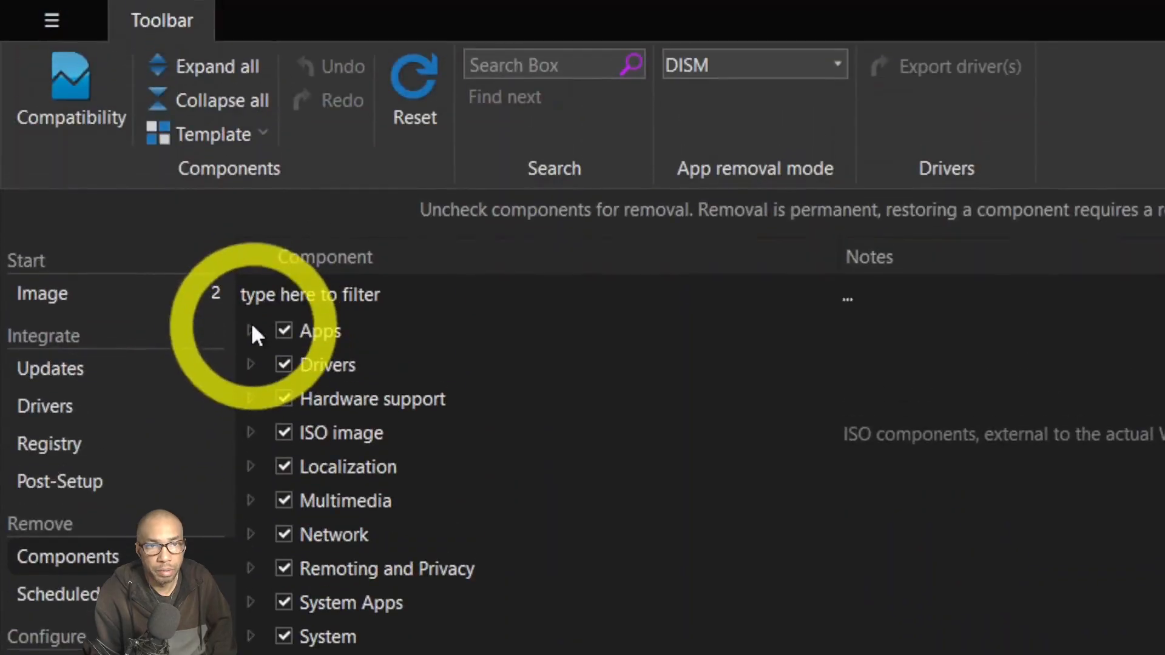
In Apps, untick 3D Viewer, Cortana, Feedback Hub, Get Help and Groove Music.
{"action": "left_click", "coordinate": [251, 331]}
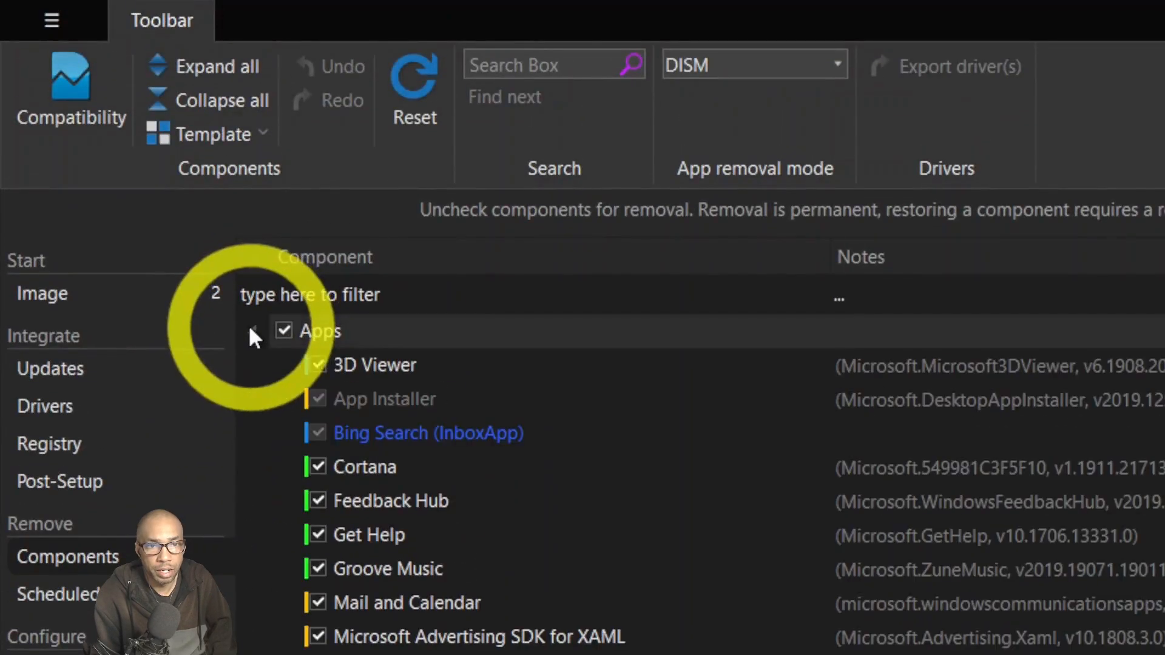
{"action": "left_click", "coordinate": [322, 359]}
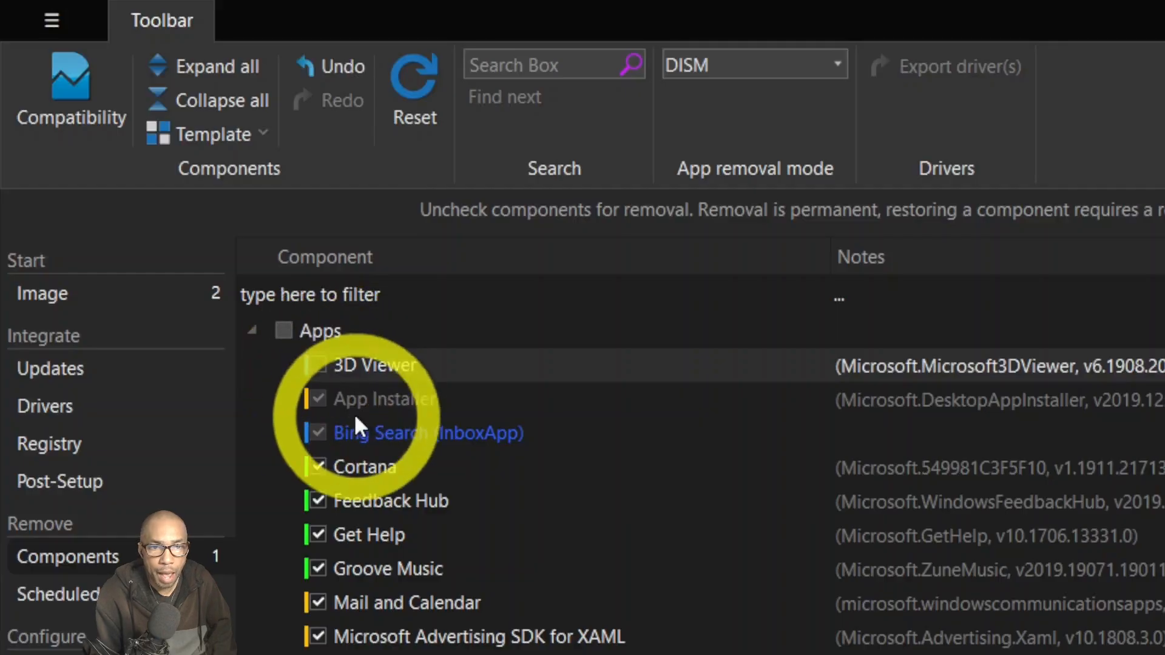
{"action": "left_click", "coordinate": [322, 431]}
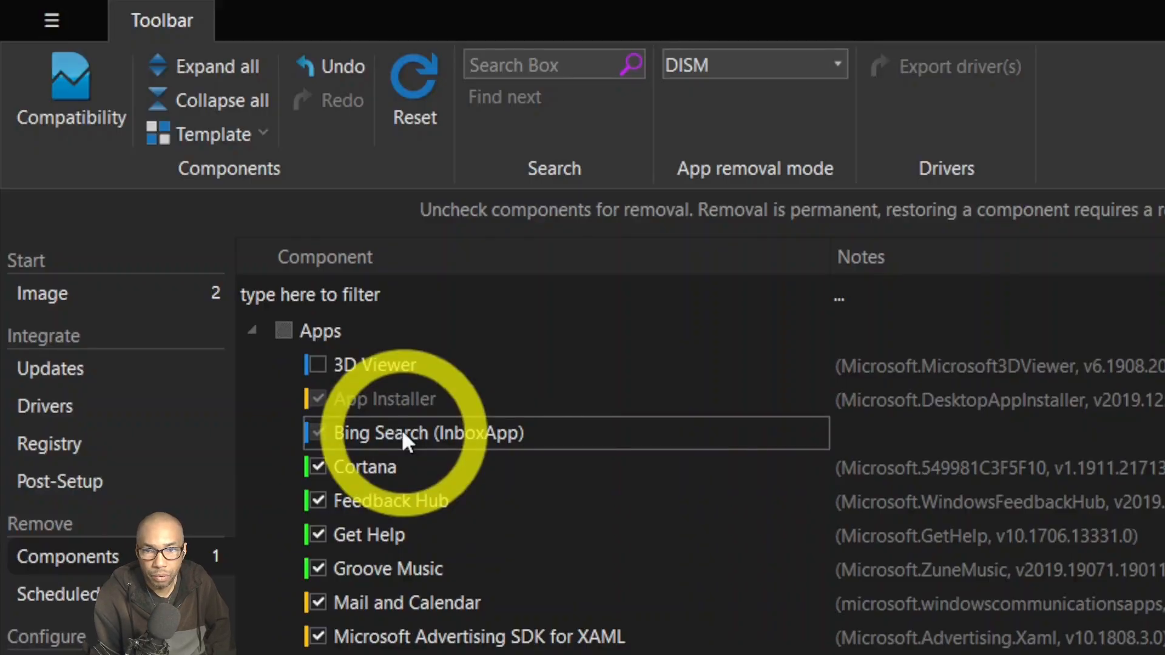
{"action": "left_click", "coordinate": [323, 464]}
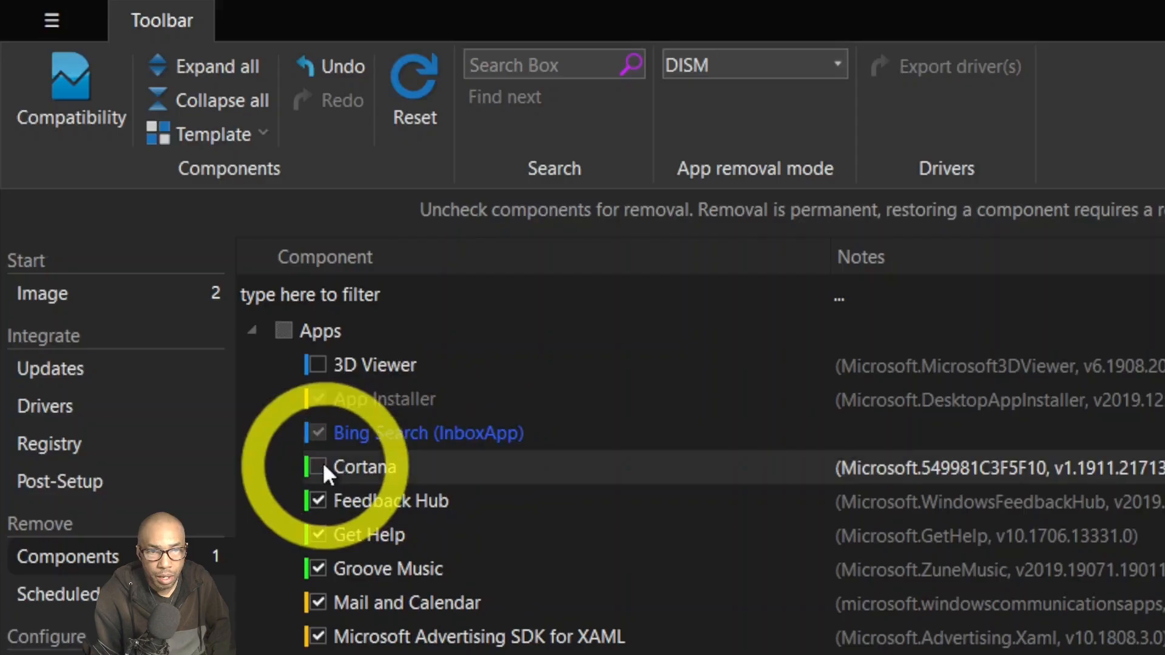
{"action": "left_click", "coordinate": [323, 500]}
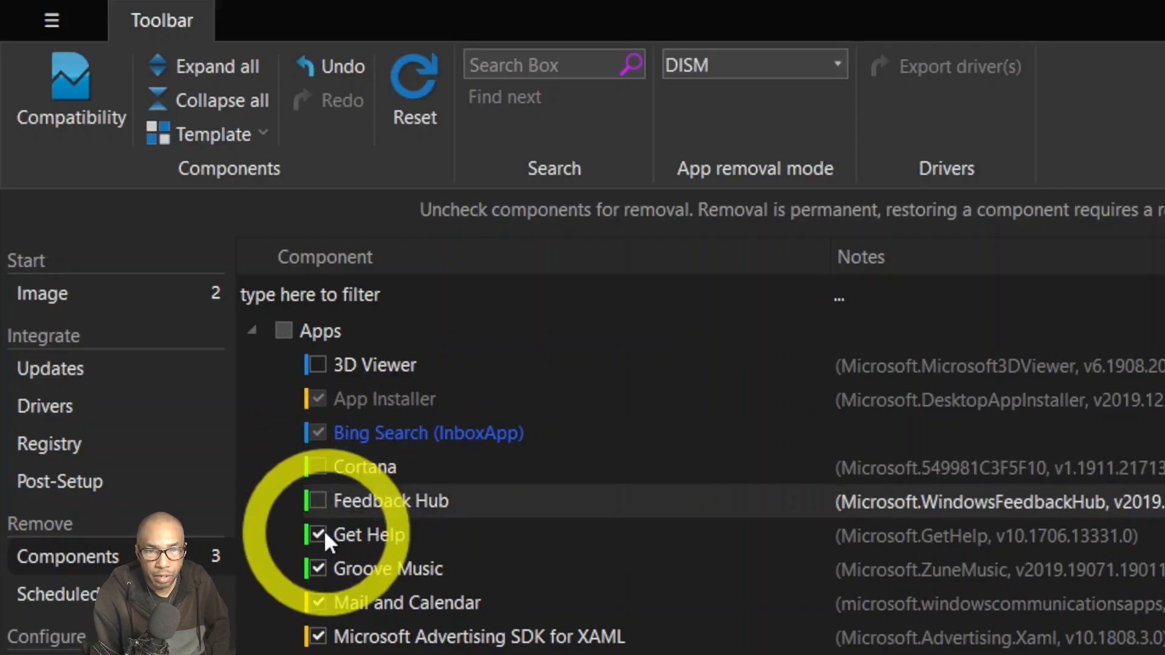
{"action": "left_click", "coordinate": [323, 530]}
{"action": "left_click", "coordinate": [322, 566]}
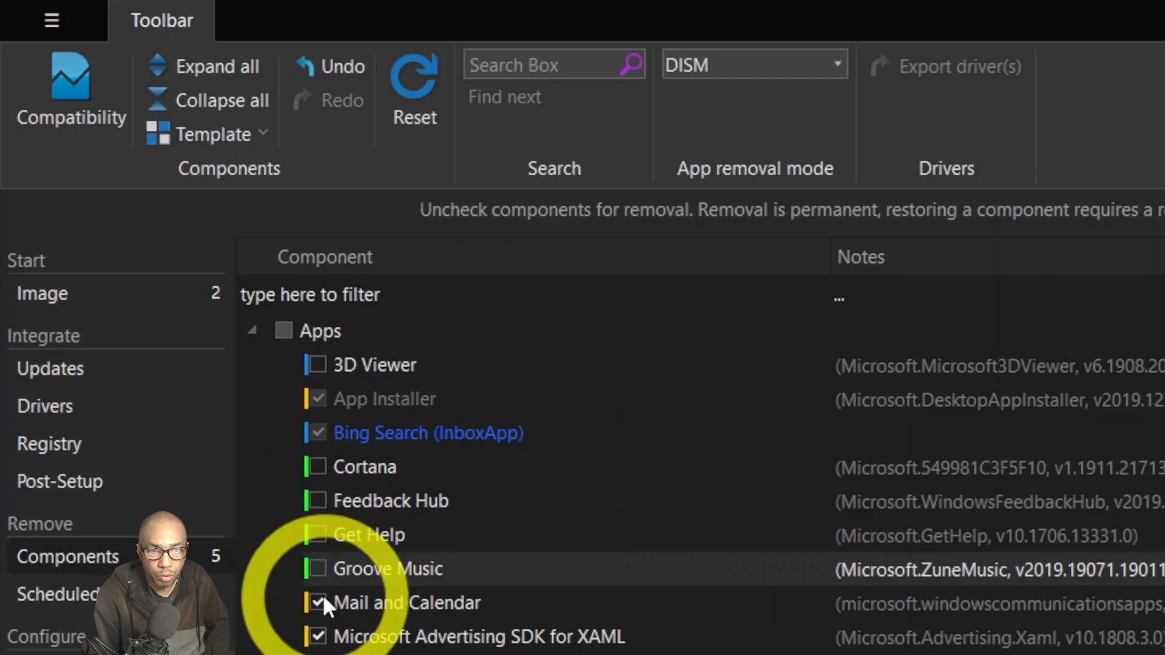
Untick Microsoft Advertising SDK for XAML, accepting removal of dependent Mail and Calendar and MSN Weather.
{"action": "left_click", "coordinate": [322, 597]}
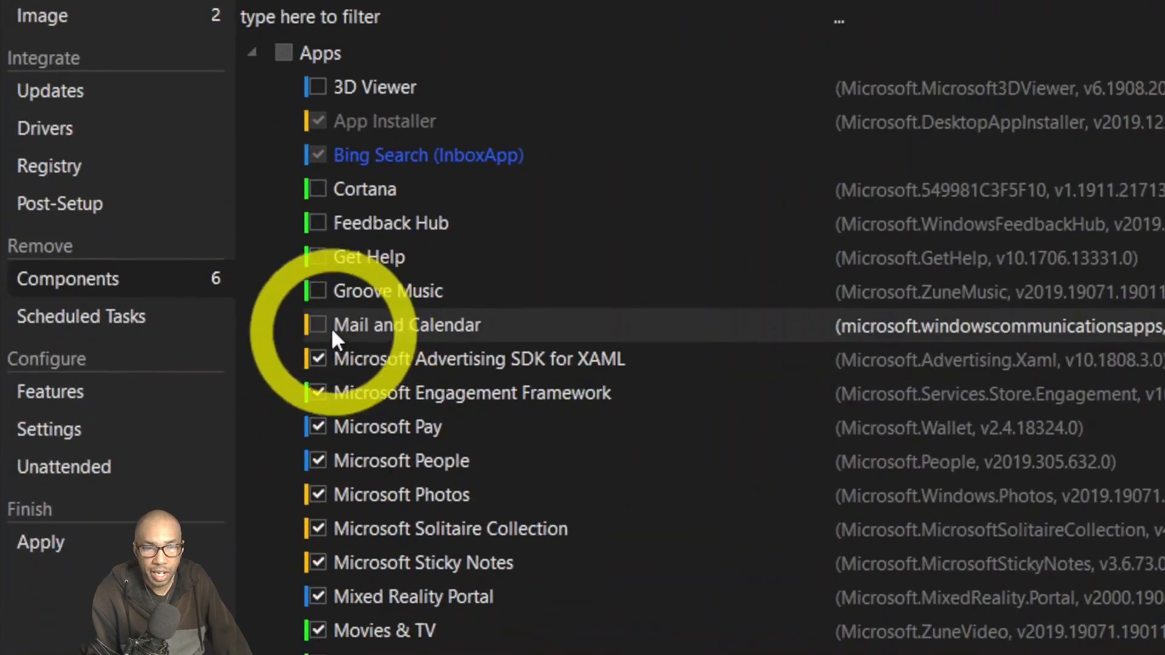
{"action": "left_click", "coordinate": [322, 328]}
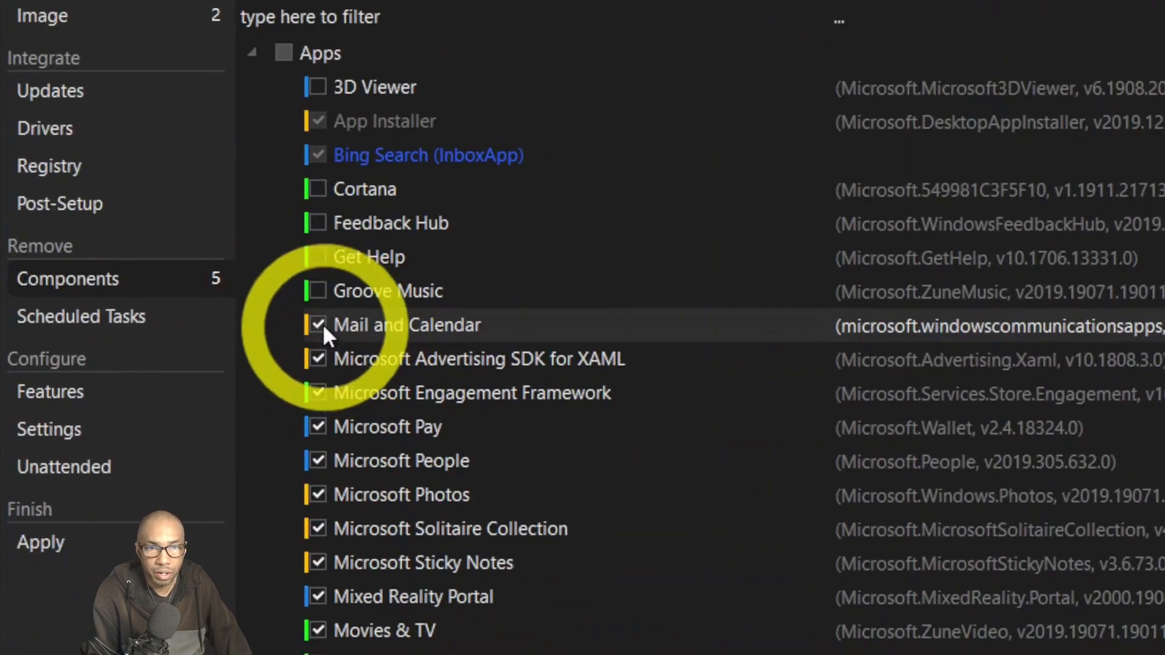
{"action": "left_click", "coordinate": [320, 358]}
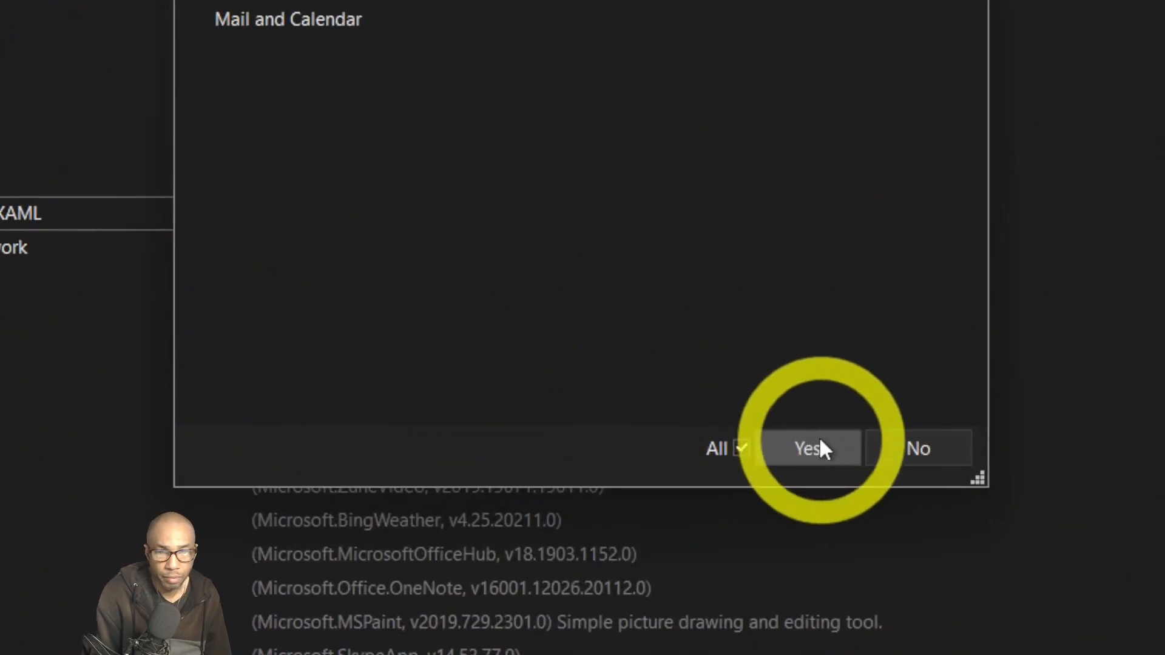
{"action": "left_click", "coordinate": [819, 448]}
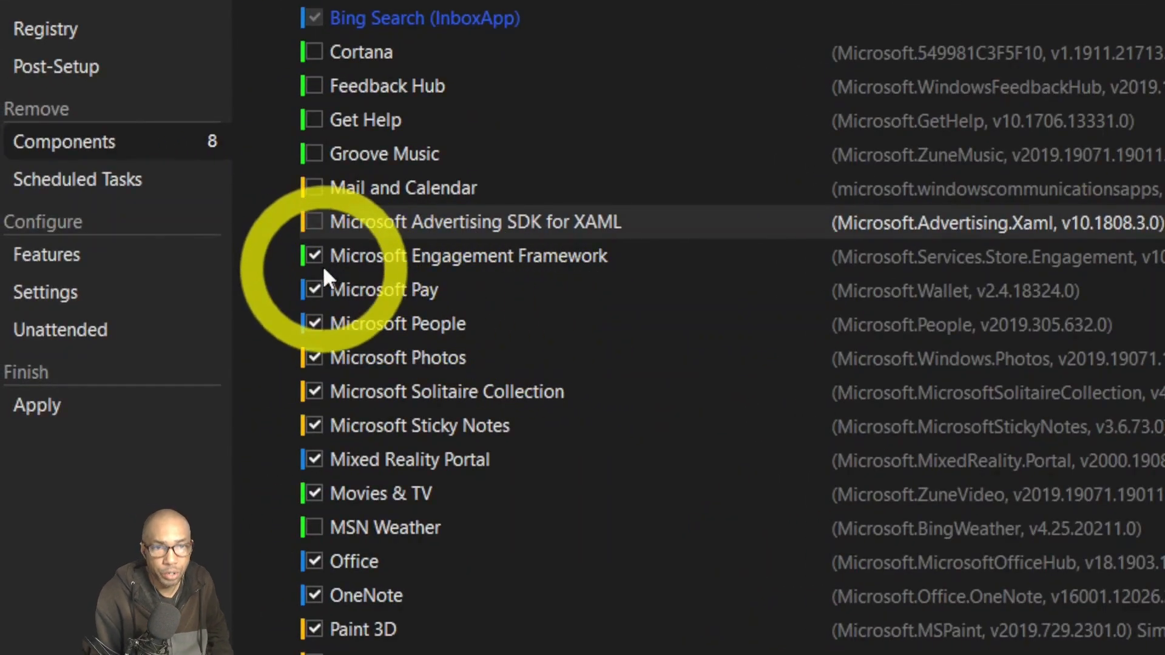
Untick Engagement Framework (accepting Sticky Notes too), Pay, People, Photos, Solitaire, Mixed Reality and Movies & TV.
{"action": "left_click", "coordinate": [318, 254]}
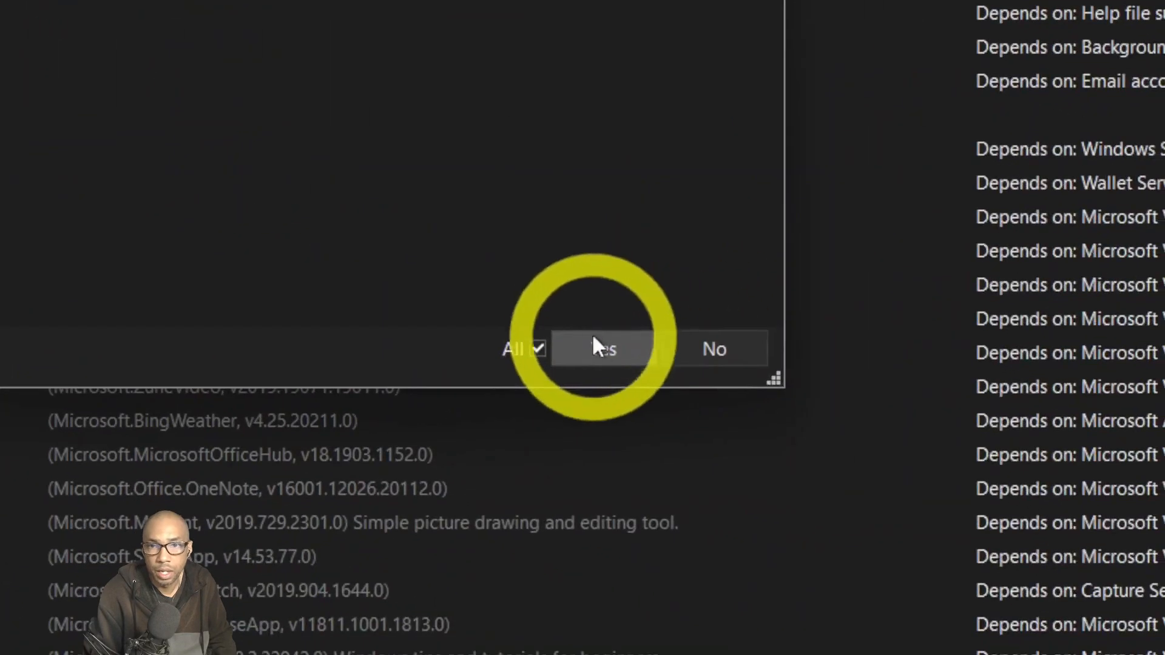
{"action": "left_click", "coordinate": [596, 344]}
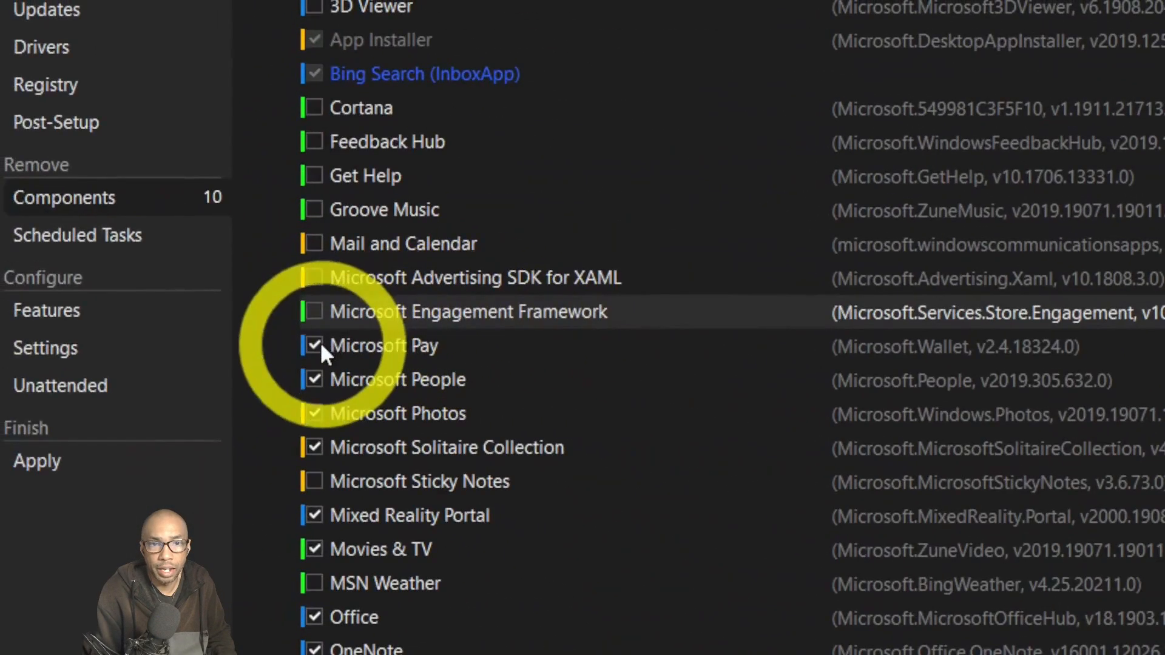
{"action": "left_click", "coordinate": [318, 342]}
{"action": "left_click", "coordinate": [322, 375]}
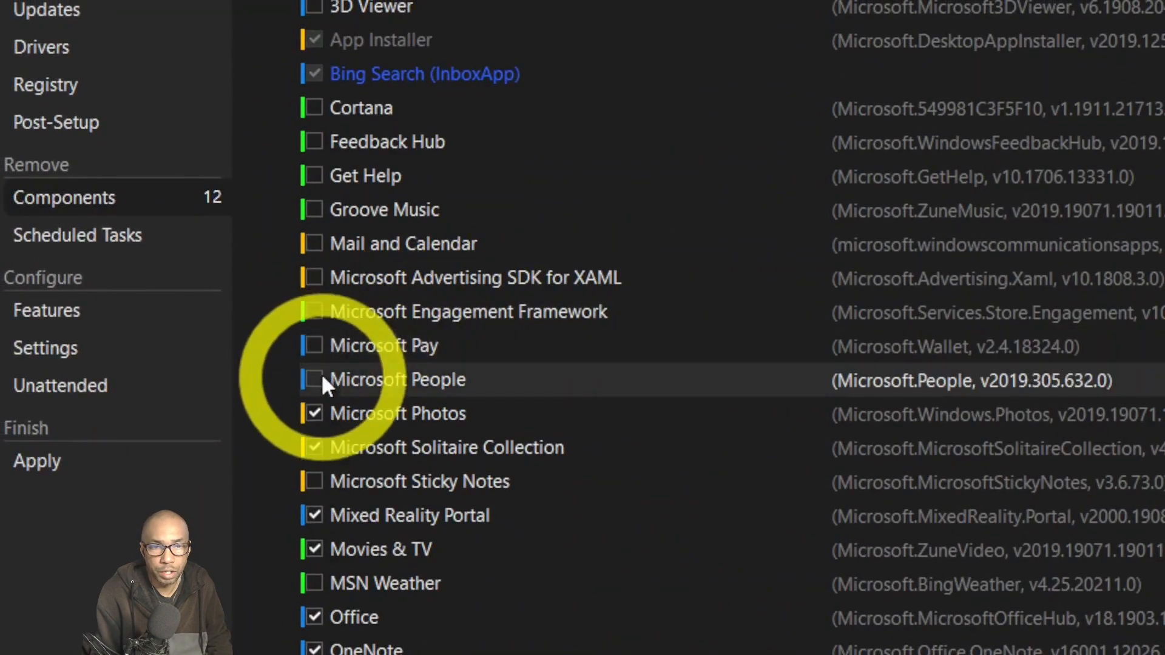
{"action": "left_click", "coordinate": [319, 409]}
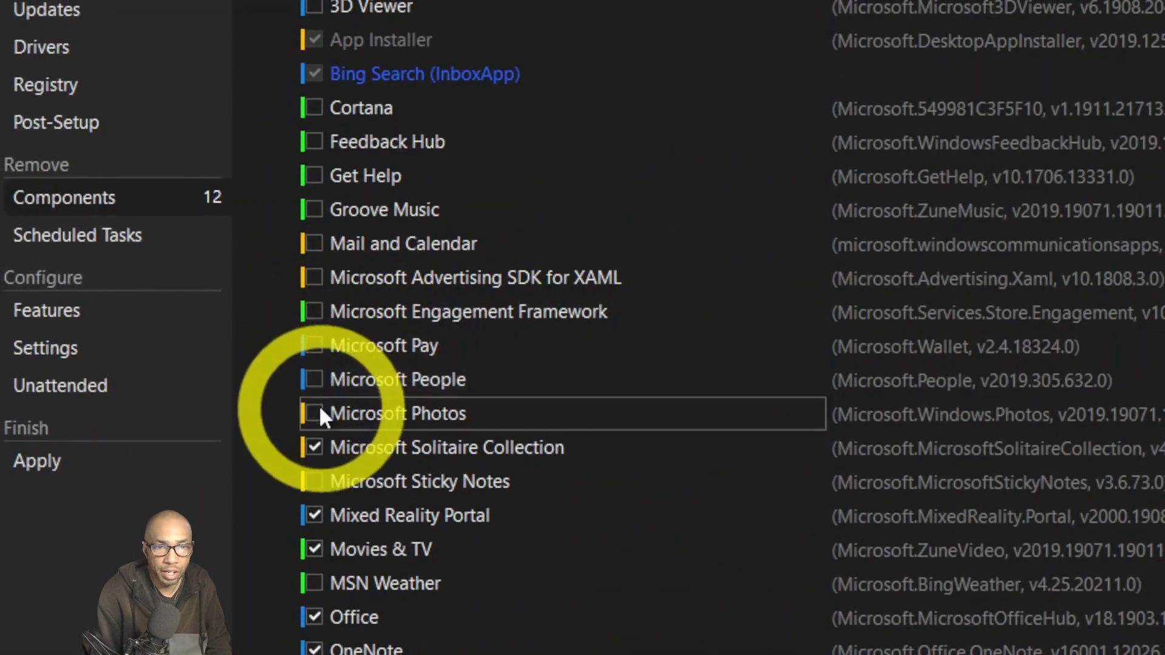
{"action": "left_click", "coordinate": [317, 446]}
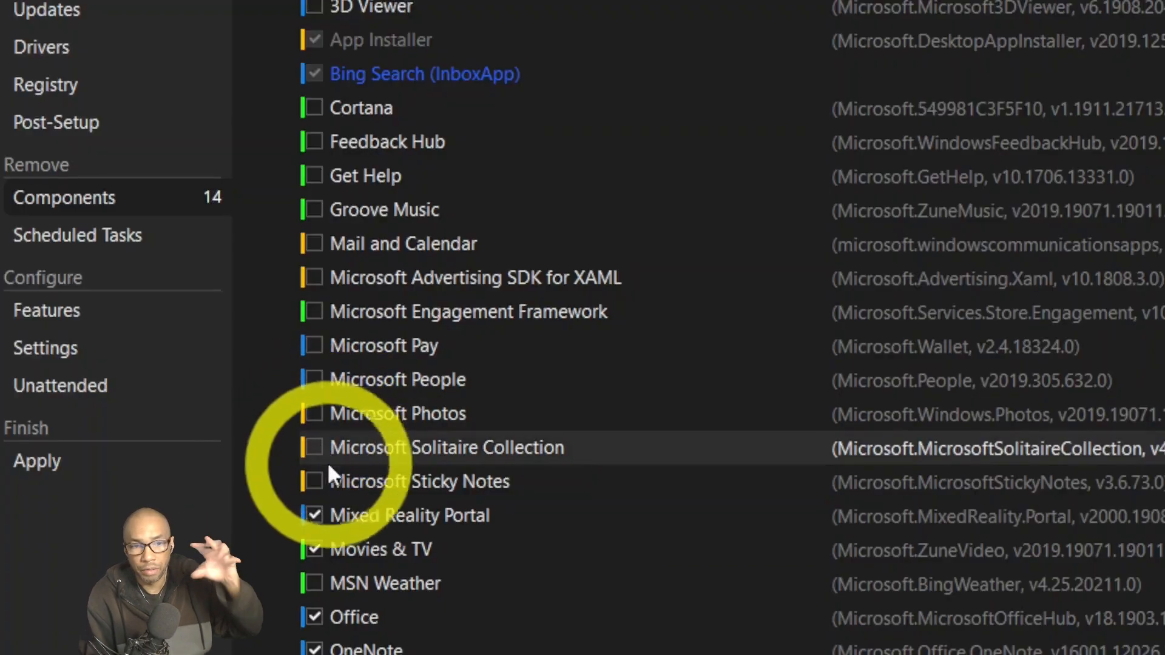
{"action": "left_click", "coordinate": [315, 513]}
{"action": "left_click", "coordinate": [321, 541]}
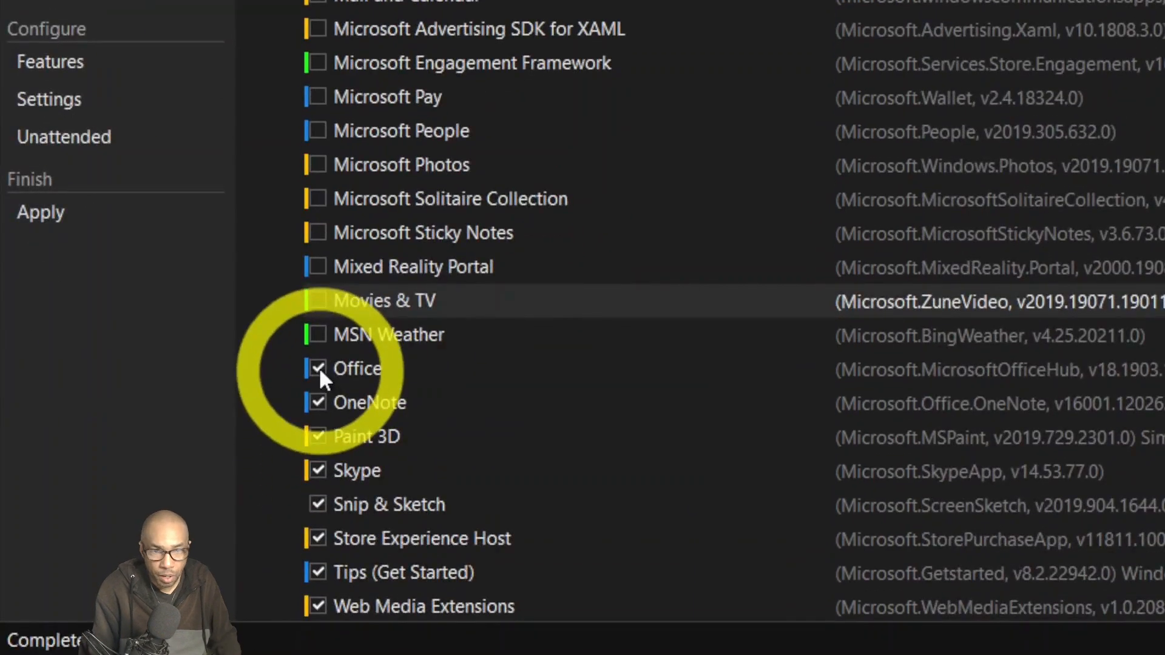
Untick Office, OneNote, Paint 3D, Skype, Snip & Sketch, Store Experience Host, Tips and Web Media Extensions.
{"action": "left_click", "coordinate": [315, 617]}
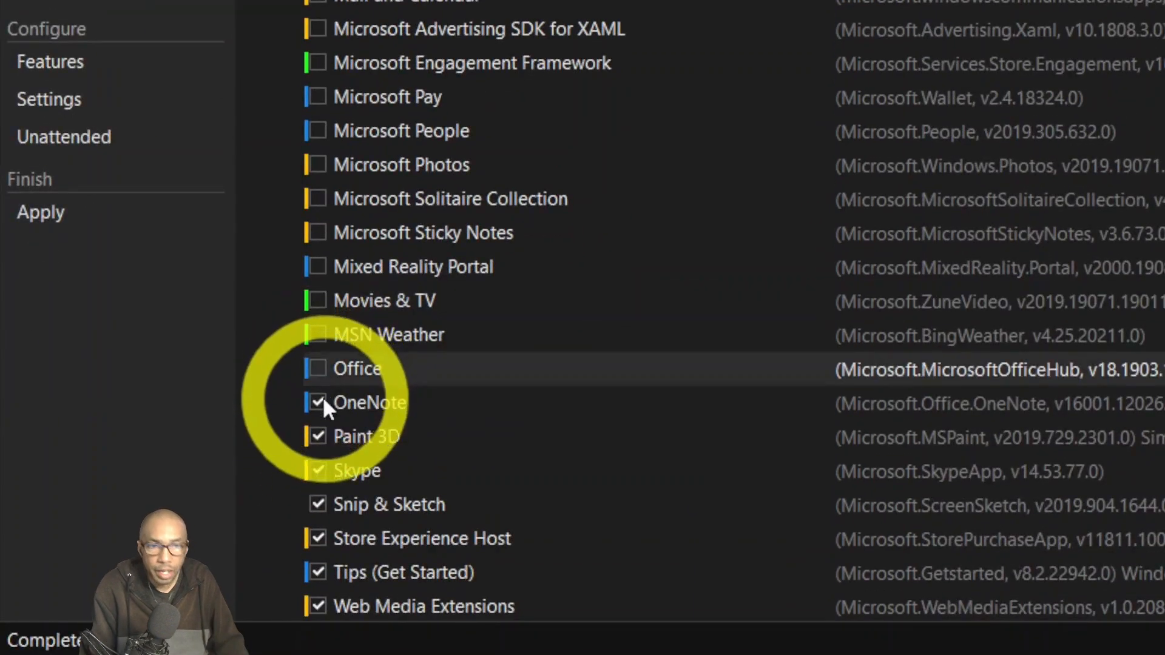
{"action": "left_click", "coordinate": [321, 401]}
{"action": "left_click", "coordinate": [325, 436]}
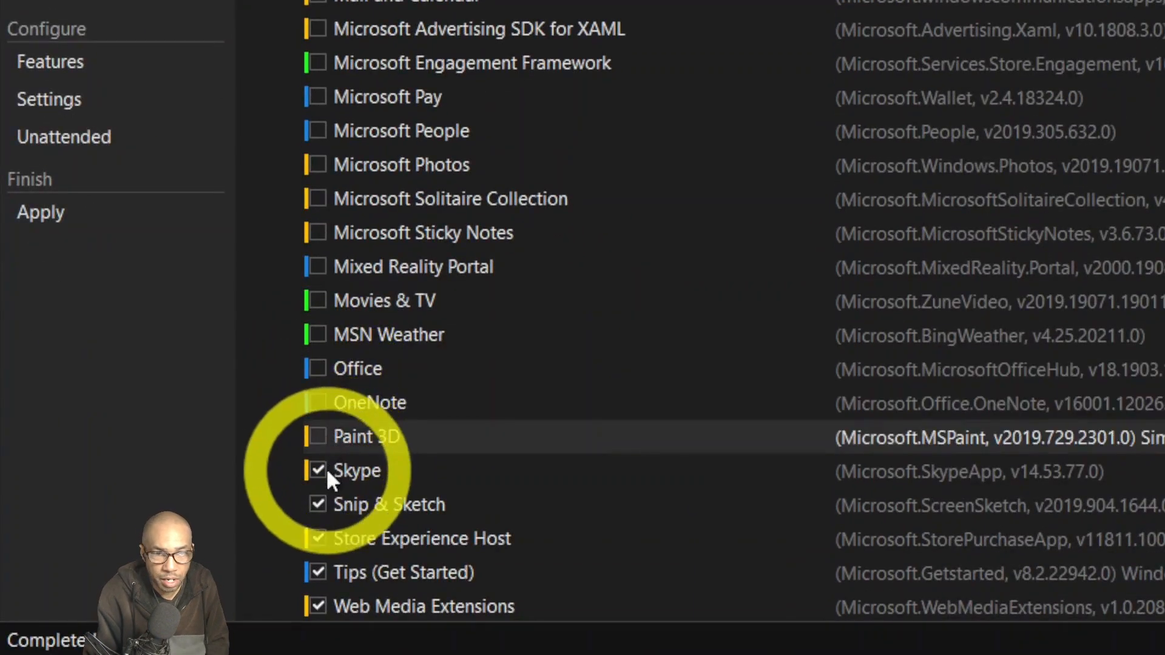
{"action": "left_click", "coordinate": [322, 470]}
{"action": "scroll", "coordinate": [373, 458], "scroll_direction": "down", "scroll_amount": 1}
{"action": "left_click", "coordinate": [312, 403]}
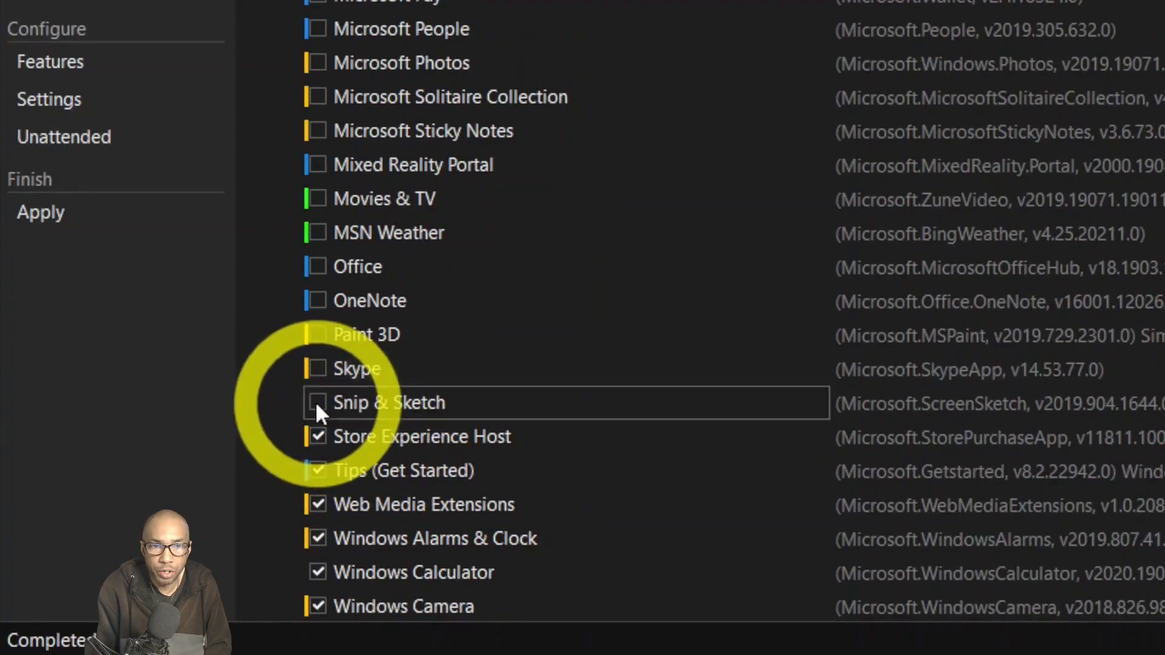
{"action": "left_click", "coordinate": [327, 435]}
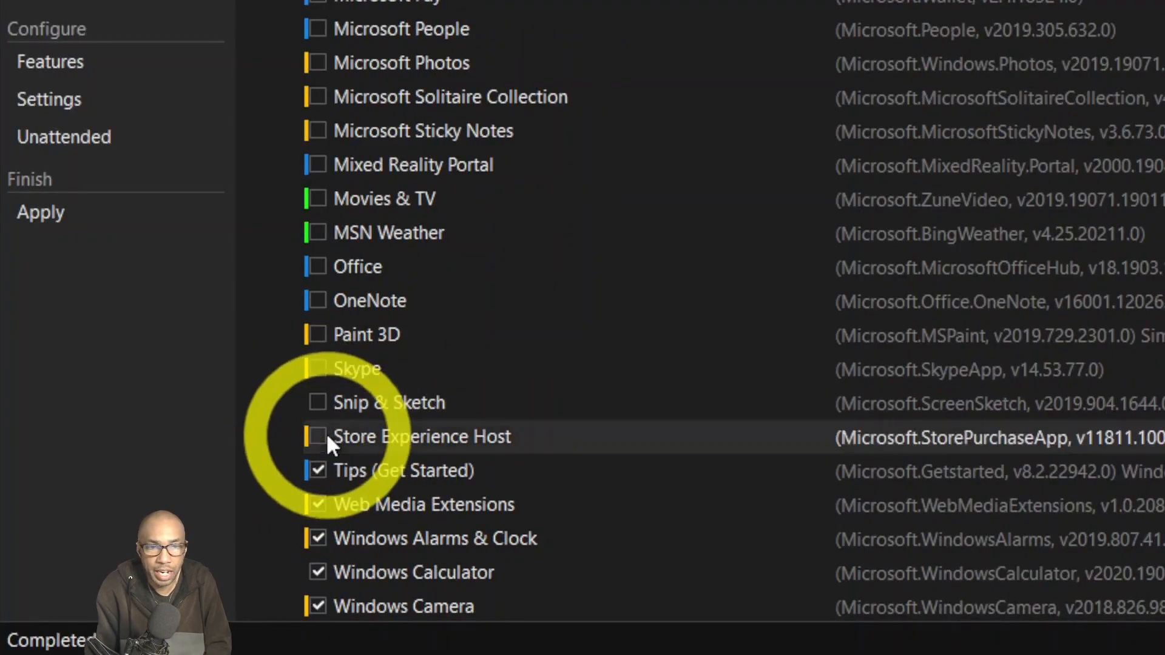
{"action": "left_click", "coordinate": [325, 465]}
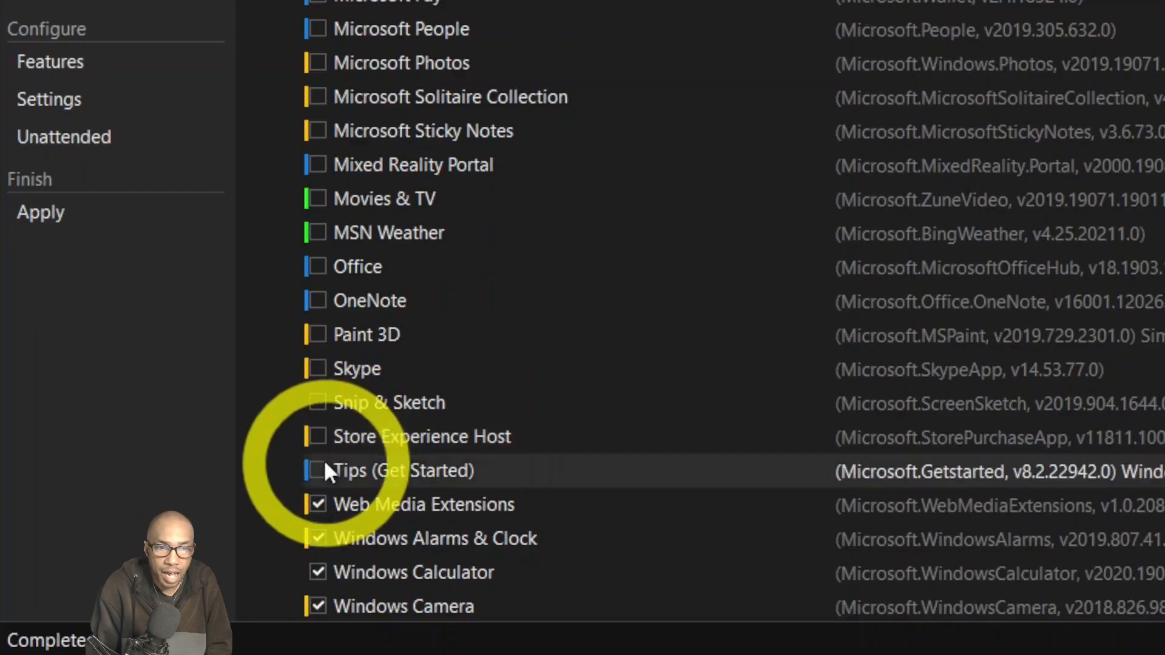
{"action": "left_click", "coordinate": [318, 503]}
{"action": "scroll", "coordinate": [341, 501], "scroll_direction": "down", "scroll_amount": 1}
{"action": "scroll", "coordinate": [370, 485], "scroll_direction": "down", "scroll_amount": 2}
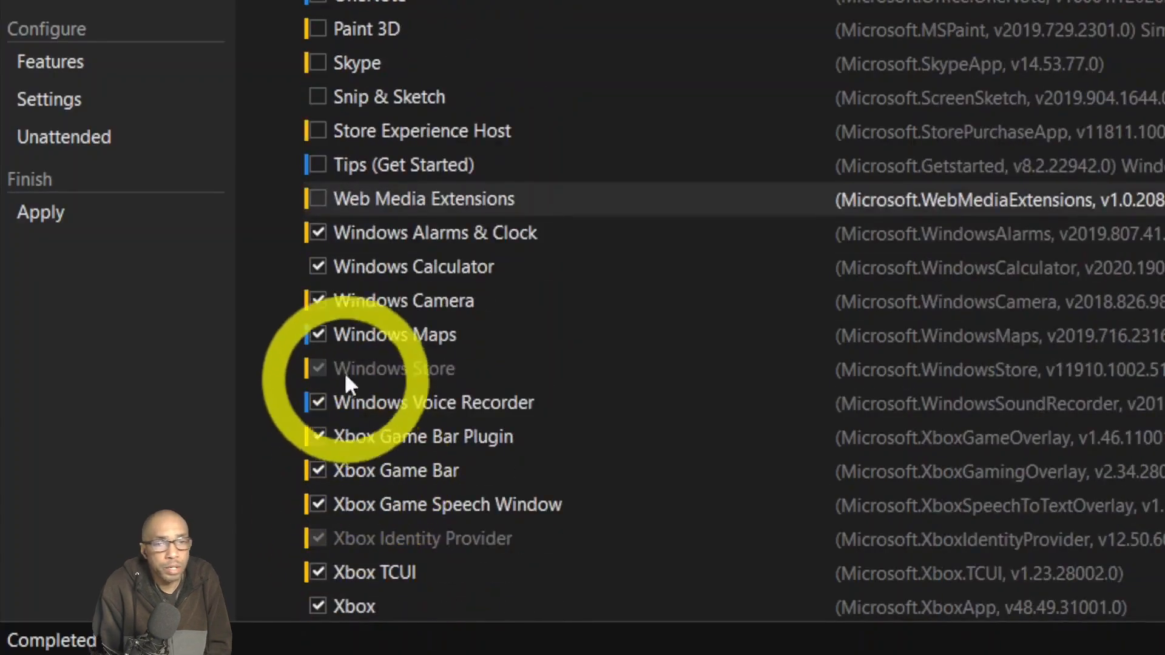
Keep Alarms & Clock but untick Camera, Maps, Voice Recorder, Game Bar Plugin, Game Bar, Game Speech Window and TCUI.
{"action": "left_click", "coordinate": [318, 232]}
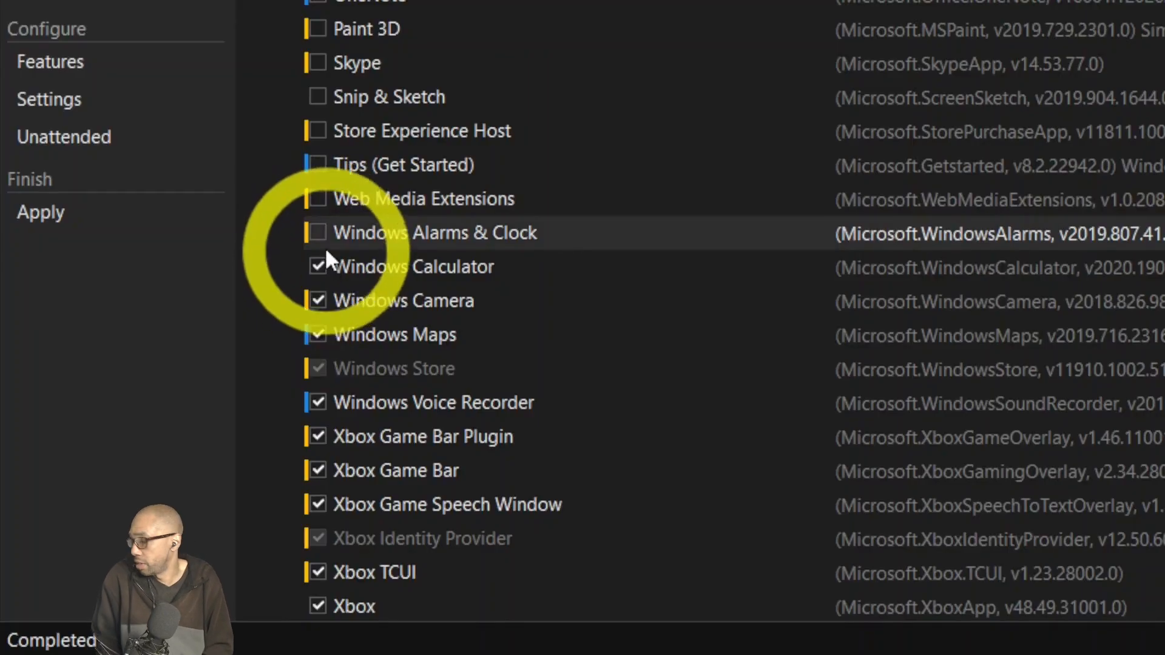
{"action": "left_click", "coordinate": [325, 234]}
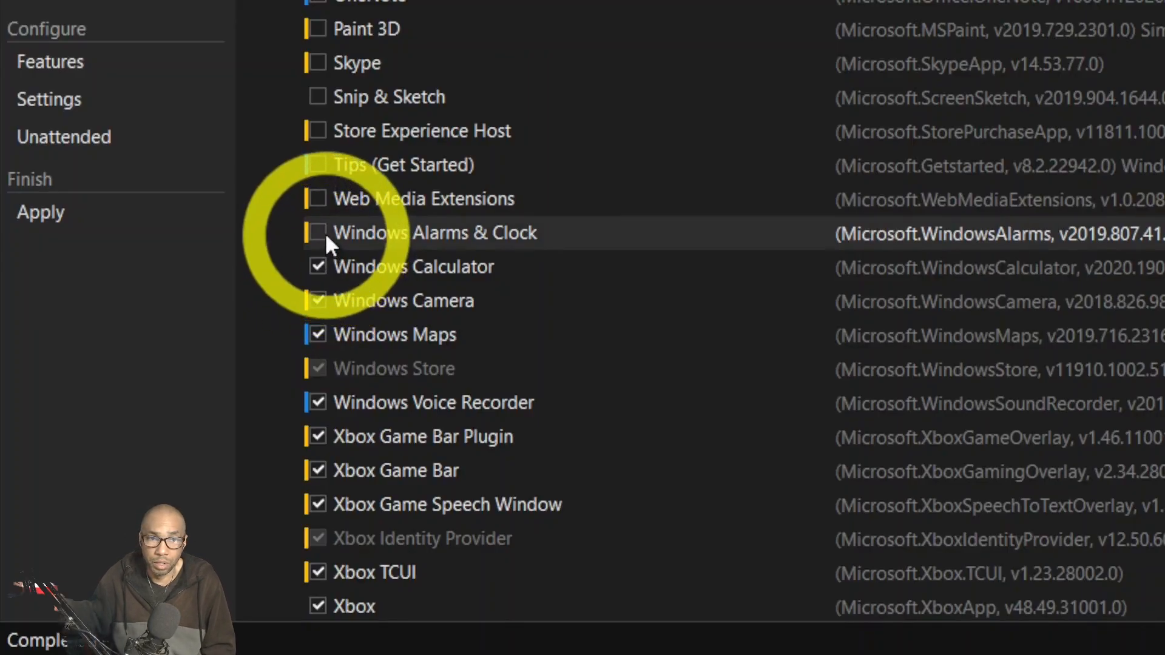
{"action": "left_click", "coordinate": [318, 300]}
{"action": "left_click", "coordinate": [319, 334]}
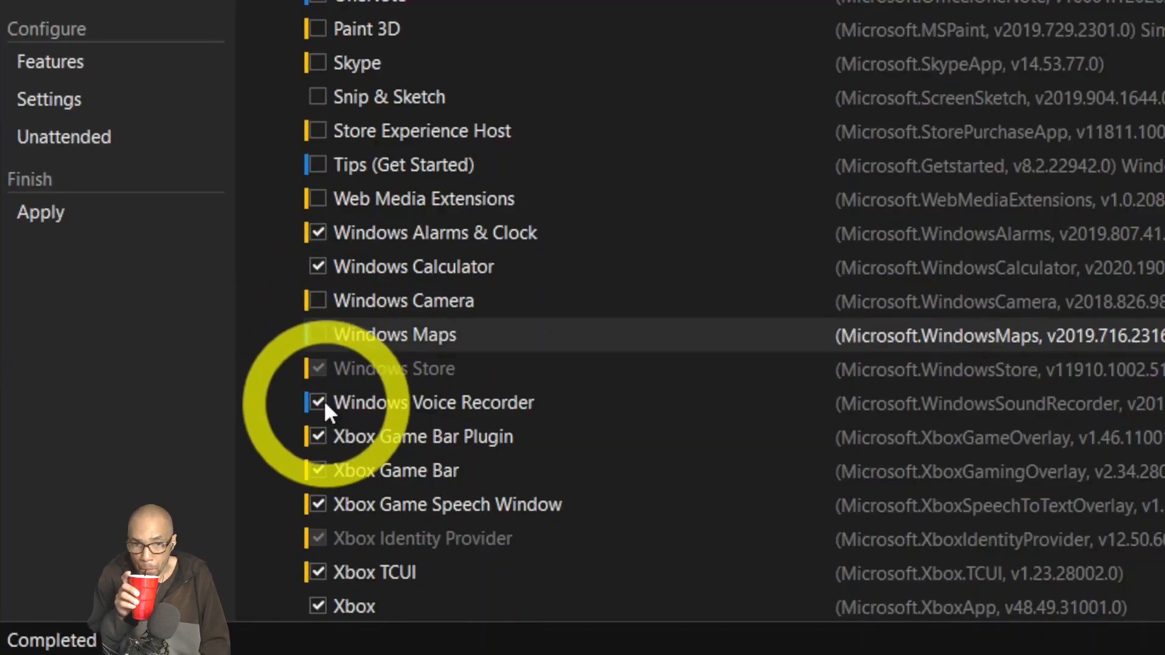
{"action": "left_click", "coordinate": [323, 400]}
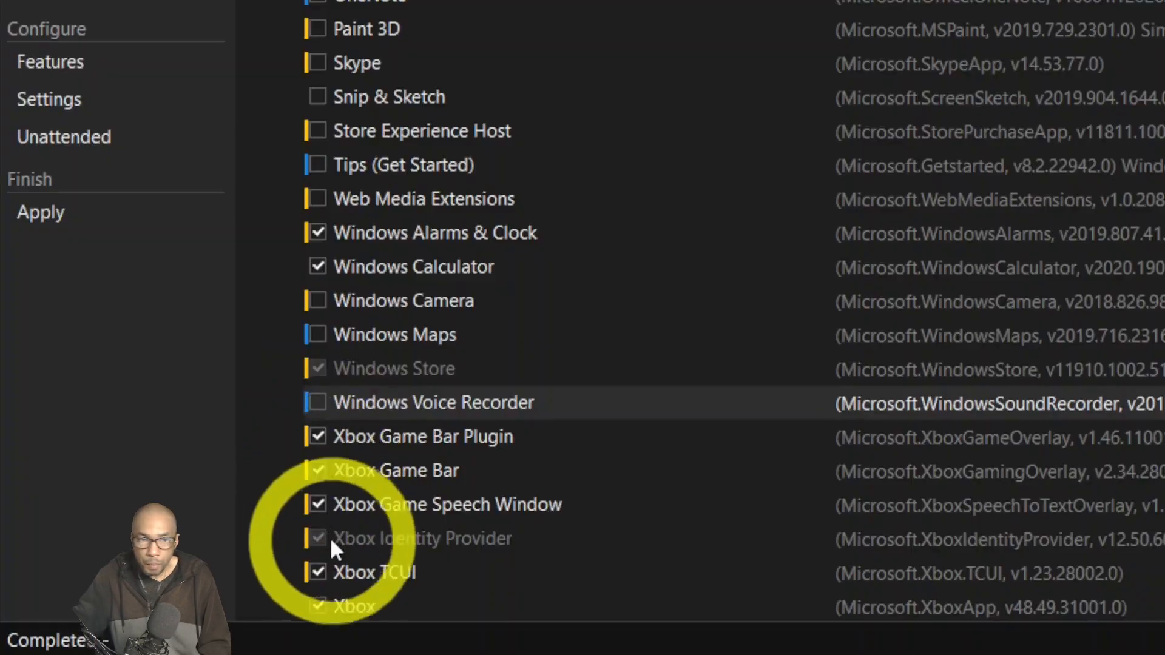
{"action": "left_click", "coordinate": [322, 437]}
{"action": "left_click", "coordinate": [323, 471]}
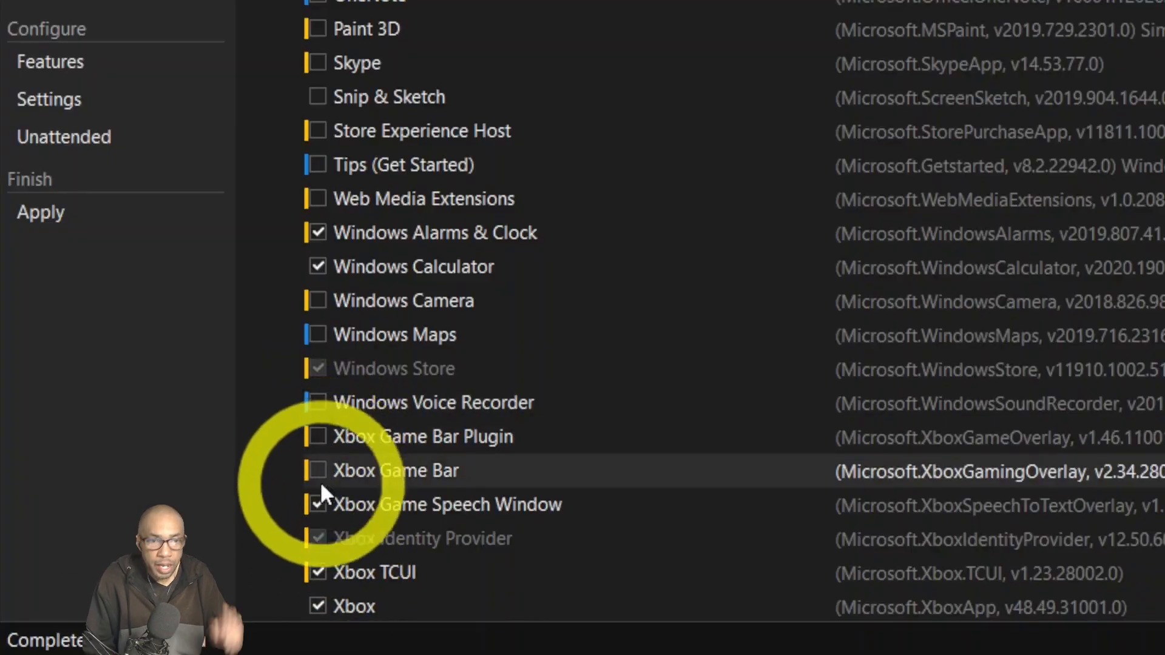
{"action": "left_click", "coordinate": [322, 505]}
{"action": "left_click", "coordinate": [321, 572]}
{"action": "left_click", "coordinate": [322, 593]}
{"action": "scroll", "coordinate": [322, 593], "scroll_direction": "down", "scroll_amount": 4}
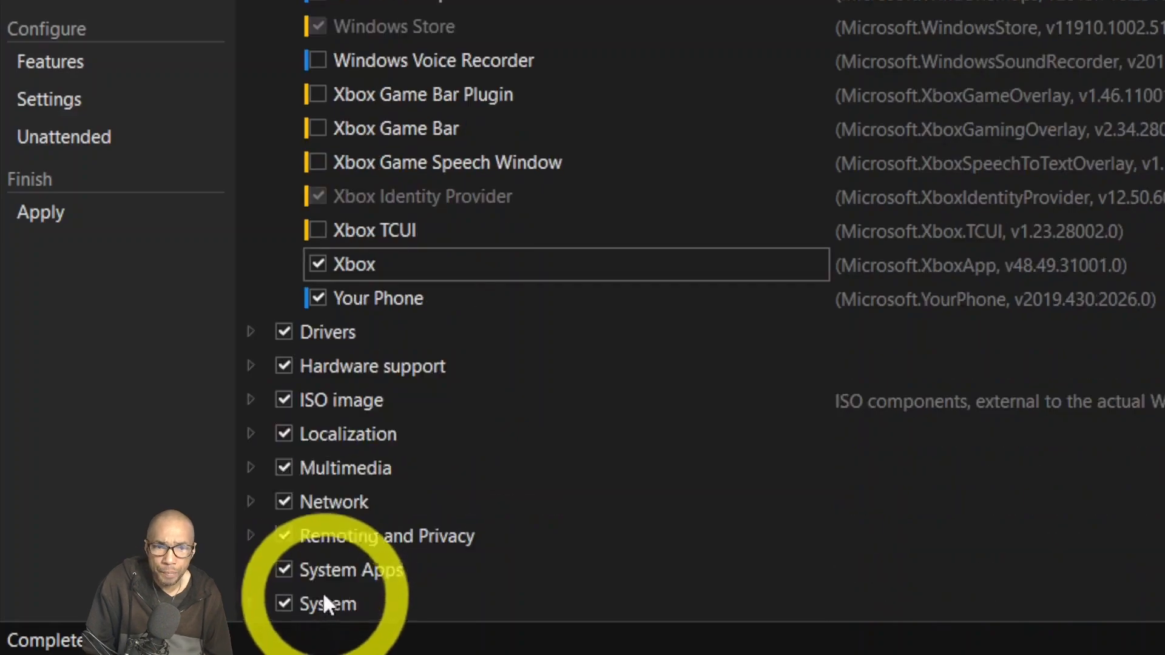
Untick Your Phone and Xbox, then expand Drivers to list the System devices drivers.
{"action": "left_click", "coordinate": [317, 295]}
{"action": "left_click", "coordinate": [319, 266]}
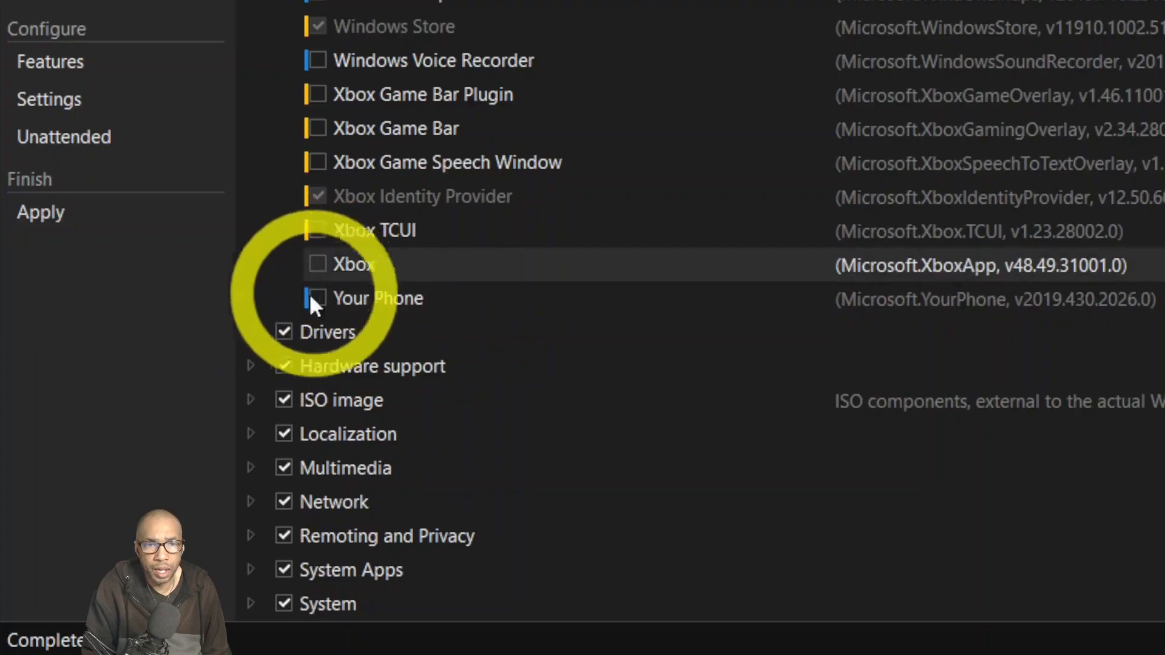
{"action": "left_click", "coordinate": [250, 332]}
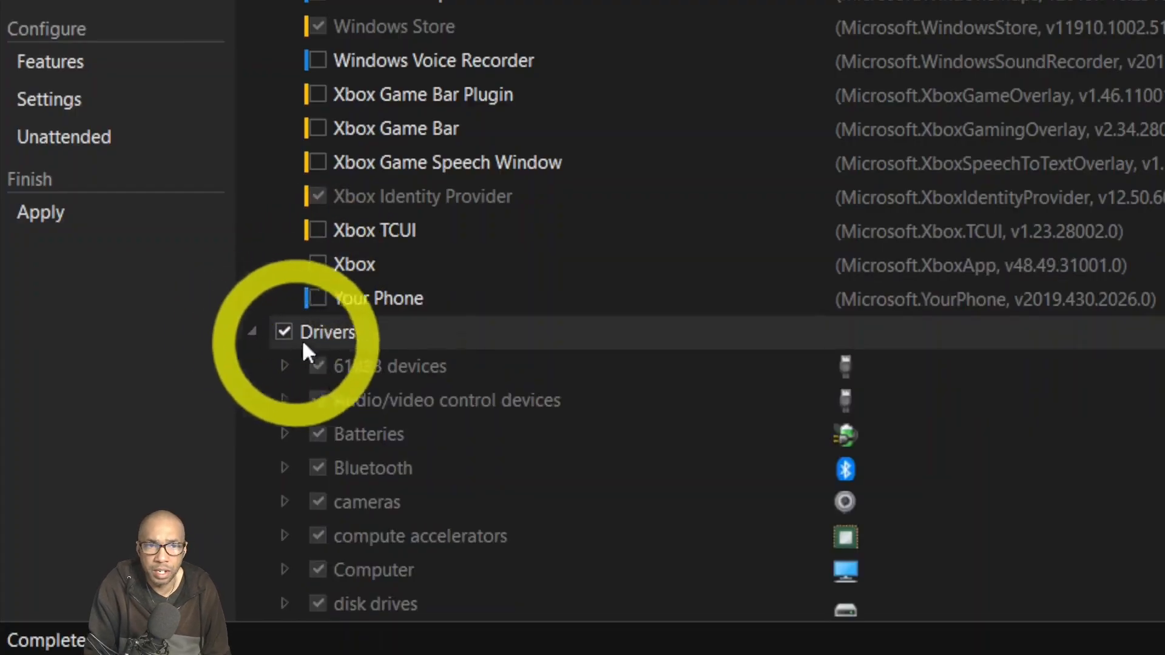
{"action": "scroll", "coordinate": [382, 364], "scroll_direction": "down", "scroll_amount": 7}
{"action": "scroll", "coordinate": [380, 366], "scroll_direction": "down", "scroll_amount": 12}
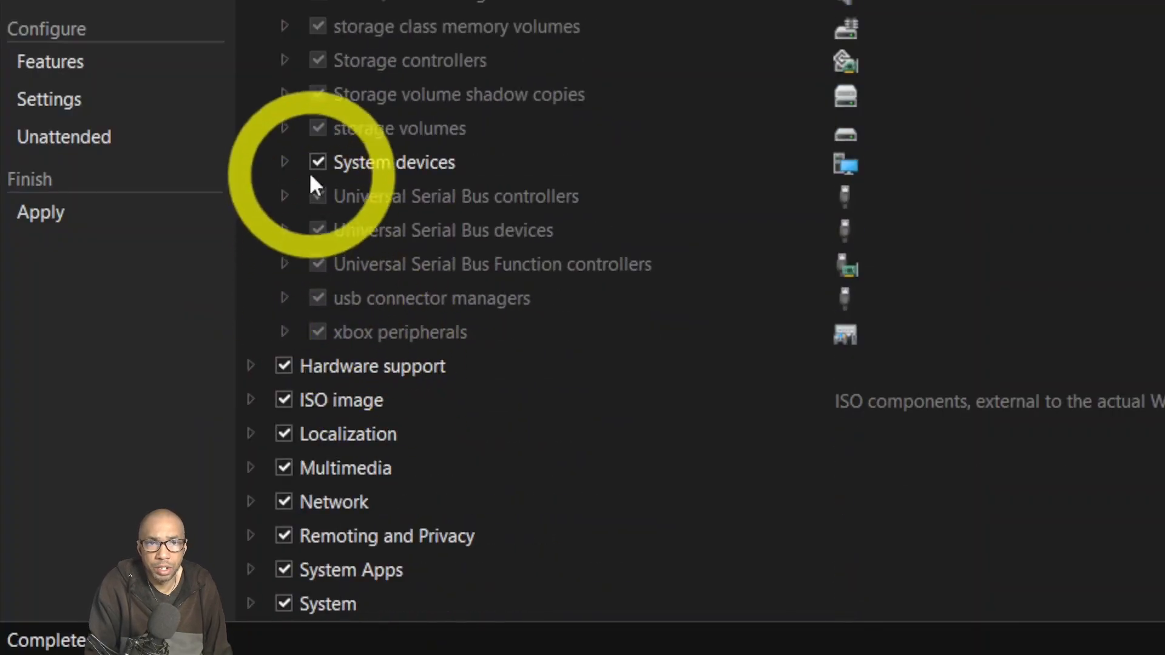
{"action": "left_click", "coordinate": [286, 162]}
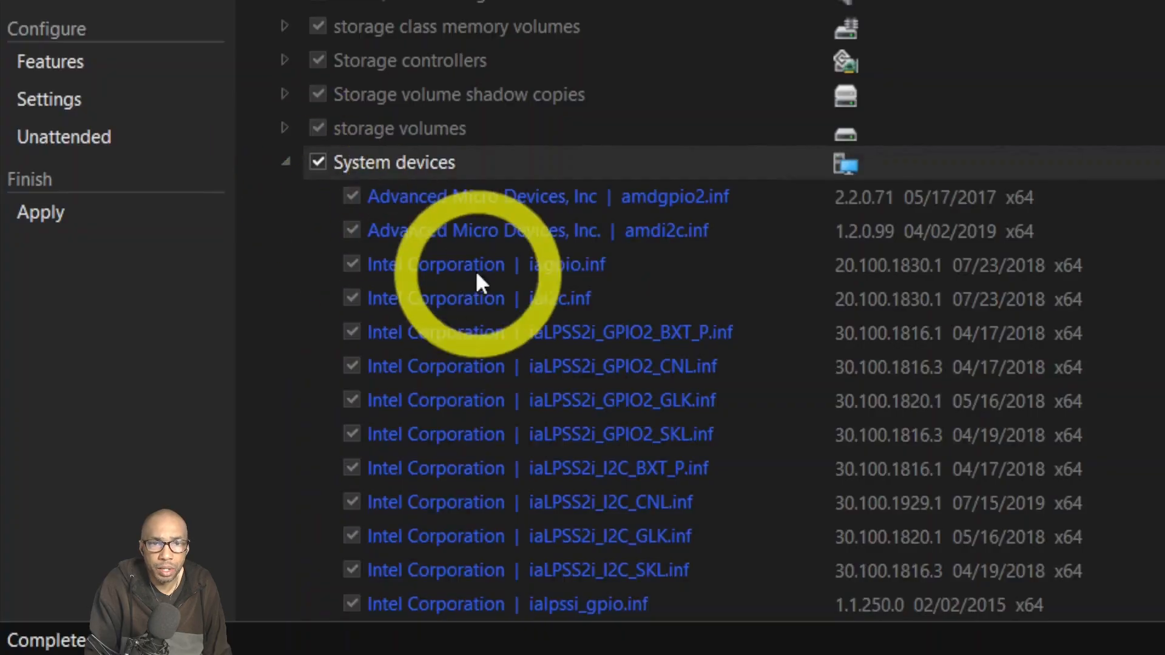
{"action": "scroll", "coordinate": [475, 273], "scroll_direction": "down", "scroll_amount": 20}
{"action": "scroll", "coordinate": [472, 293], "scroll_direction": "down", "scroll_amount": 3}
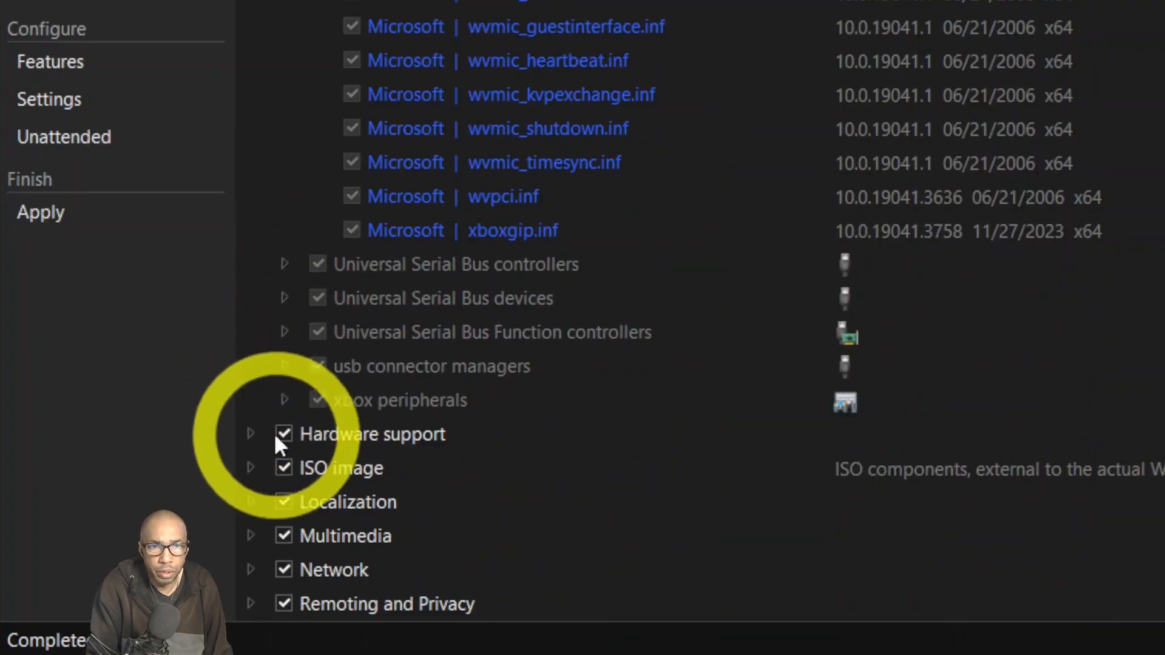
Under Hardware support, untick Gaming Peripherals (Xbox GIP) and Still Image Class Installer, confirming each removal.
{"action": "left_click", "coordinate": [257, 432]}
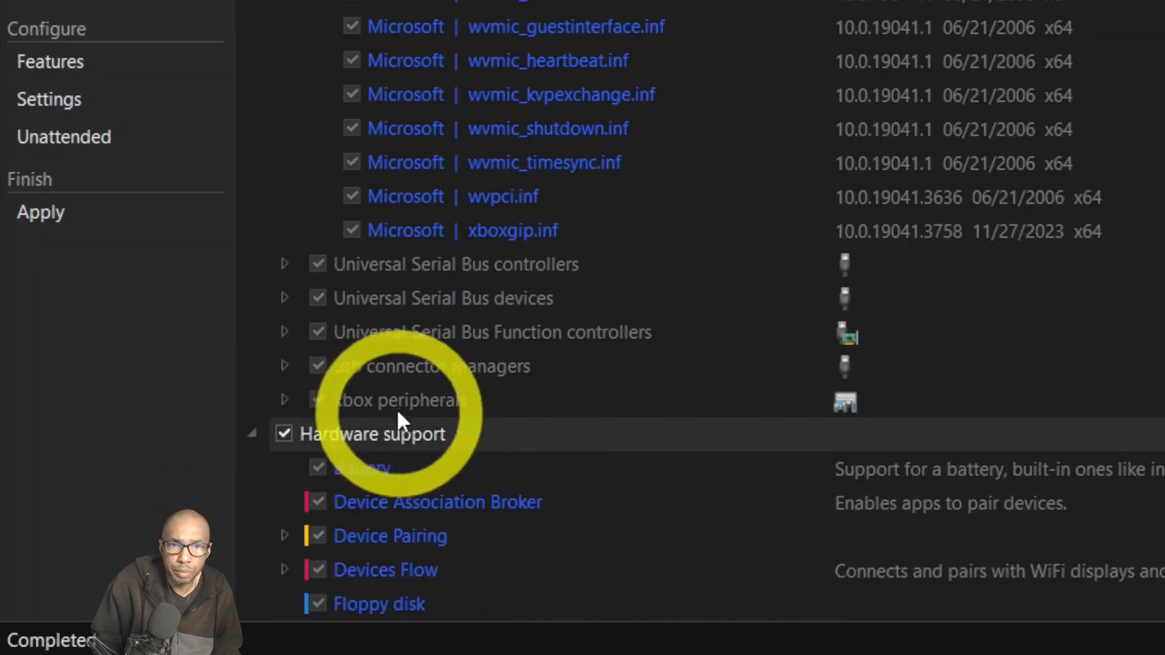
{"action": "scroll", "coordinate": [413, 408], "scroll_direction": "down", "scroll_amount": 3}
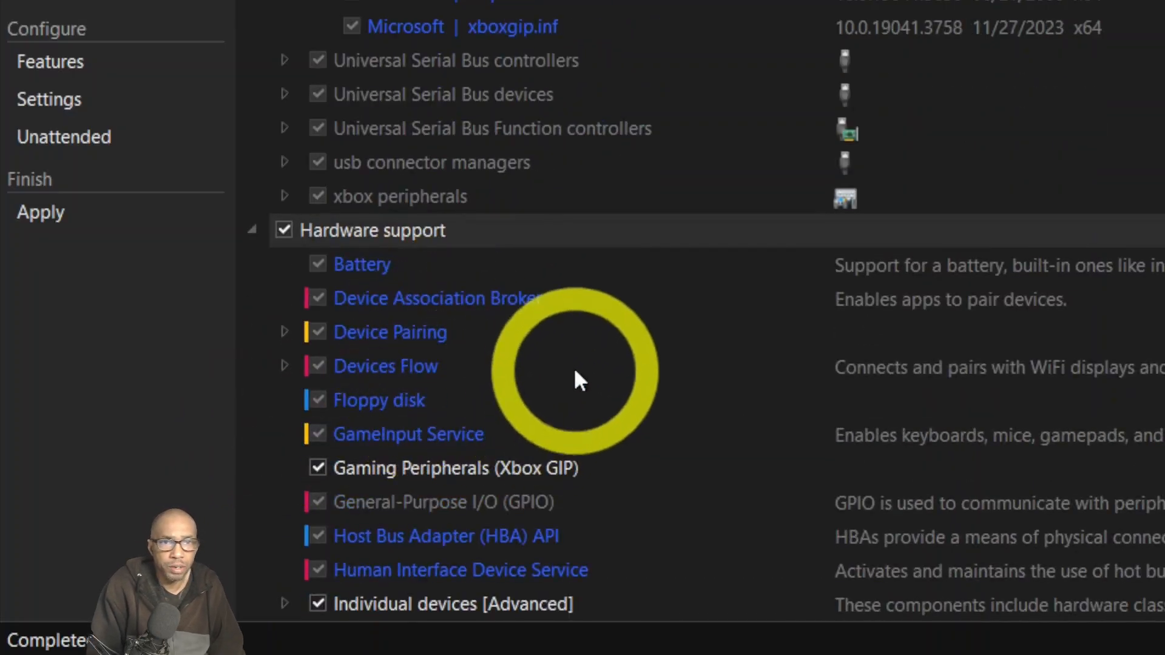
{"action": "scroll", "coordinate": [461, 388], "scroll_direction": "down", "scroll_amount": 2}
{"action": "left_click", "coordinate": [318, 365]}
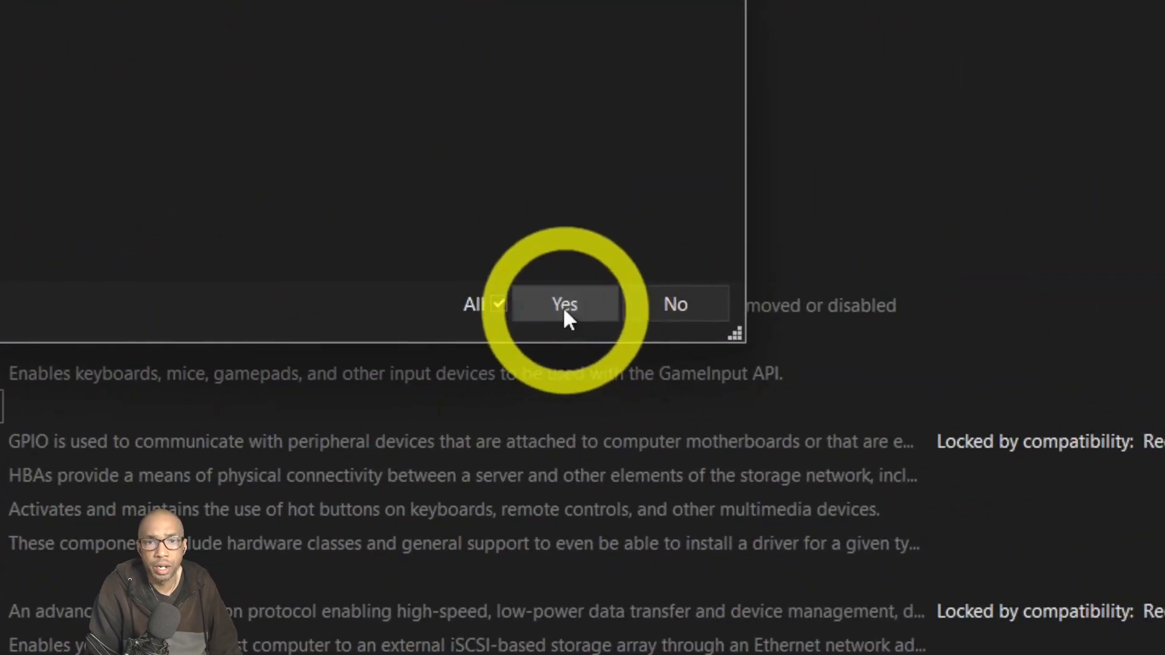
{"action": "left_click", "coordinate": [564, 308]}
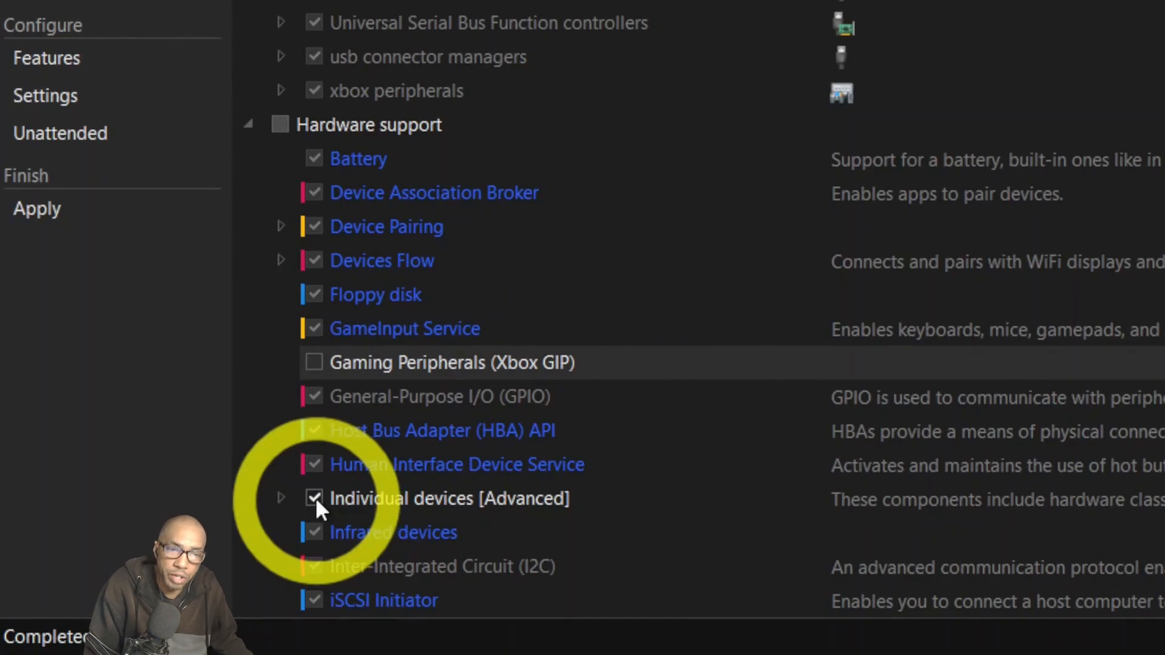
{"action": "scroll", "coordinate": [333, 461], "scroll_direction": "down", "scroll_amount": 1}
{"action": "scroll", "coordinate": [341, 427], "scroll_direction": "down", "scroll_amount": 2}
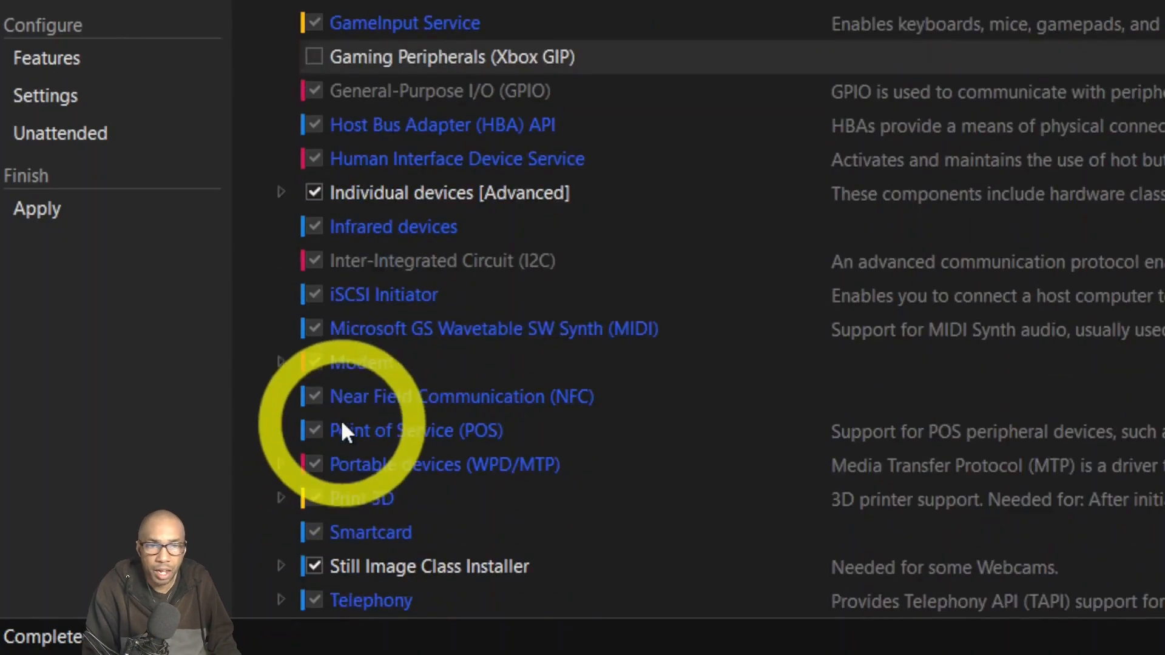
{"action": "scroll", "coordinate": [347, 372], "scroll_direction": "down", "scroll_amount": 2}
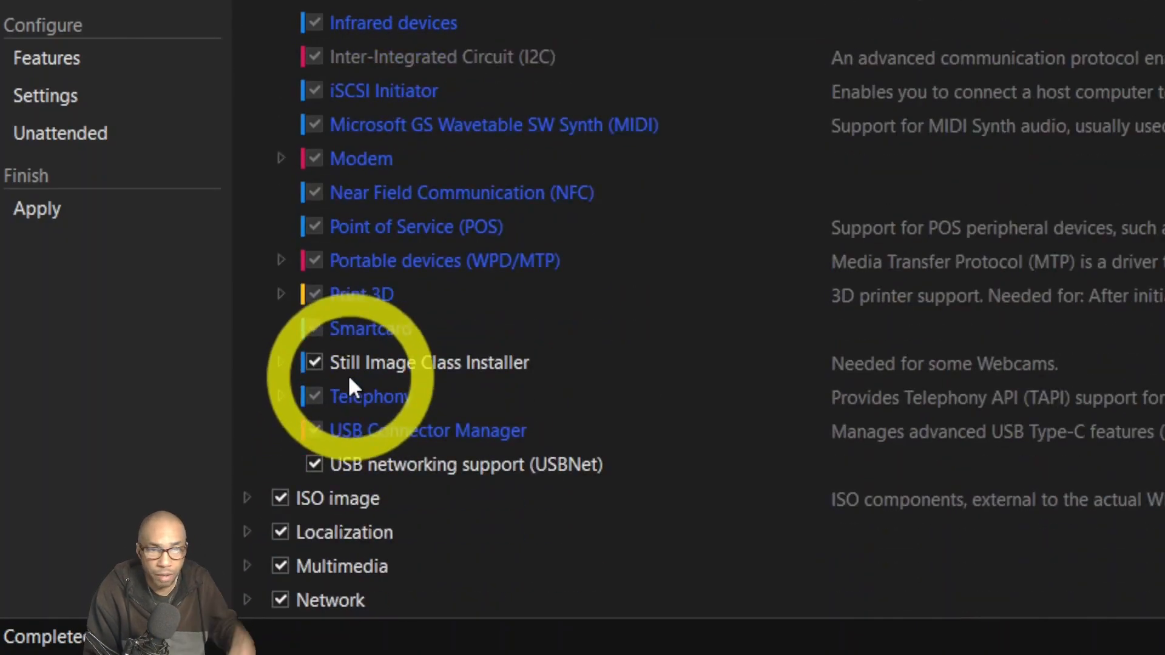
{"action": "left_click", "coordinate": [316, 359]}
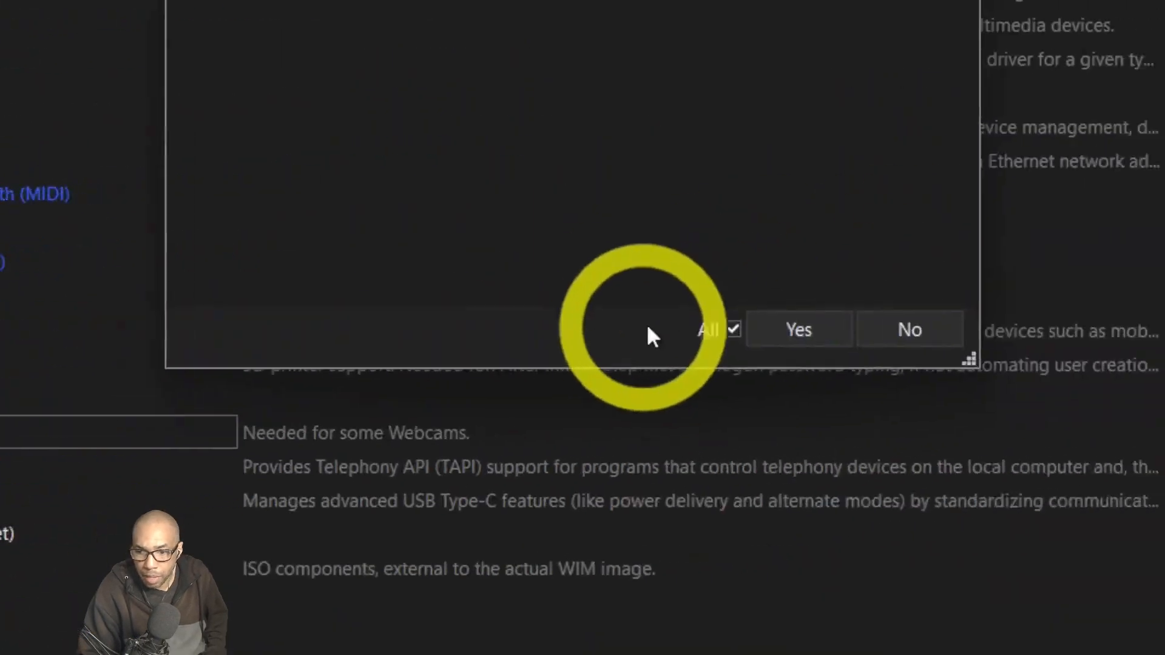
{"action": "left_click", "coordinate": [777, 331]}
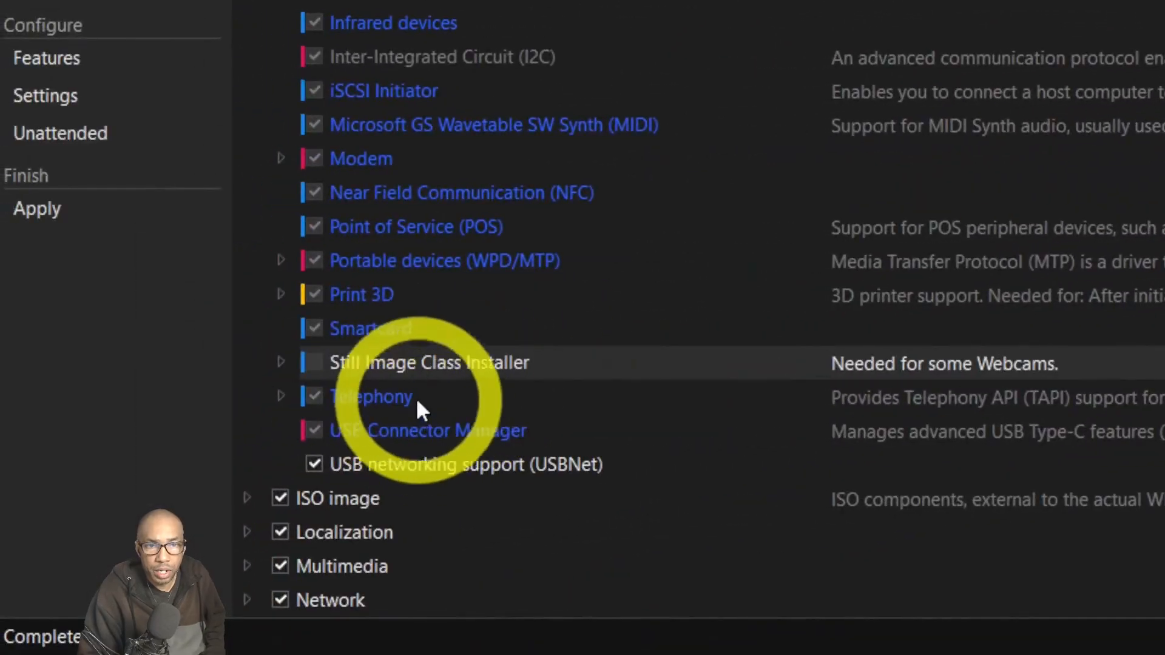
{"action": "scroll", "coordinate": [323, 468], "scroll_direction": "down", "scroll_amount": 1}
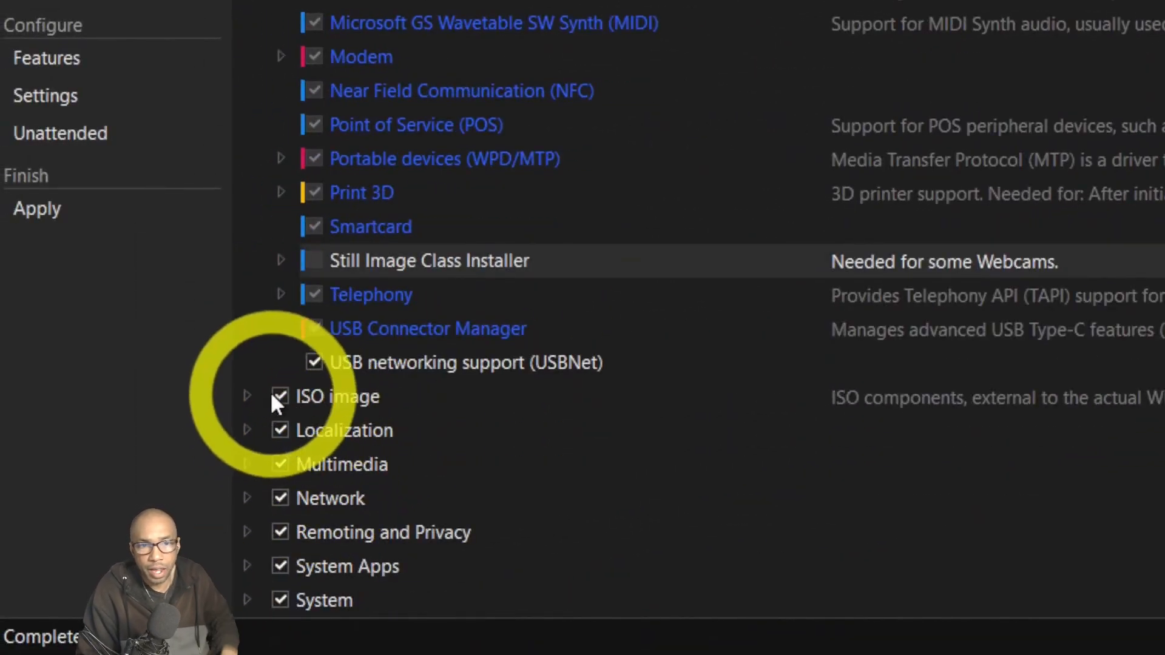
Expand the ISO image, Localization and Multimedia feature groups.
{"action": "left_click", "coordinate": [247, 396]}
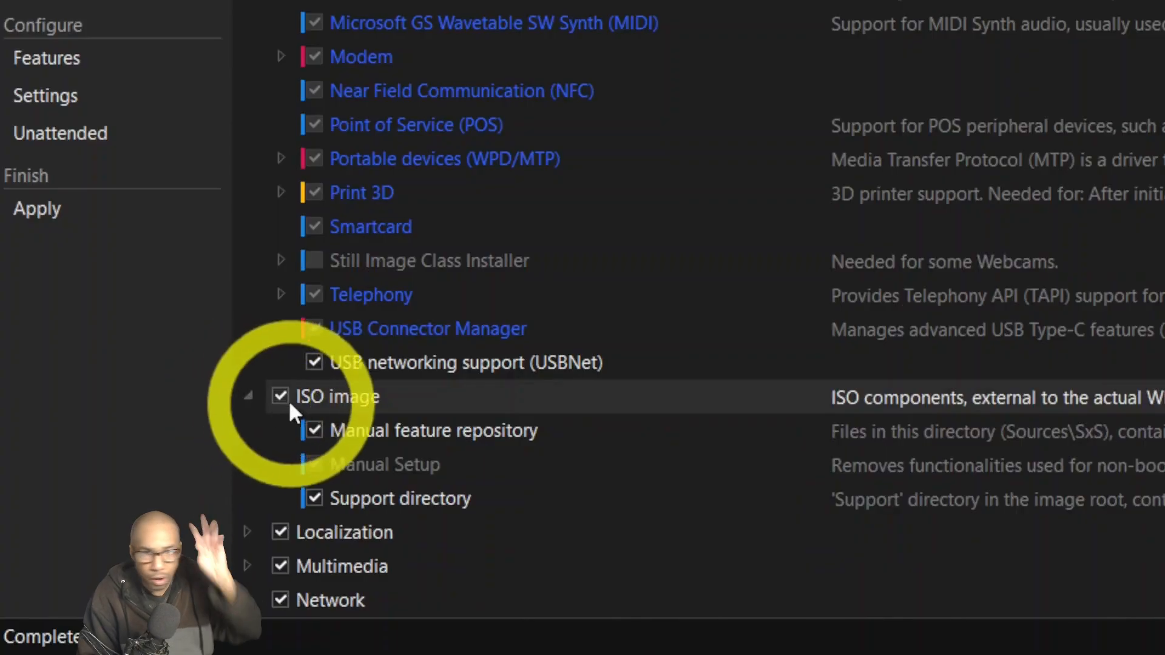
{"action": "scroll", "coordinate": [329, 419], "scroll_direction": "down", "scroll_amount": 1}
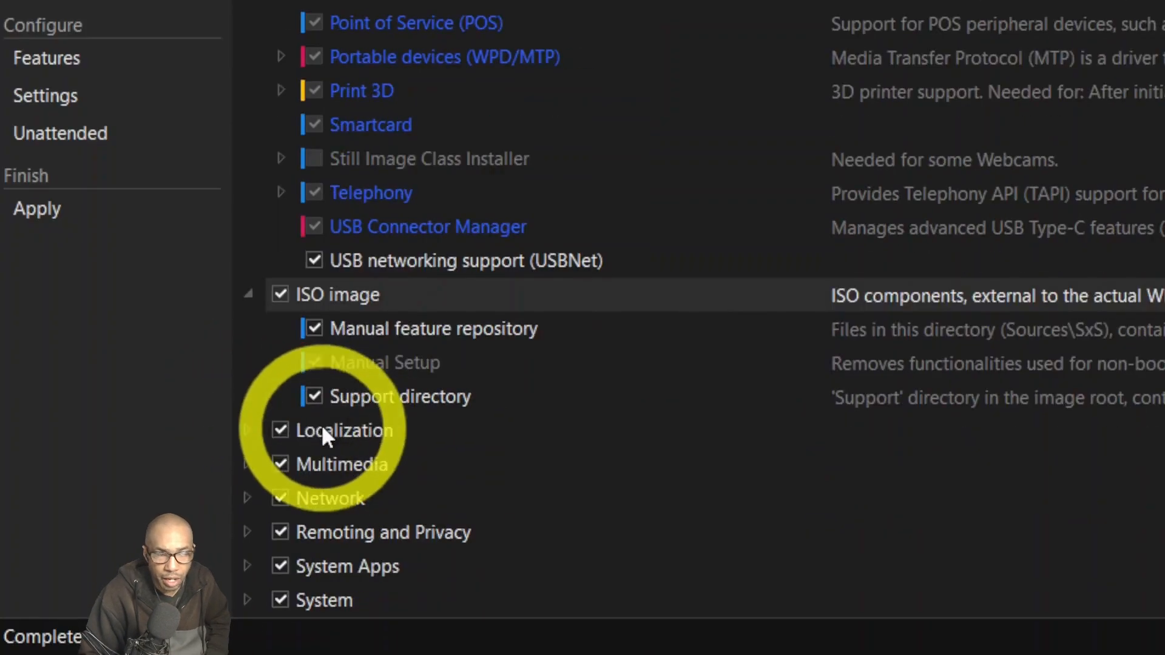
{"action": "left_click", "coordinate": [249, 428]}
{"action": "scroll", "coordinate": [361, 417], "scroll_direction": "down", "scroll_amount": 1}
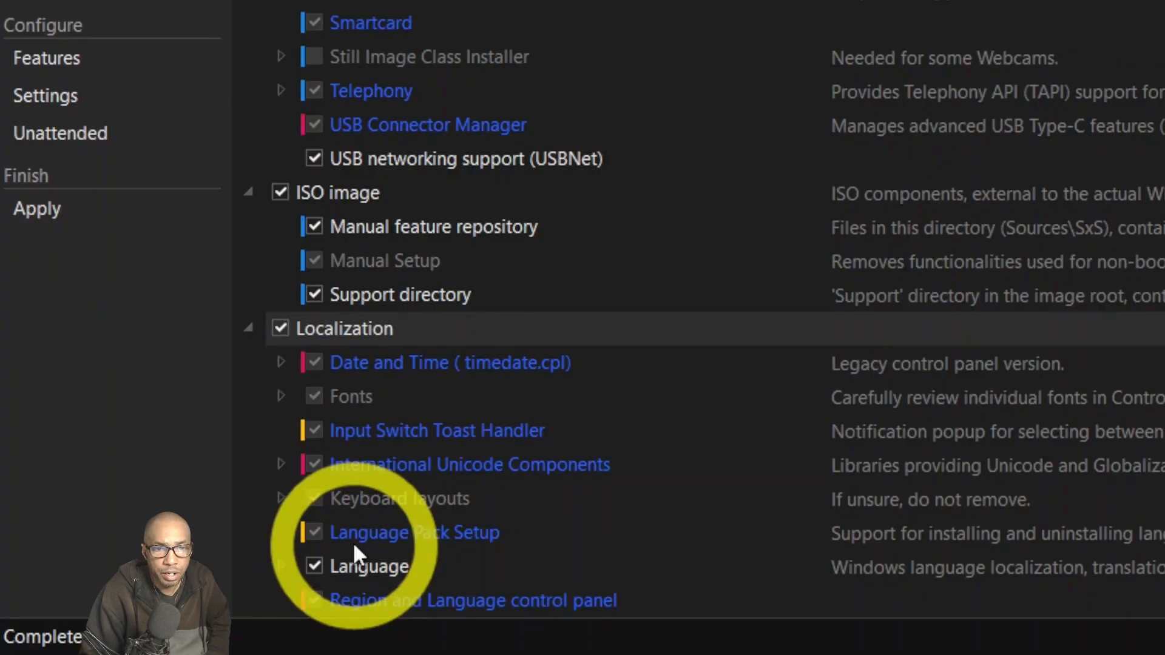
{"action": "scroll", "coordinate": [351, 542], "scroll_direction": "down", "scroll_amount": 3}
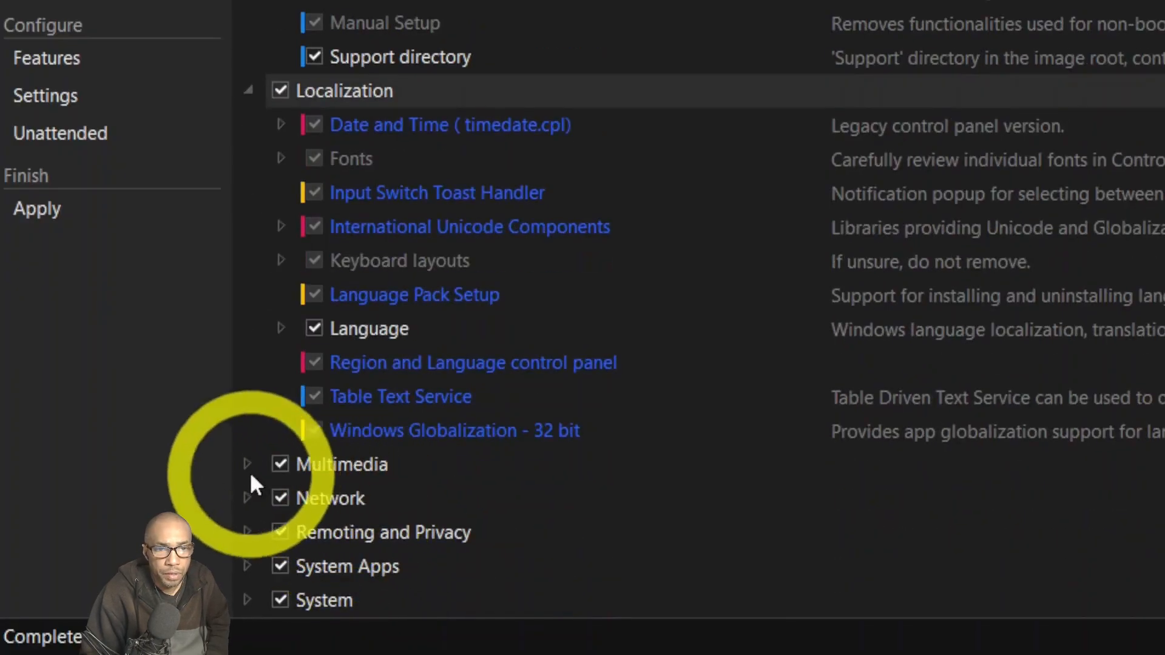
{"action": "left_click", "coordinate": [248, 466]}
{"action": "scroll", "coordinate": [341, 453], "scroll_direction": "down", "scroll_amount": 9}
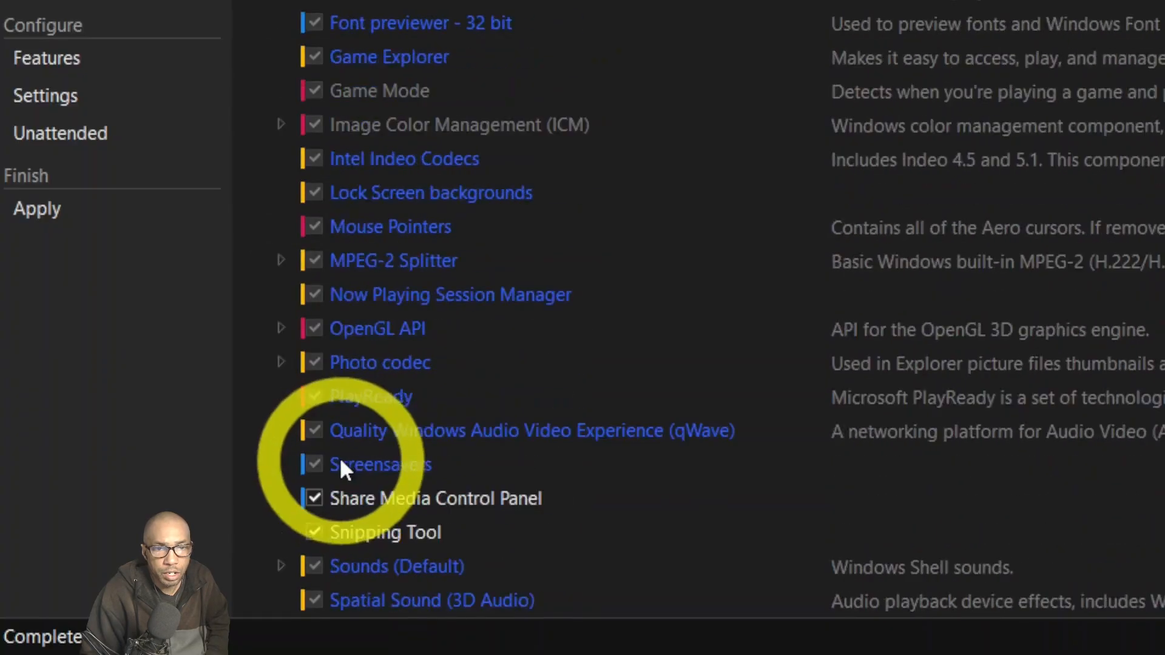
{"action": "scroll", "coordinate": [340, 457], "scroll_direction": "down", "scroll_amount": 3}
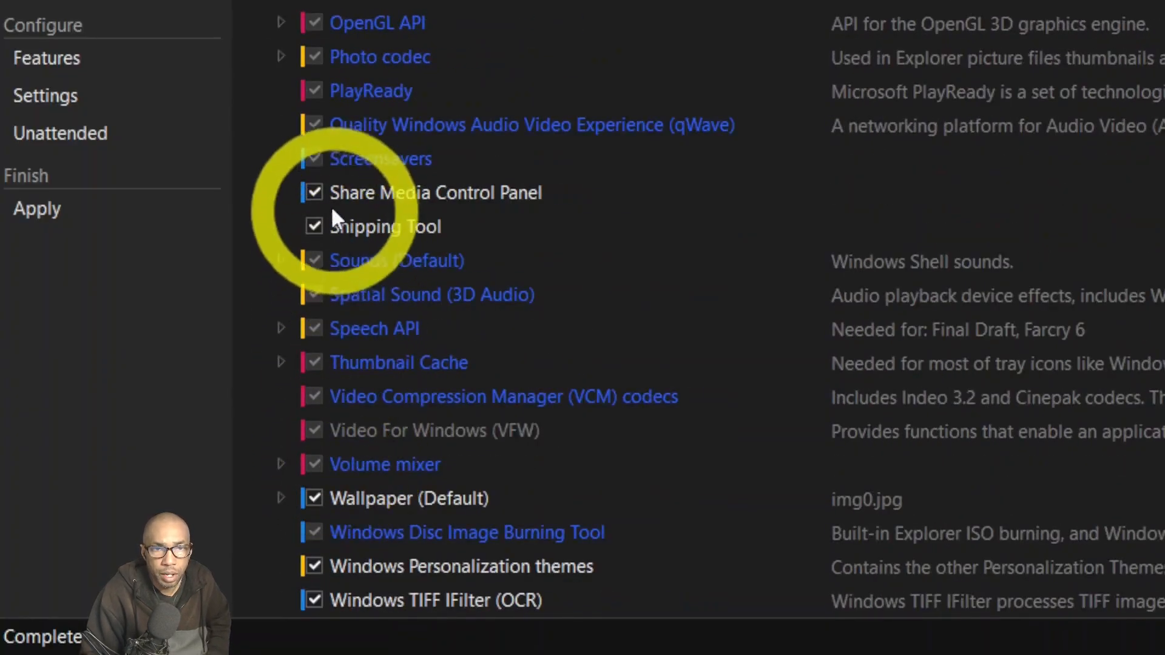
Untick Share Media Control Panel and Xbox - Core, leaving Snipping Tool ticked.
{"action": "left_click", "coordinate": [315, 194]}
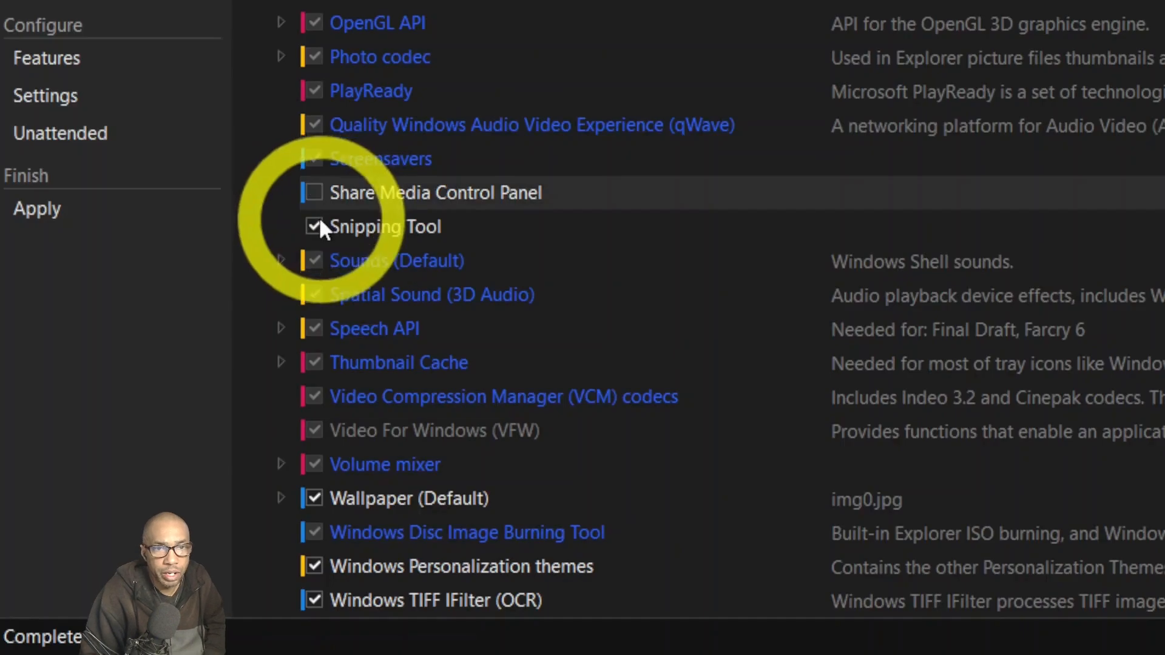
{"action": "left_click", "coordinate": [315, 225]}
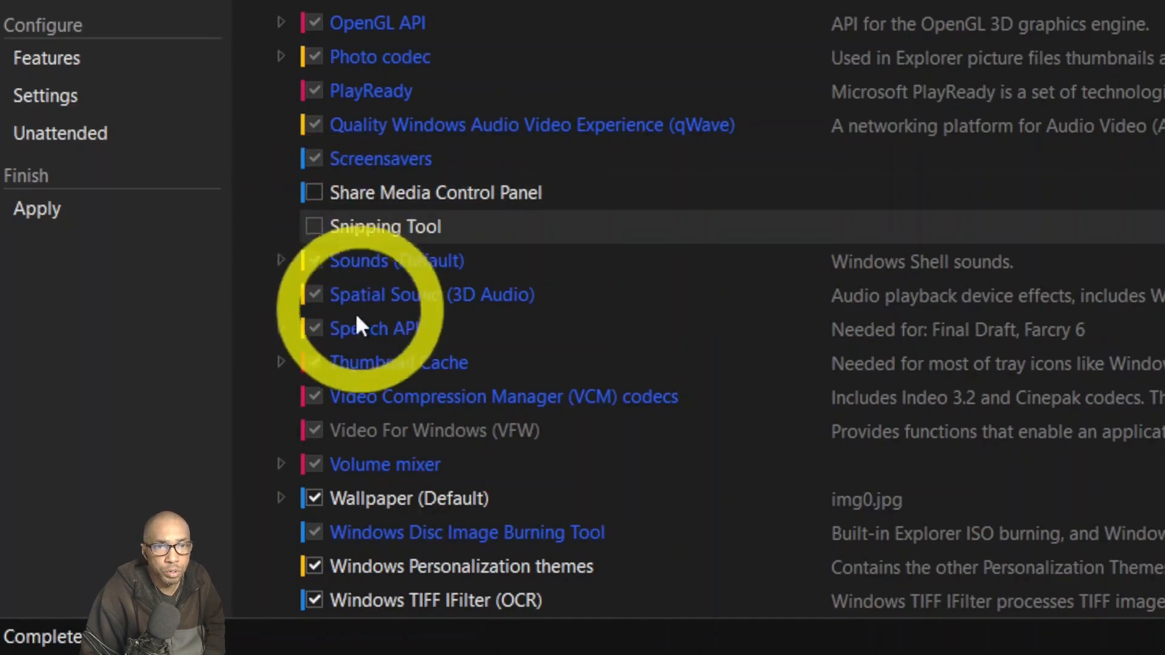
{"action": "left_click", "coordinate": [315, 228]}
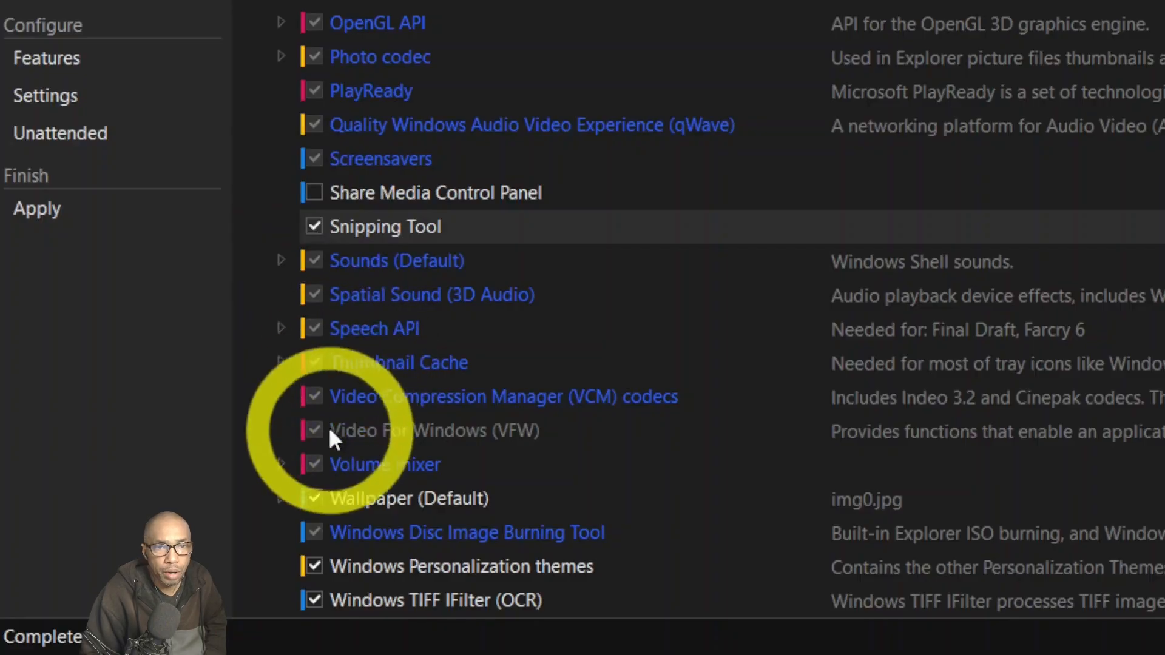
{"action": "scroll", "coordinate": [325, 500], "scroll_direction": "down", "scroll_amount": 3}
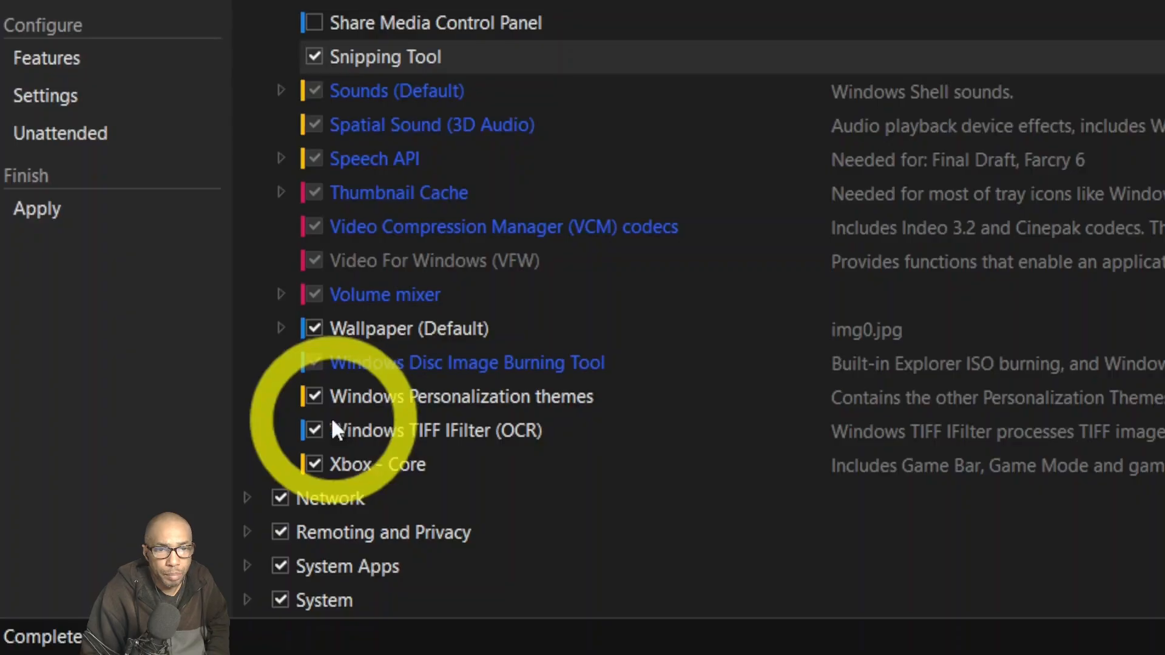
{"action": "left_click", "coordinate": [314, 461]}
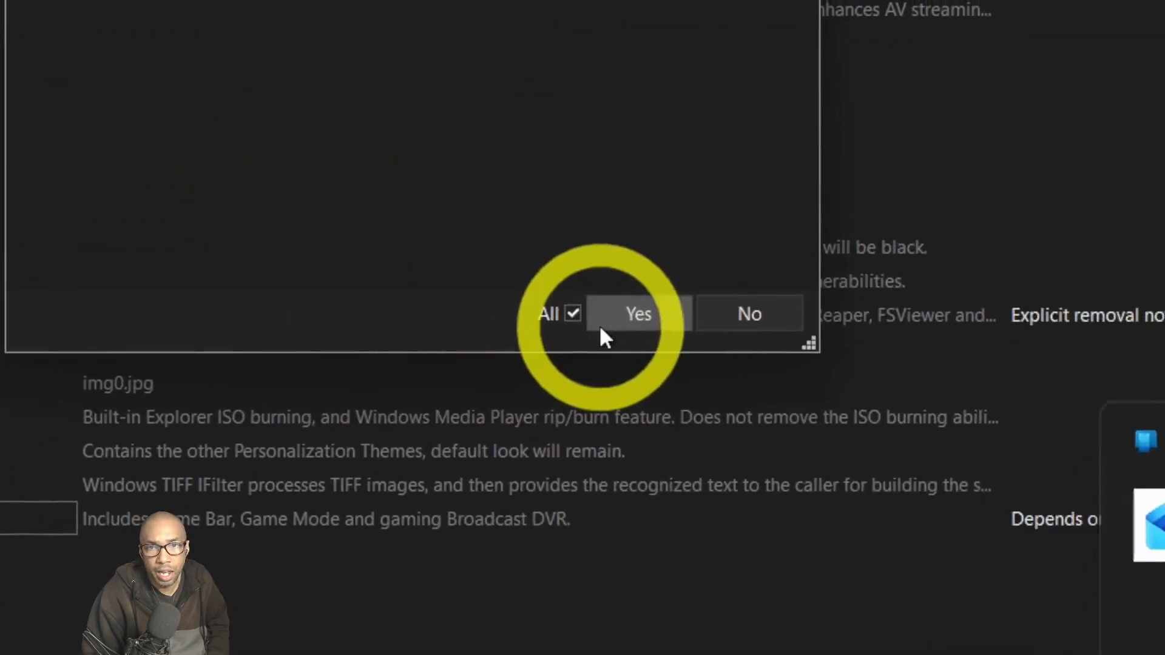
{"action": "left_click", "coordinate": [602, 327]}
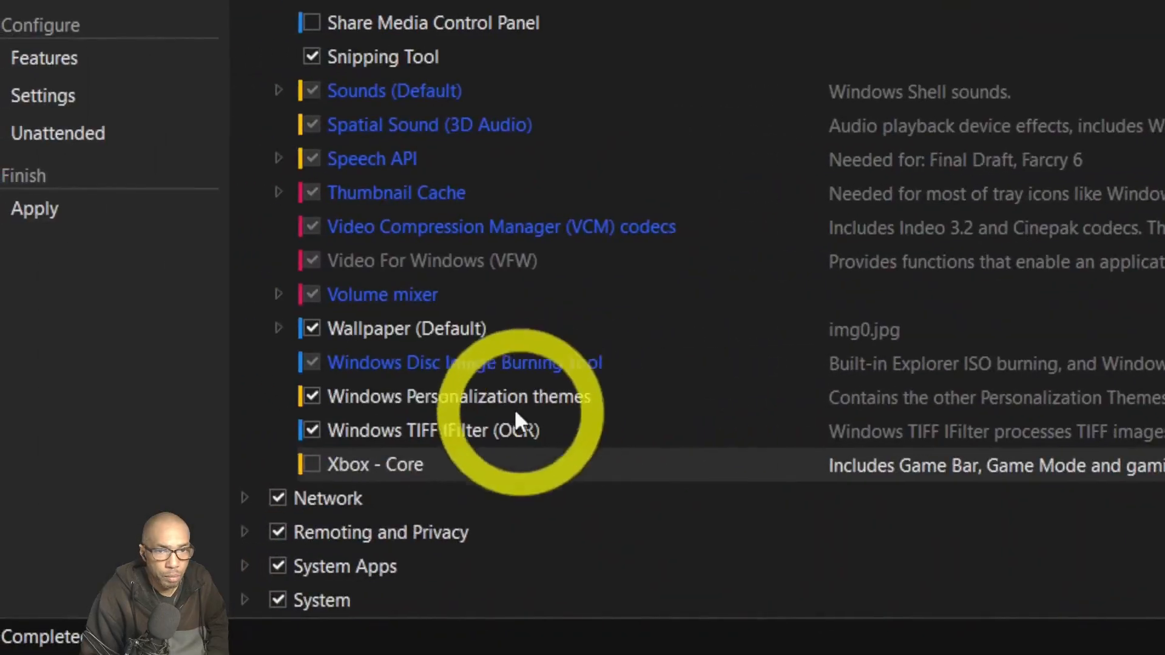
{"action": "left_click", "coordinate": [247, 496]}
Expand Internet Explorer under Network and untick it, removing Internet Explorer - 32 bit.
{"action": "scroll", "coordinate": [452, 396], "scroll_direction": "down", "scroll_amount": 3}
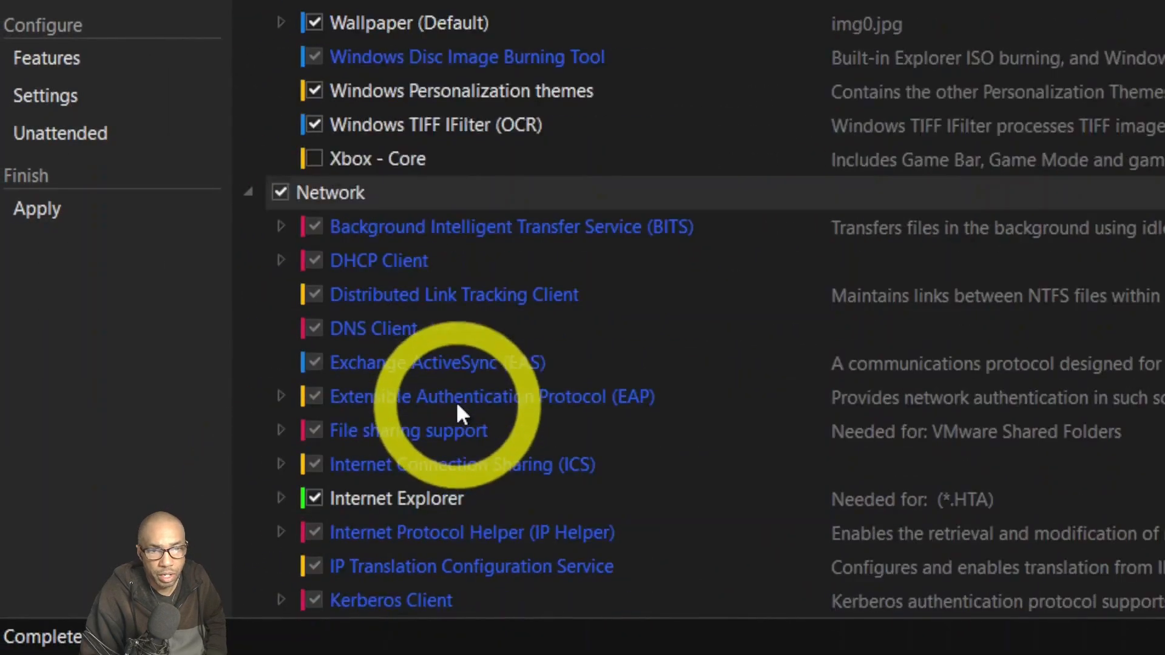
{"action": "scroll", "coordinate": [457, 404], "scroll_direction": "down", "scroll_amount": 1}
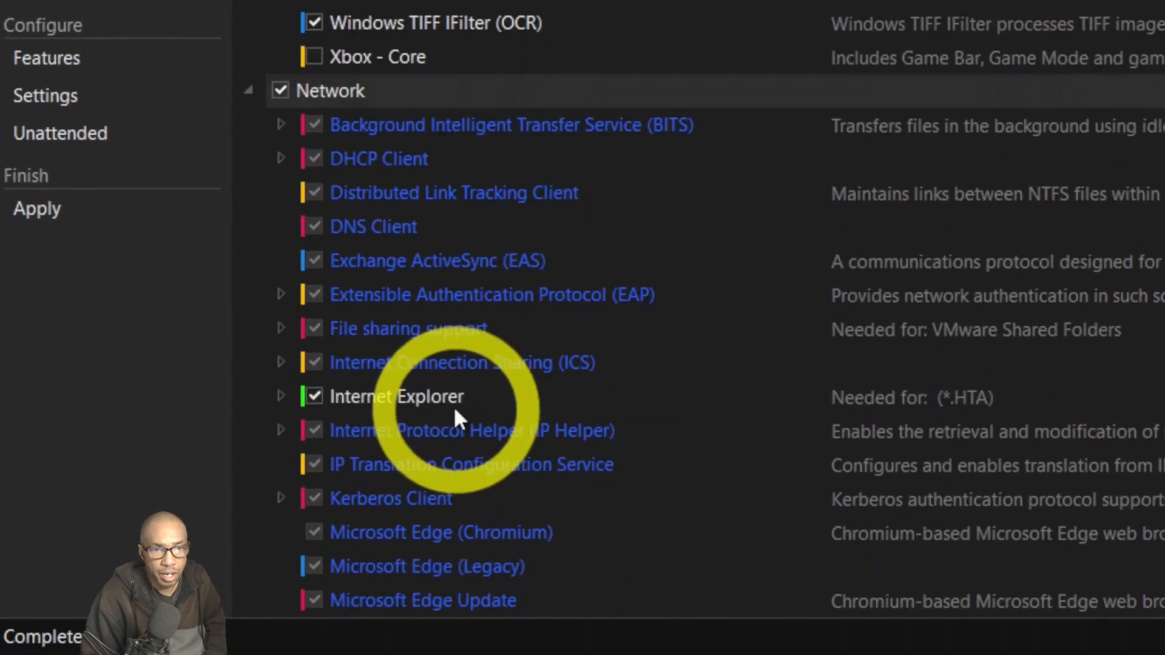
{"action": "left_click", "coordinate": [284, 396]}
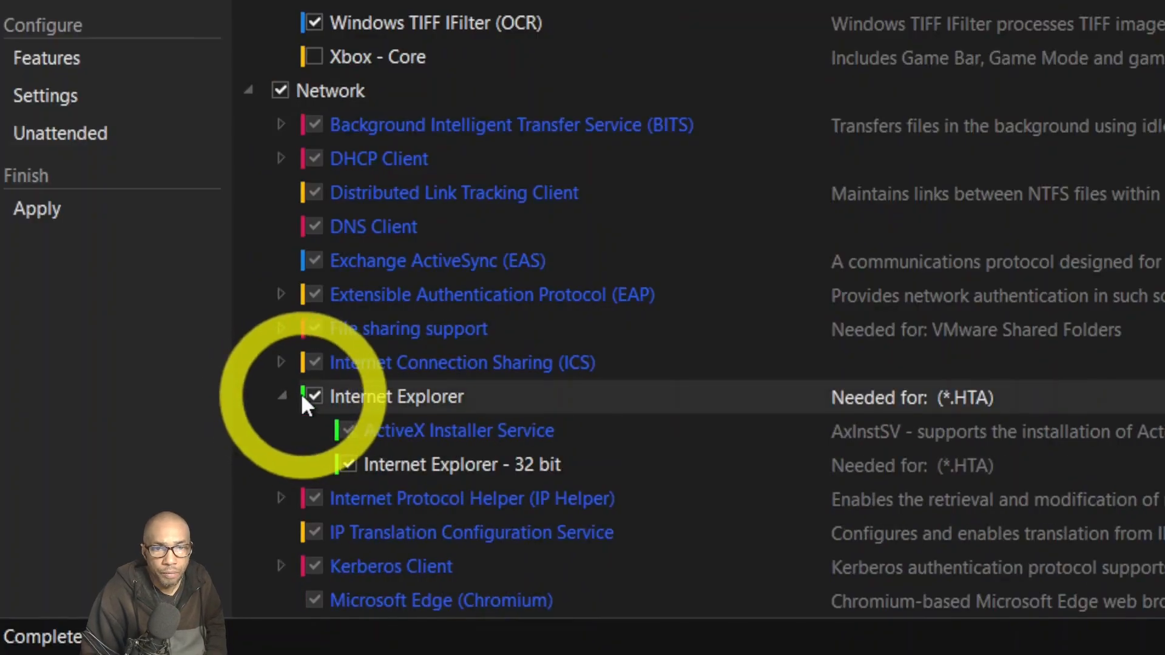
{"action": "left_click", "coordinate": [314, 396]}
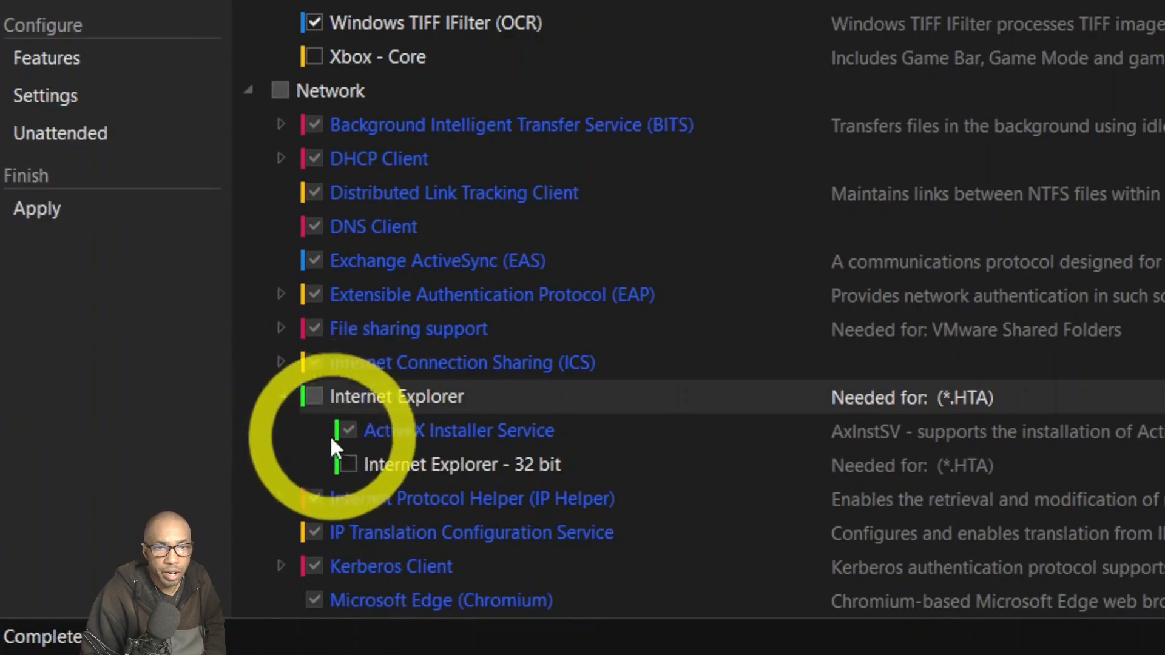
{"action": "scroll", "coordinate": [331, 445], "scroll_direction": "down", "scroll_amount": 2}
{"action": "scroll", "coordinate": [303, 379], "scroll_direction": "down", "scroll_amount": 1}
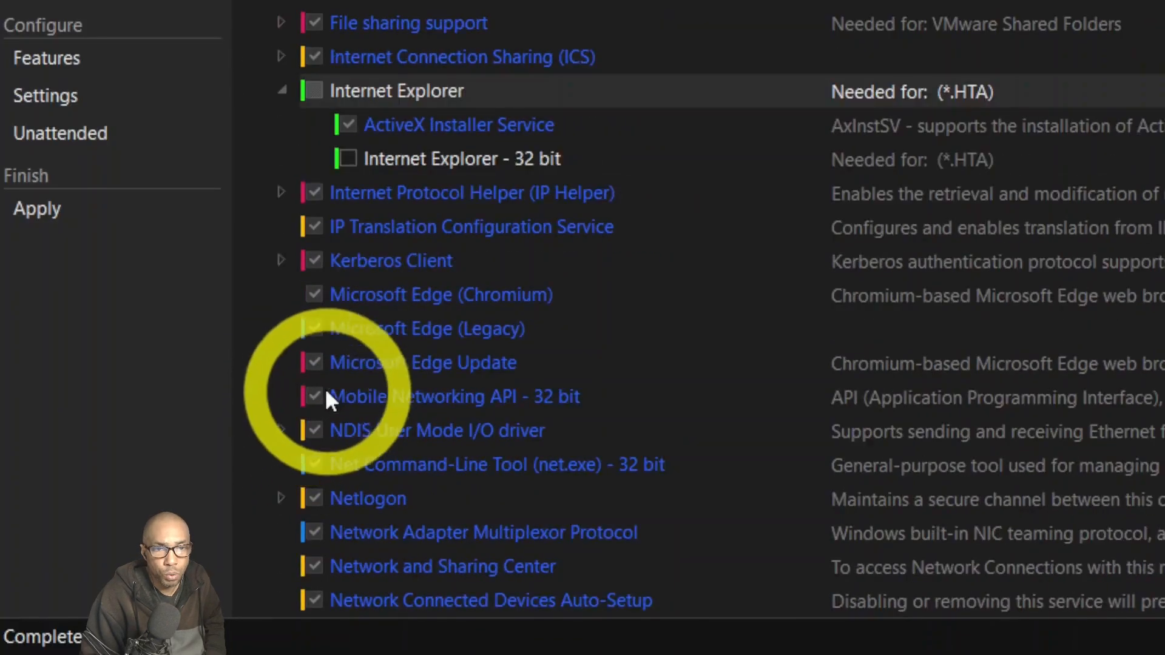
{"action": "scroll", "coordinate": [328, 392], "scroll_direction": "down", "scroll_amount": 2}
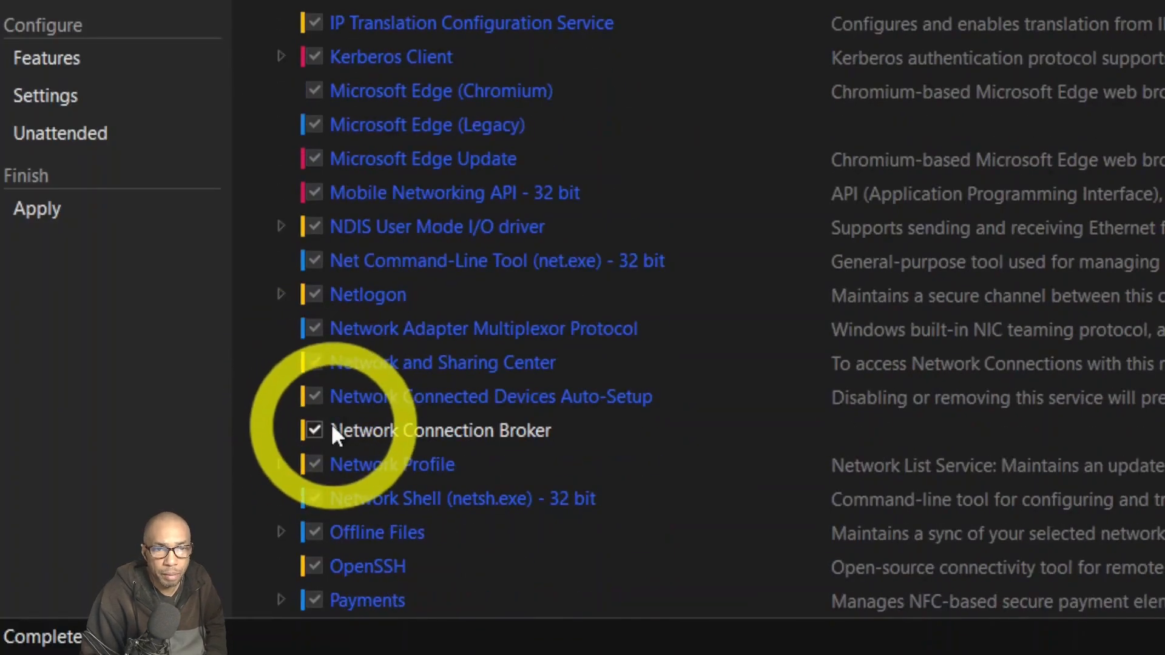
{"action": "scroll", "coordinate": [334, 432], "scroll_direction": "down", "scroll_amount": 4}
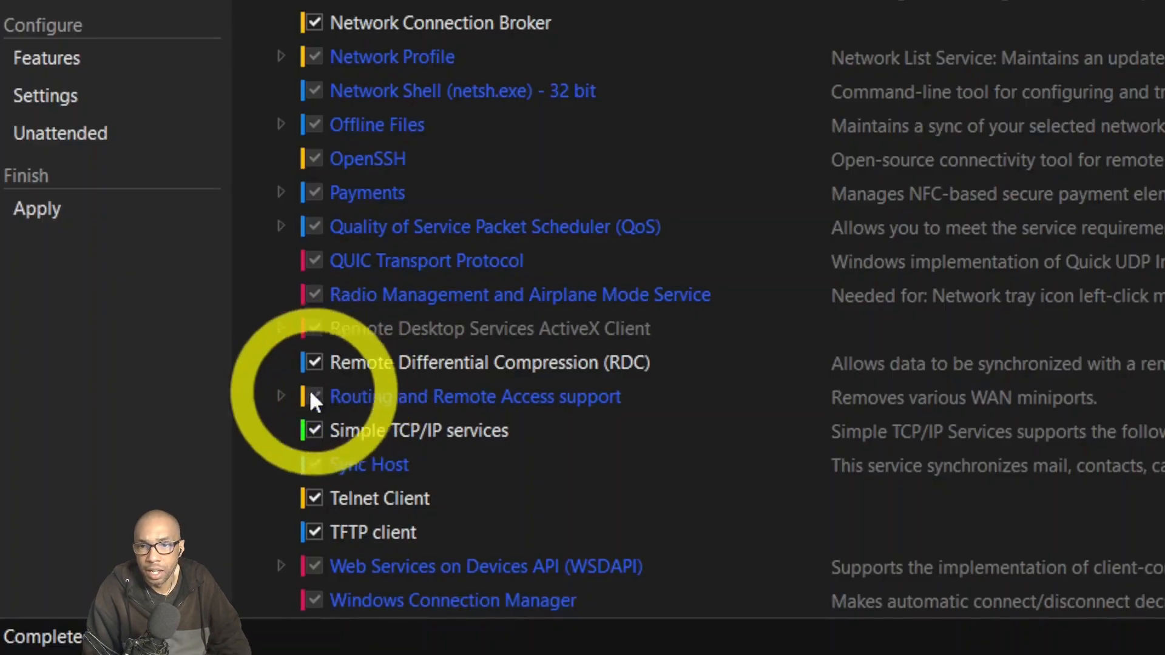
{"action": "scroll", "coordinate": [337, 499], "scroll_direction": "down", "scroll_amount": 3}
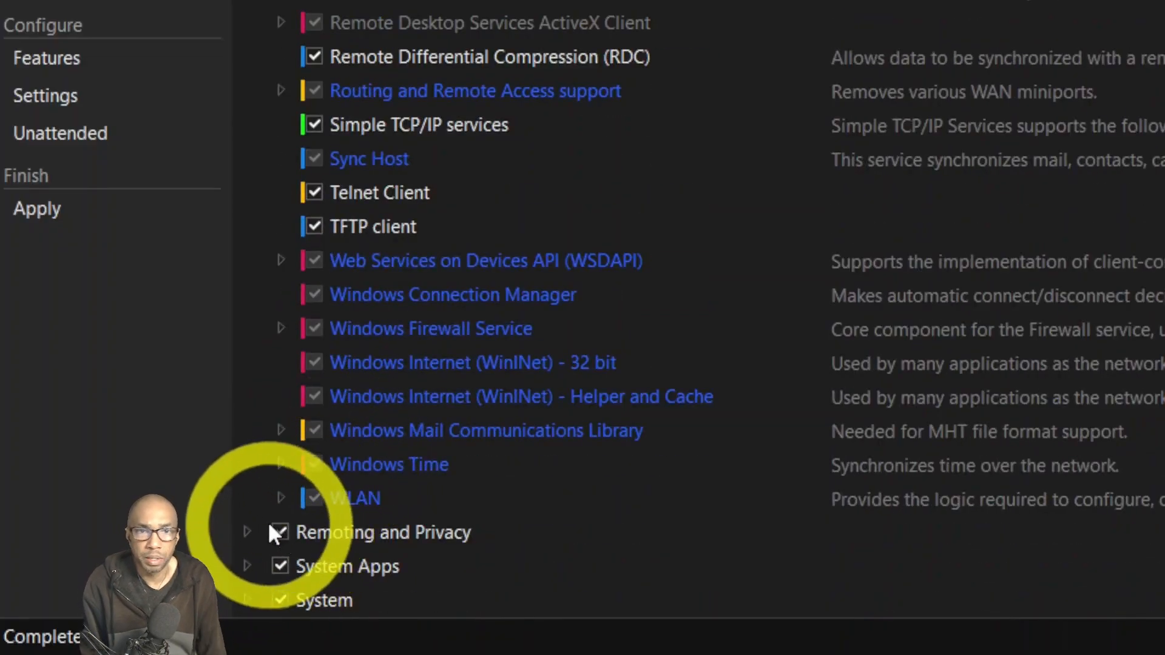
{"action": "left_click", "coordinate": [248, 533]}
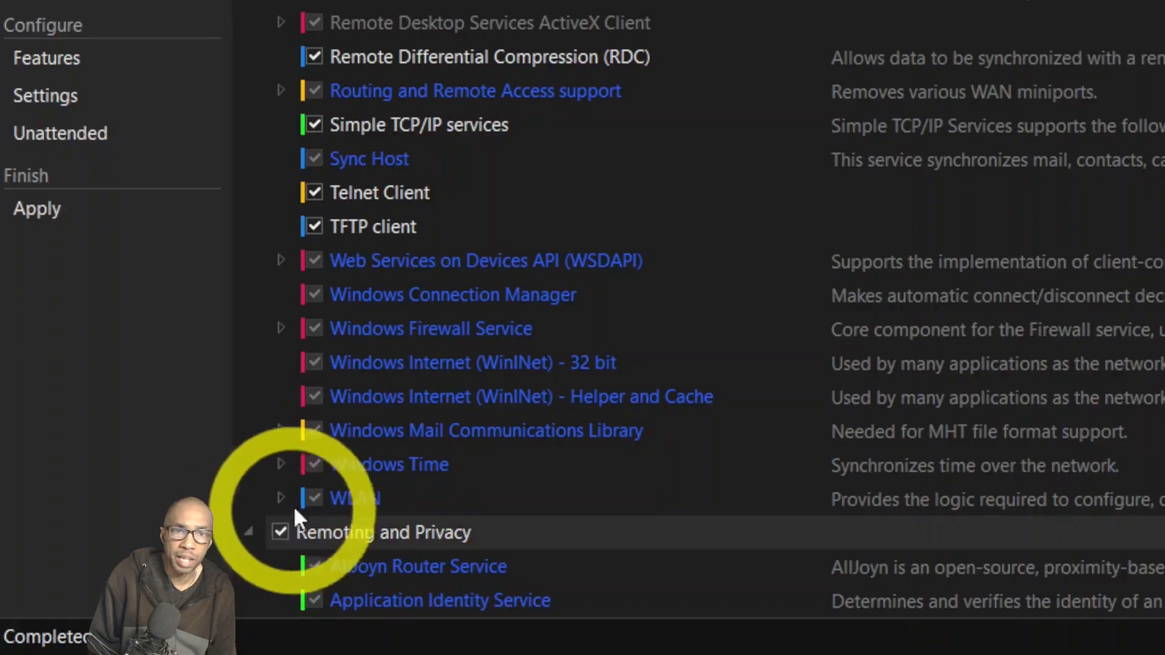
Untick Remote Assistance, leave Remote Desktop Server ticked, and expand the System Apps group.
{"action": "scroll", "coordinate": [325, 486], "scroll_direction": "down", "scroll_amount": 2}
{"action": "scroll", "coordinate": [346, 424], "scroll_direction": "down", "scroll_amount": 2}
{"action": "scroll", "coordinate": [355, 442], "scroll_direction": "down", "scroll_amount": 2}
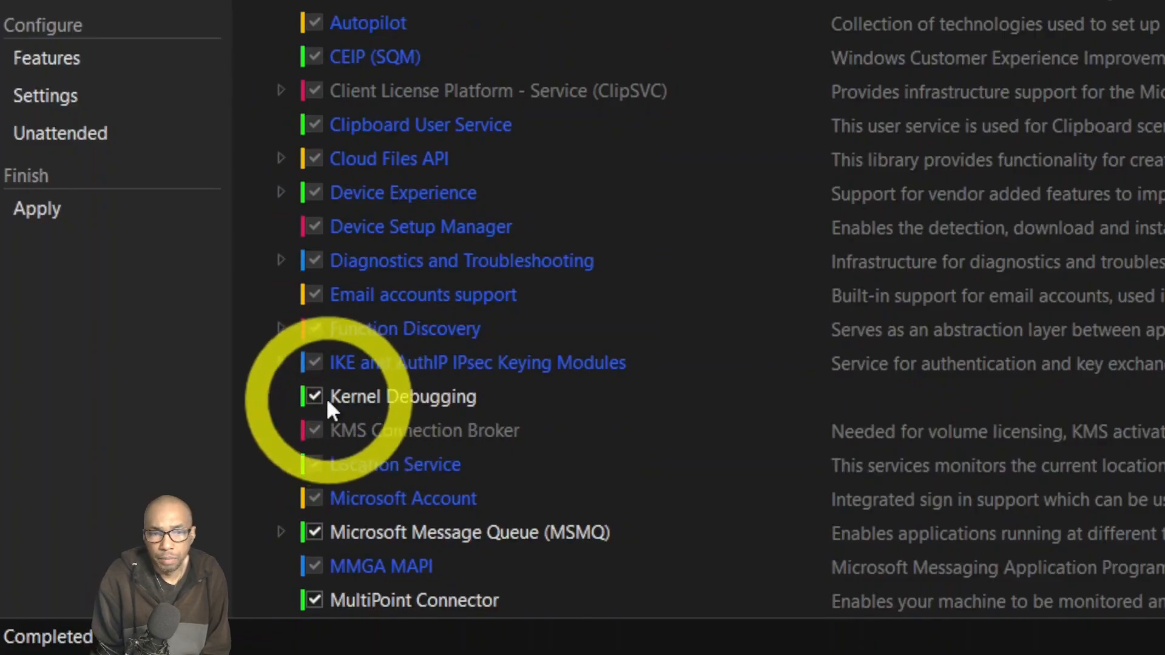
{"action": "scroll", "coordinate": [352, 527], "scroll_direction": "down", "scroll_amount": 1}
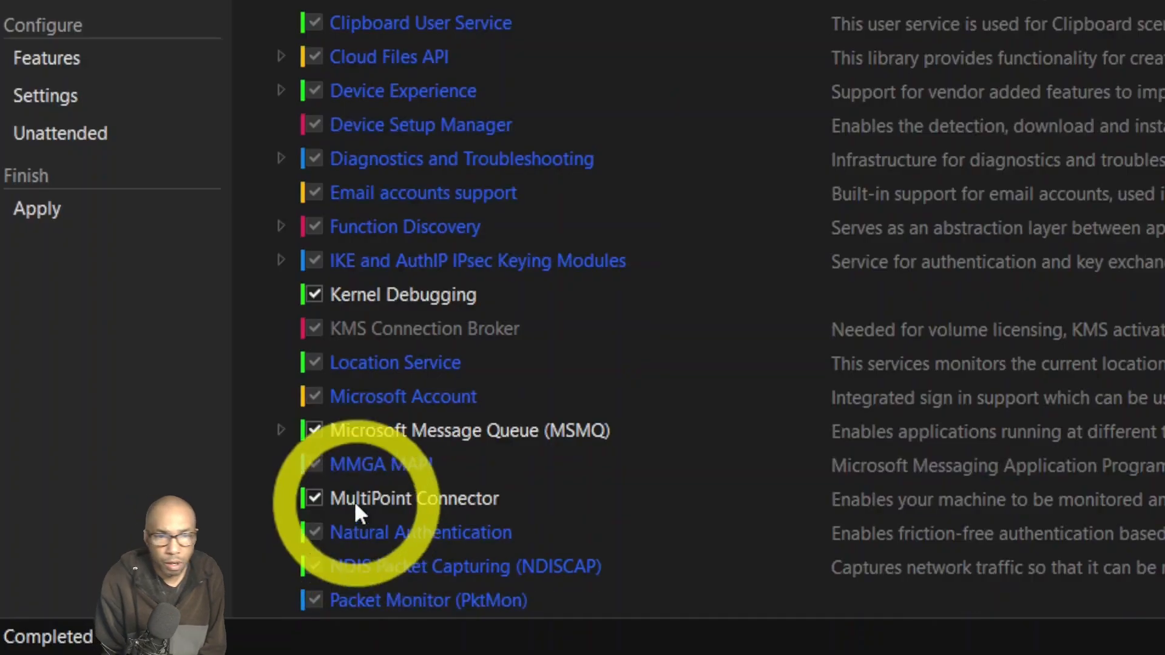
{"action": "scroll", "coordinate": [364, 531], "scroll_direction": "down", "scroll_amount": 3}
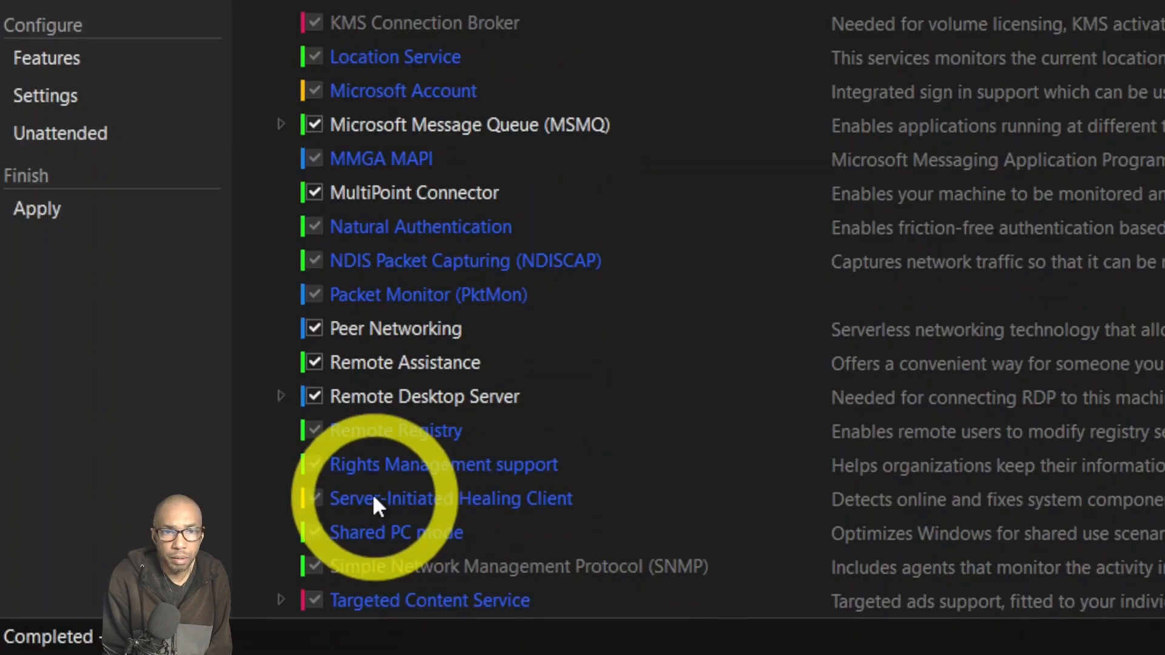
{"action": "left_click", "coordinate": [314, 363]}
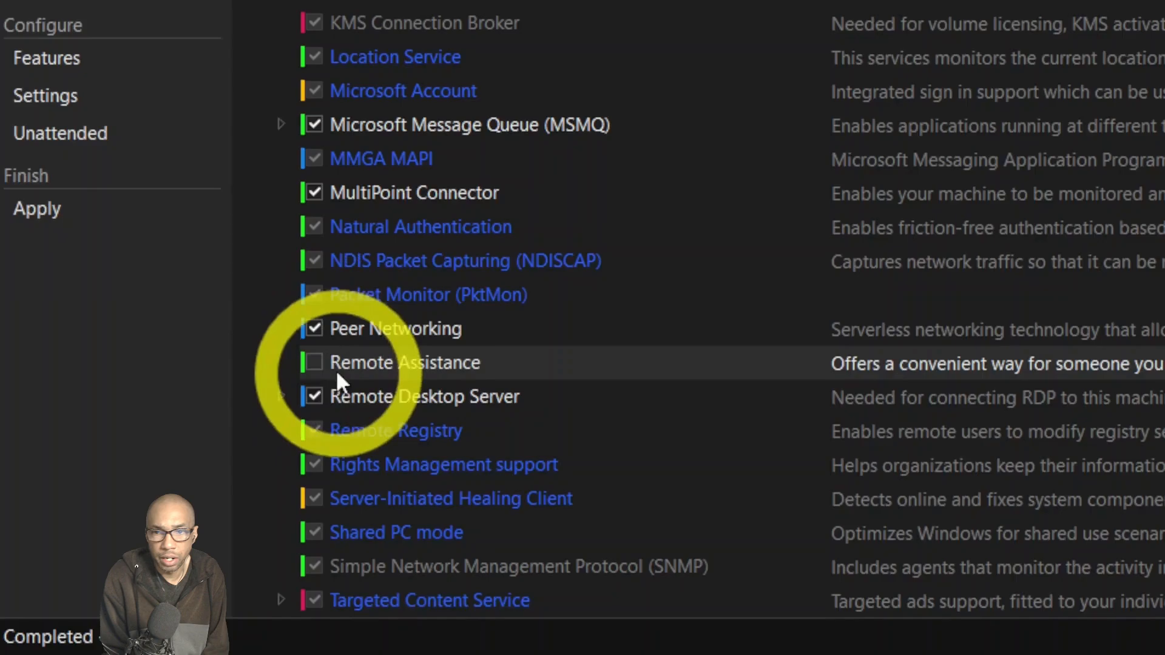
{"action": "left_click", "coordinate": [281, 397]}
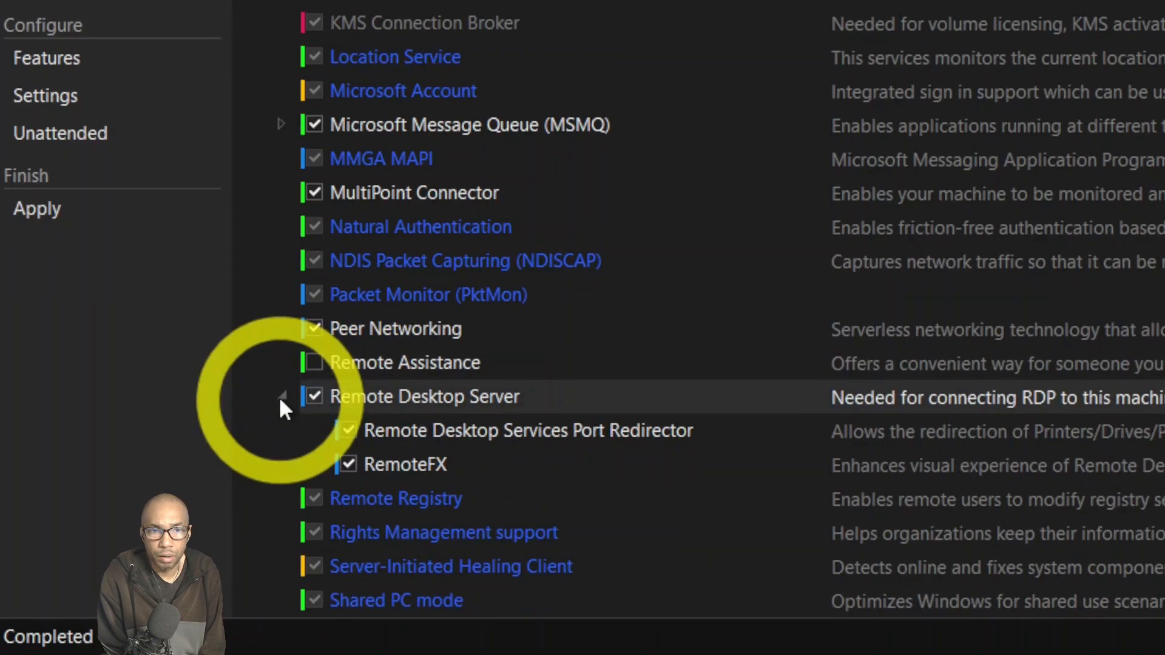
{"action": "left_click", "coordinate": [280, 396]}
{"action": "scroll", "coordinate": [327, 437], "scroll_direction": "down", "scroll_amount": 1}
{"action": "scroll", "coordinate": [352, 469], "scroll_direction": "down", "scroll_amount": 4}
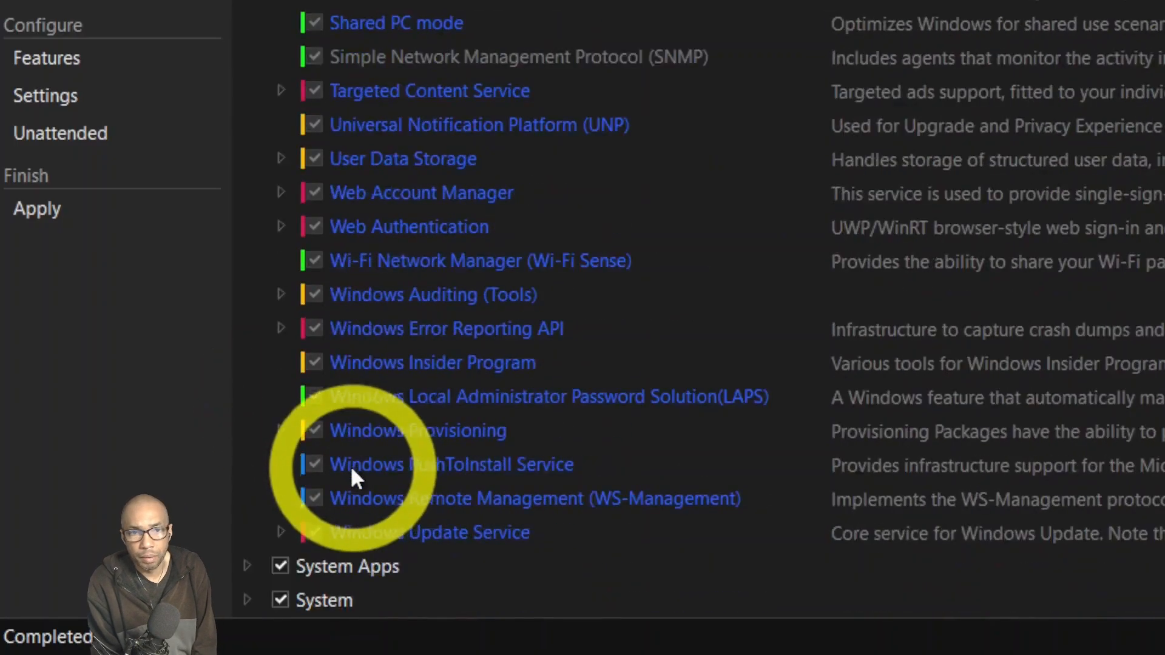
{"action": "left_click", "coordinate": [251, 565]}
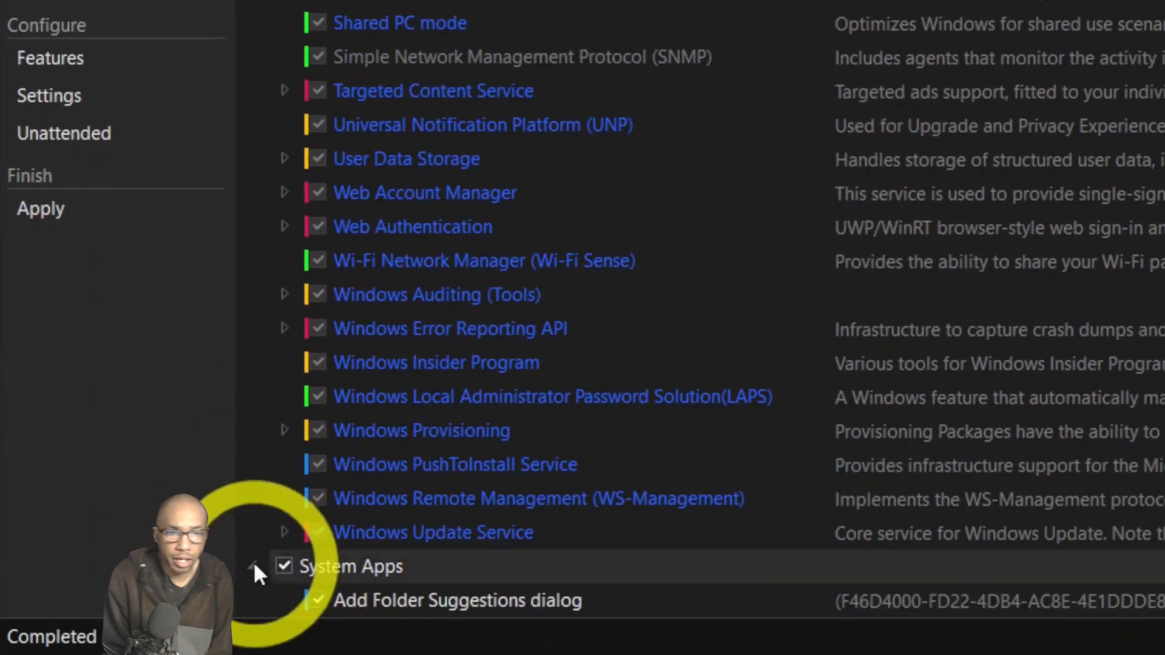
Untick Eye Control, Microsoft family features and Narrator in System Apps.
{"action": "scroll", "coordinate": [417, 510], "scroll_direction": "down", "scroll_amount": 4}
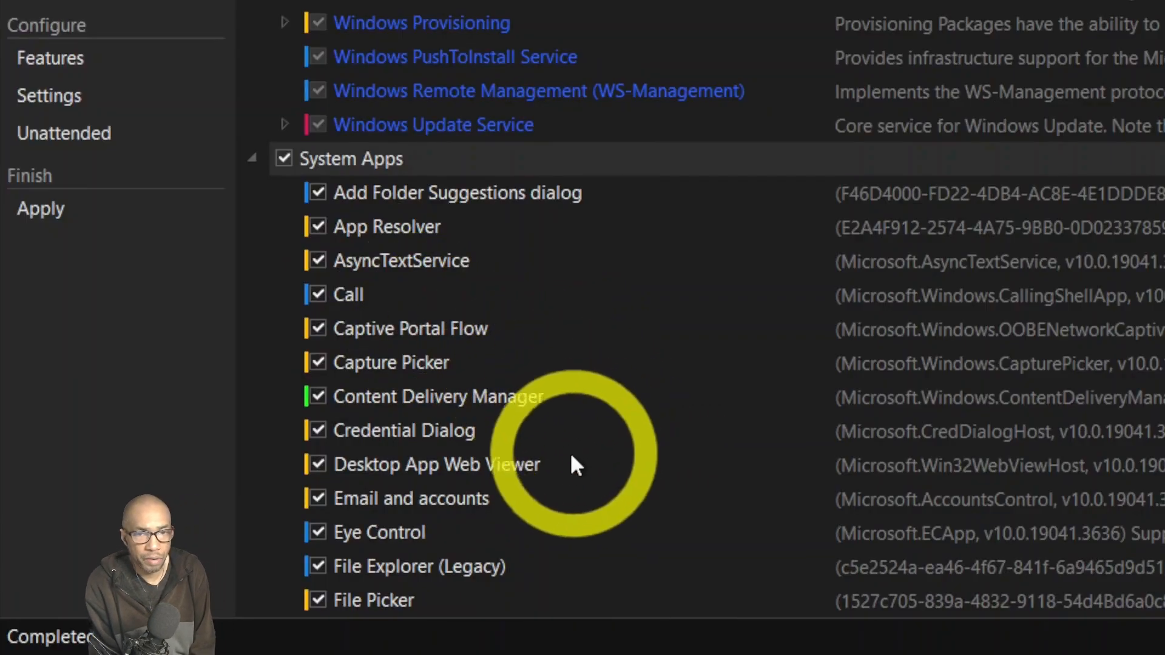
{"action": "scroll", "coordinate": [525, 484], "scroll_direction": "down", "scroll_amount": 1}
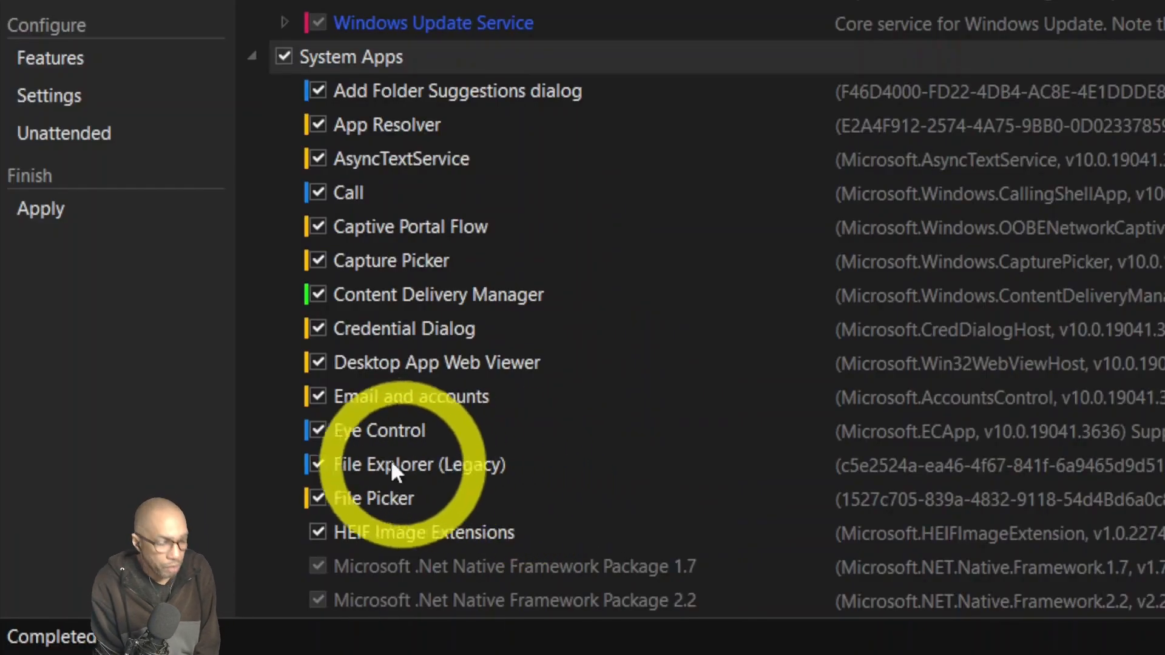
{"action": "left_click", "coordinate": [318, 430]}
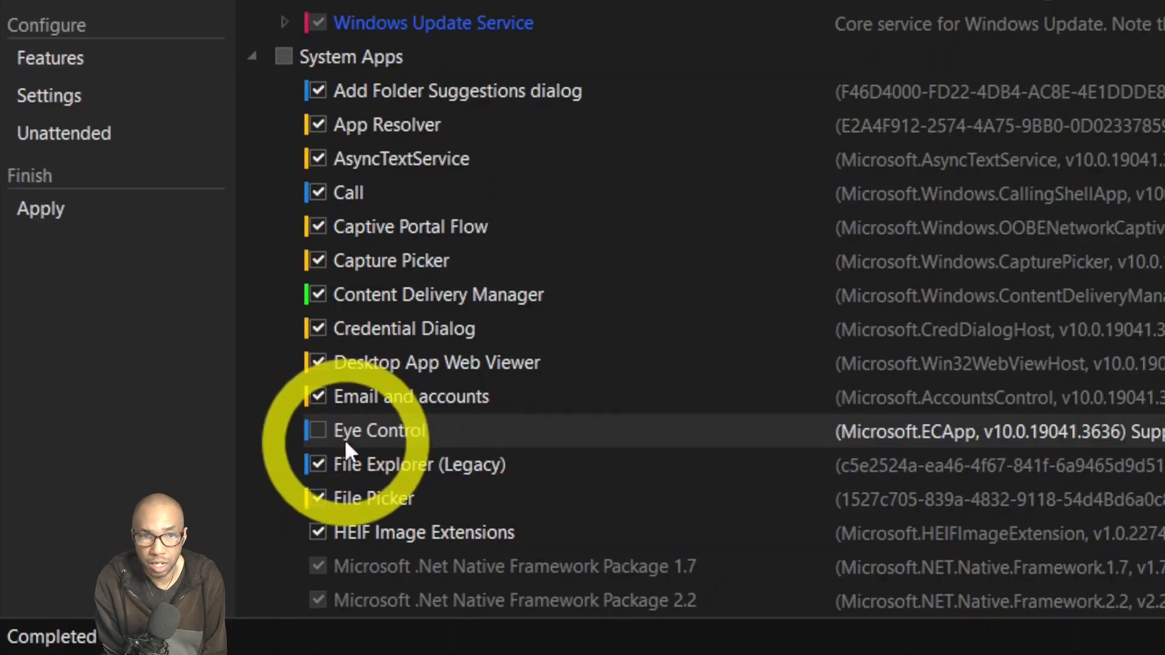
{"action": "scroll", "coordinate": [345, 519], "scroll_direction": "down", "scroll_amount": 3}
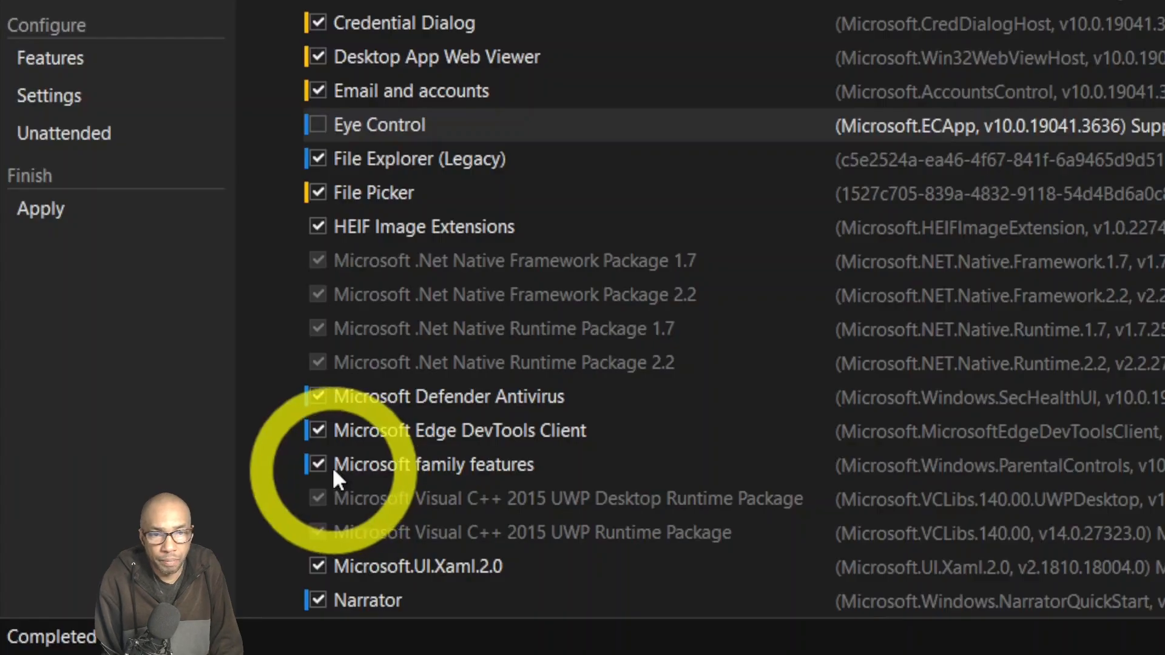
{"action": "left_click", "coordinate": [314, 465]}
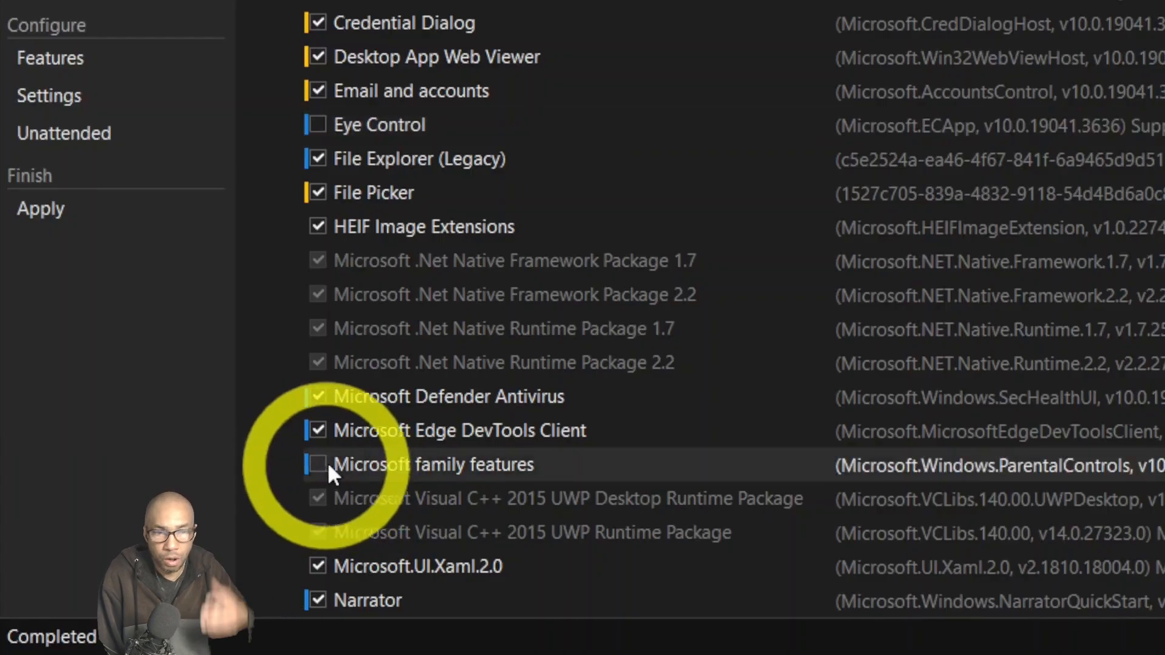
{"action": "scroll", "coordinate": [340, 464], "scroll_direction": "down", "scroll_amount": 1}
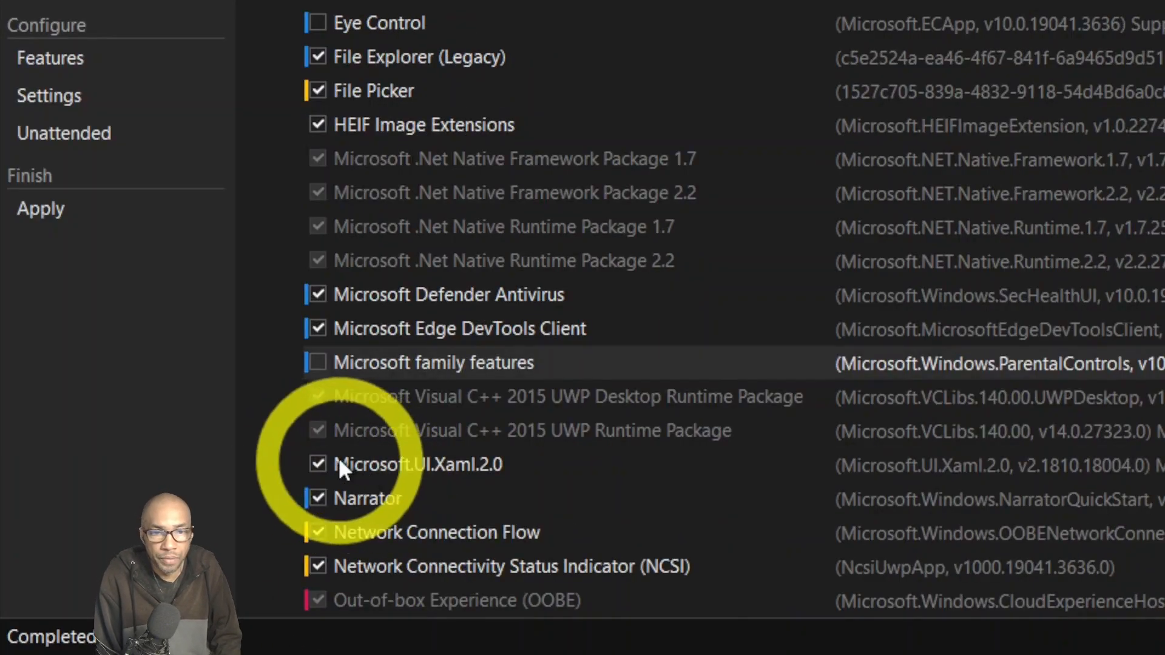
{"action": "left_click", "coordinate": [318, 498]}
Untick Xbox Game UI further down the System Apps list.
{"action": "scroll", "coordinate": [388, 481], "scroll_direction": "down", "scroll_amount": 1}
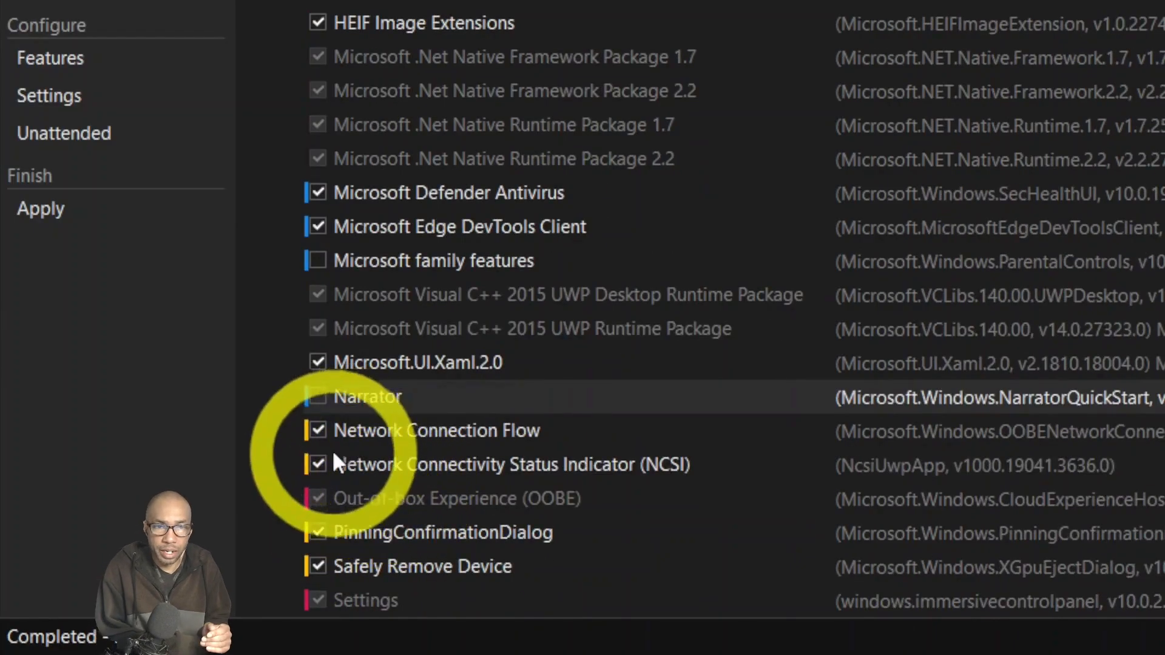
{"action": "scroll", "coordinate": [337, 467], "scroll_direction": "down", "scroll_amount": 1}
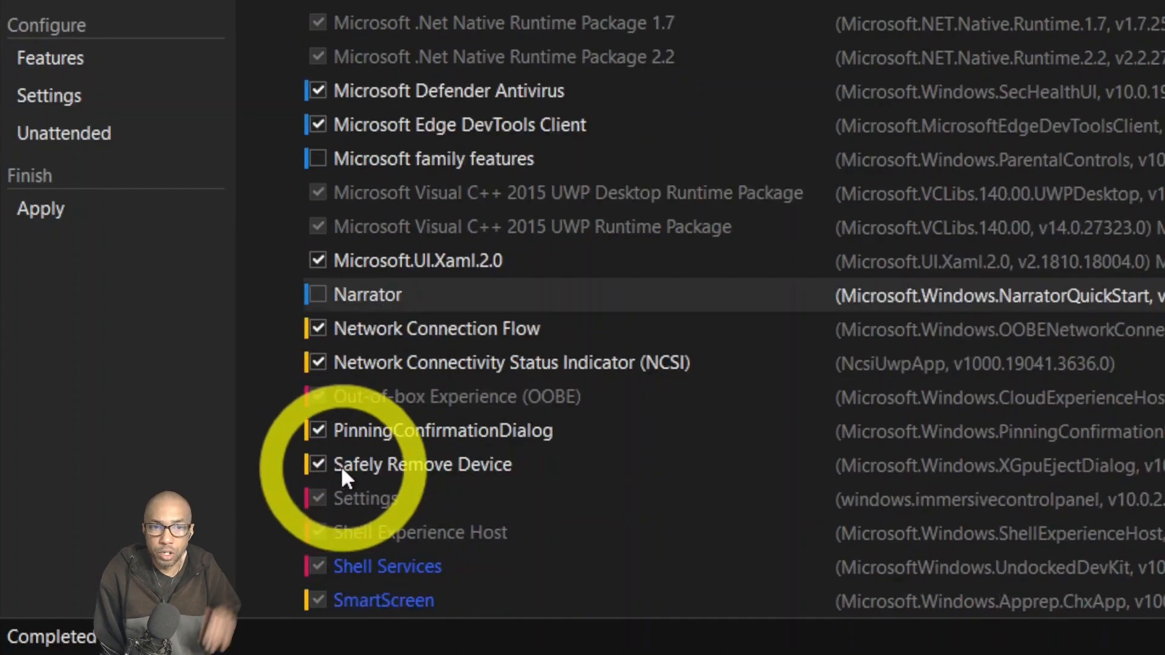
{"action": "scroll", "coordinate": [348, 461], "scroll_direction": "down", "scroll_amount": 1}
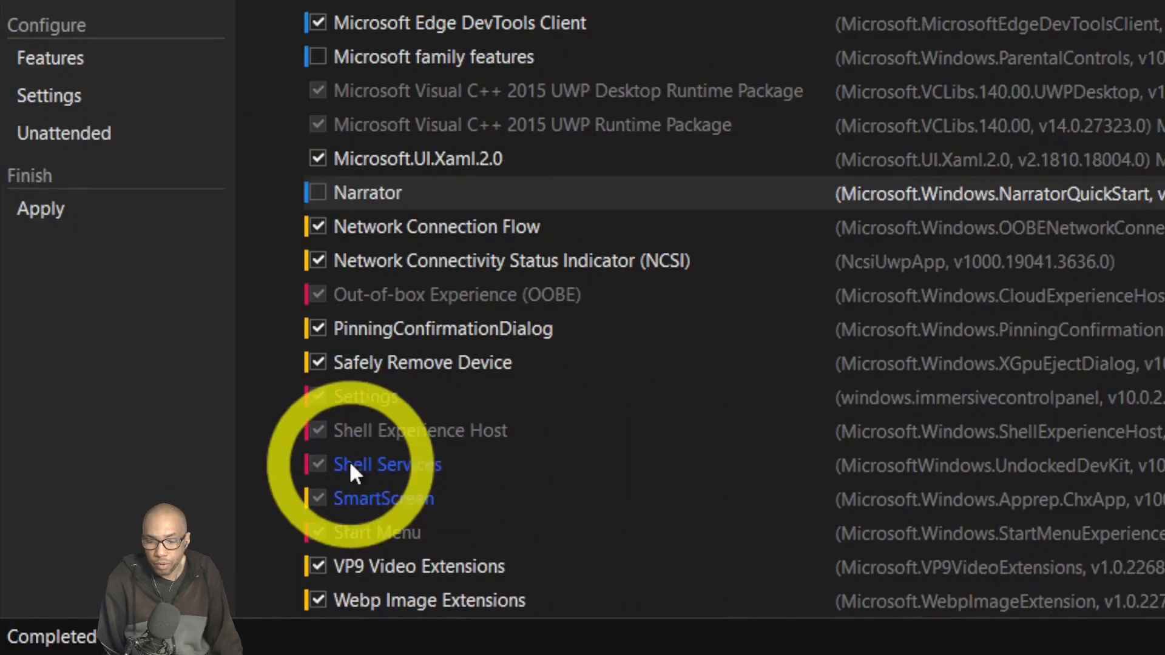
{"action": "scroll", "coordinate": [350, 464], "scroll_direction": "down", "scroll_amount": 1}
{"action": "scroll", "coordinate": [364, 480], "scroll_direction": "down", "scroll_amount": 1}
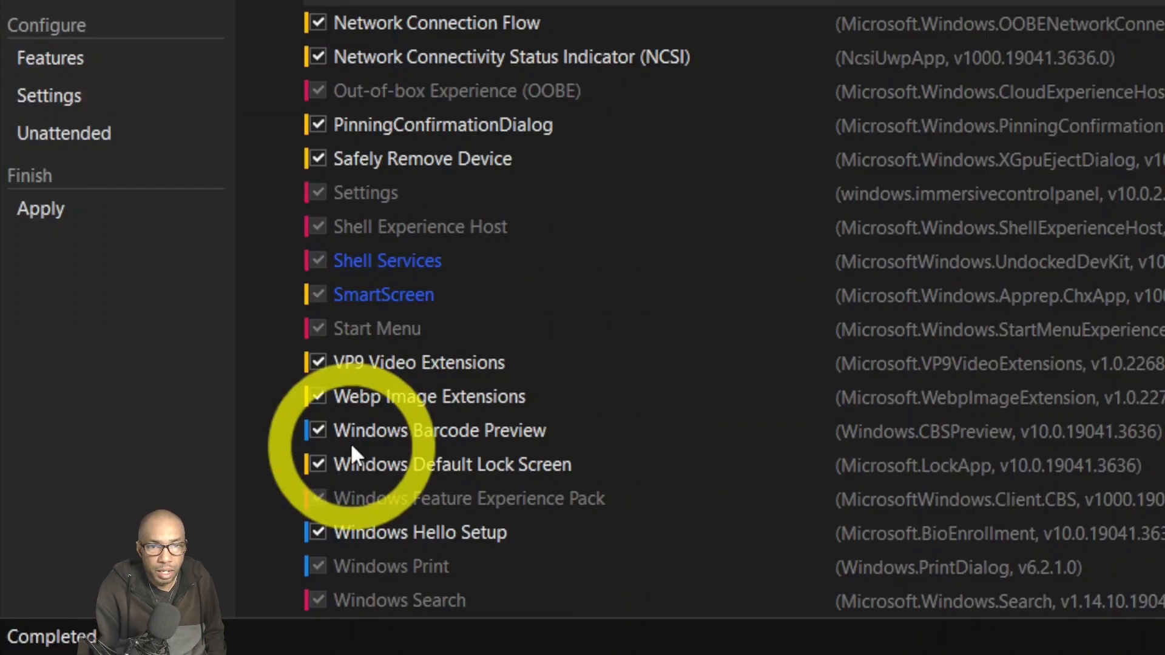
{"action": "scroll", "coordinate": [364, 460], "scroll_direction": "down", "scroll_amount": 1}
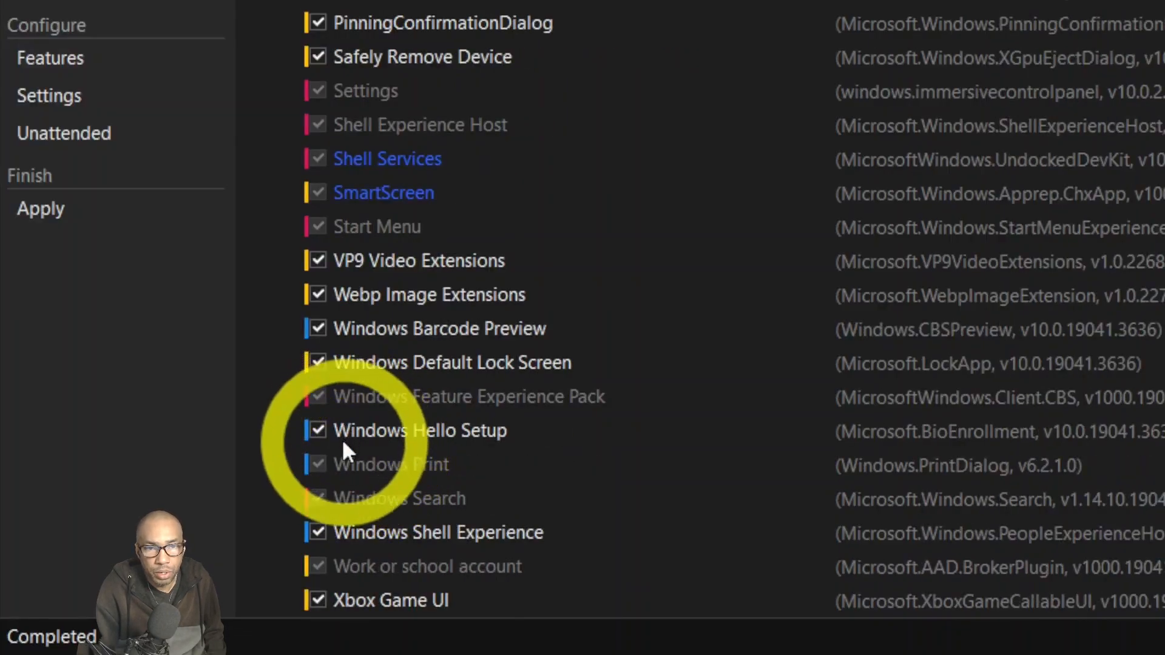
{"action": "scroll", "coordinate": [343, 446], "scroll_direction": "down", "scroll_amount": 1}
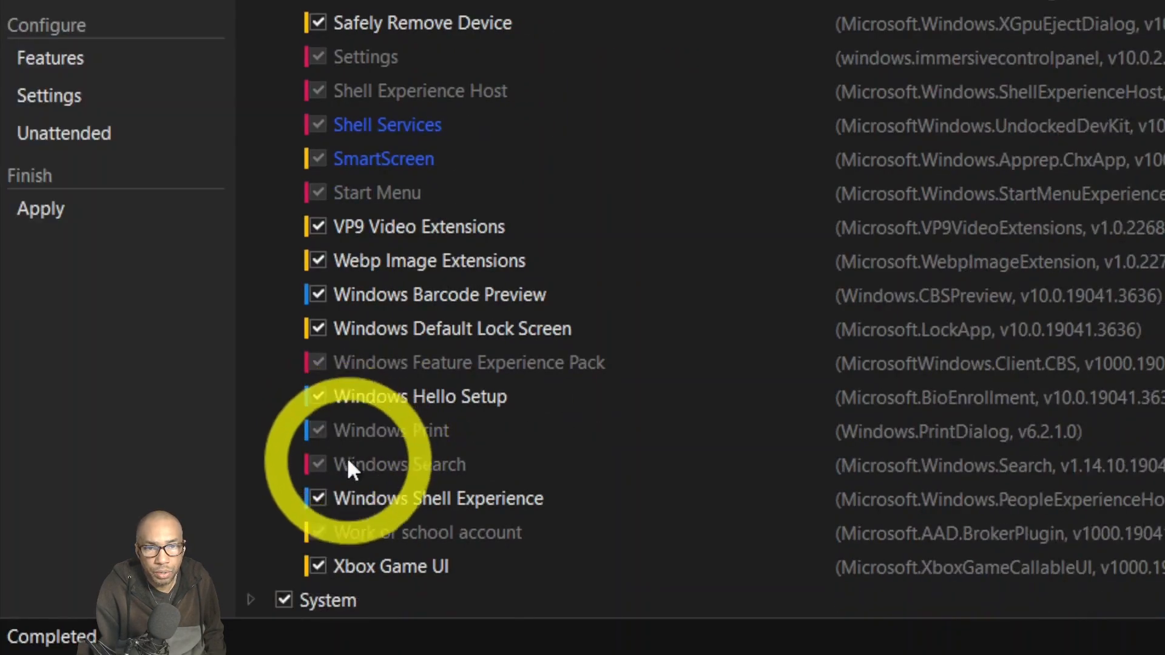
{"action": "left_click", "coordinate": [319, 565]}
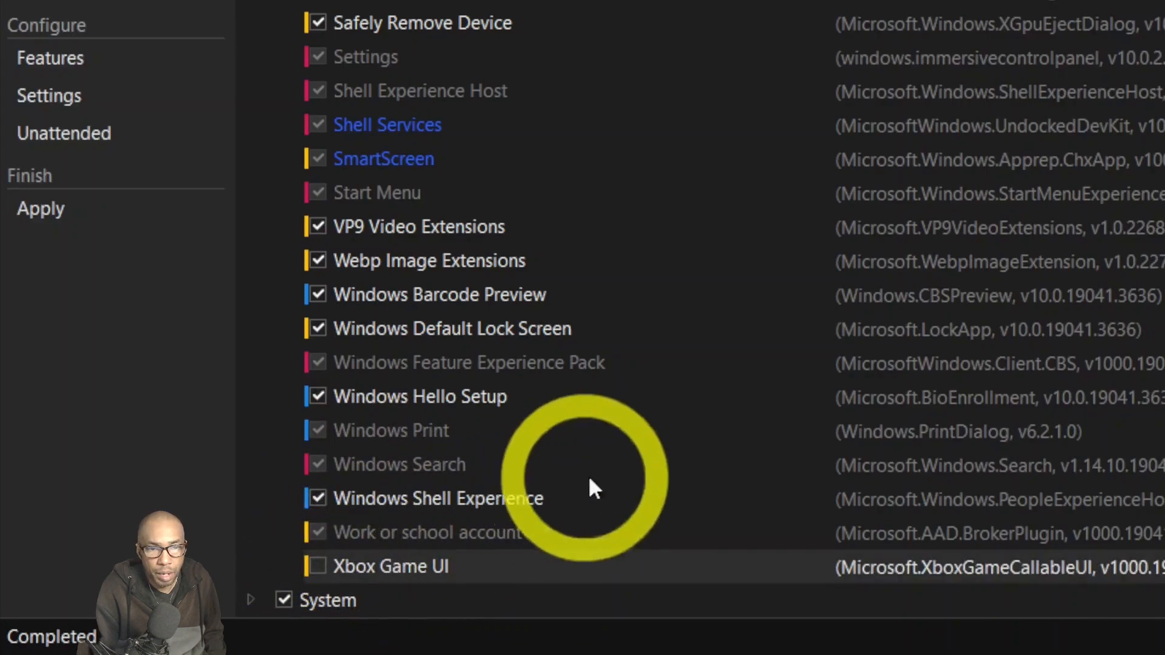
{"action": "left_click", "coordinate": [259, 604]}
Untick Webcam Experience under System, then bring up the Scheduled Tasks page.
{"action": "scroll", "coordinate": [364, 524], "scroll_direction": "down", "scroll_amount": 5}
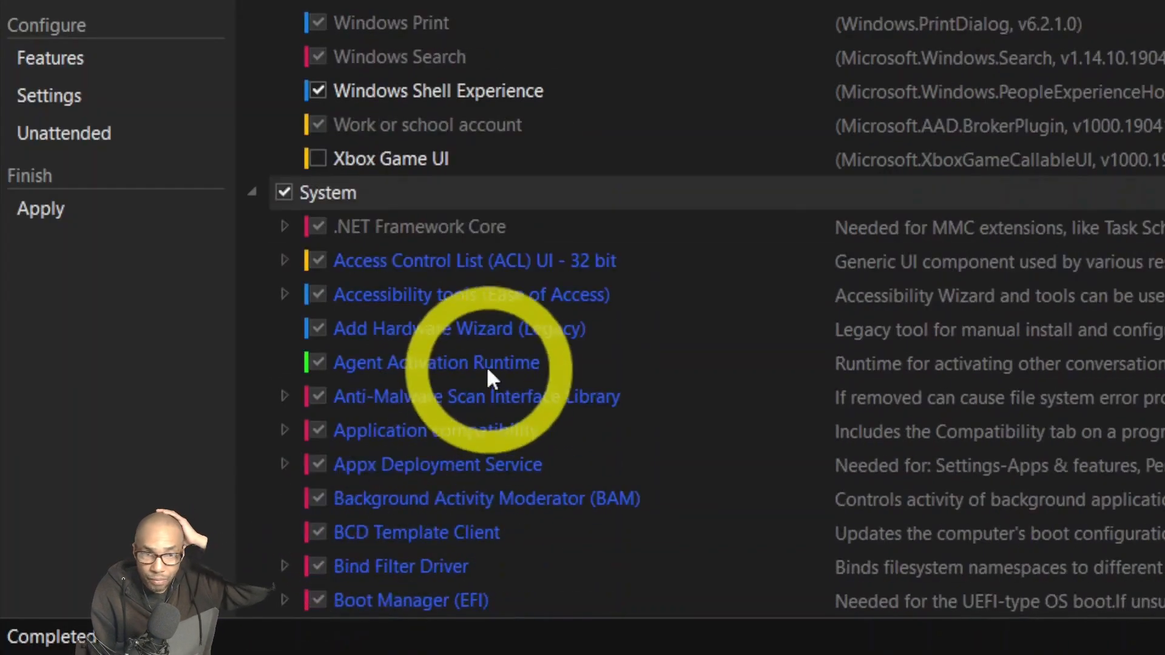
{"action": "scroll", "coordinate": [486, 366], "scroll_direction": "down", "scroll_amount": 12}
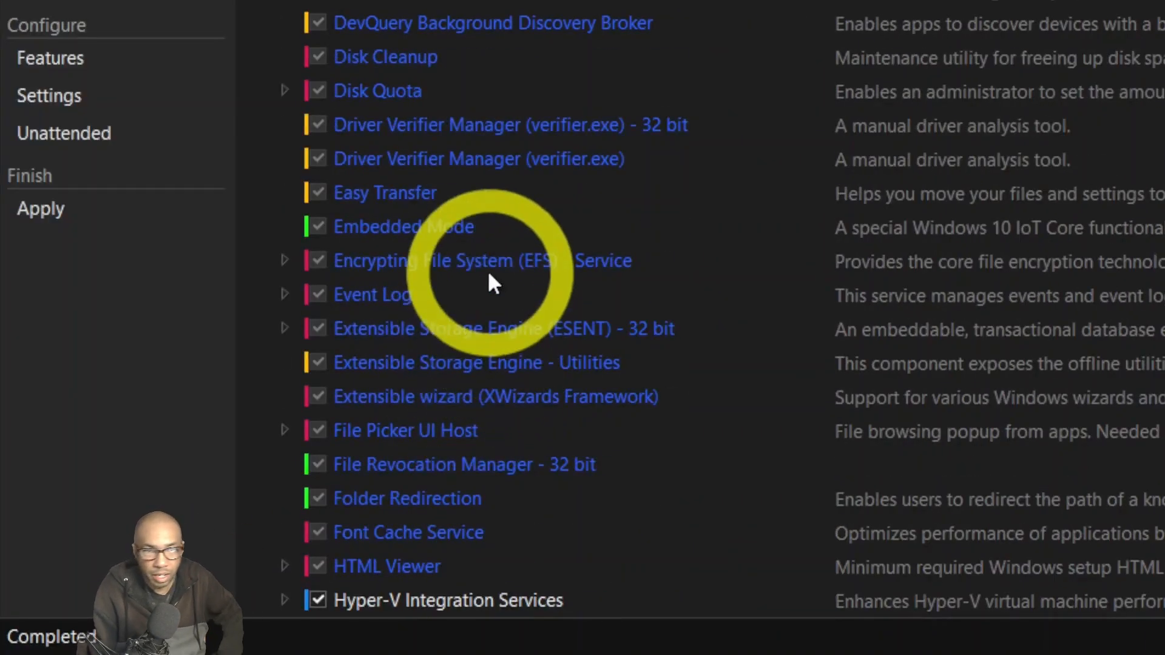
{"action": "scroll", "coordinate": [425, 194], "scroll_direction": "down", "scroll_amount": 1}
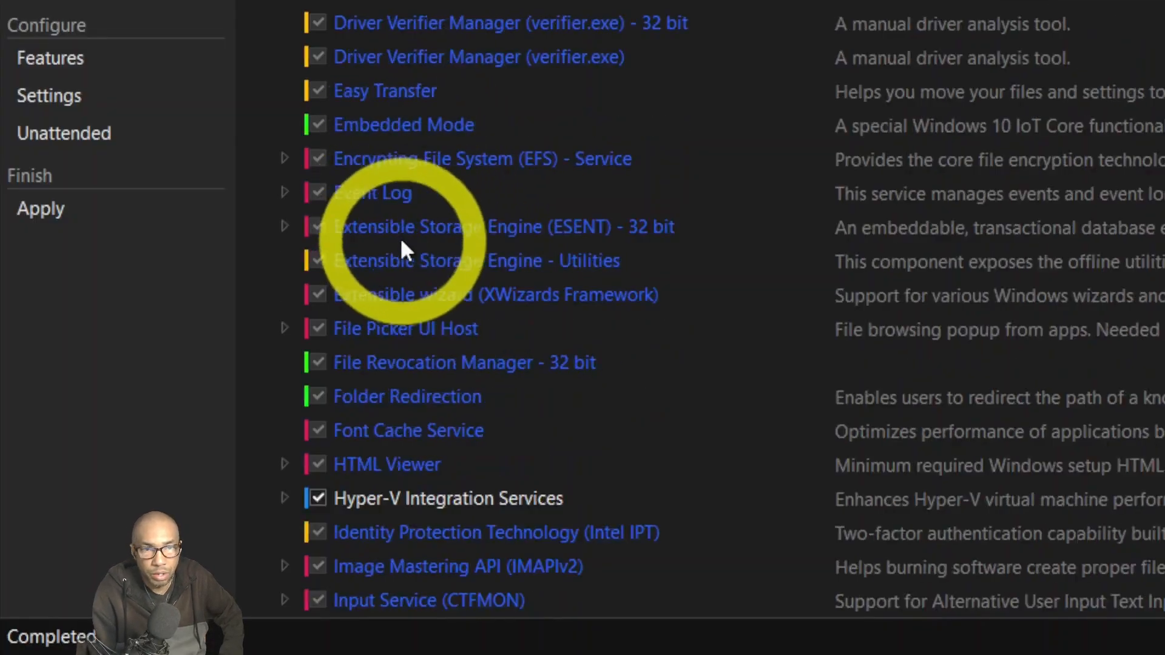
{"action": "scroll", "coordinate": [408, 285], "scroll_direction": "down", "scroll_amount": 2}
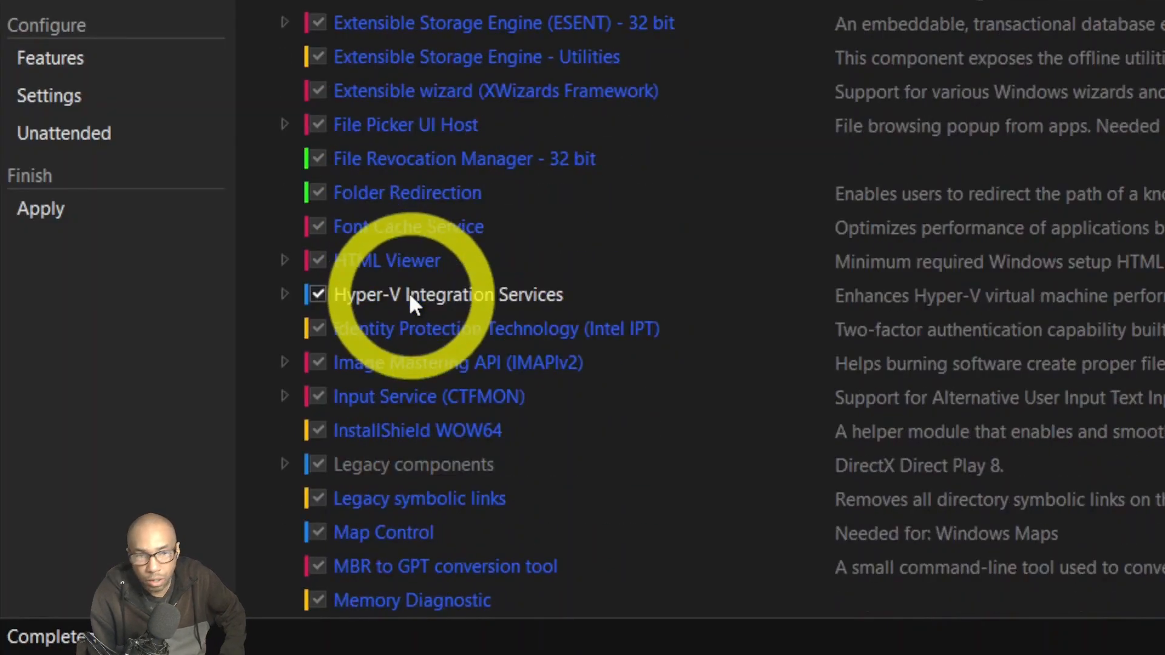
{"action": "scroll", "coordinate": [410, 296], "scroll_direction": "down", "scroll_amount": 10}
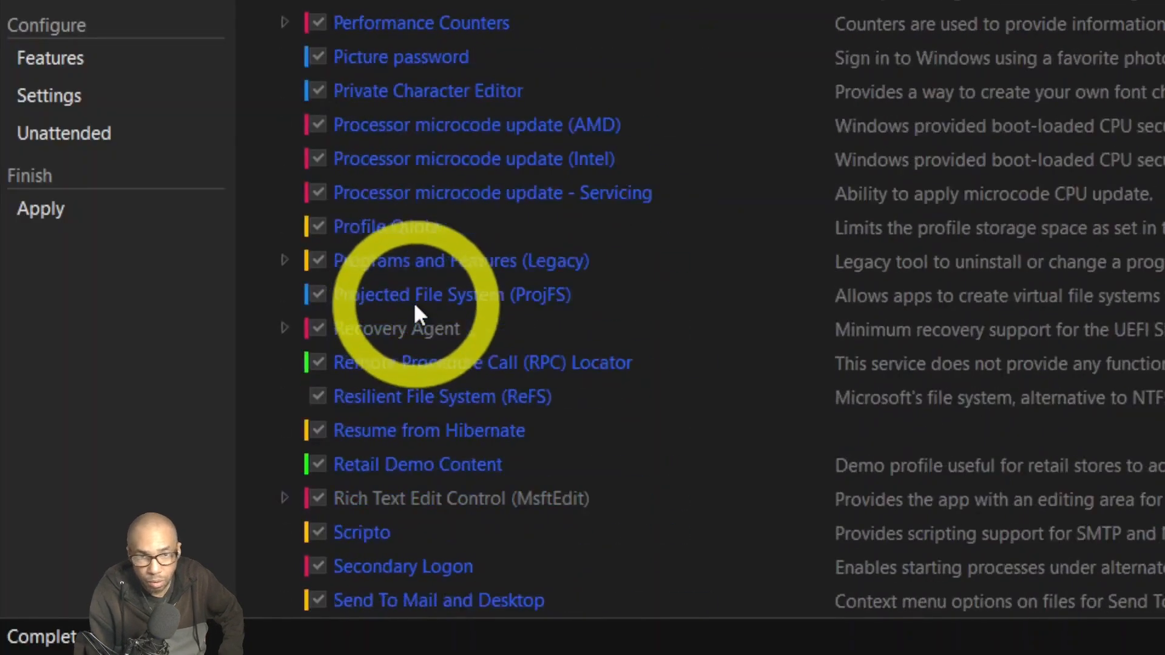
{"action": "scroll", "coordinate": [413, 301], "scroll_direction": "down", "scroll_amount": 10}
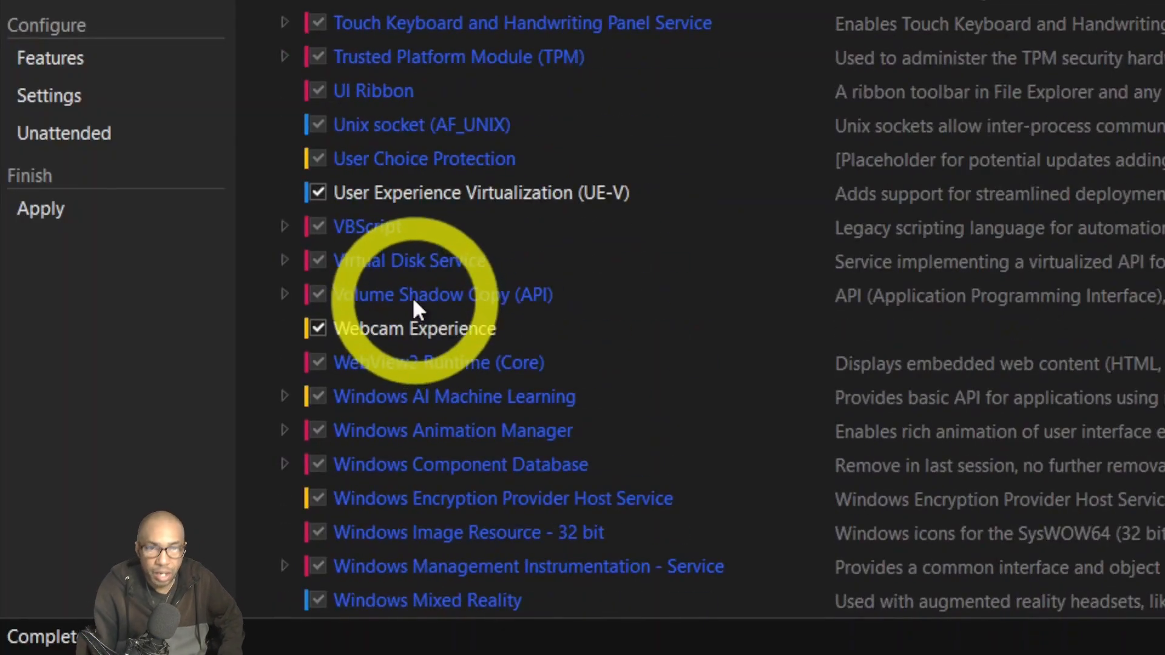
{"action": "left_click", "coordinate": [318, 328]}
{"action": "scroll", "coordinate": [370, 340], "scroll_direction": "down", "scroll_amount": 3}
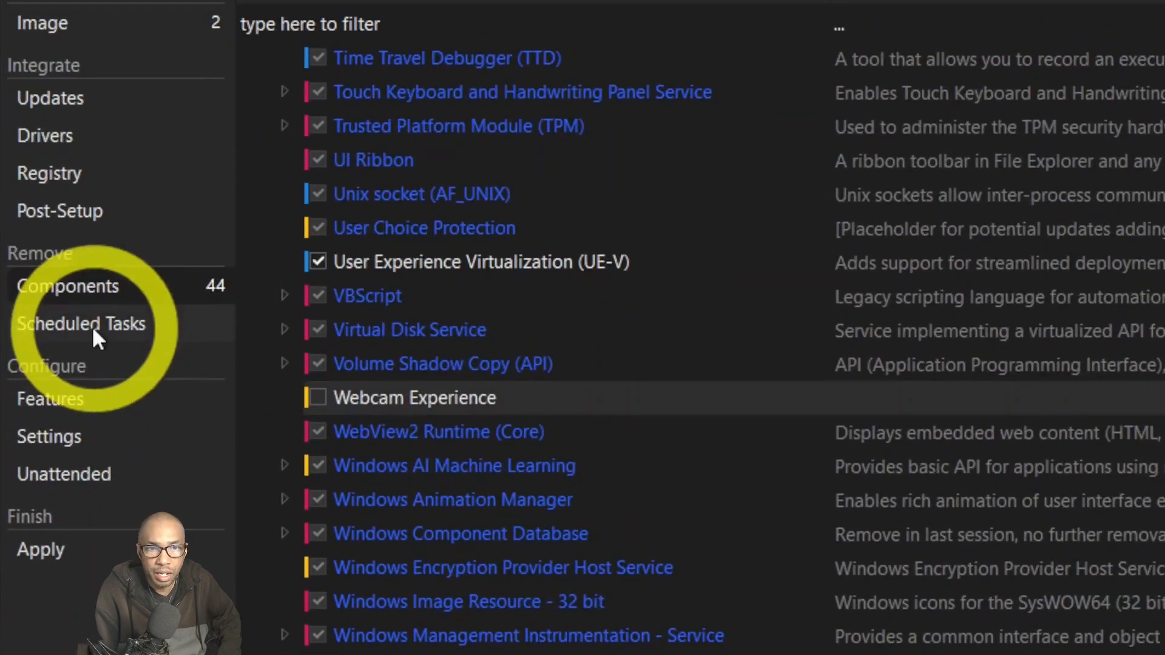
{"action": "left_click", "coordinate": [92, 326]}
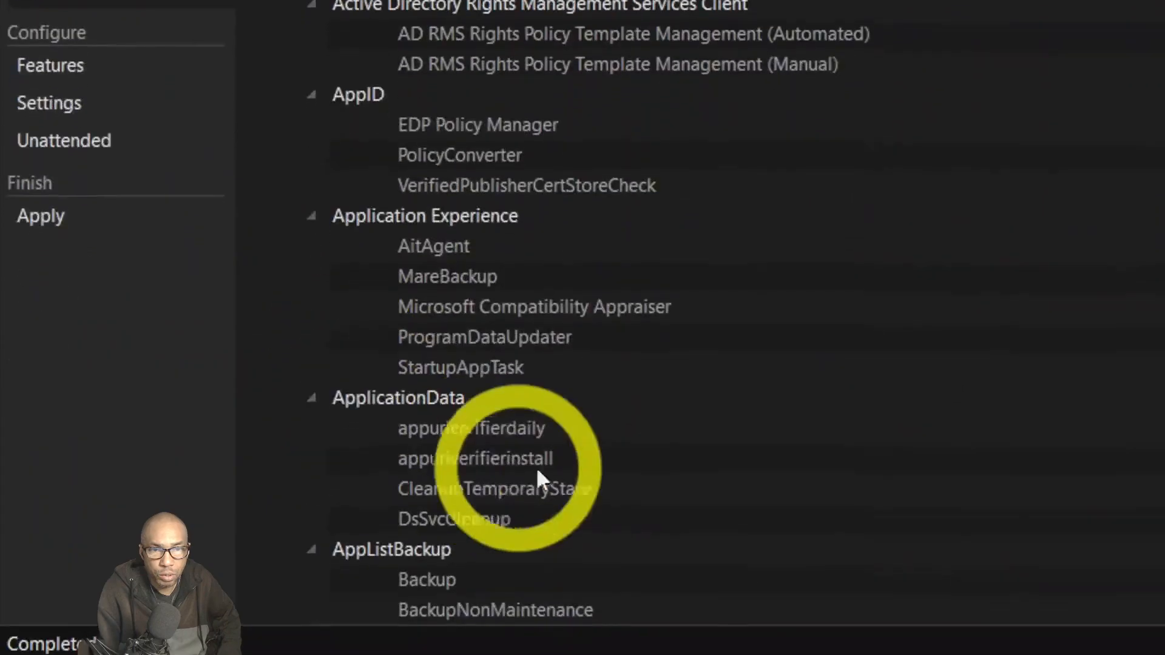
Enable Simple TCP/IP Services in Features, then bring up the Settings tweaks page.
{"action": "scroll", "coordinate": [536, 467], "scroll_direction": "down", "scroll_amount": 4}
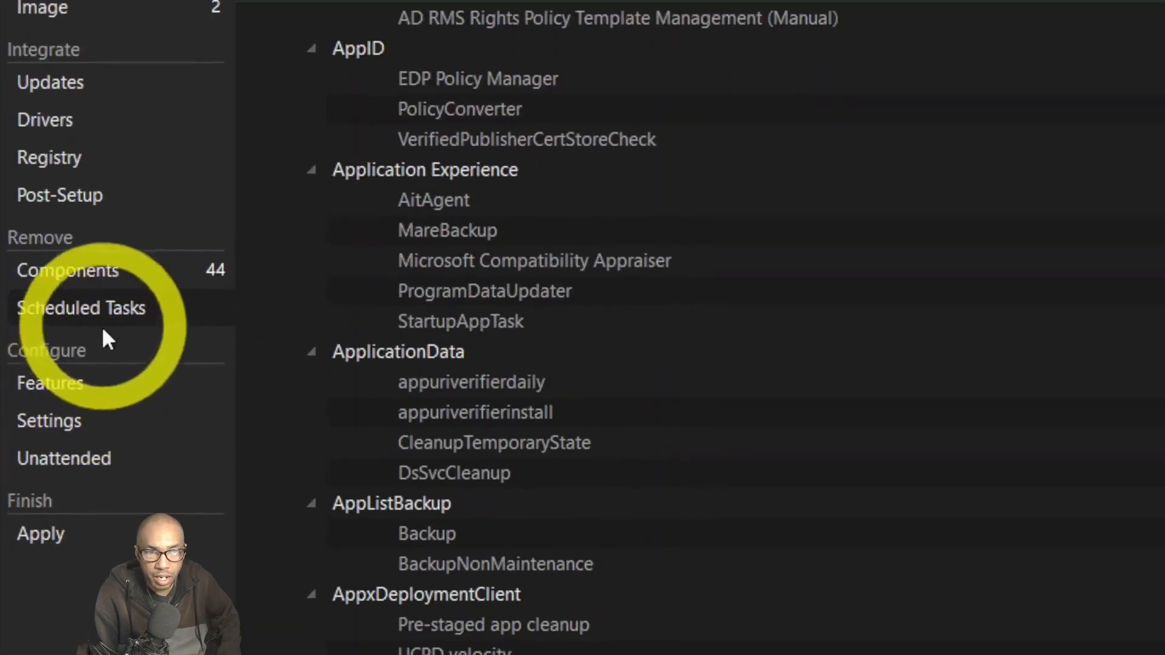
{"action": "left_click", "coordinate": [85, 384]}
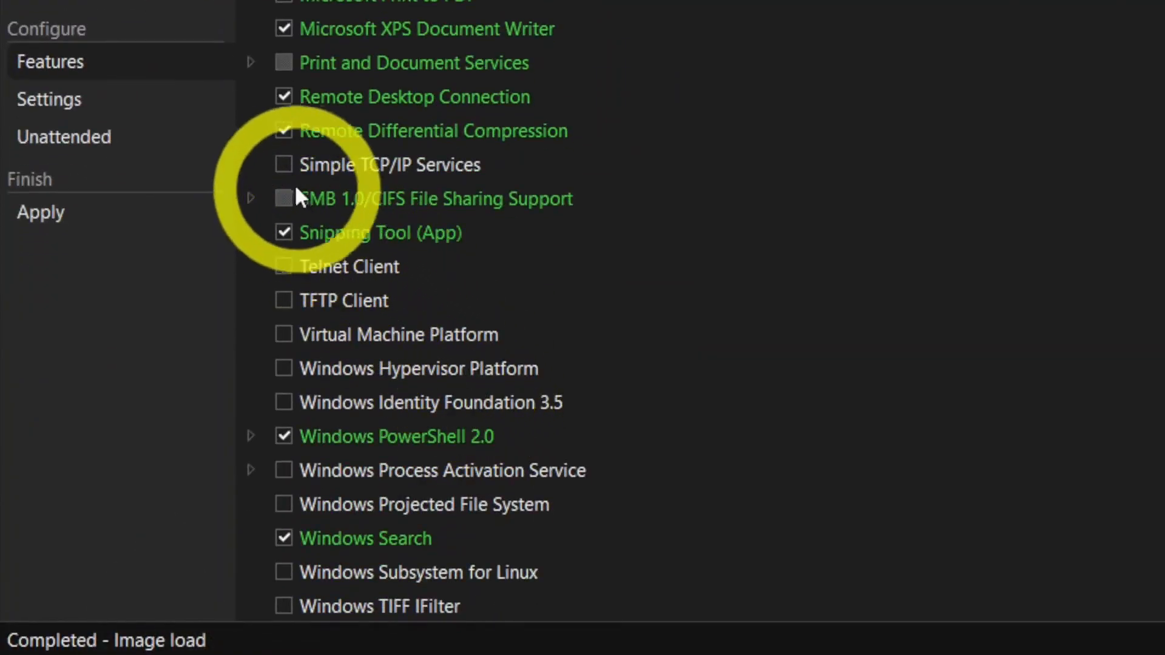
{"action": "left_click", "coordinate": [286, 166]}
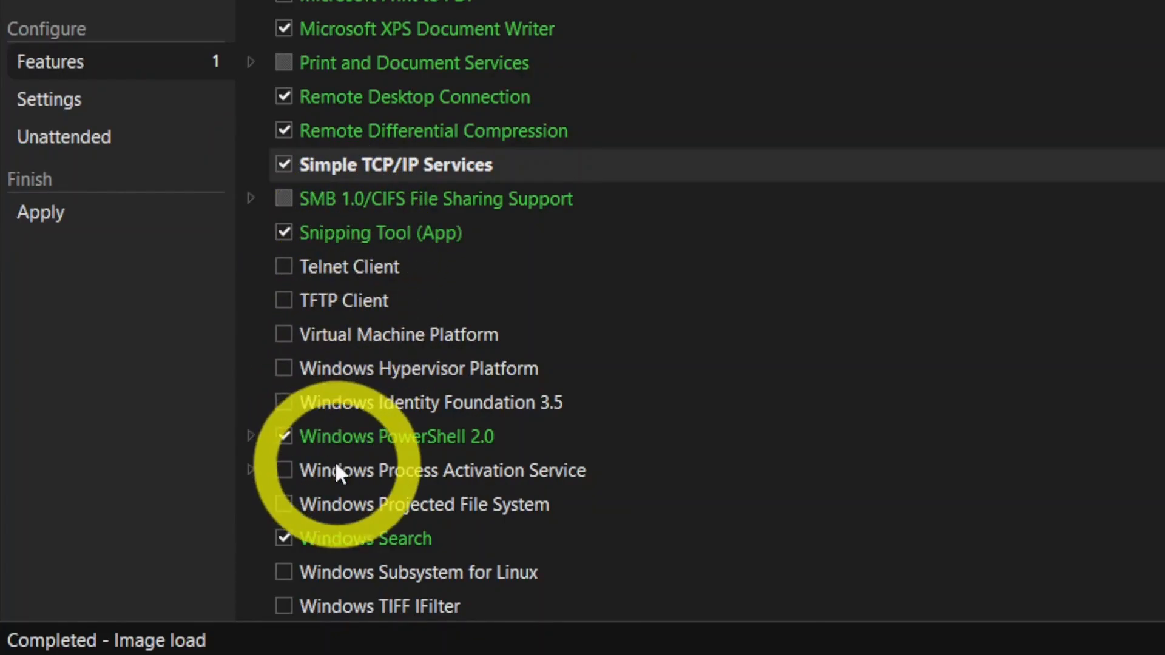
{"action": "scroll", "coordinate": [335, 476], "scroll_direction": "down", "scroll_amount": 1}
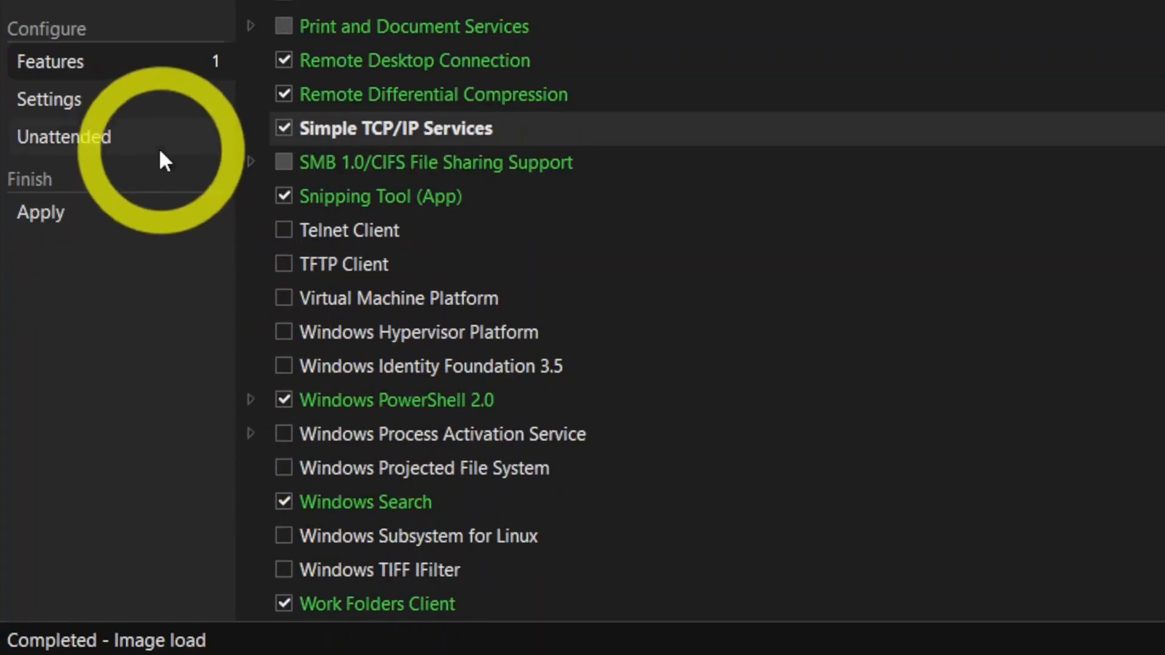
{"action": "left_click", "coordinate": [137, 104]}
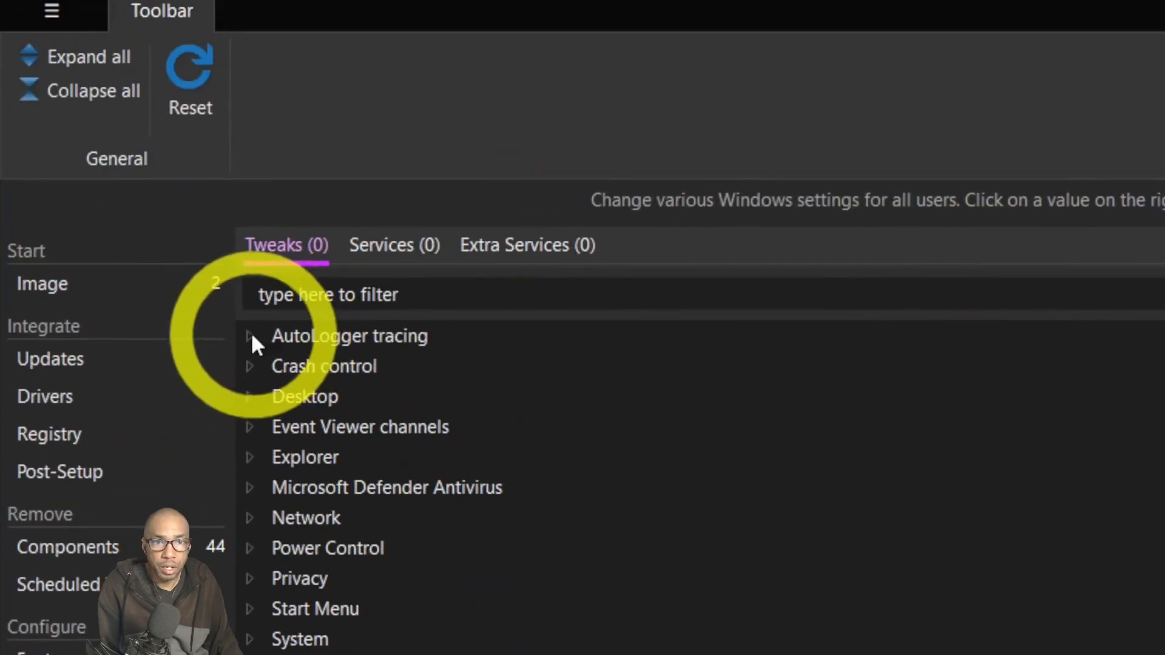
Check and collapse the AutoLogger tracing and Crash control tweaks, then expand and scroll through Desktop tweaks.
{"action": "left_click", "coordinate": [252, 335]}
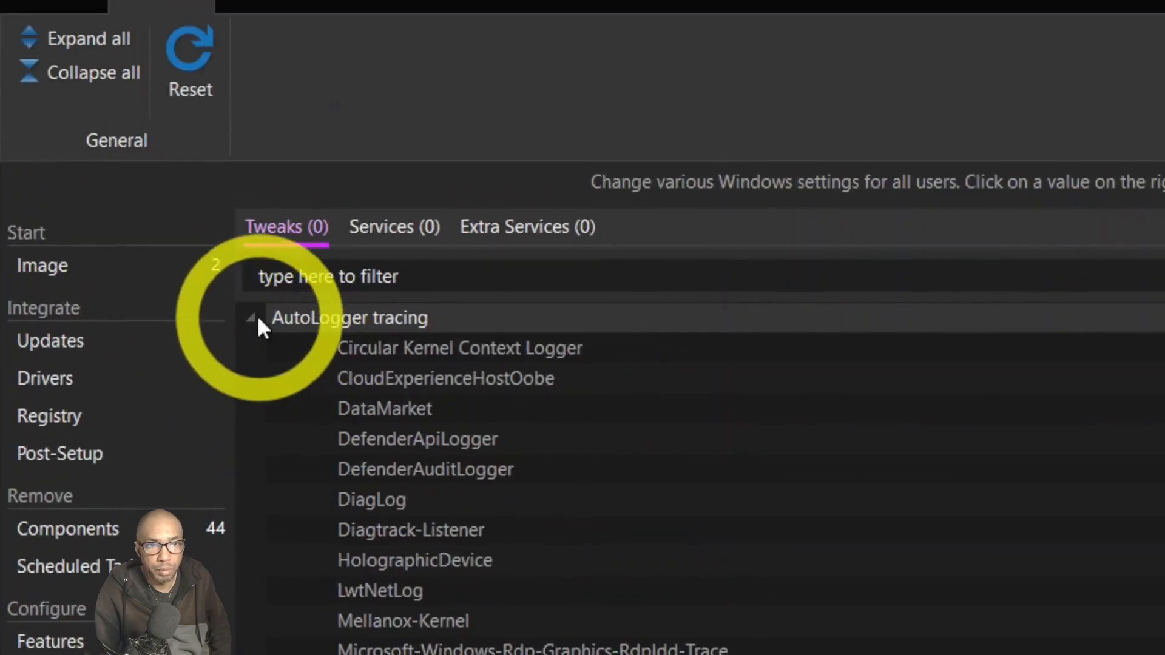
{"action": "left_click", "coordinate": [256, 316]}
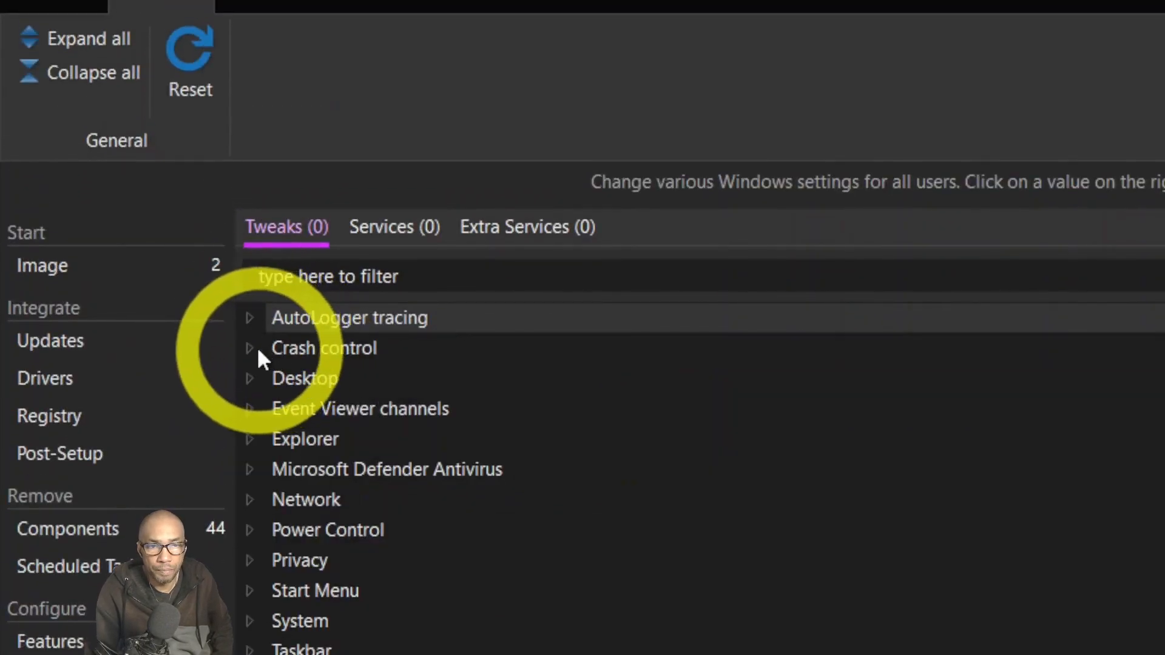
{"action": "left_click", "coordinate": [254, 349]}
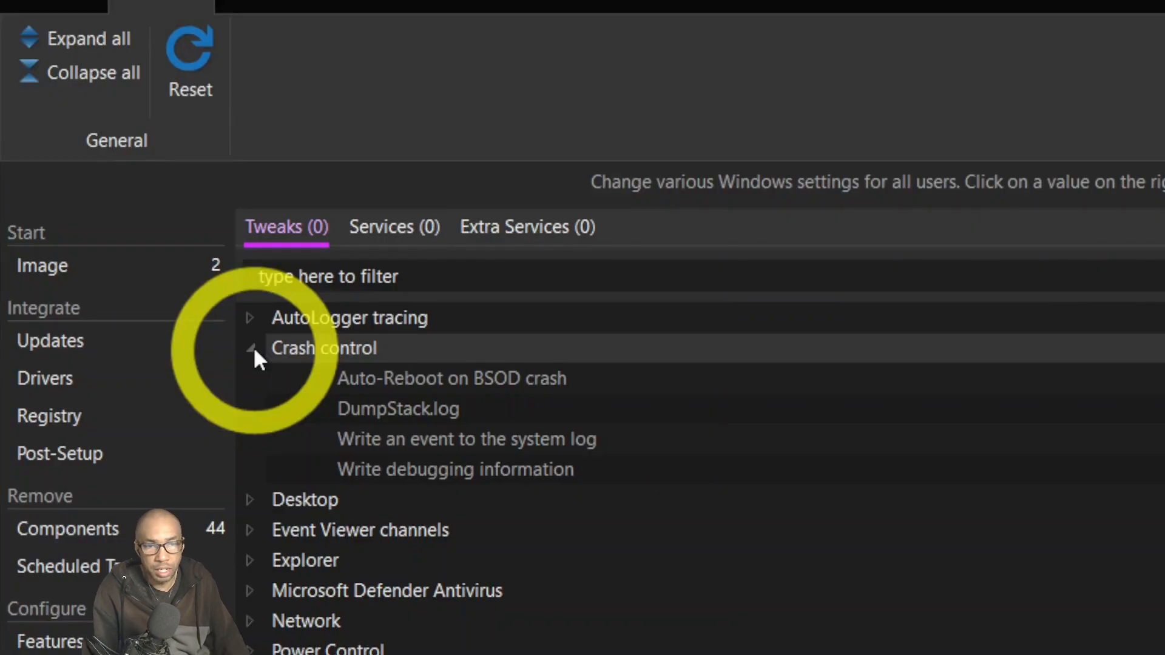
{"action": "left_click", "coordinate": [253, 347]}
{"action": "left_click", "coordinate": [251, 379]}
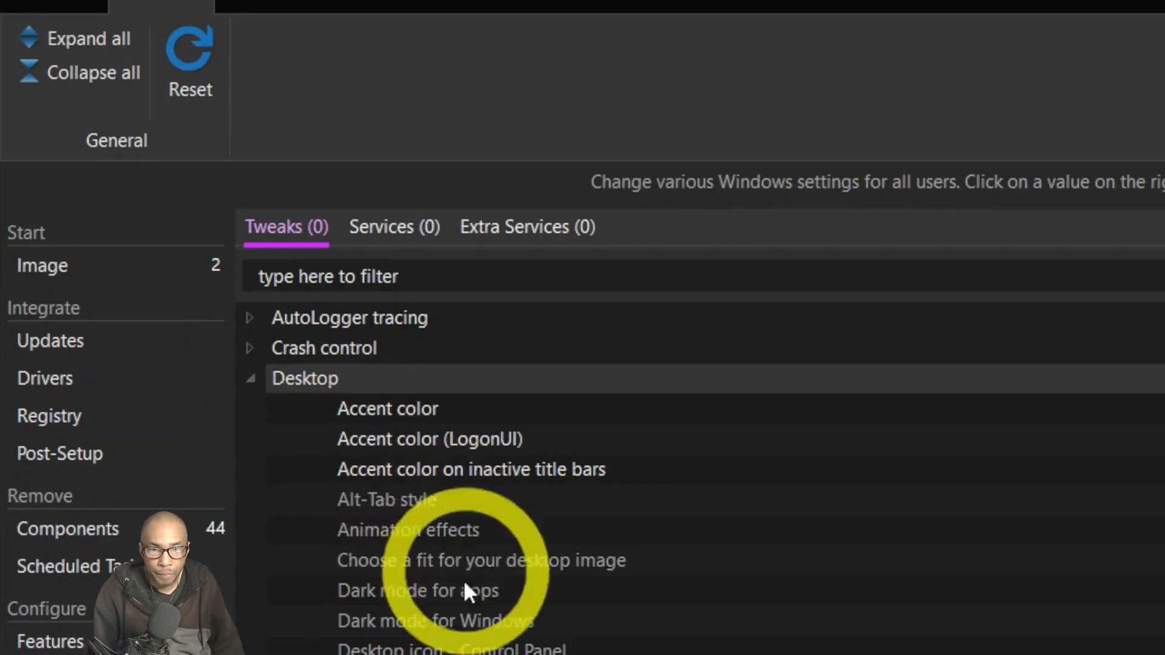
{"action": "scroll", "coordinate": [464, 580], "scroll_direction": "down", "scroll_amount": 2}
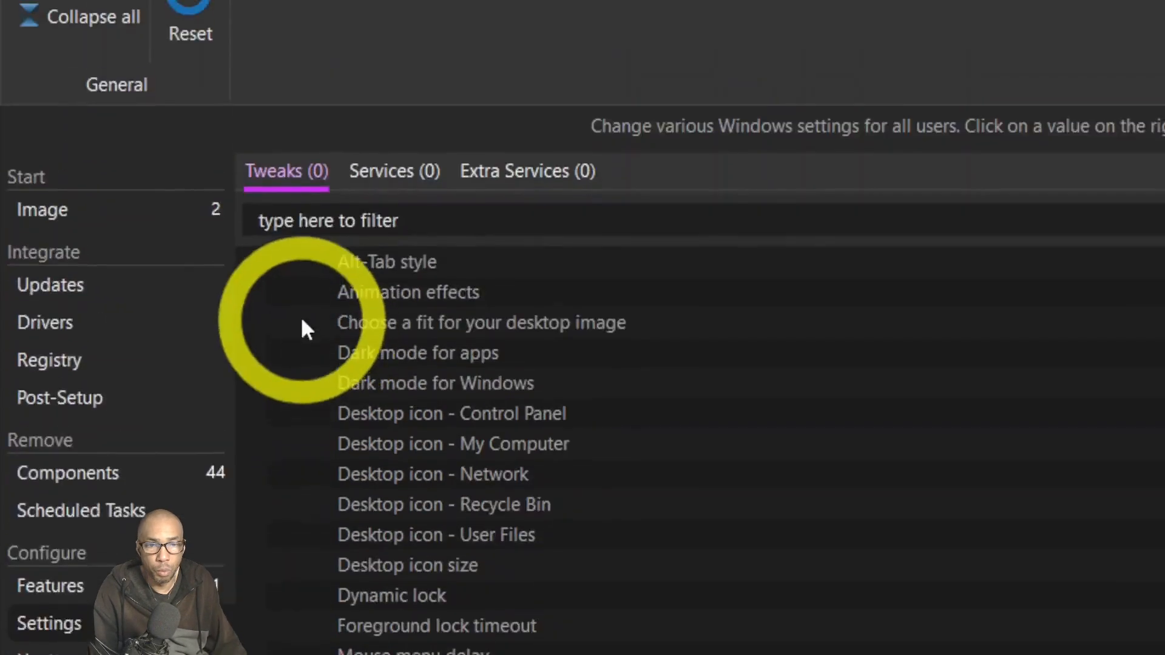
{"action": "scroll", "coordinate": [313, 479], "scroll_direction": "down", "scroll_amount": 3}
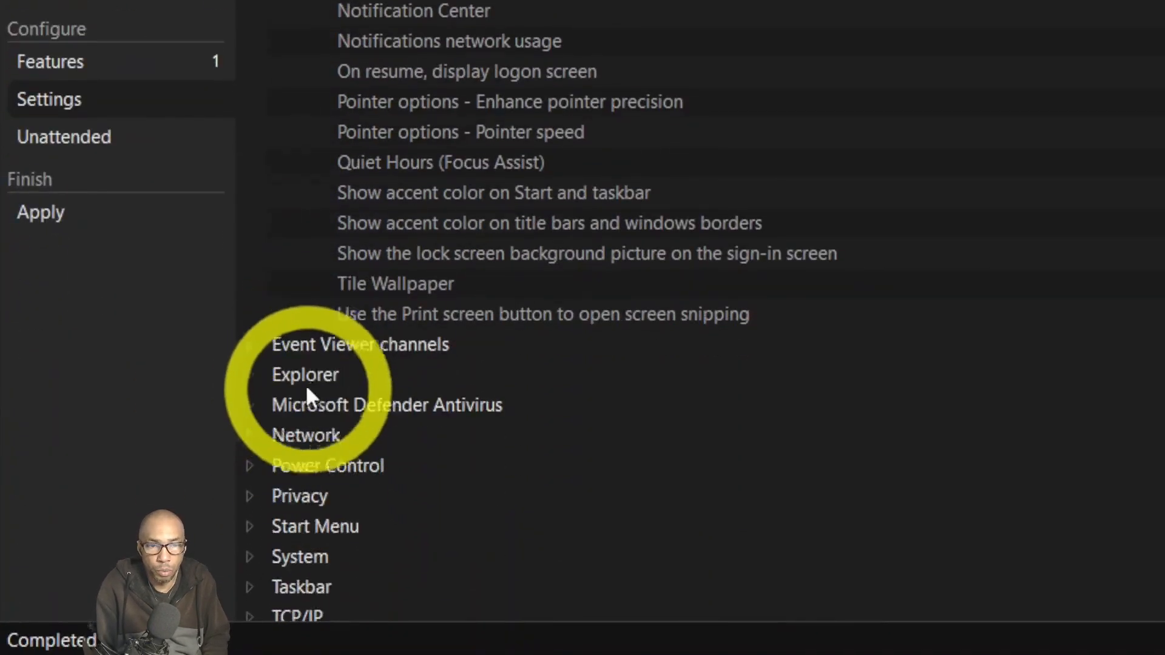
{"action": "scroll", "coordinate": [306, 391], "scroll_direction": "down", "scroll_amount": 3}
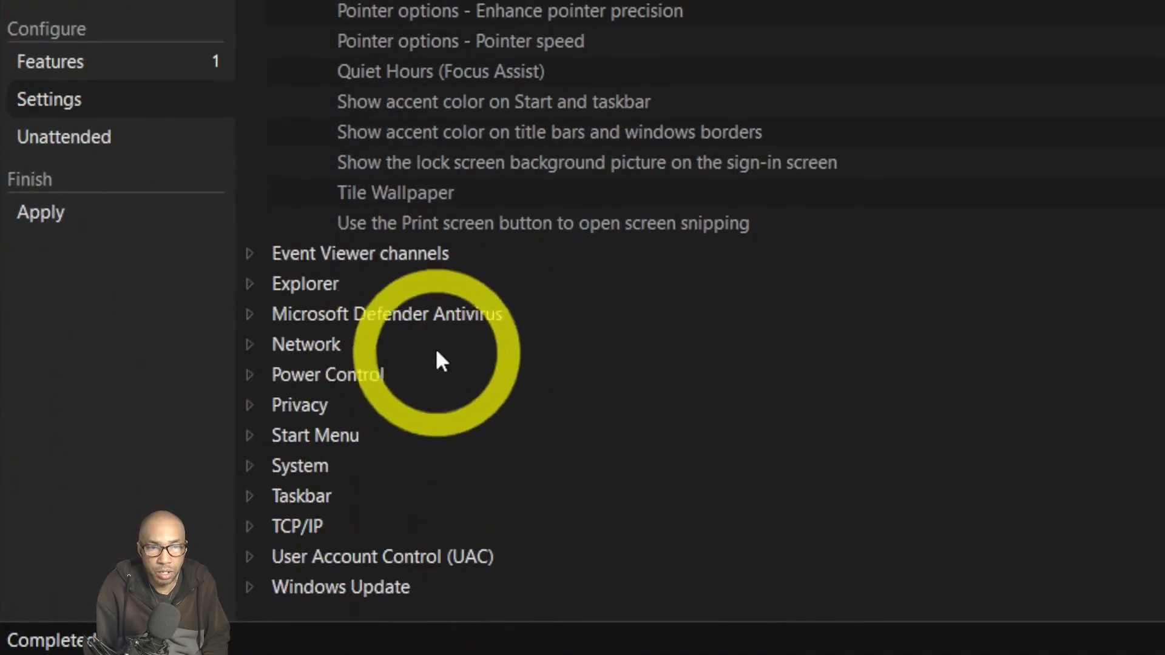
Expand Event Viewer channels and scroll their Enabled/Disabled states down to the OpenSSH channels.
{"action": "left_click", "coordinate": [243, 253]}
{"action": "scroll", "coordinate": [358, 252], "scroll_direction": "down", "scroll_amount": 3}
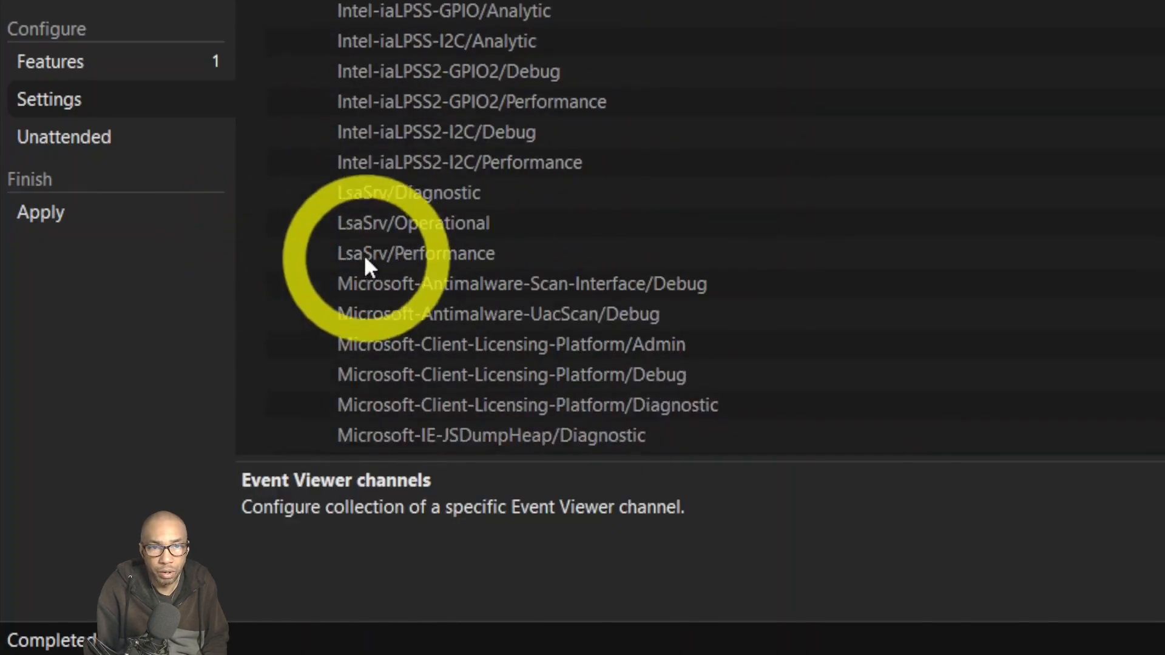
{"action": "scroll", "coordinate": [363, 260], "scroll_direction": "down", "scroll_amount": 3}
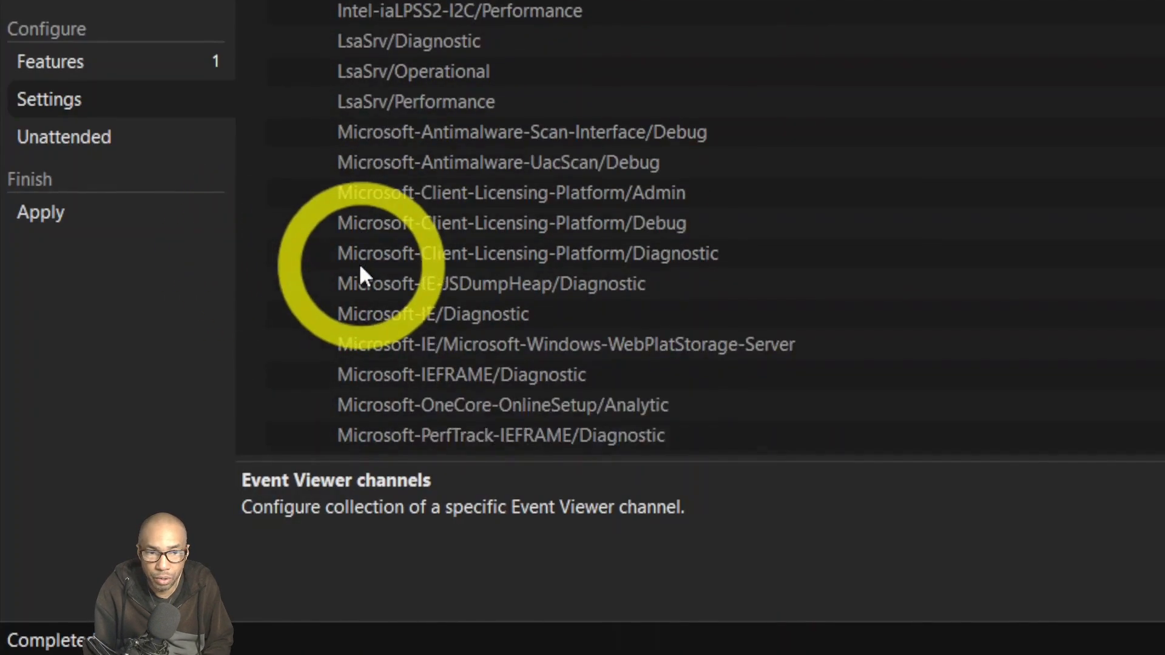
{"action": "scroll", "coordinate": [493, 252], "scroll_direction": "down", "scroll_amount": 3}
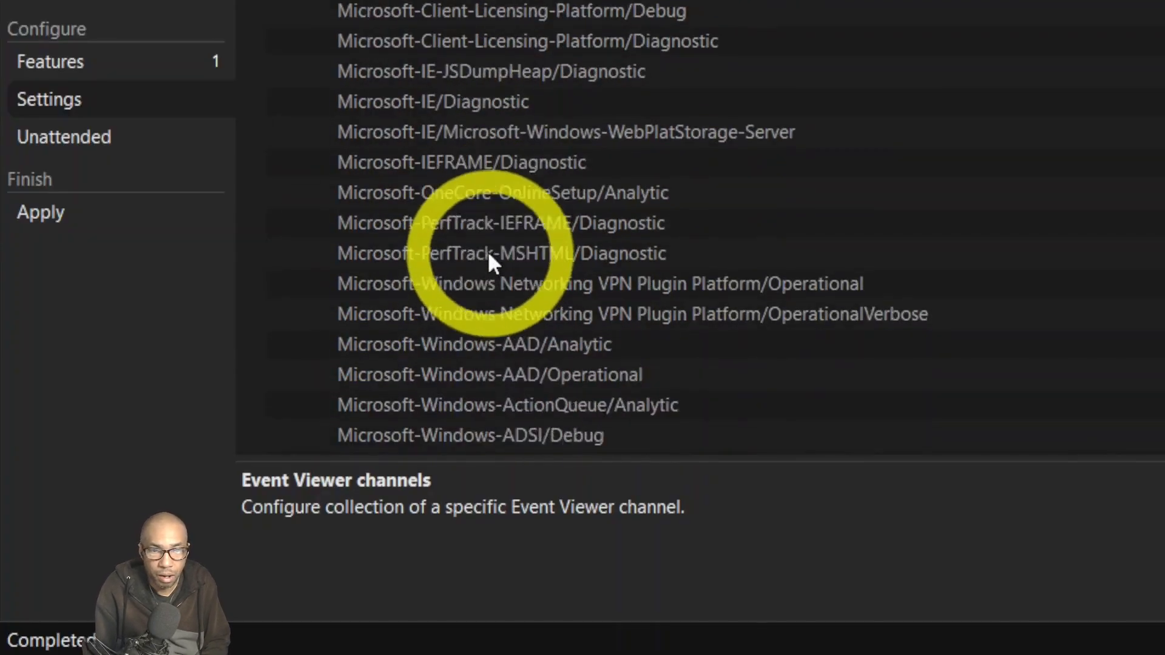
{"action": "scroll", "coordinate": [489, 257], "scroll_direction": "down", "scroll_amount": 5}
{"action": "scroll", "coordinate": [454, 302], "scroll_direction": "down", "scroll_amount": 2}
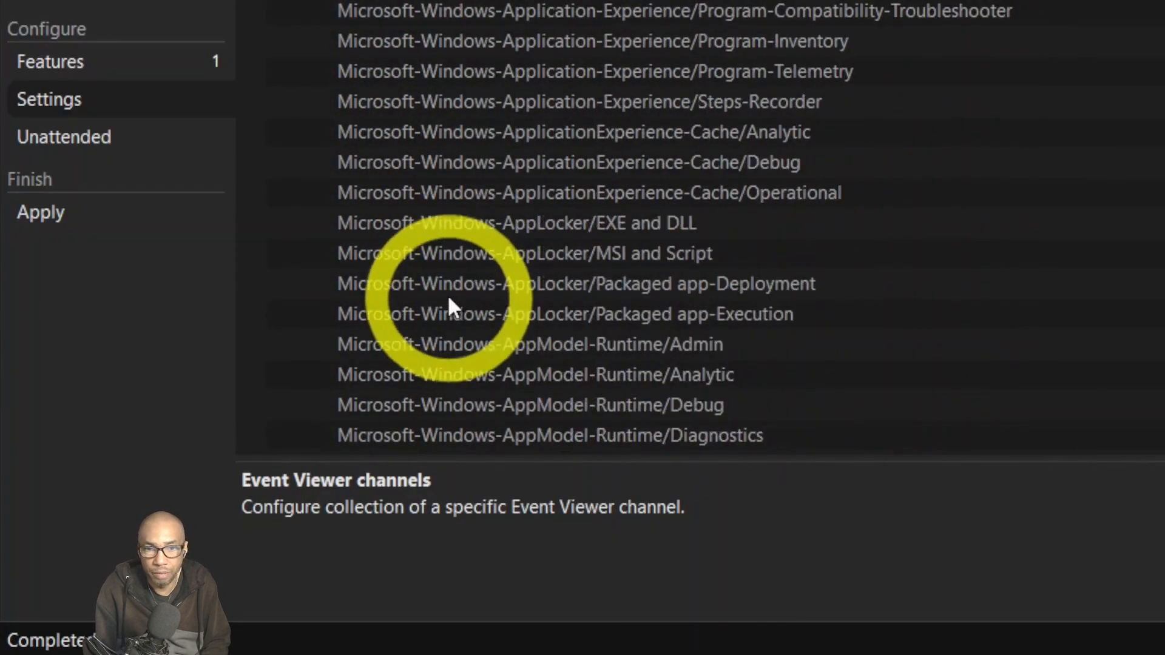
{"action": "scroll", "coordinate": [449, 307], "scroll_direction": "down", "scroll_amount": 1}
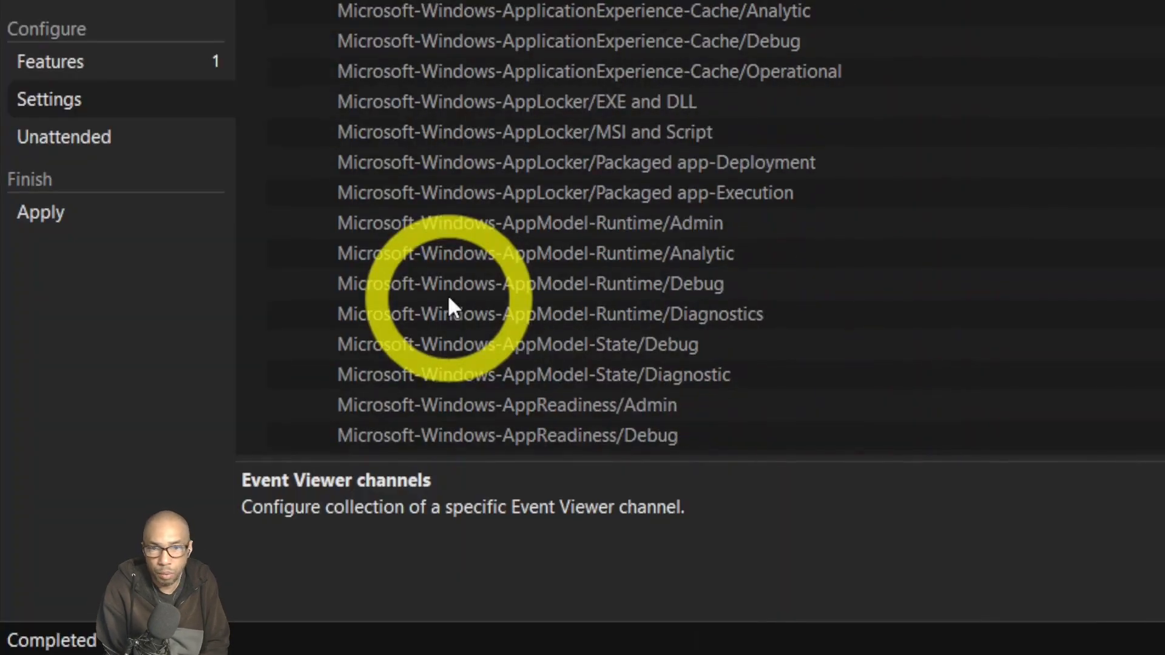
{"action": "scroll", "coordinate": [449, 305], "scroll_direction": "down", "scroll_amount": 6}
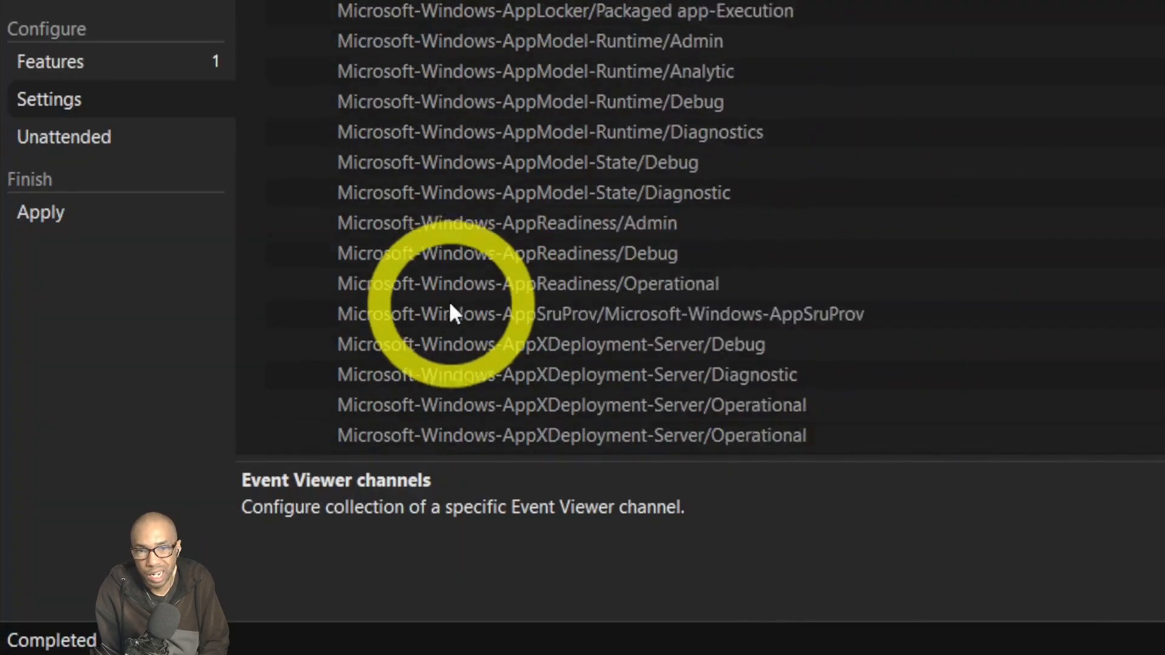
{"action": "scroll", "coordinate": [456, 302], "scroll_direction": "down", "scroll_amount": 12}
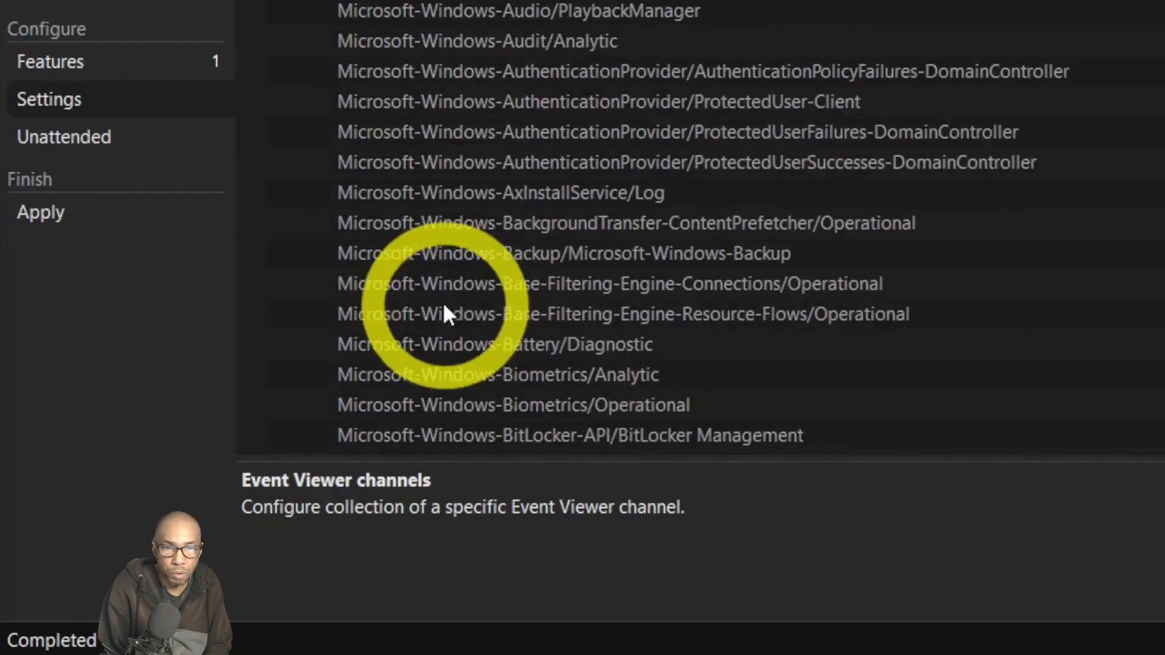
{"action": "scroll", "coordinate": [441, 316], "scroll_direction": "down", "scroll_amount": 13}
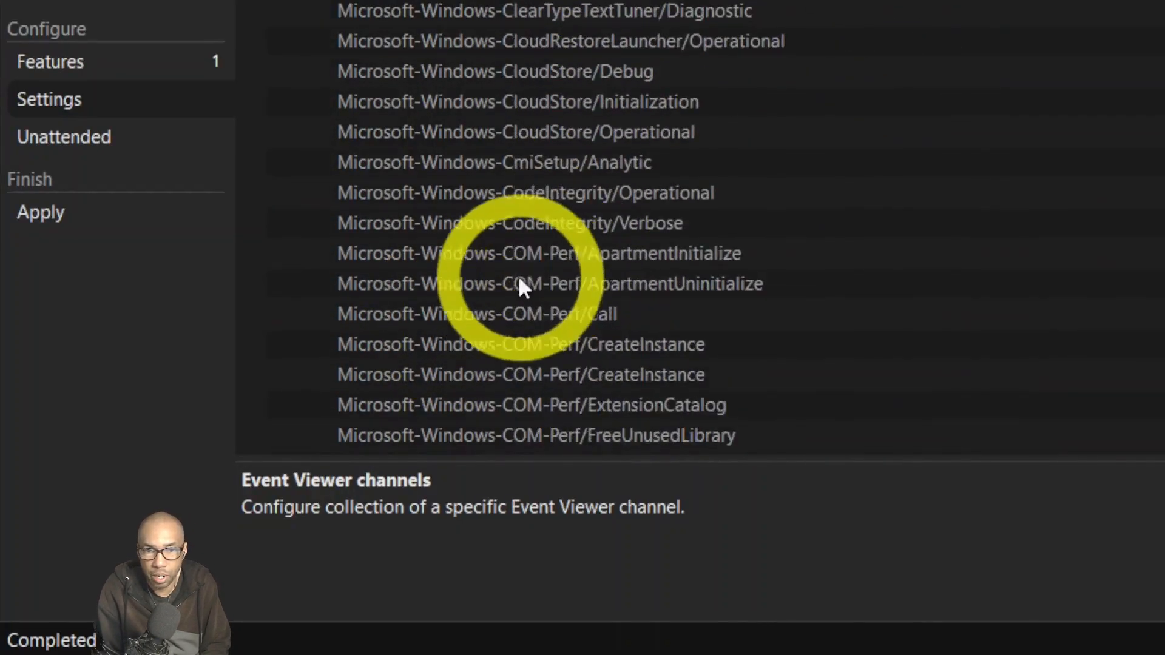
{"action": "scroll", "coordinate": [507, 306], "scroll_direction": "down", "scroll_amount": 16}
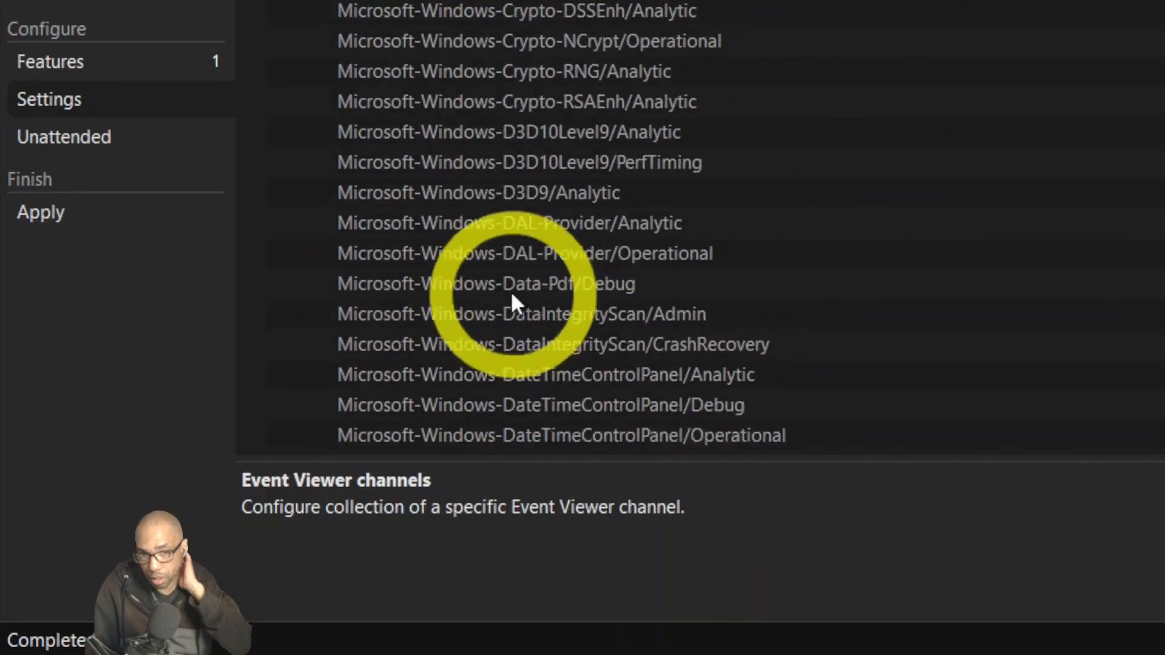
{"action": "scroll", "coordinate": [502, 315], "scroll_direction": "down", "scroll_amount": 13}
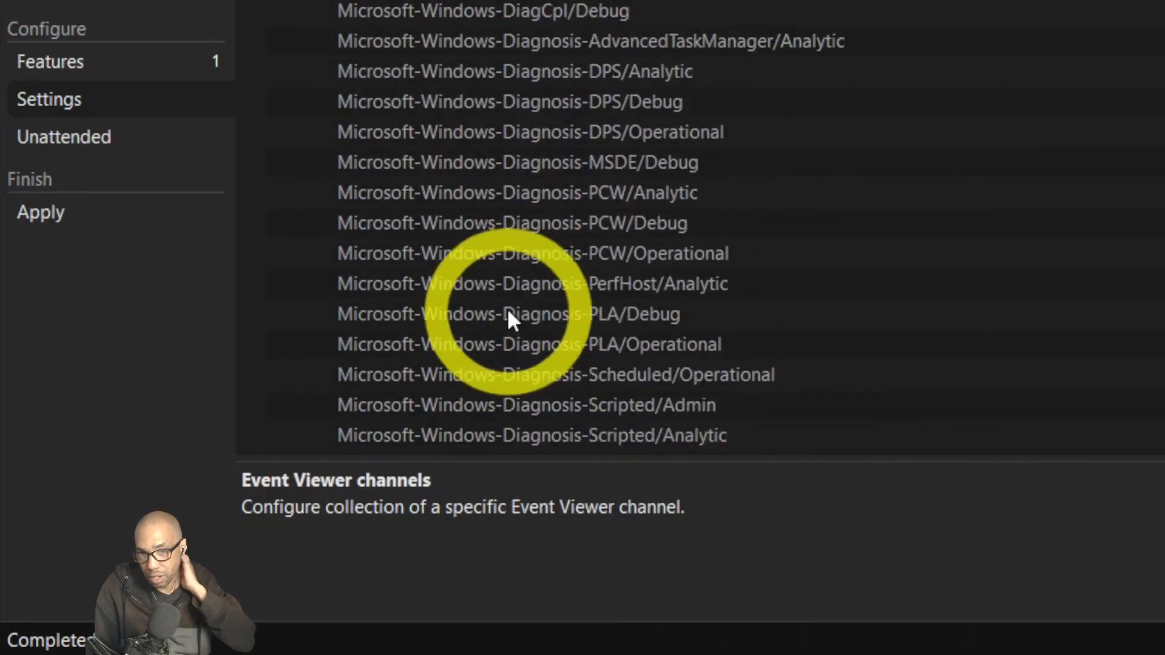
{"action": "scroll", "coordinate": [585, 311], "scroll_direction": "down", "scroll_amount": 13}
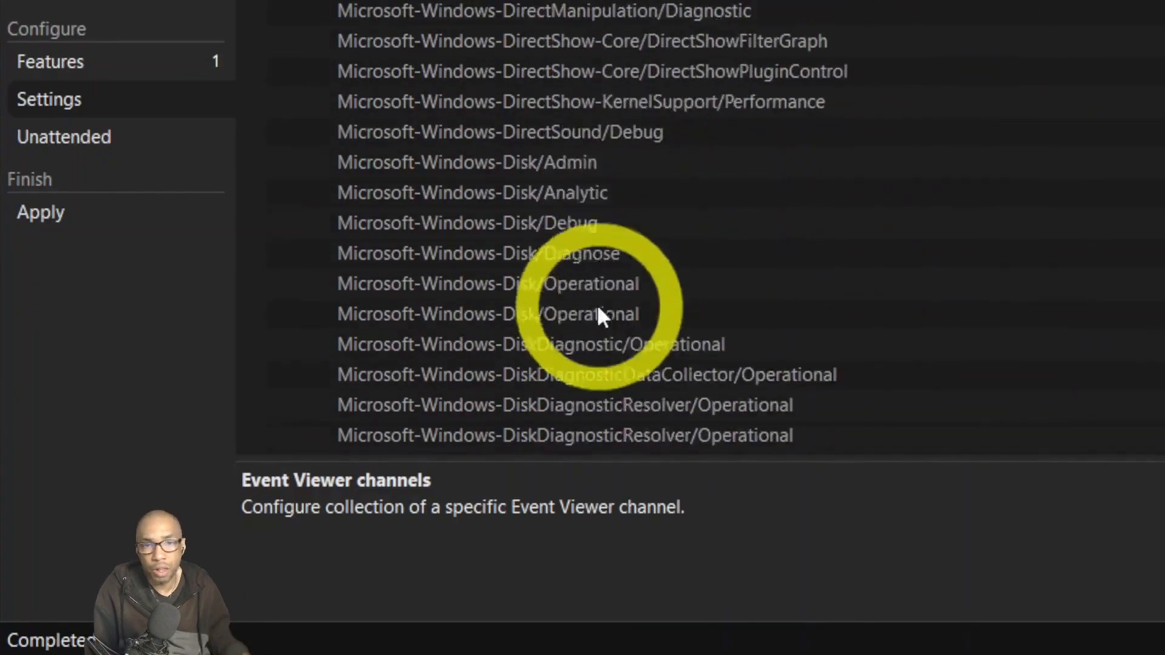
{"action": "scroll", "coordinate": [613, 286], "scroll_direction": "down", "scroll_amount": 12}
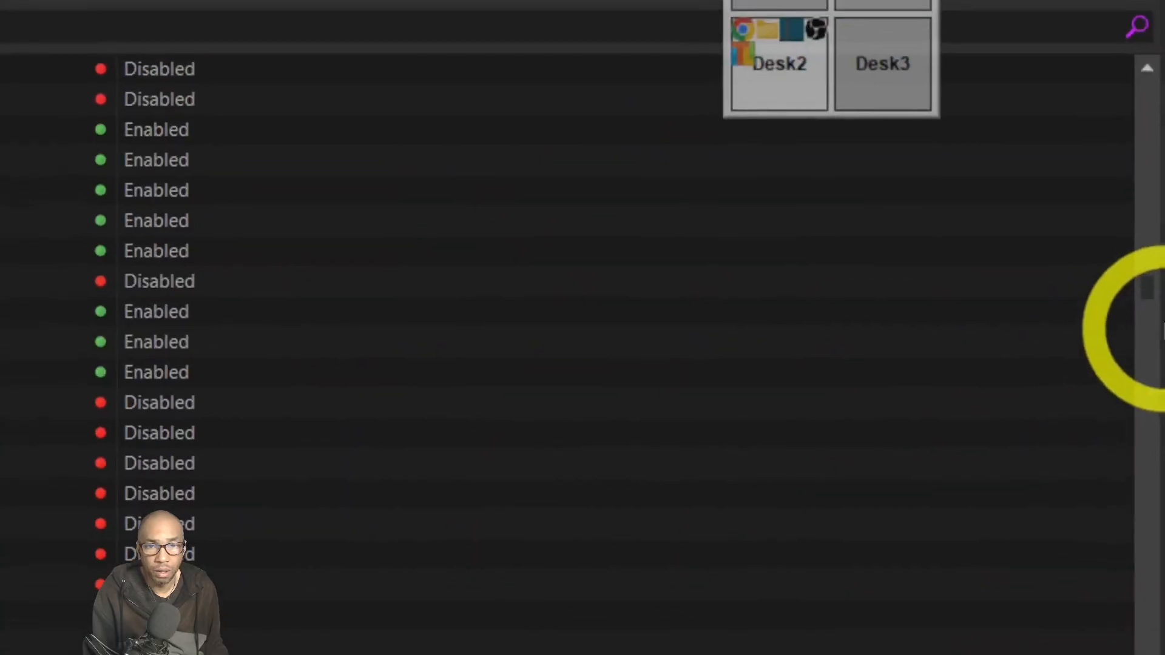
{"action": "scroll", "coordinate": [1142, 322], "scroll_direction": "down", "scroll_amount": 10}
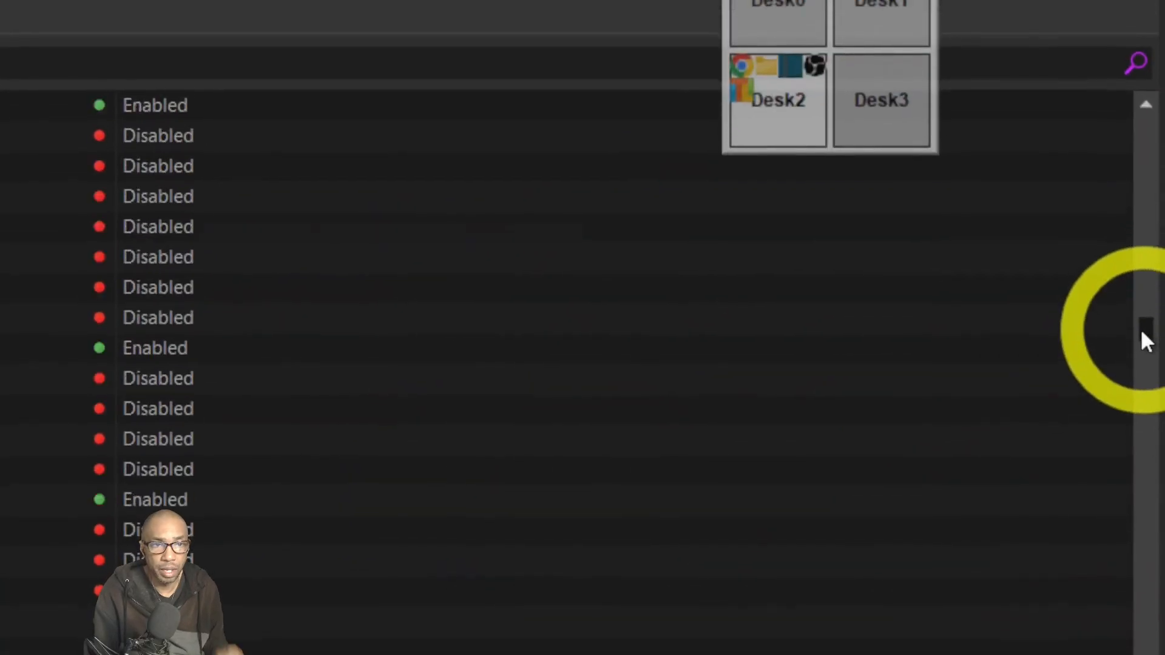
{"action": "scroll", "coordinate": [1141, 337], "scroll_direction": "down", "scroll_amount": 10}
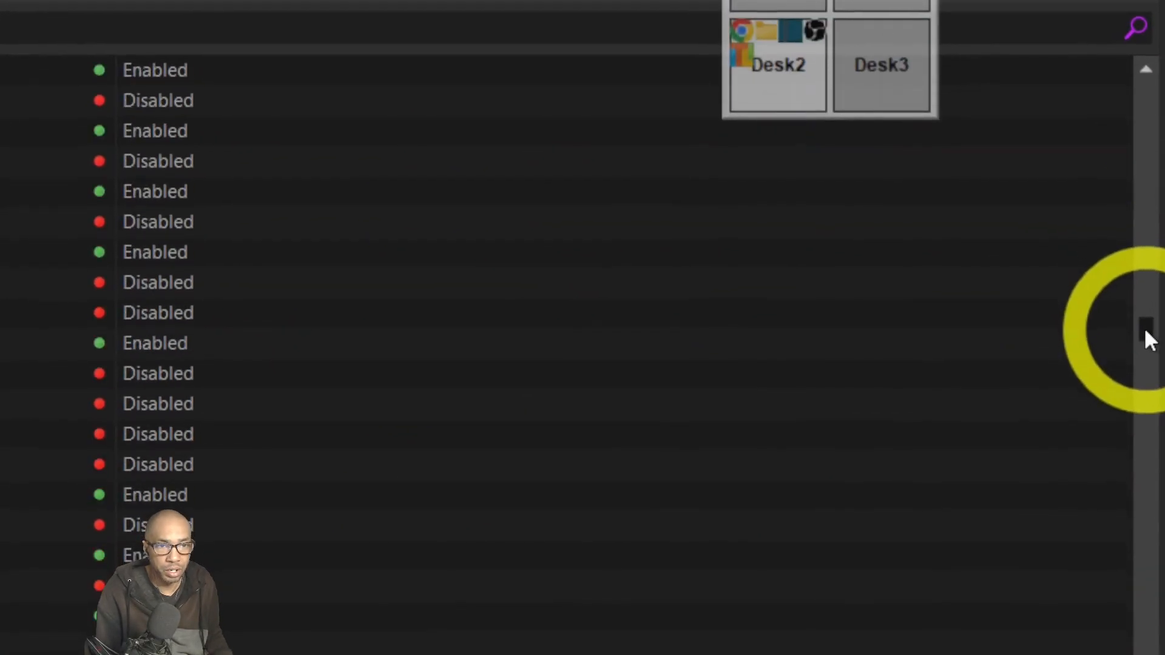
{"action": "scroll", "coordinate": [1152, 340], "scroll_direction": "down", "scroll_amount": 5}
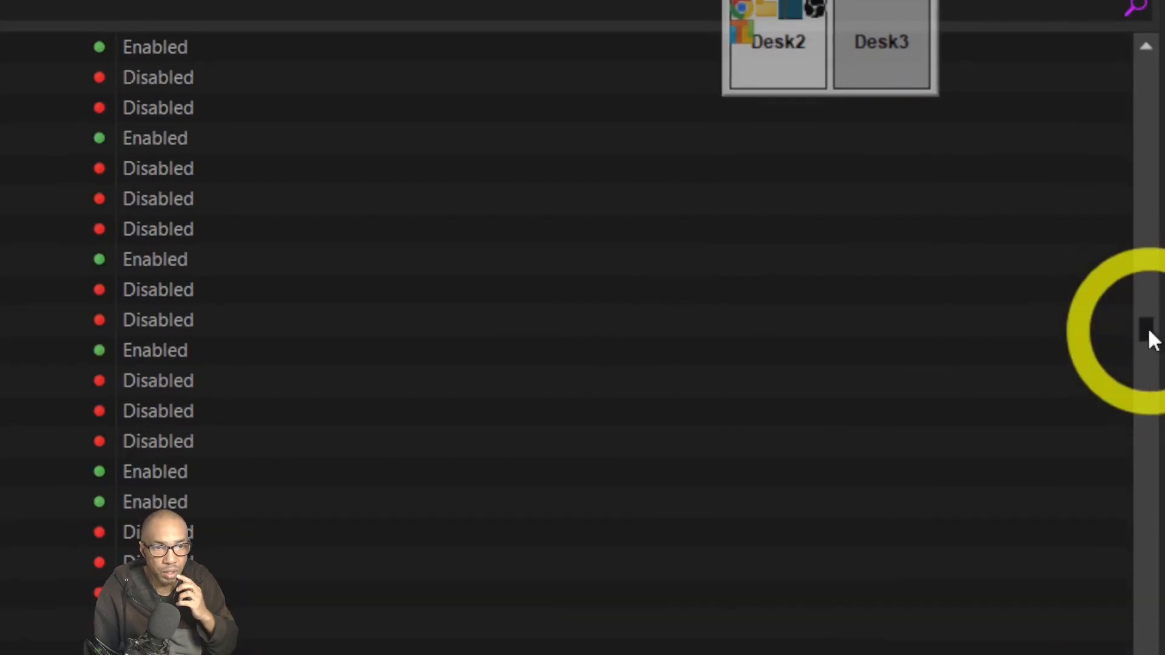
{"action": "scroll", "coordinate": [1152, 340], "scroll_direction": "down", "scroll_amount": 5}
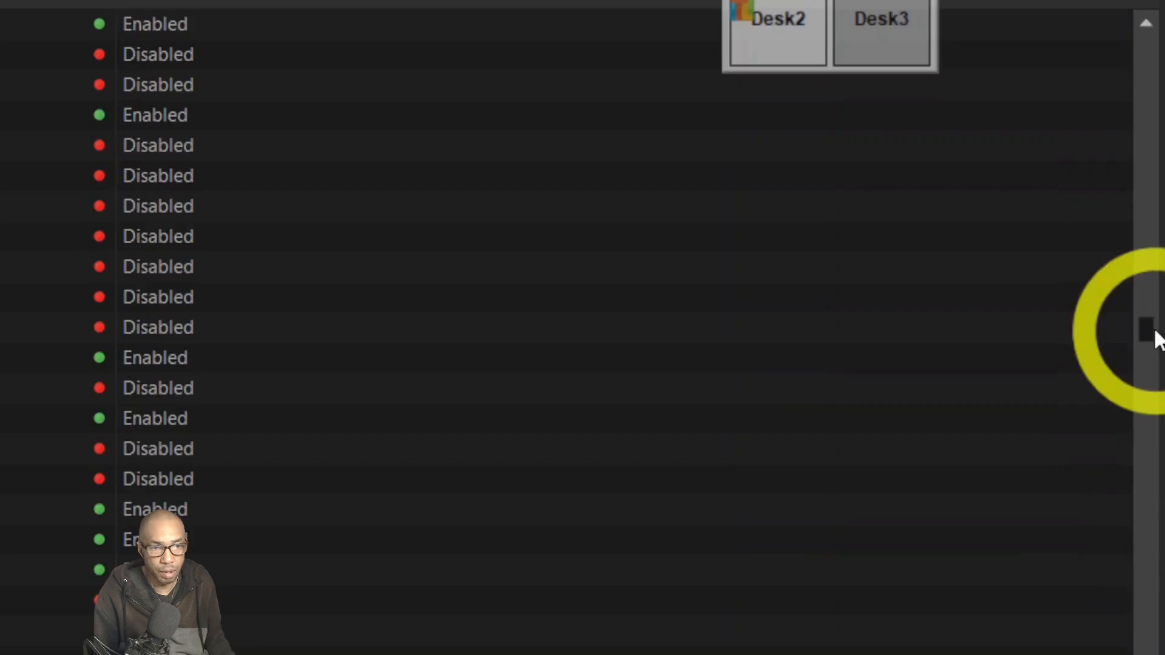
{"action": "scroll", "coordinate": [1156, 340], "scroll_direction": "down", "scroll_amount": 10}
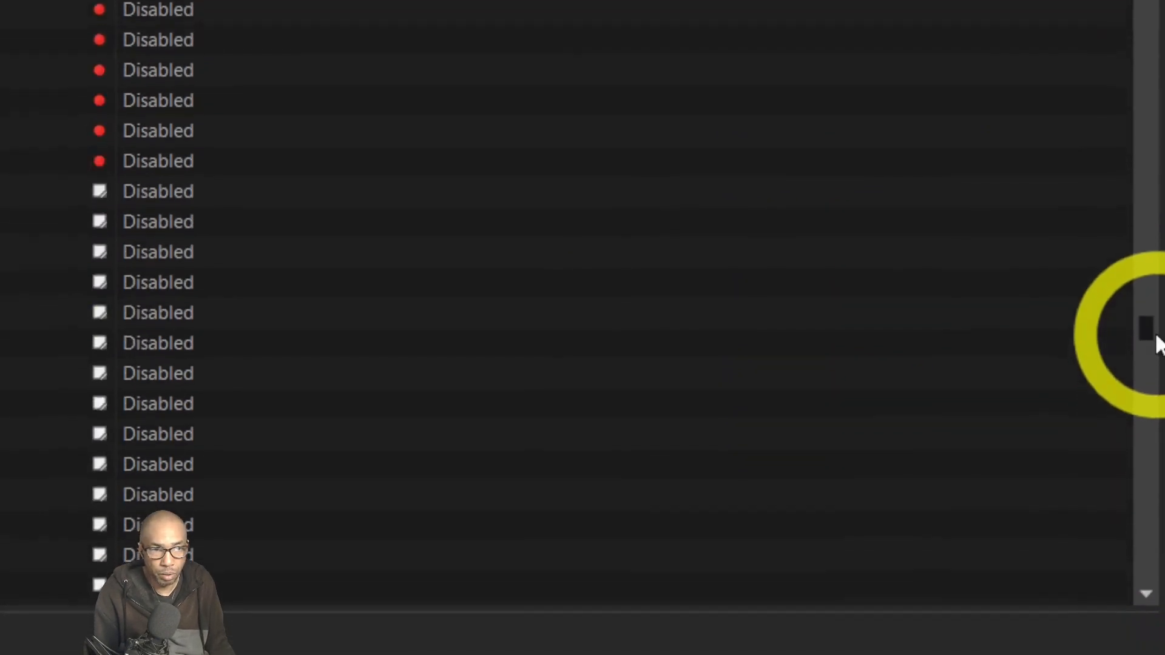
{"action": "scroll", "coordinate": [1156, 340], "scroll_direction": "down", "scroll_amount": 15}
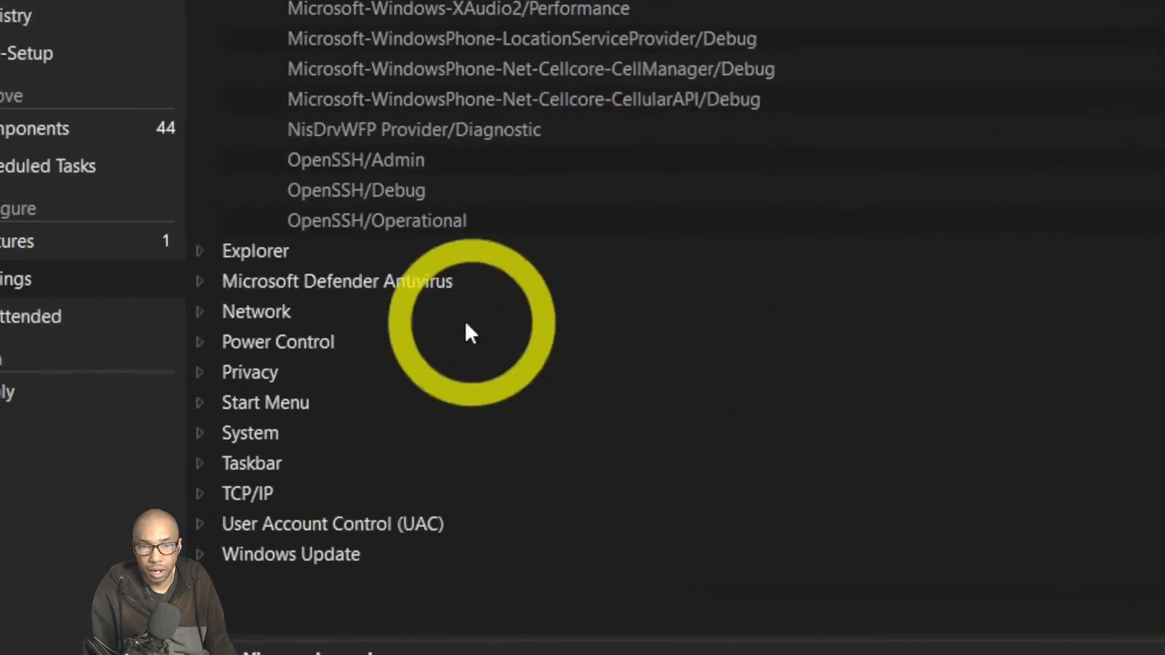
Expand the Explorer and Microsoft Defender Antivirus tweak categories.
{"action": "left_click", "coordinate": [240, 252]}
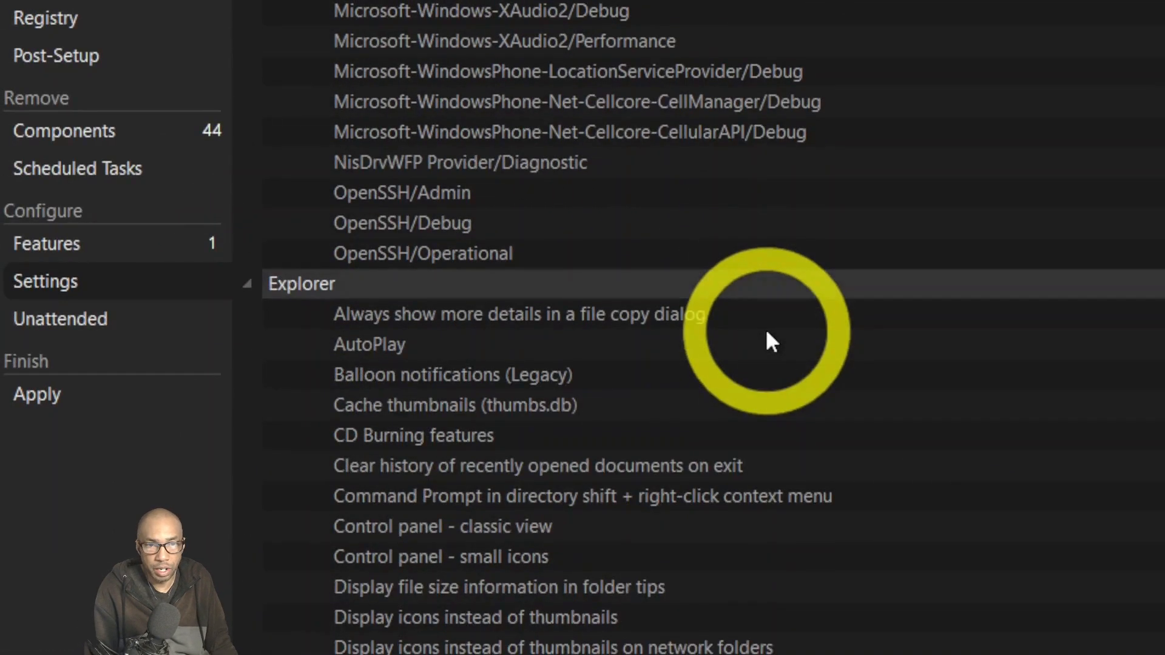
{"action": "scroll", "coordinate": [737, 333], "scroll_direction": "down", "scroll_amount": 3}
{"action": "scroll", "coordinate": [735, 345], "scroll_direction": "down", "scroll_amount": 8}
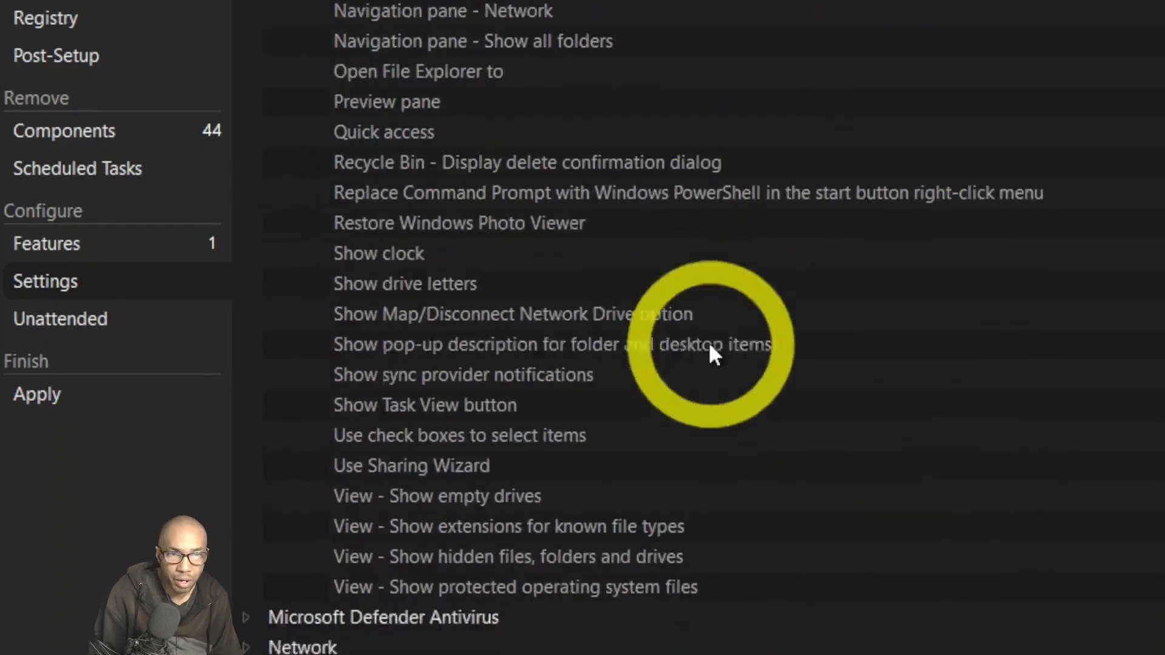
{"action": "left_click", "coordinate": [247, 435]}
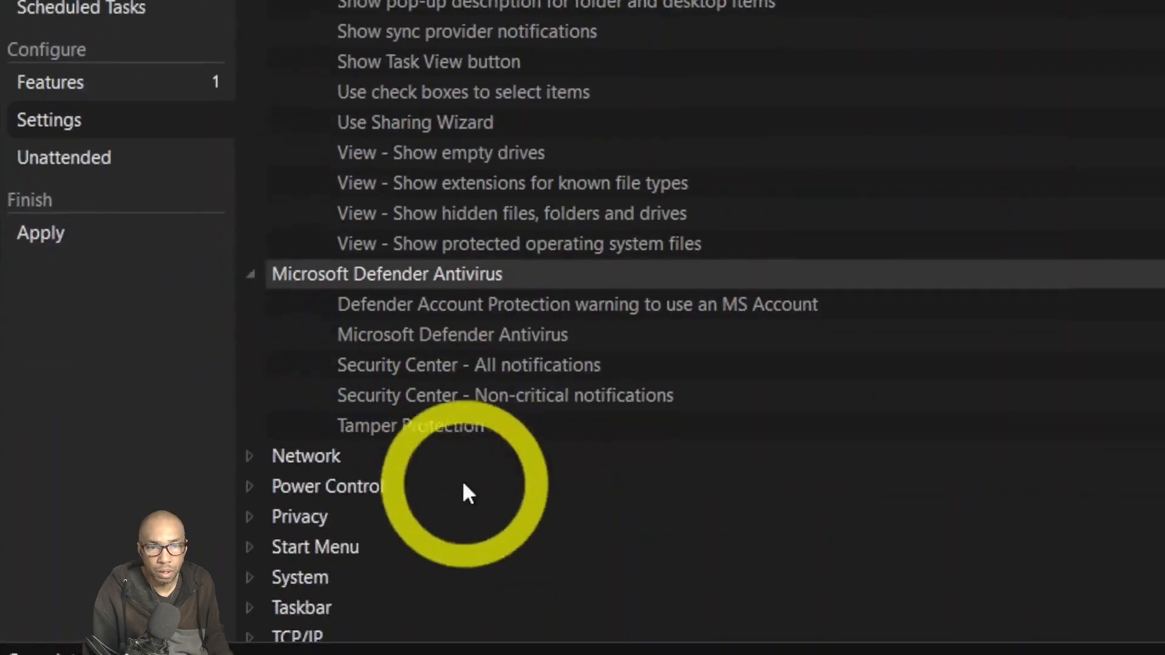
Expand Network, Power Control (Fast Startup, Hibernate) and the Privacy tweak groups.
{"action": "left_click", "coordinate": [252, 435]}
{"action": "scroll", "coordinate": [566, 383], "scroll_direction": "down", "scroll_amount": 4}
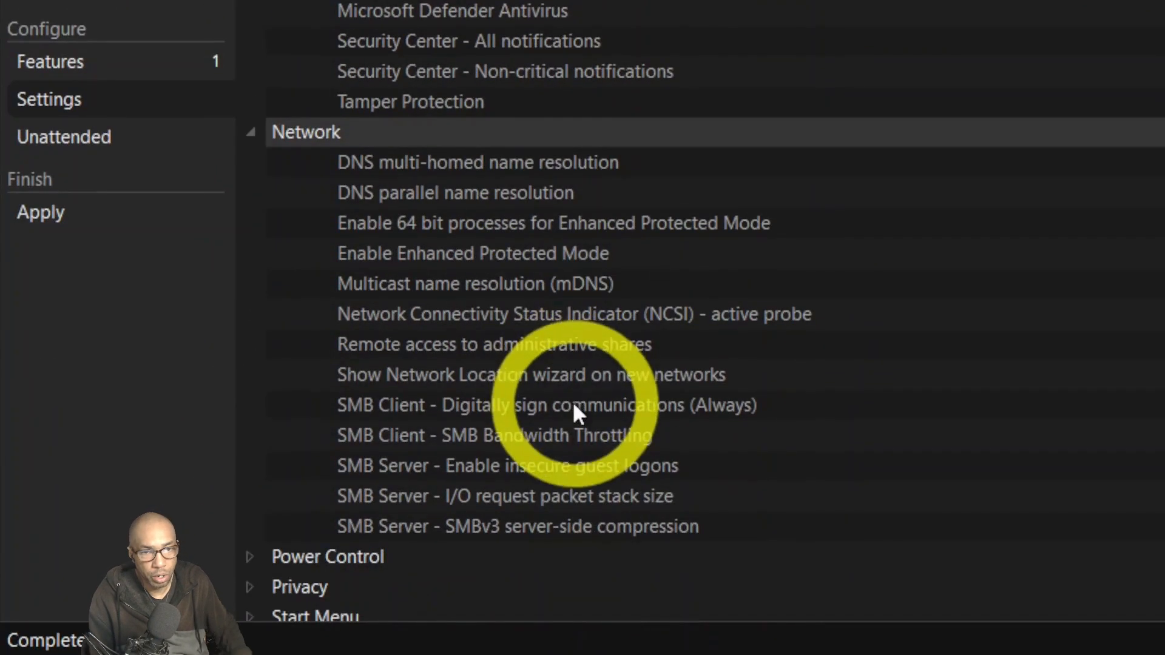
{"action": "scroll", "coordinate": [570, 404], "scroll_direction": "down", "scroll_amount": 2}
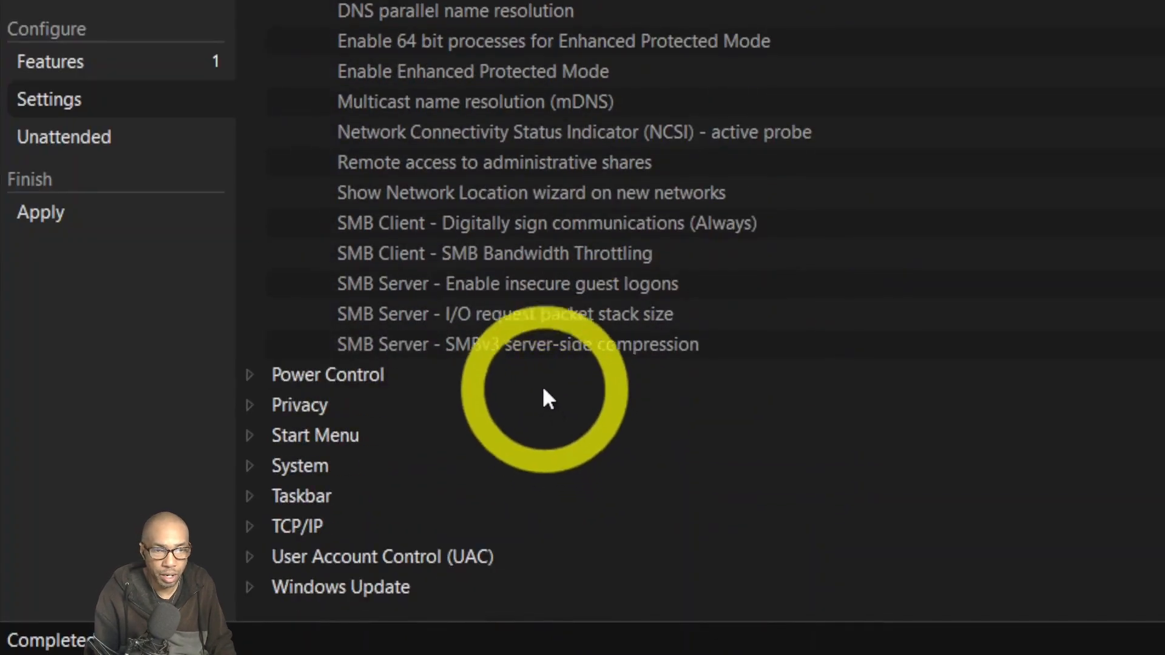
{"action": "left_click", "coordinate": [248, 376]}
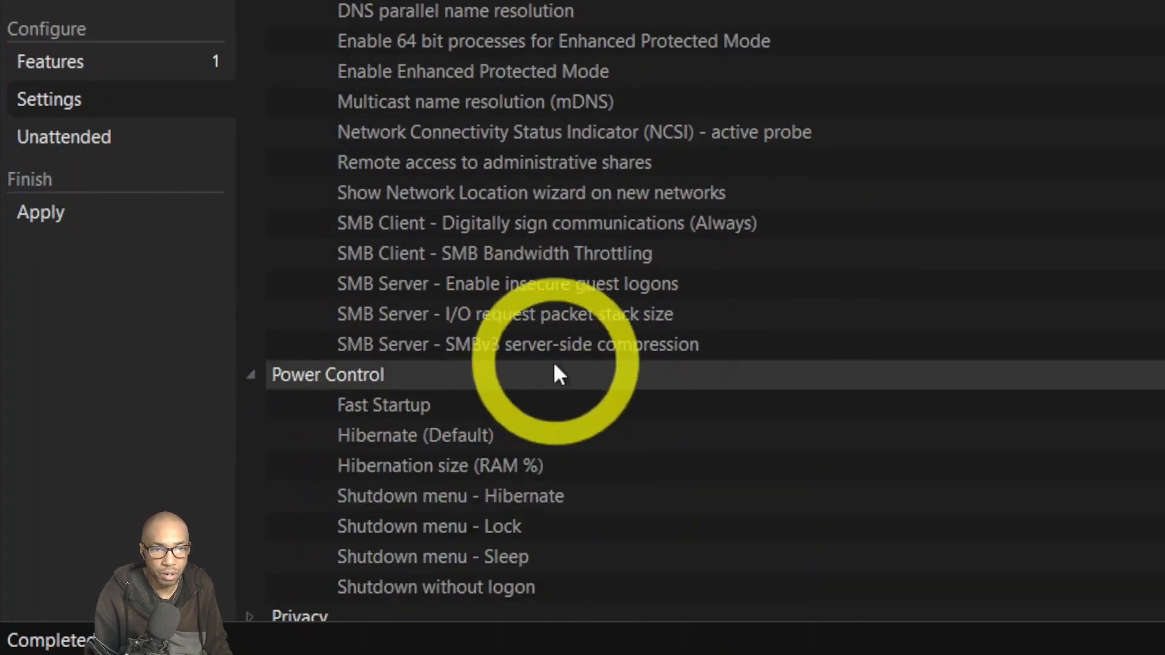
{"action": "scroll", "coordinate": [552, 376], "scroll_direction": "down", "scroll_amount": 1}
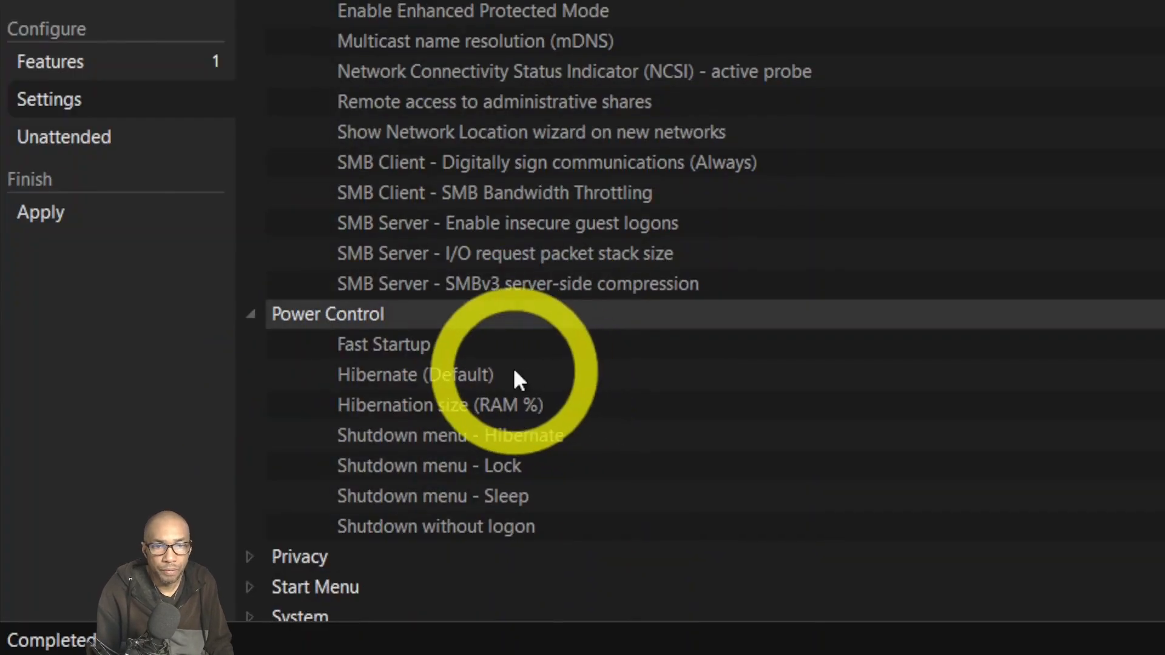
{"action": "scroll", "coordinate": [461, 425], "scroll_direction": "down", "scroll_amount": 1}
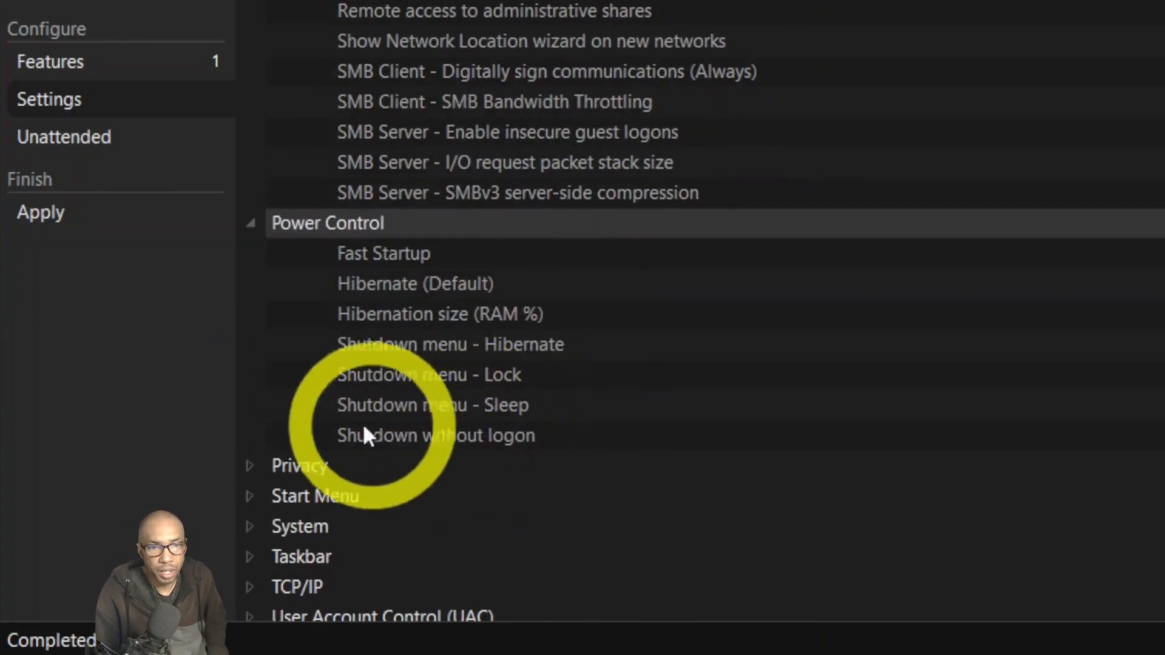
{"action": "left_click", "coordinate": [251, 466]}
Scroll through the Privacy tweaks and expand the Start Menu group.
{"action": "scroll", "coordinate": [560, 370], "scroll_direction": "down", "scroll_amount": 1}
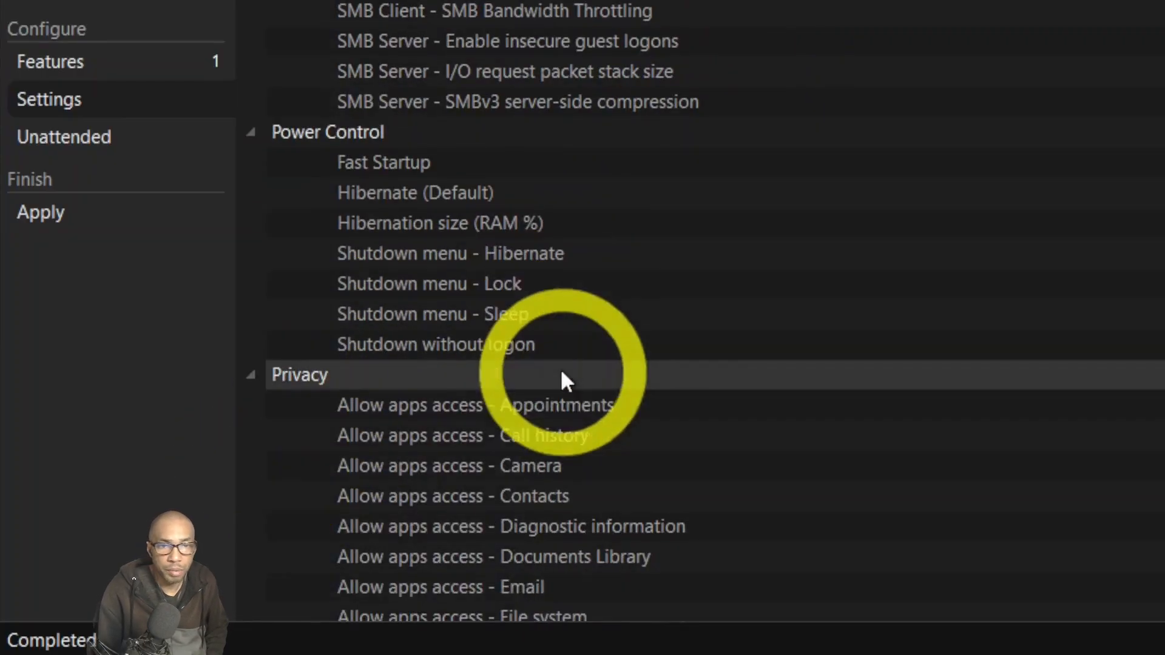
{"action": "scroll", "coordinate": [667, 355], "scroll_direction": "down", "scroll_amount": 1}
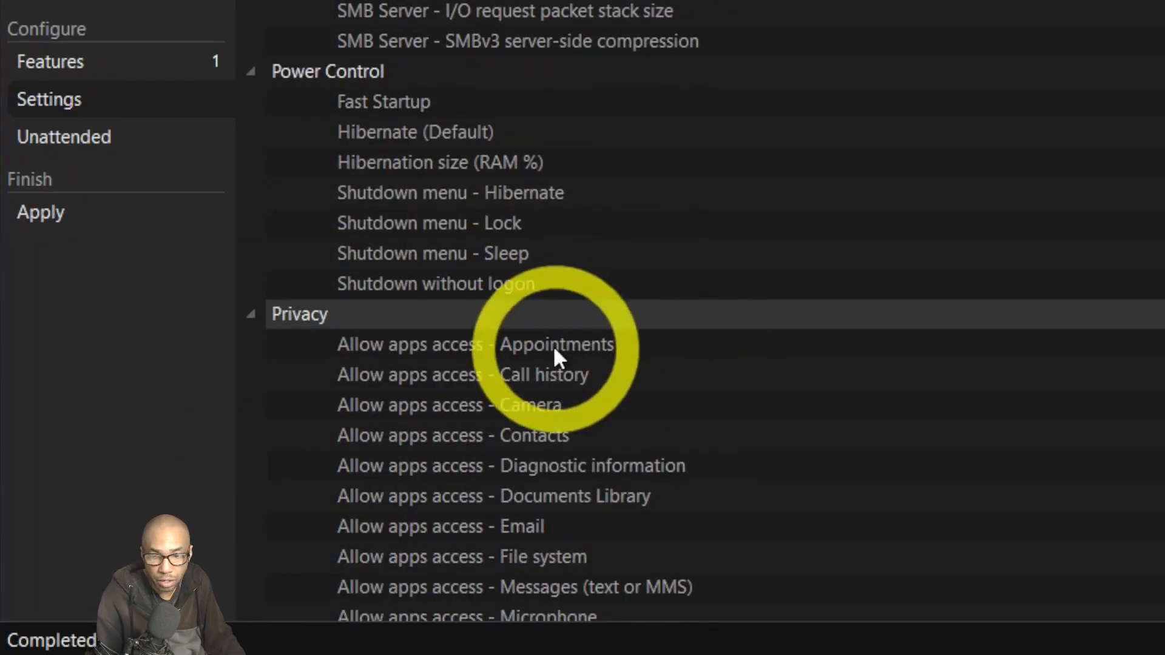
{"action": "scroll", "coordinate": [556, 351], "scroll_direction": "down", "scroll_amount": 1}
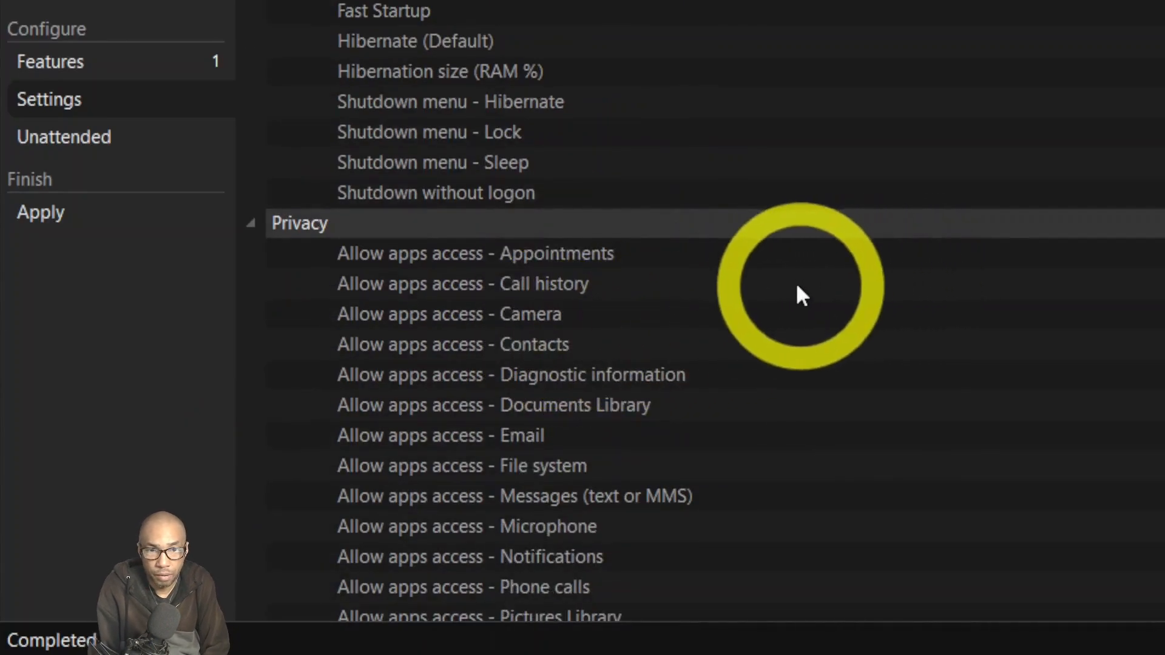
{"action": "scroll", "coordinate": [694, 310], "scroll_direction": "down", "scroll_amount": 3}
{"action": "scroll", "coordinate": [695, 309], "scroll_direction": "down", "scroll_amount": 12}
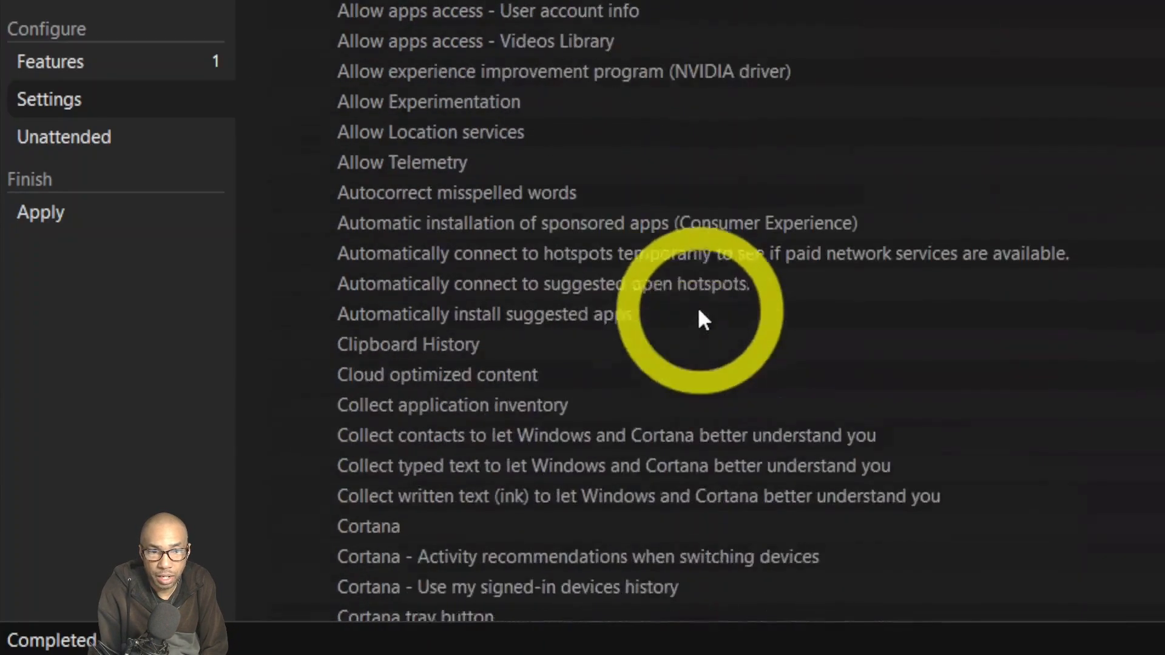
{"action": "scroll", "coordinate": [715, 314], "scroll_direction": "down", "scroll_amount": 10}
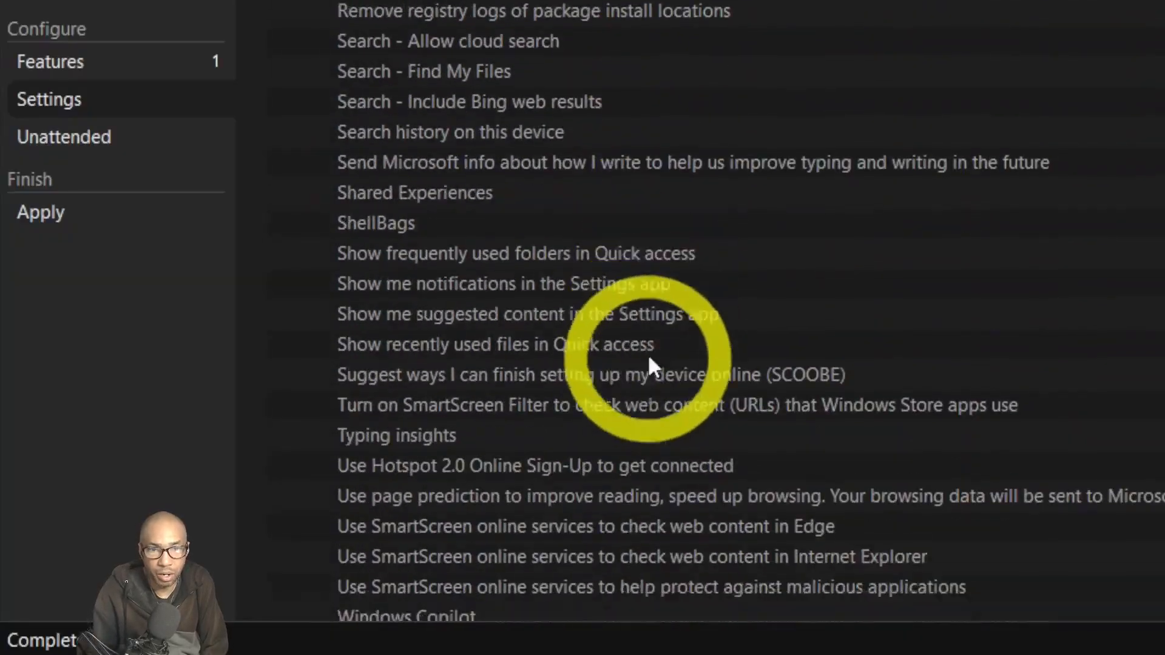
{"action": "left_click", "coordinate": [250, 374]}
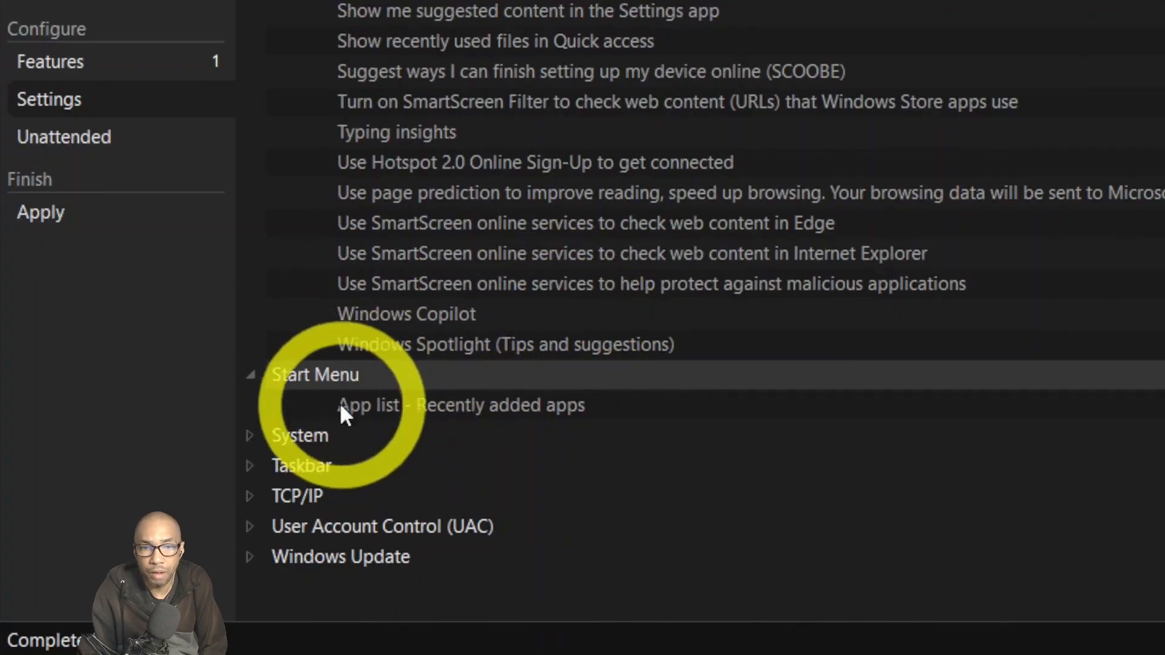
Expand the System and Taskbar groups and scroll through their settings.
{"action": "left_click", "coordinate": [249, 432]}
{"action": "scroll", "coordinate": [525, 381], "scroll_direction": "down", "scroll_amount": 2}
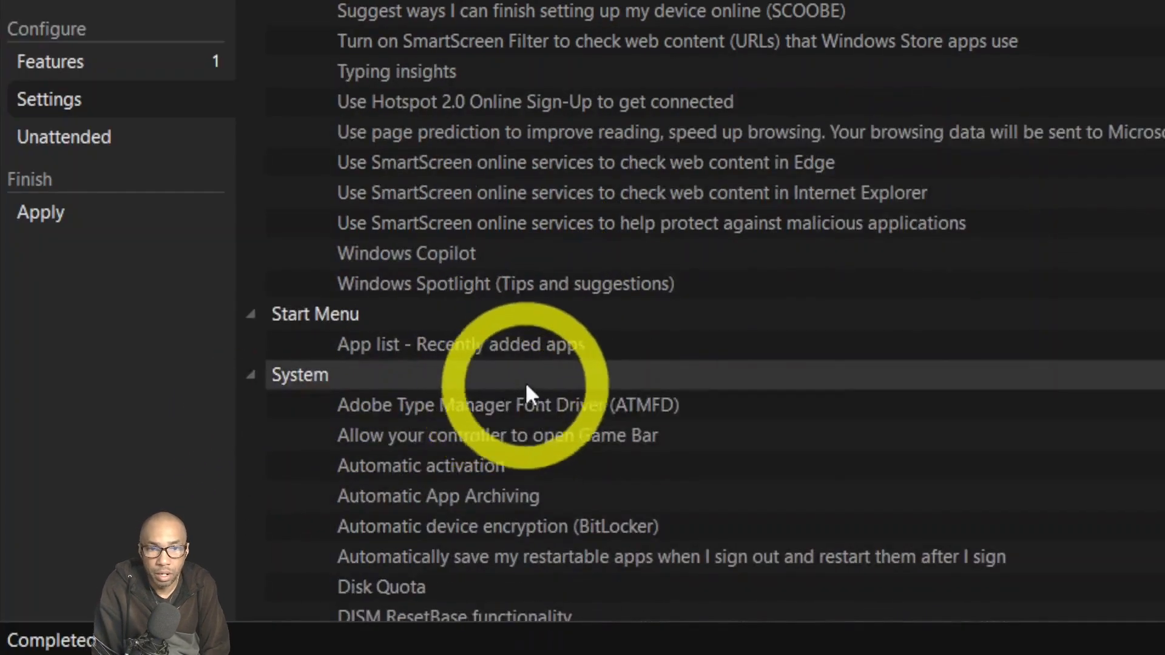
{"action": "scroll", "coordinate": [759, 401], "scroll_direction": "down", "scroll_amount": 4}
{"action": "scroll", "coordinate": [759, 402], "scroll_direction": "down", "scroll_amount": 8}
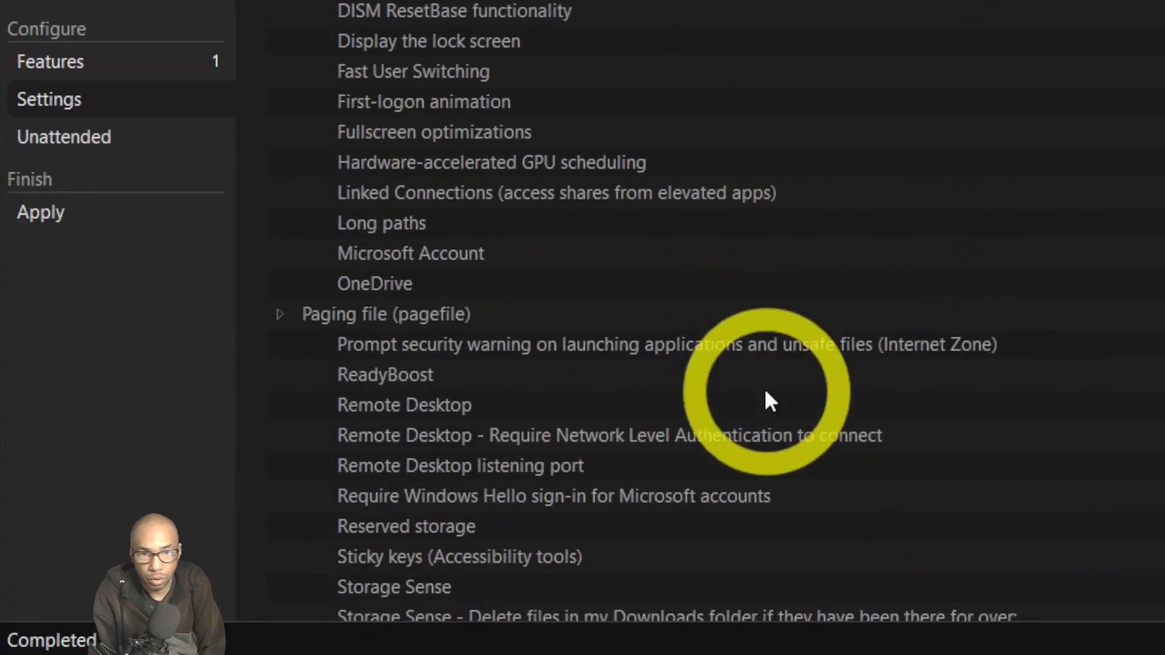
{"action": "scroll", "coordinate": [493, 352], "scroll_direction": "down", "scroll_amount": 2}
{"action": "scroll", "coordinate": [503, 352], "scroll_direction": "down", "scroll_amount": 8}
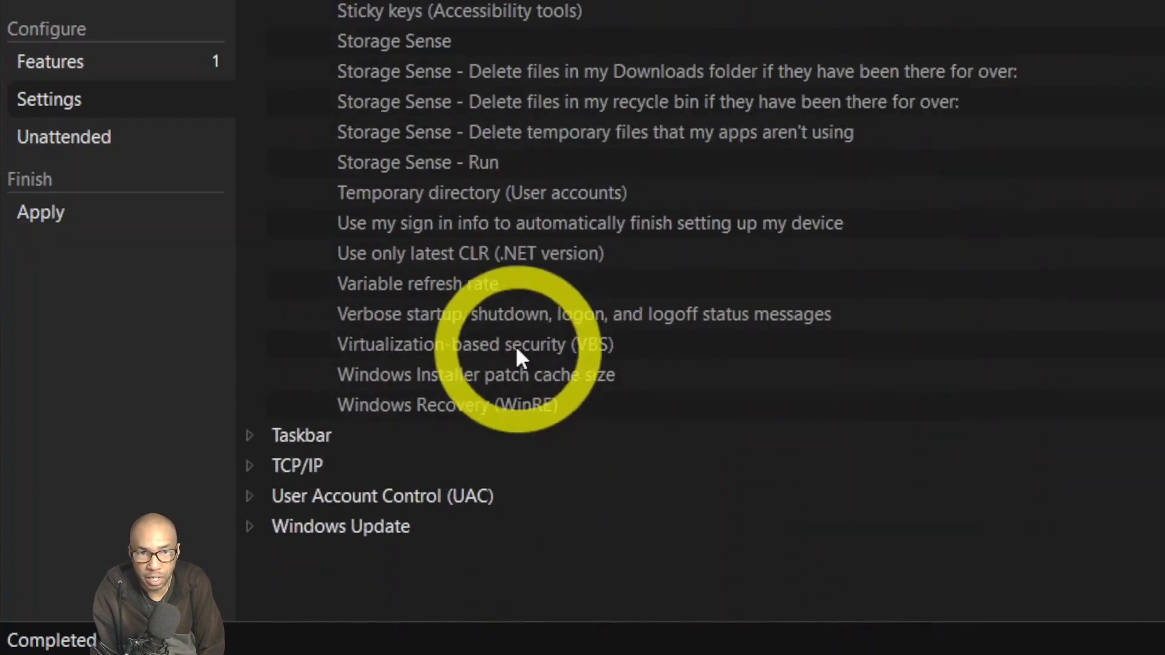
{"action": "left_click", "coordinate": [249, 437]}
{"action": "scroll", "coordinate": [578, 365], "scroll_direction": "down", "scroll_amount": 3}
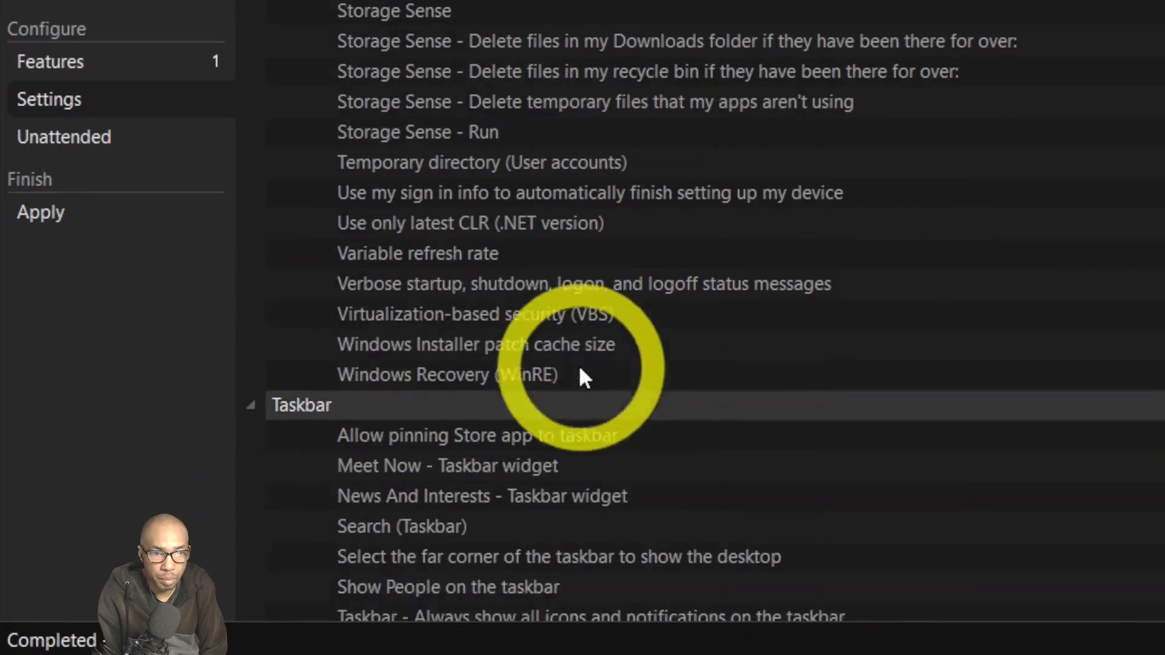
{"action": "scroll", "coordinate": [667, 388], "scroll_direction": "down", "scroll_amount": 2}
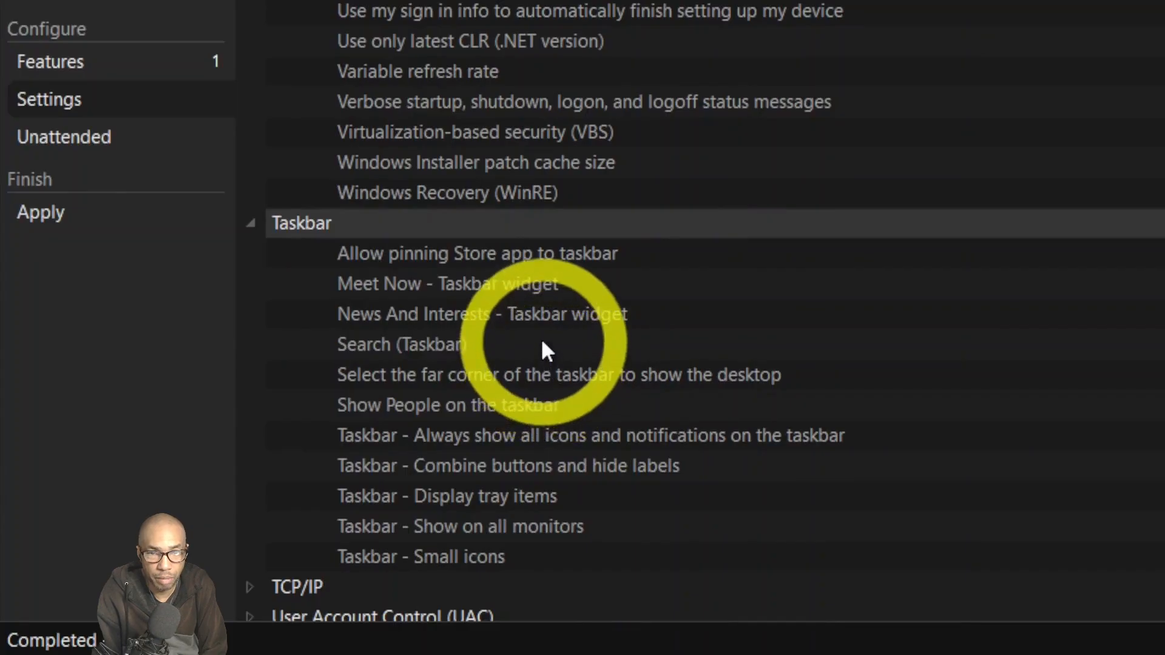
{"action": "scroll", "coordinate": [543, 355], "scroll_direction": "down", "scroll_amount": 2}
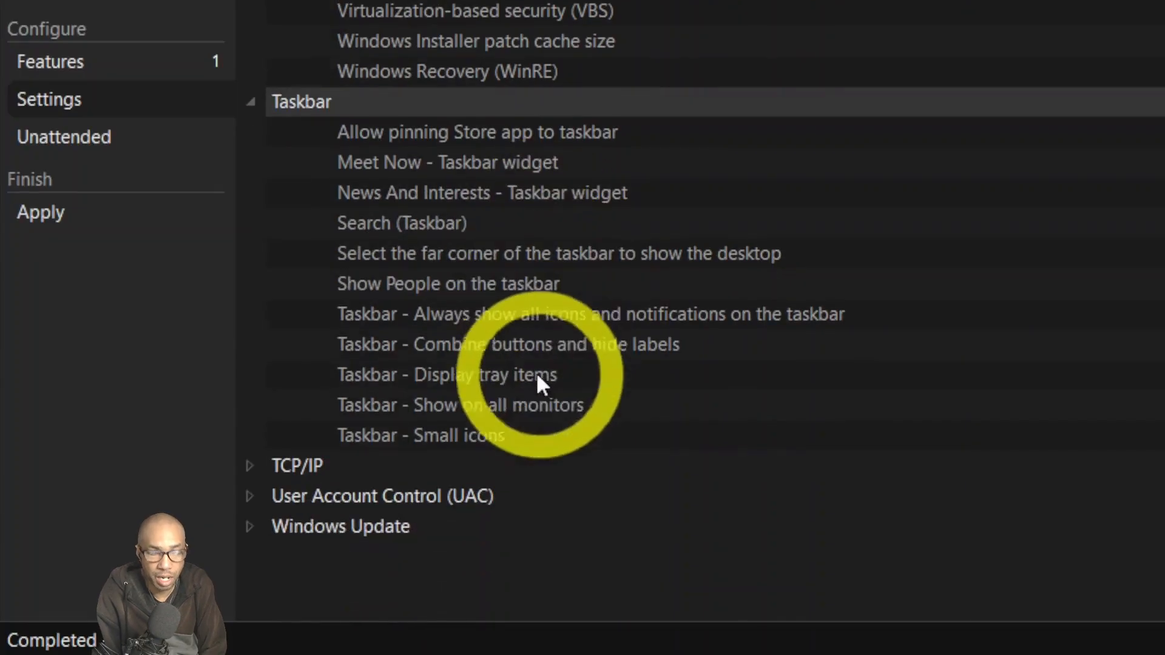
Expand TCP/IP, User Account Control and Windows Update, then switch to the Unattended page.
{"action": "left_click", "coordinate": [251, 466]}
{"action": "scroll", "coordinate": [549, 383], "scroll_direction": "down", "scroll_amount": 3}
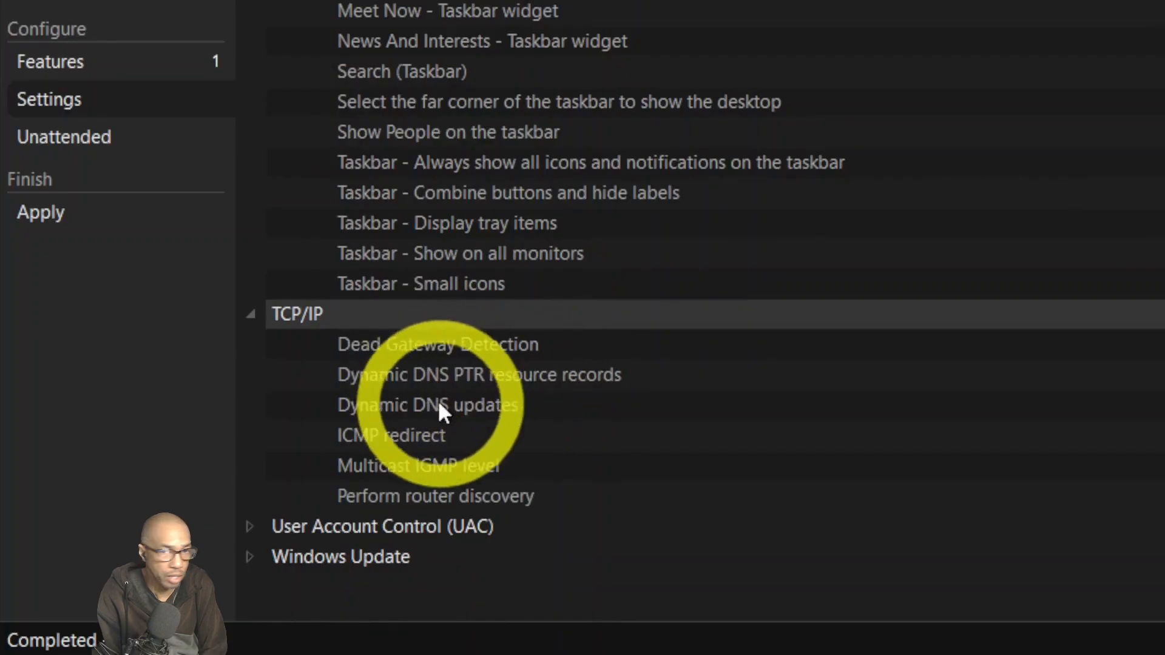
{"action": "left_click", "coordinate": [249, 527]}
{"action": "scroll", "coordinate": [435, 449], "scroll_direction": "down", "scroll_amount": 1}
{"action": "scroll", "coordinate": [434, 443], "scroll_direction": "down", "scroll_amount": 3}
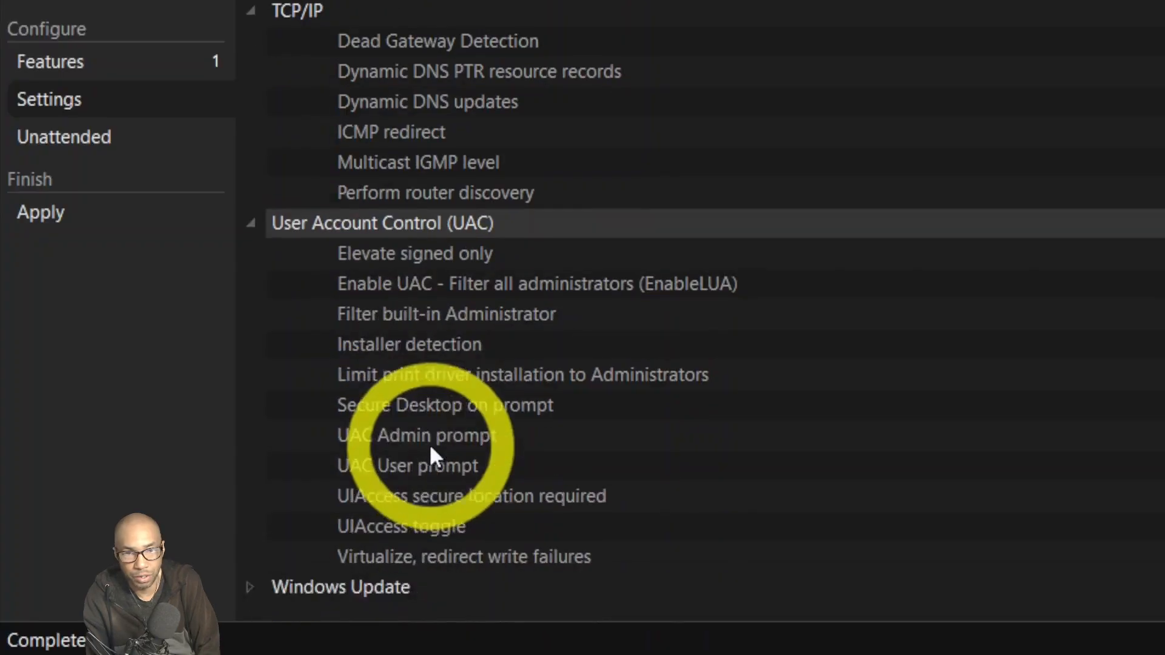
{"action": "left_click", "coordinate": [262, 528]}
{"action": "scroll", "coordinate": [510, 416], "scroll_direction": "down", "scroll_amount": 1}
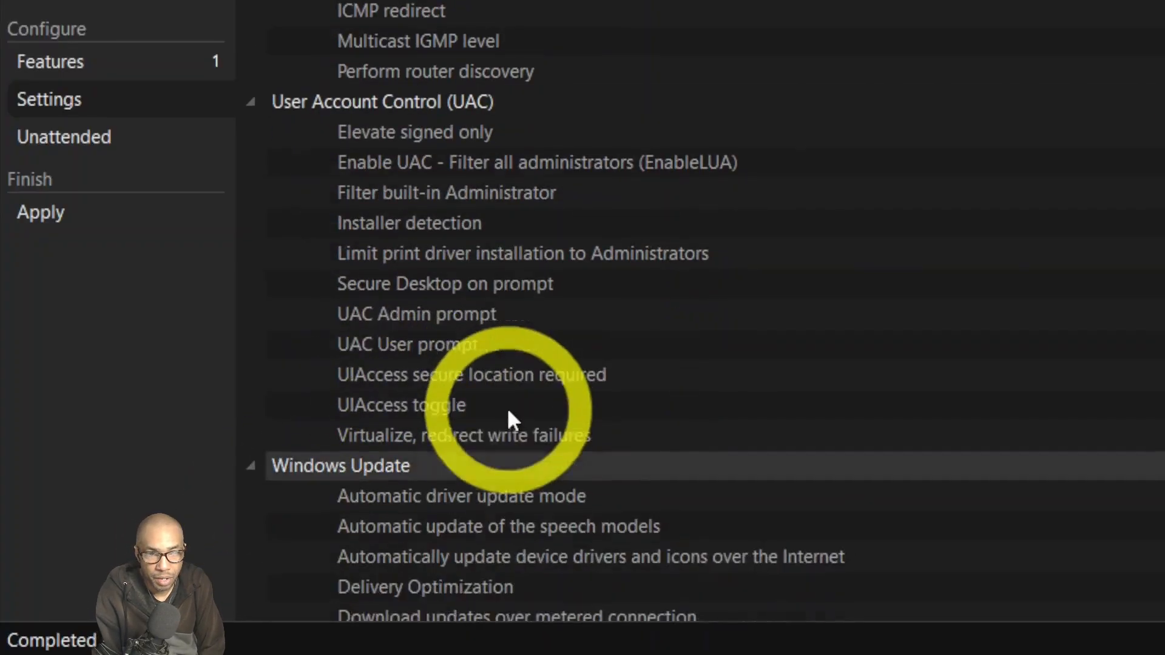
{"action": "scroll", "coordinate": [512, 419], "scroll_direction": "down", "scroll_amount": 1}
{"action": "scroll", "coordinate": [512, 407], "scroll_direction": "down", "scroll_amount": 1}
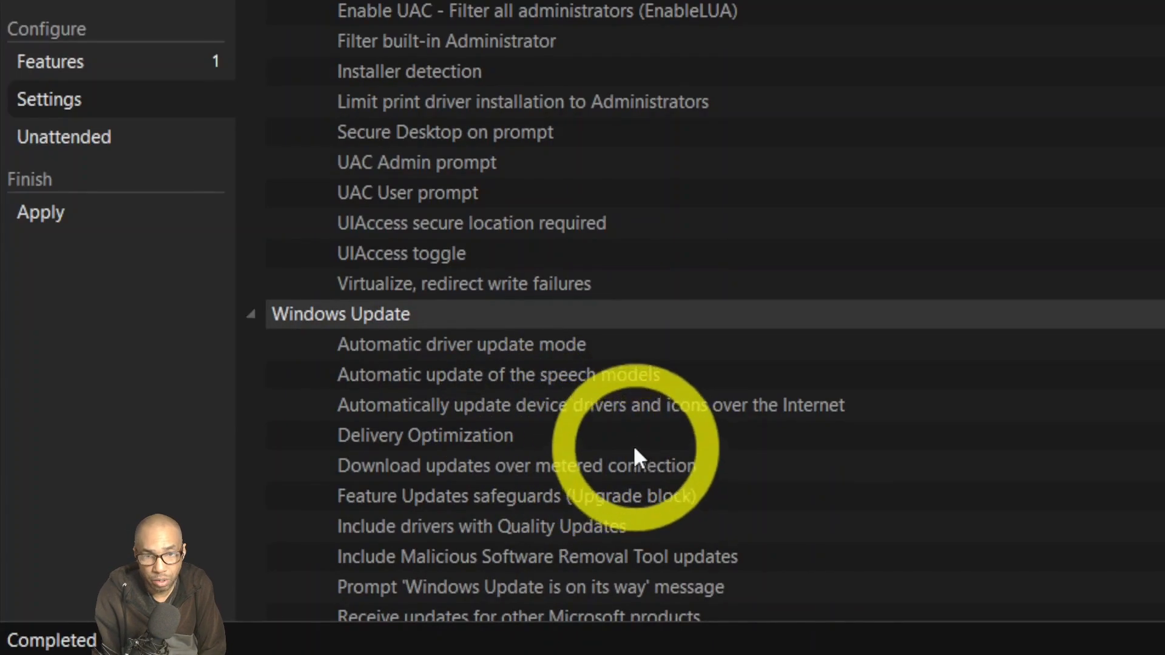
{"action": "scroll", "coordinate": [634, 455], "scroll_direction": "down", "scroll_amount": 4}
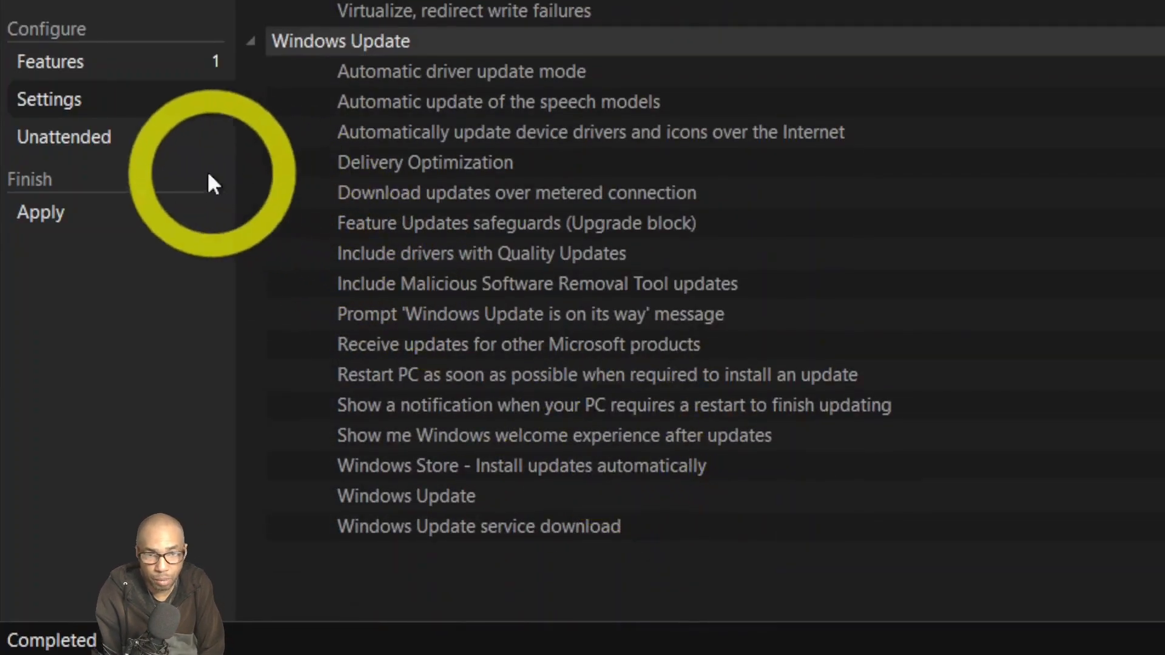
{"action": "left_click", "coordinate": [105, 144]}
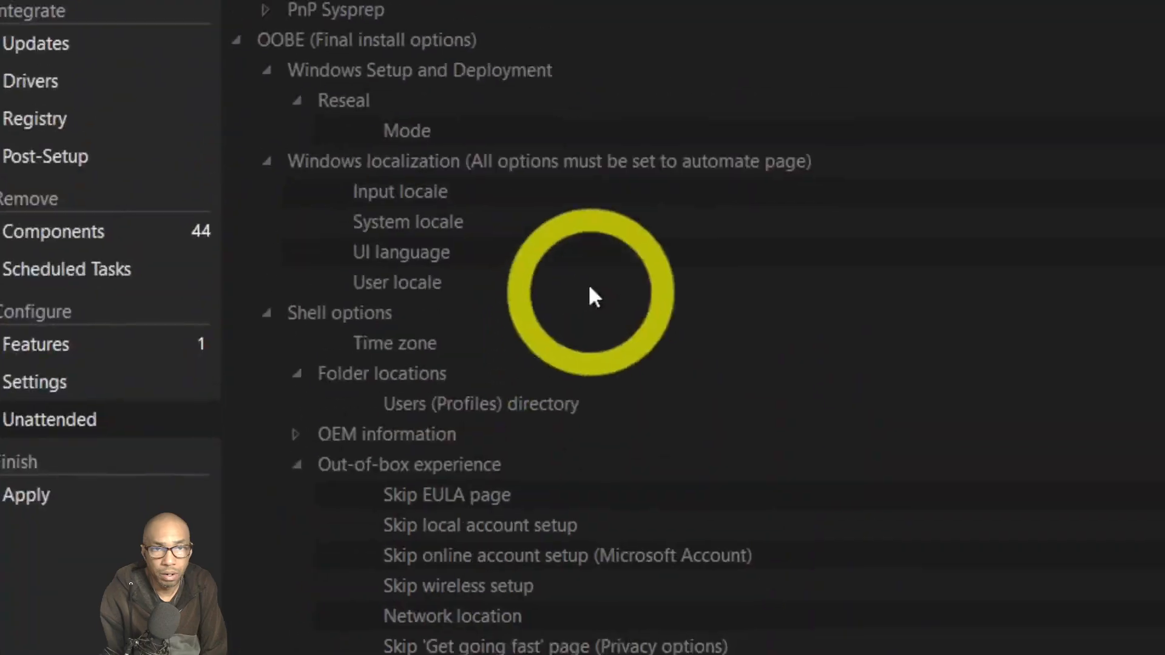
Look over the Unattended OOBE, Specialize and WindowsPE options, then go to Apply.
{"action": "scroll", "coordinate": [598, 516], "scroll_direction": "down", "scroll_amount": 6}
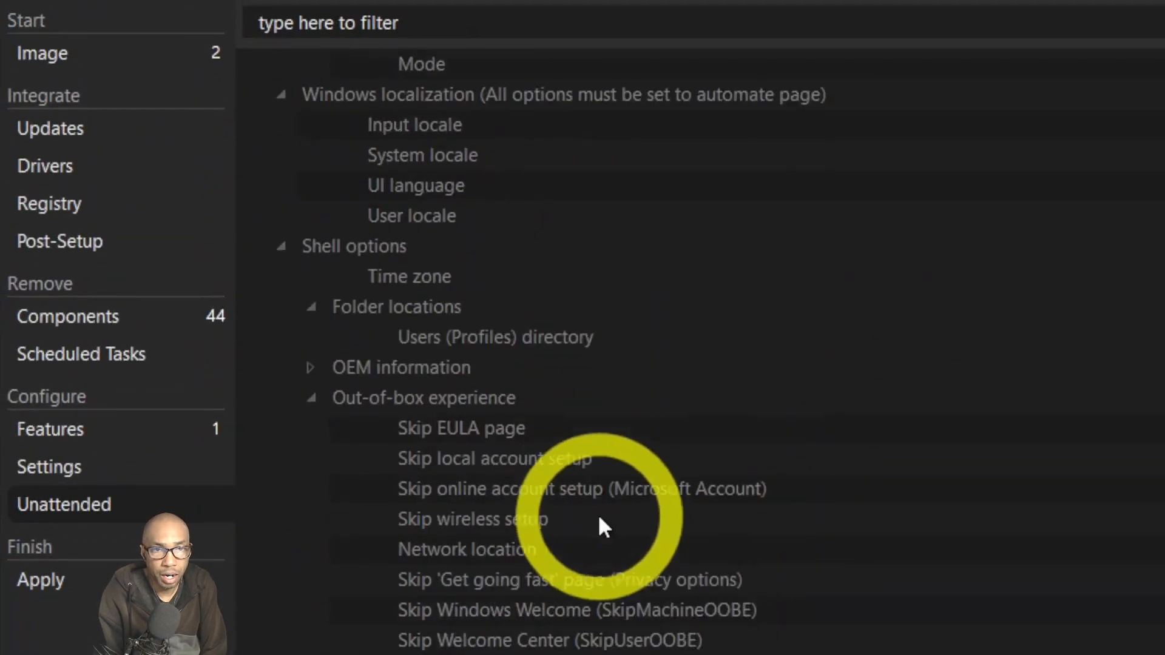
{"action": "scroll", "coordinate": [598, 515], "scroll_direction": "down", "scroll_amount": 1}
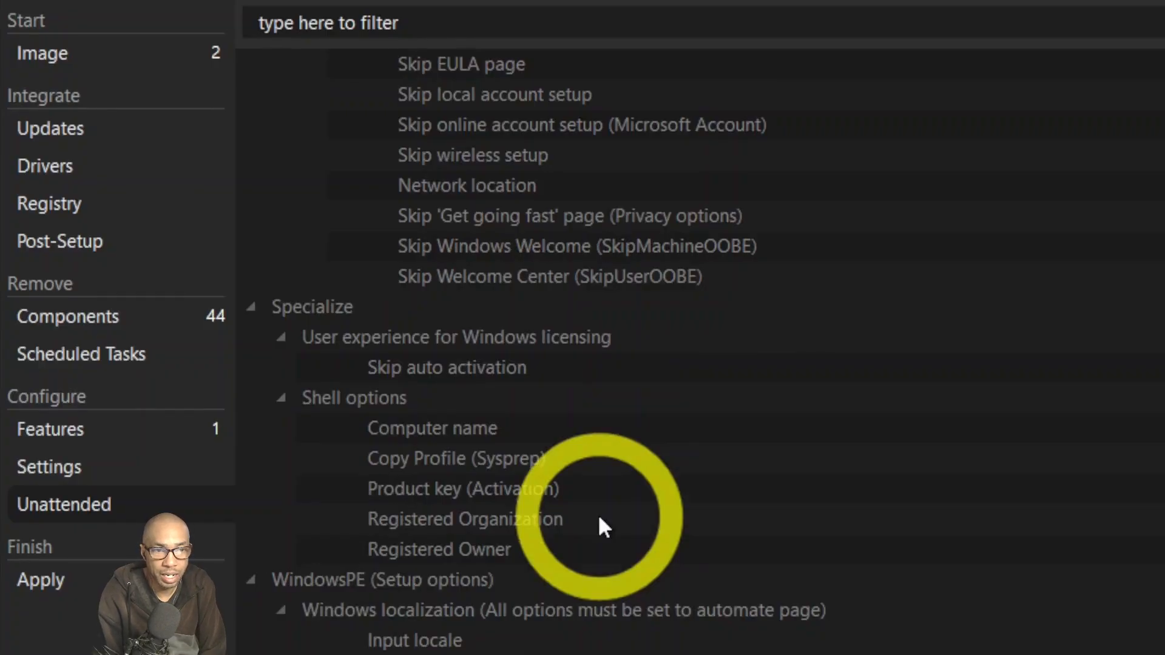
{"action": "scroll", "coordinate": [598, 514], "scroll_direction": "down", "scroll_amount": 1}
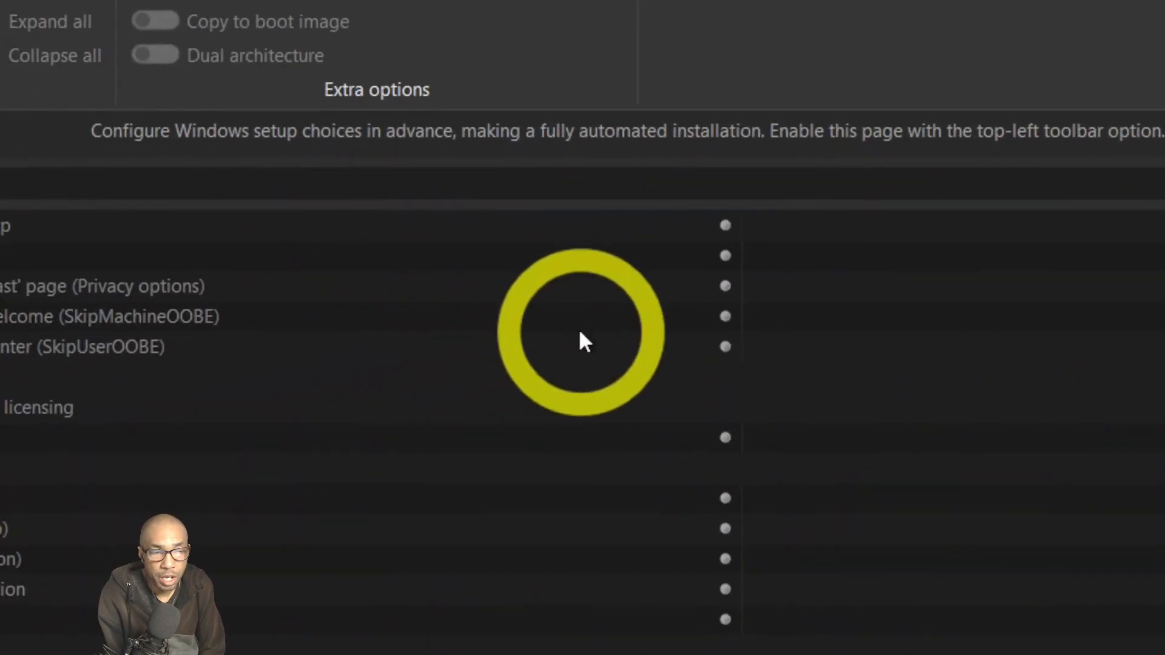
{"action": "scroll", "coordinate": [579, 334], "scroll_direction": "up", "scroll_amount": 10}
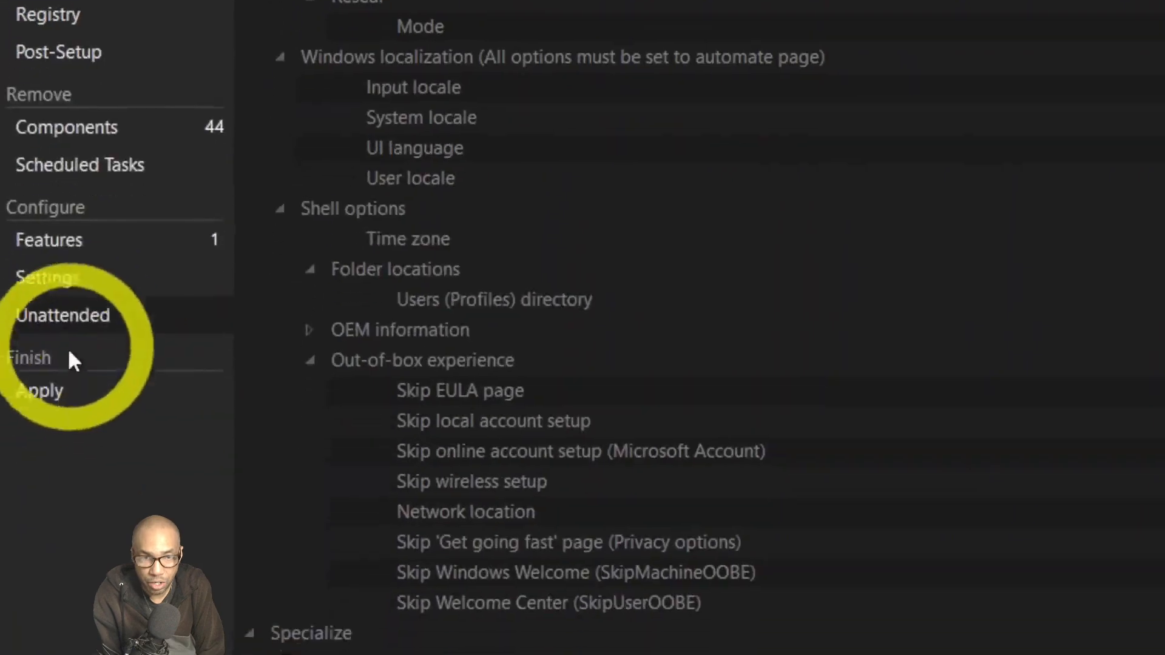
{"action": "left_click", "coordinate": [74, 375]}
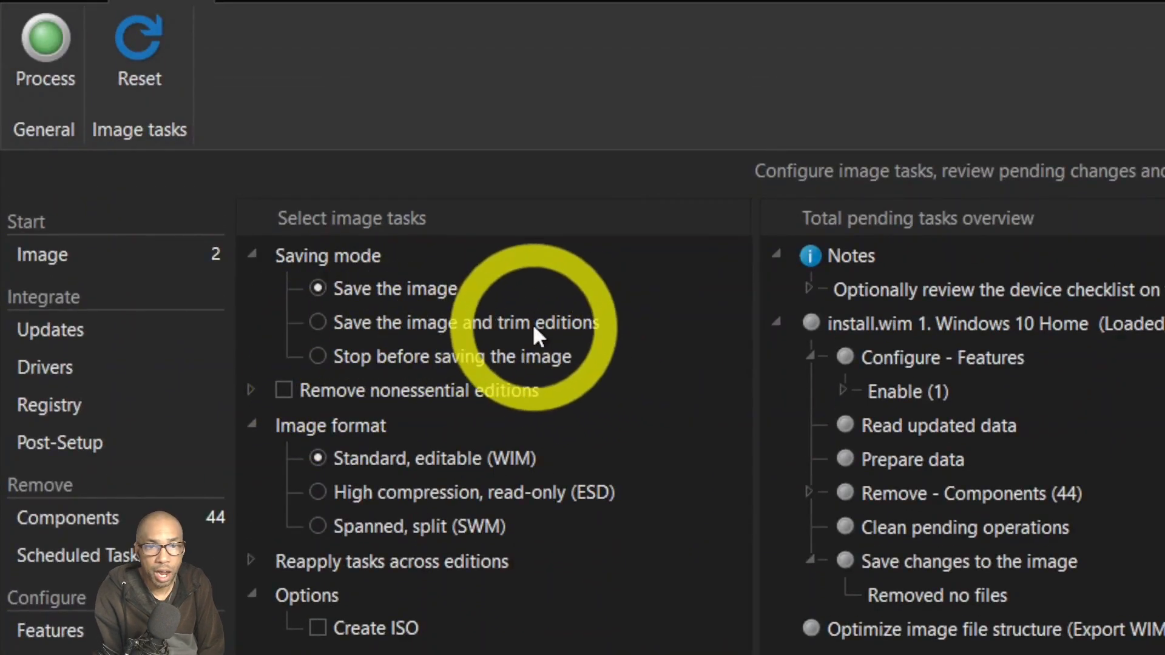
Choose 'Save the image and trim editions', expand its edition and reapply lists, and tick Create ISO.
{"action": "left_click", "coordinate": [320, 325]}
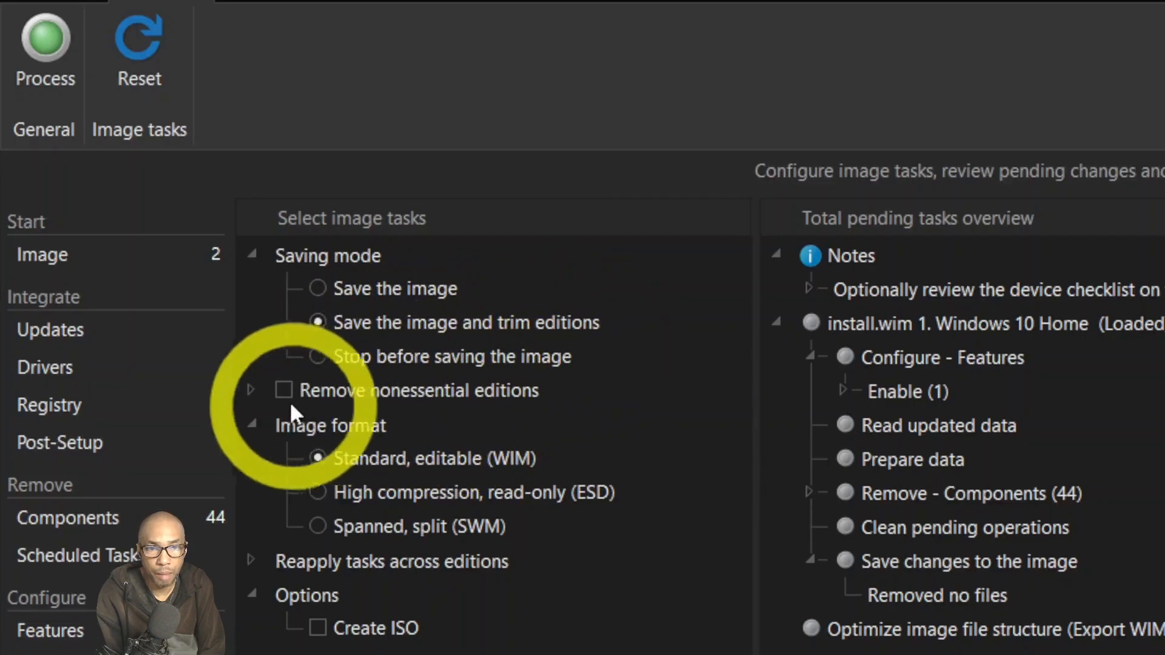
{"action": "left_click", "coordinate": [252, 390]}
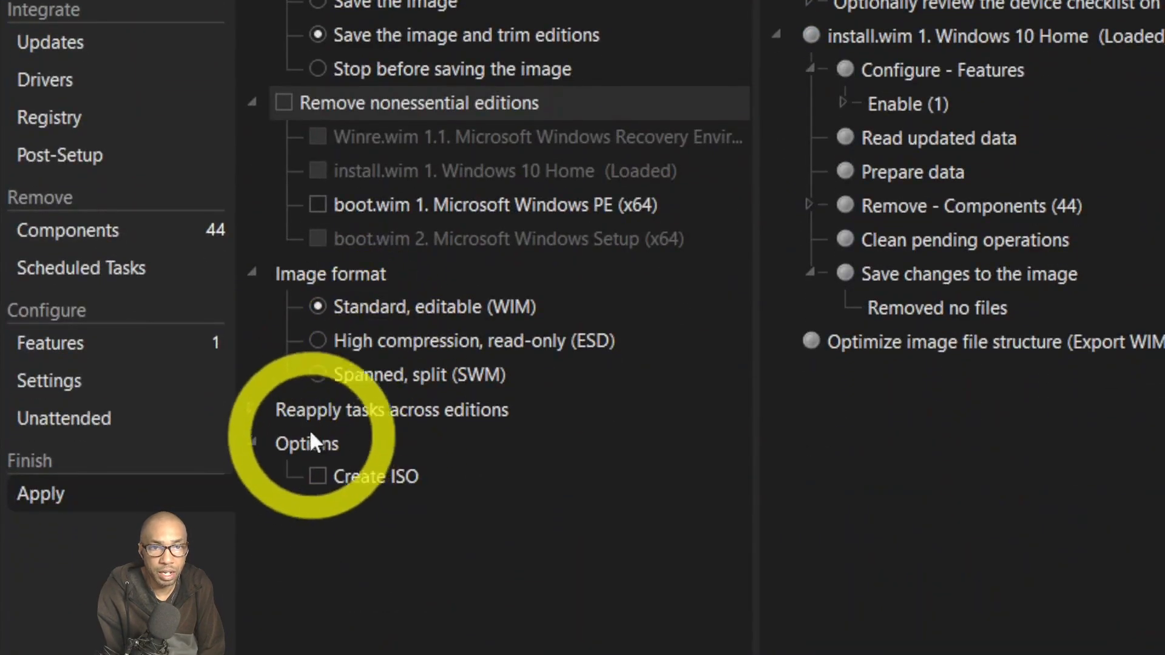
{"action": "left_click", "coordinate": [253, 408]}
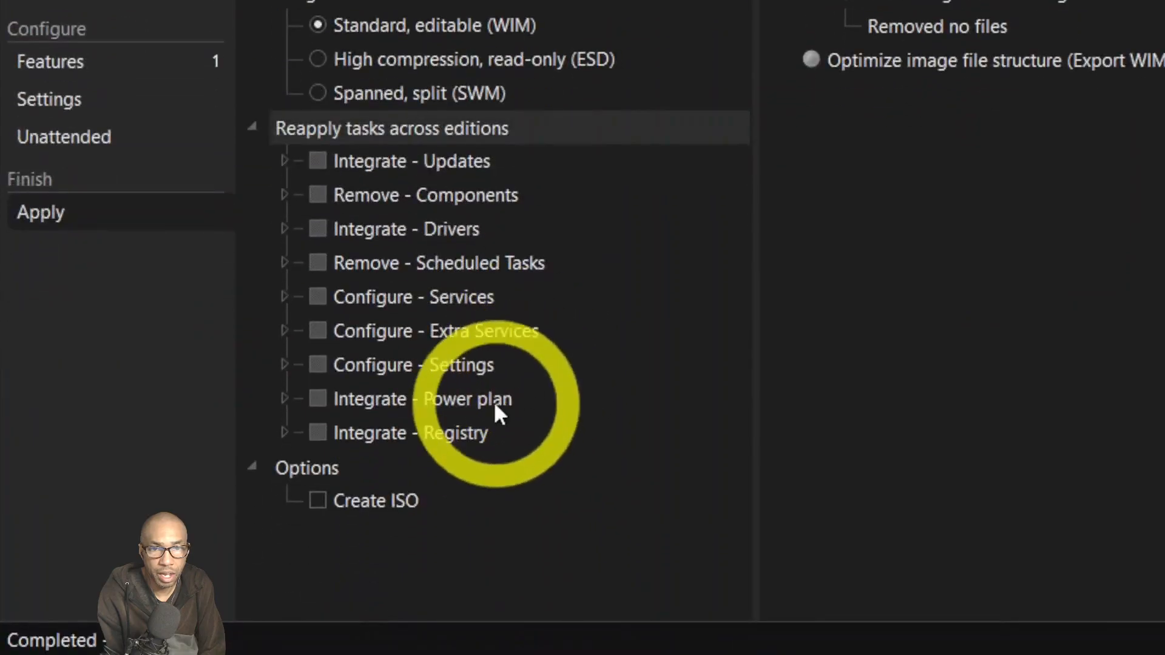
{"action": "left_click", "coordinate": [320, 500]}
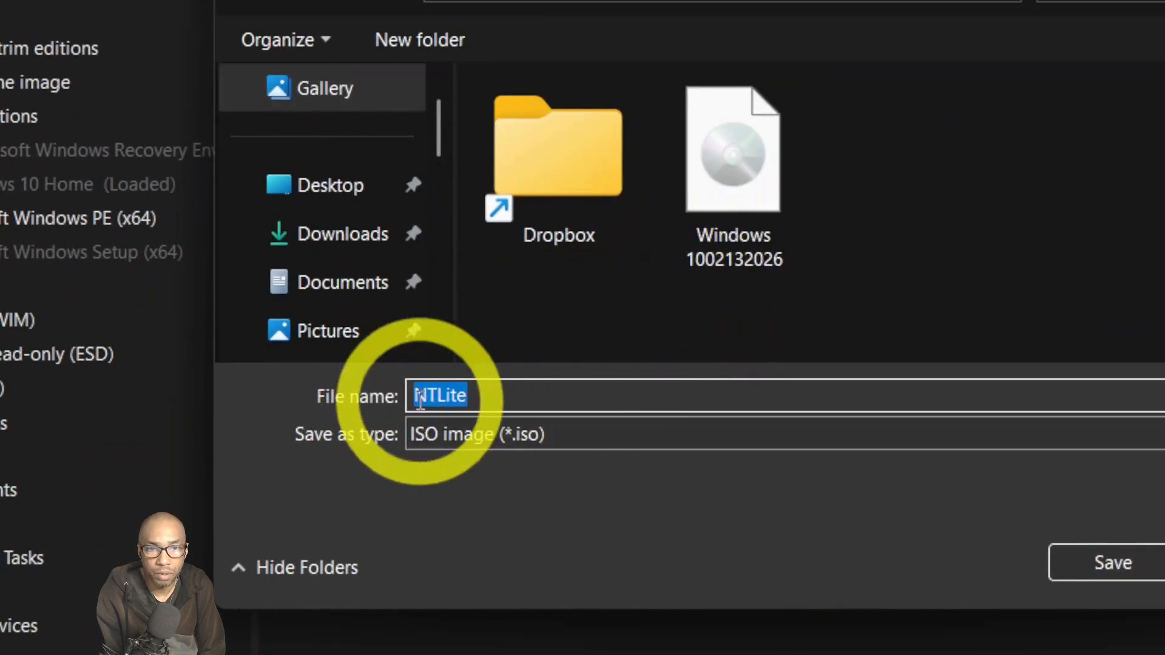
Save the ISO to the desktop as 'Windows 10 - 02132026 - NTLite' and edit its label.
{"action": "left_click", "coordinate": [421, 401]}
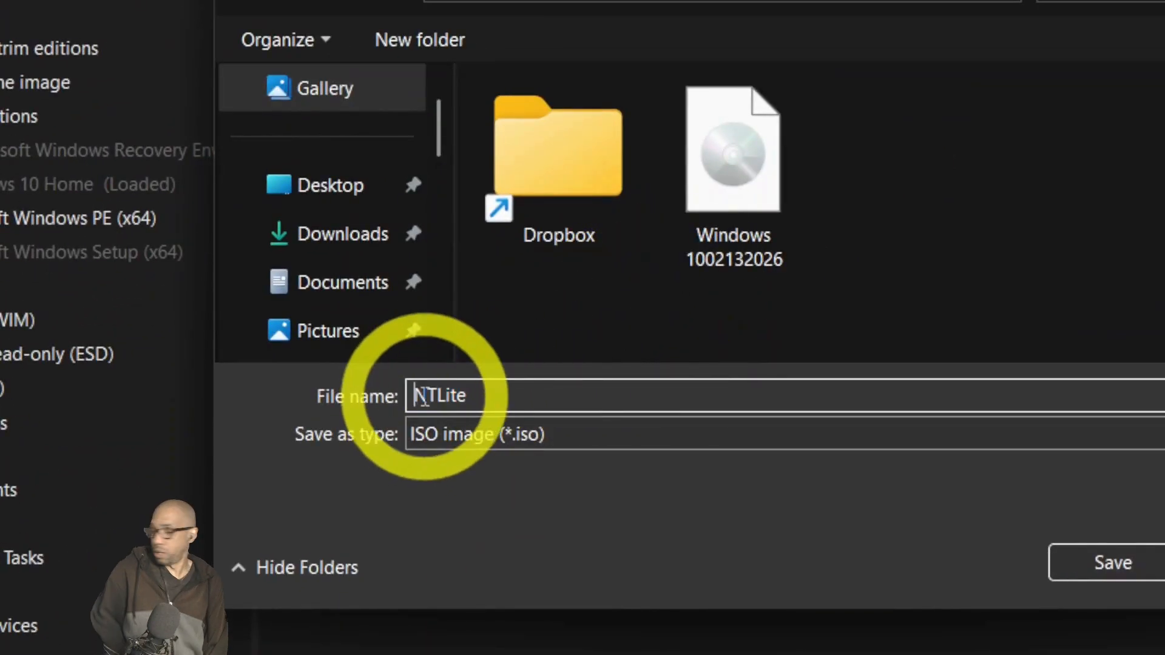
{"action": "type", "text": "WIndo"}
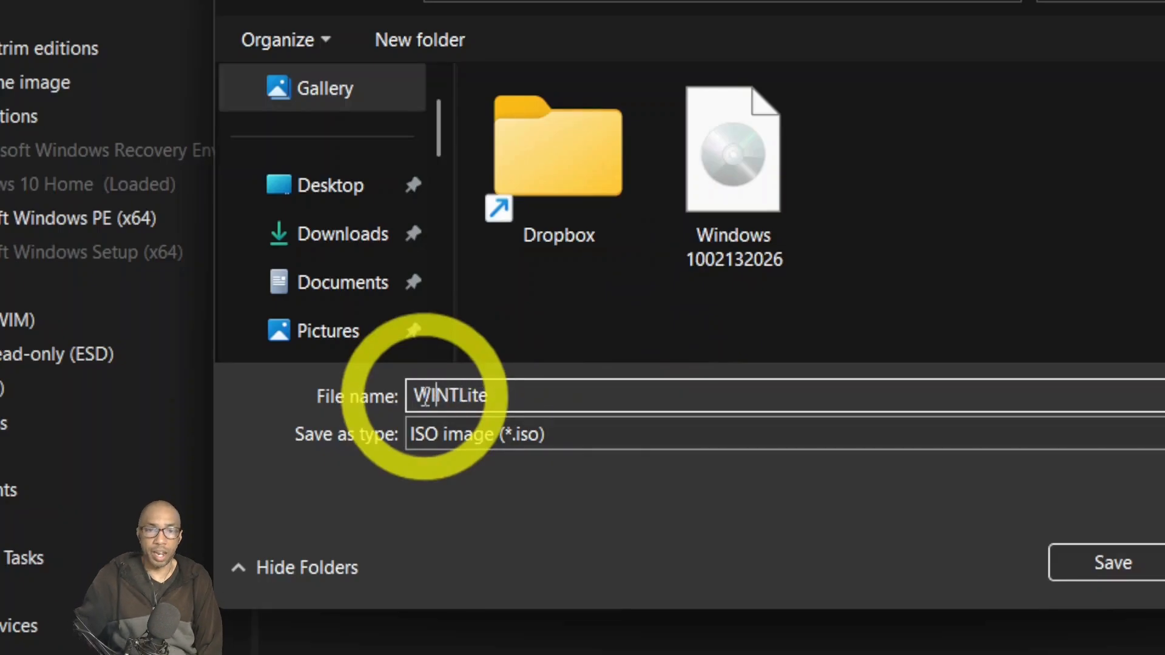
{"action": "type", "text": "indows 10 - 021"}
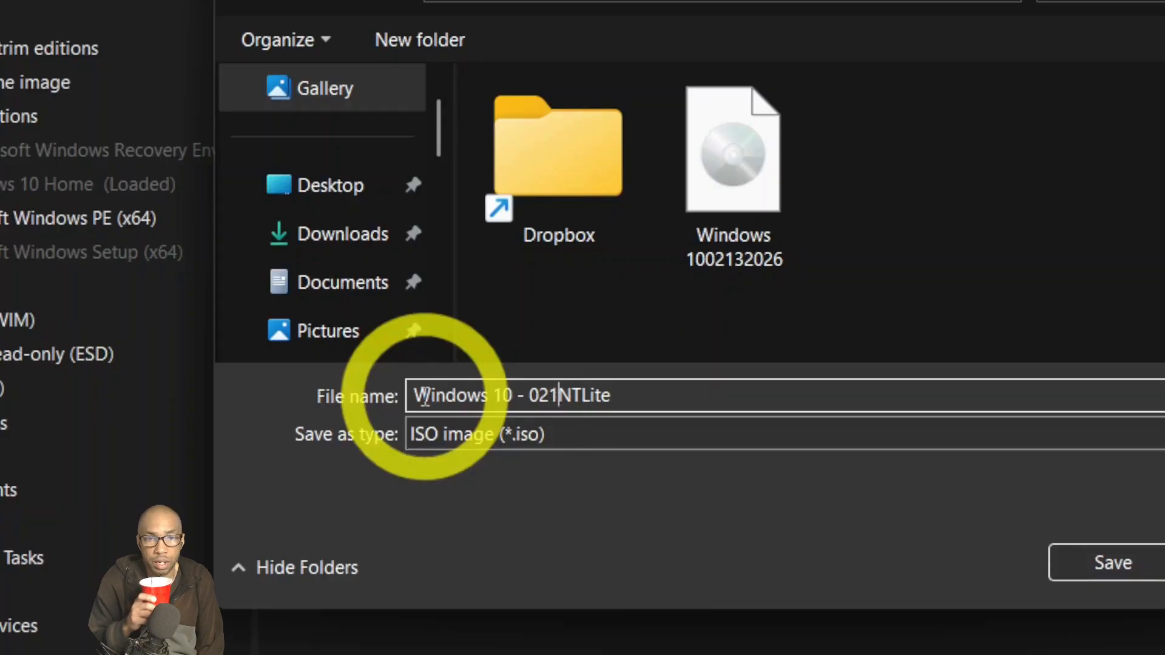
{"action": "type", "text": "26"}
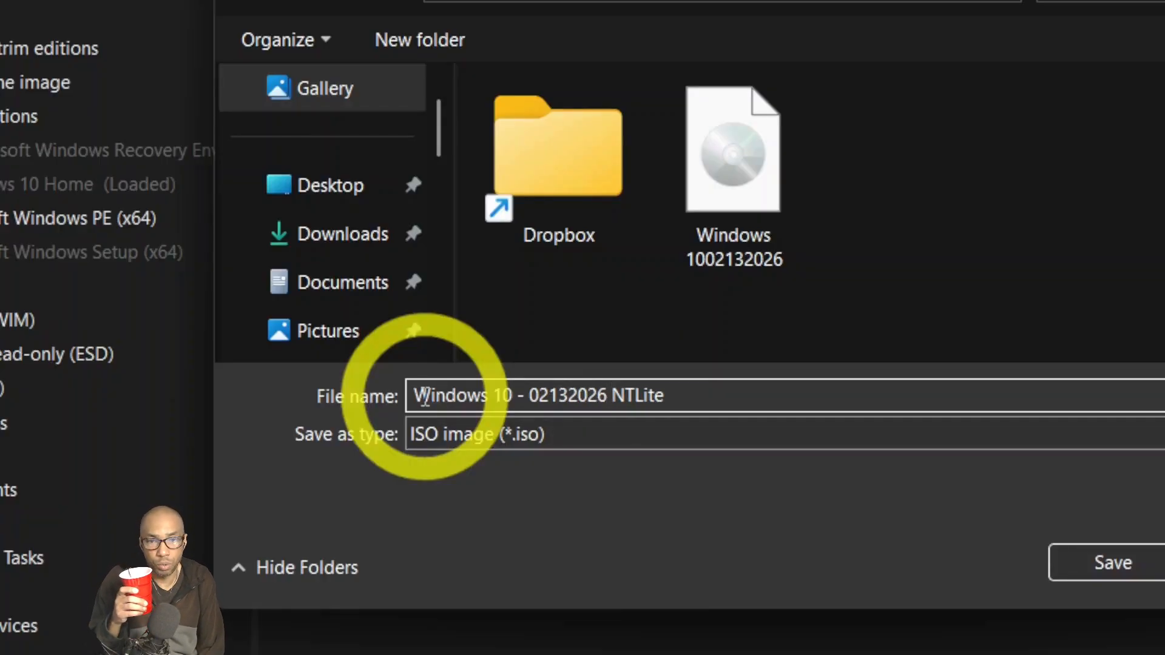
{"action": "type", "text": " -"}
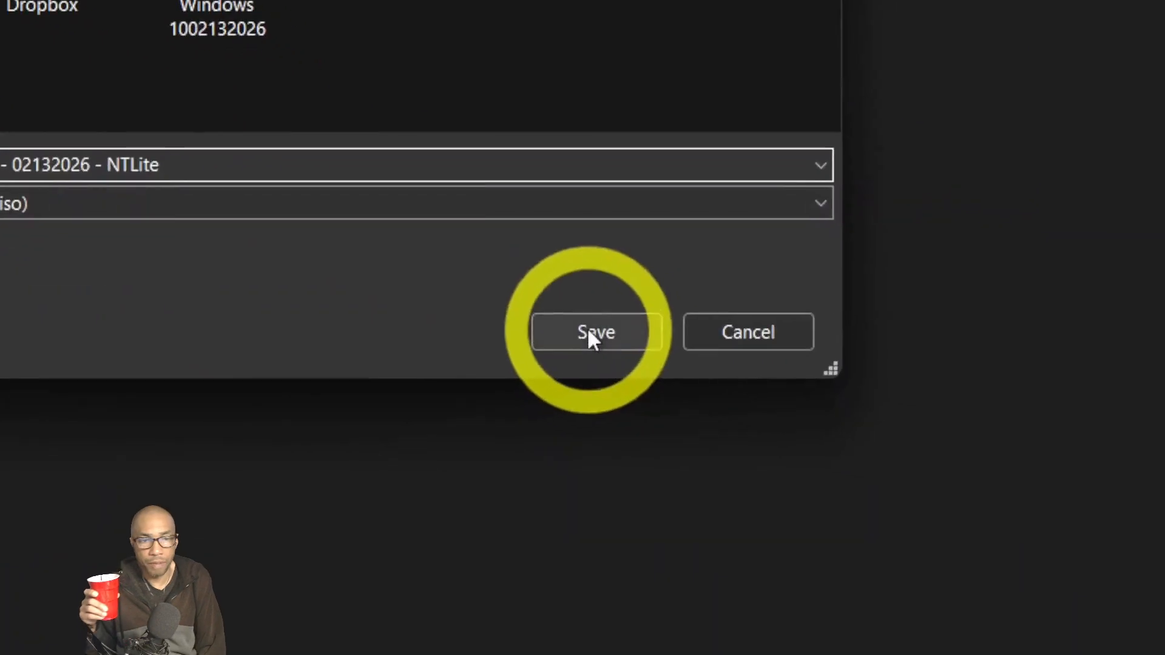
{"action": "left_click", "coordinate": [1113, 563]}
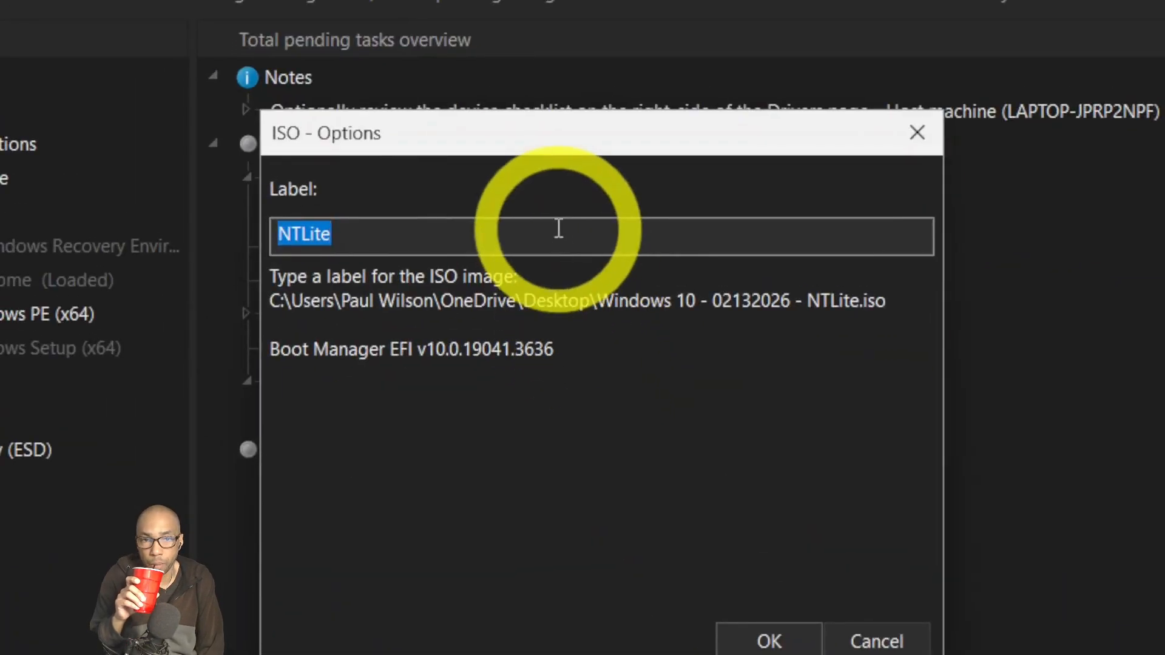
{"action": "left_click", "coordinate": [607, 232]}
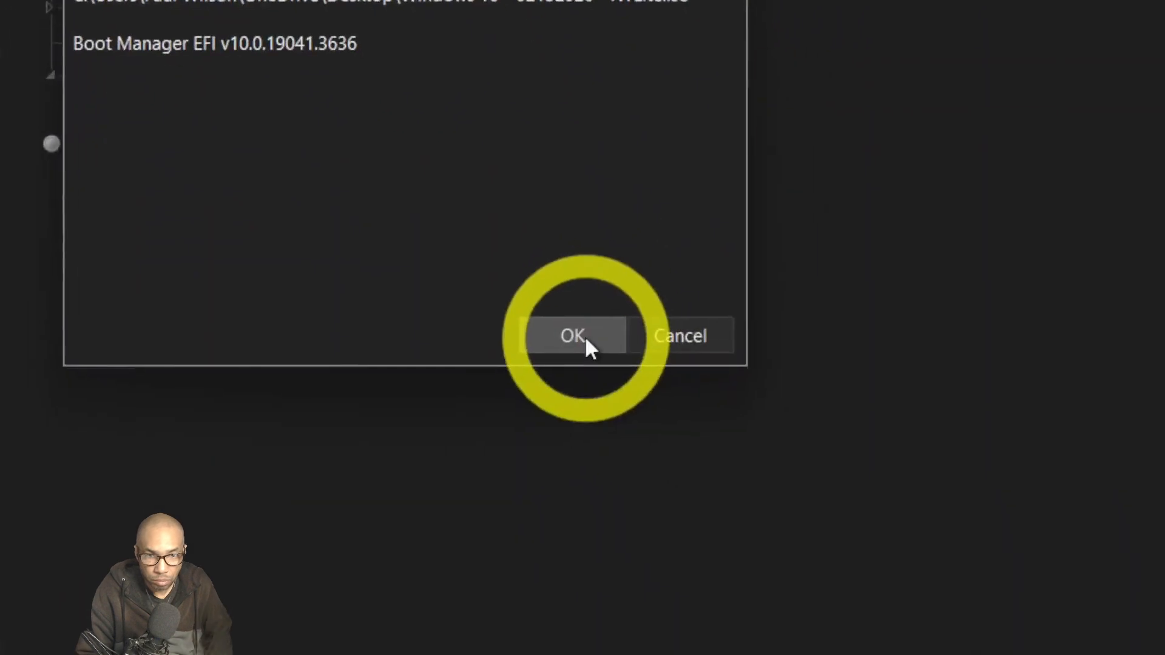
Confirm the ISO label 'NTLite Win10'.
{"action": "left_click", "coordinate": [777, 645]}
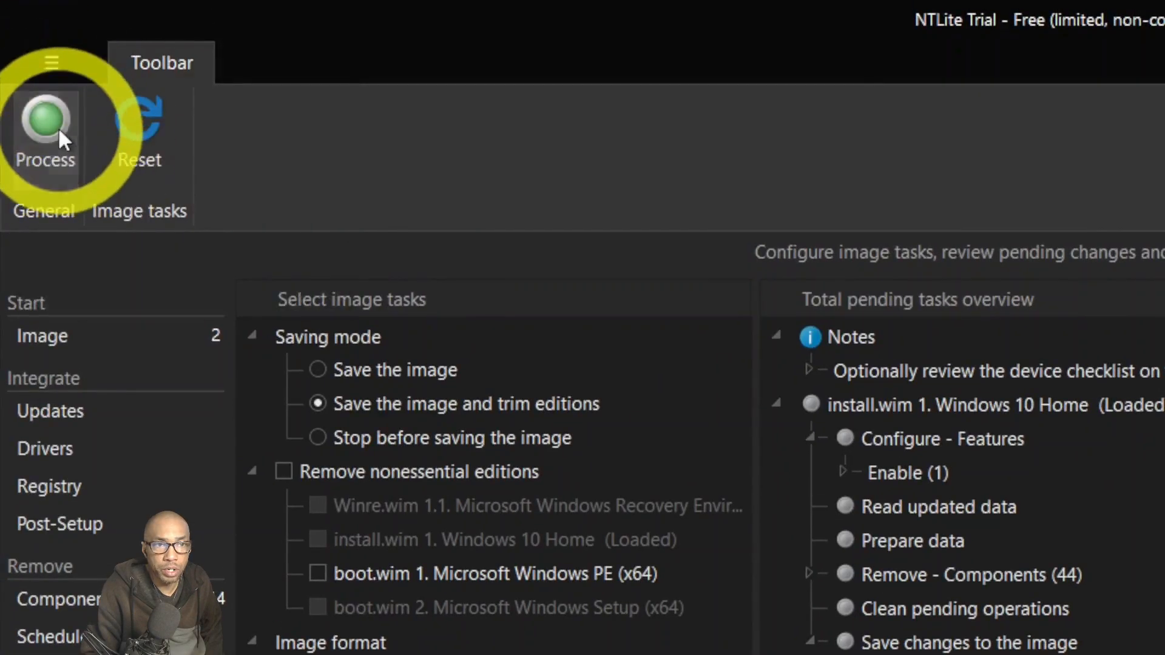
Start processing the image and open Windows Security from the hidden tray icons.
{"action": "left_click", "coordinate": [30, 135]}
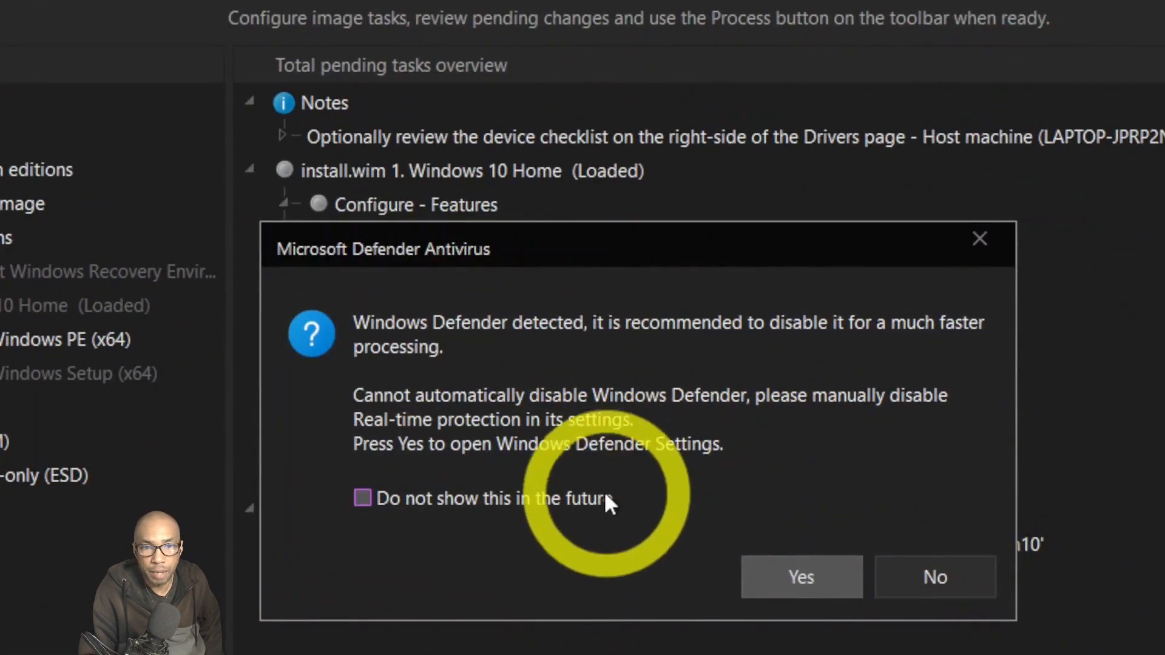
{"action": "mouse_move", "coordinate": [877, 625]}
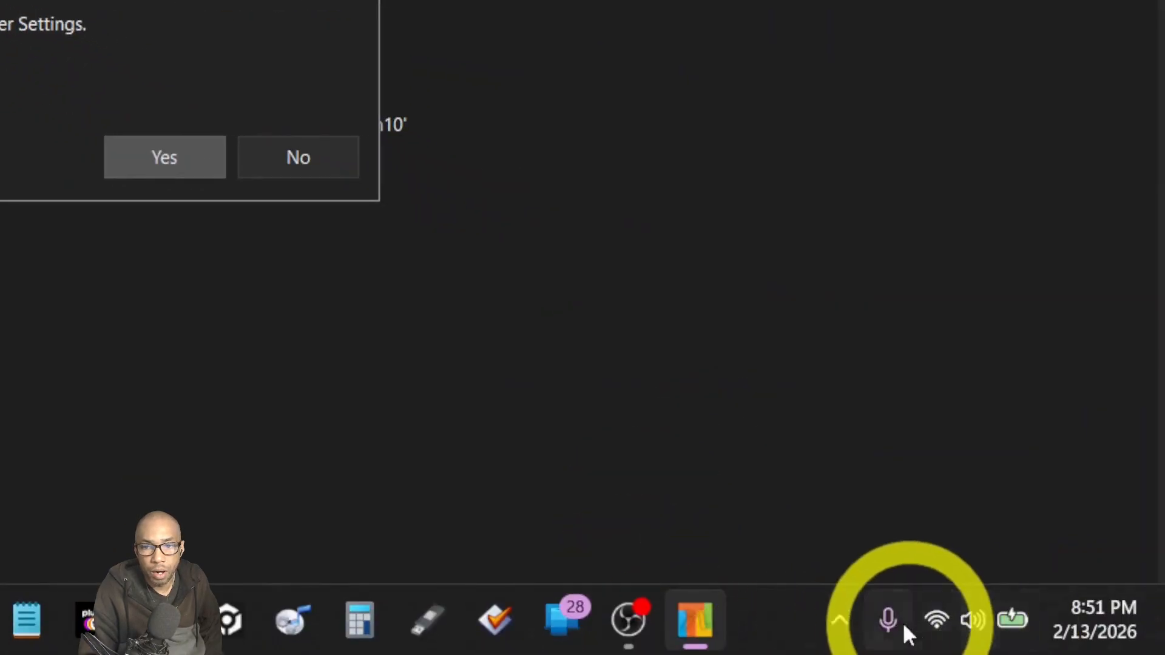
{"action": "left_click", "coordinate": [840, 620]}
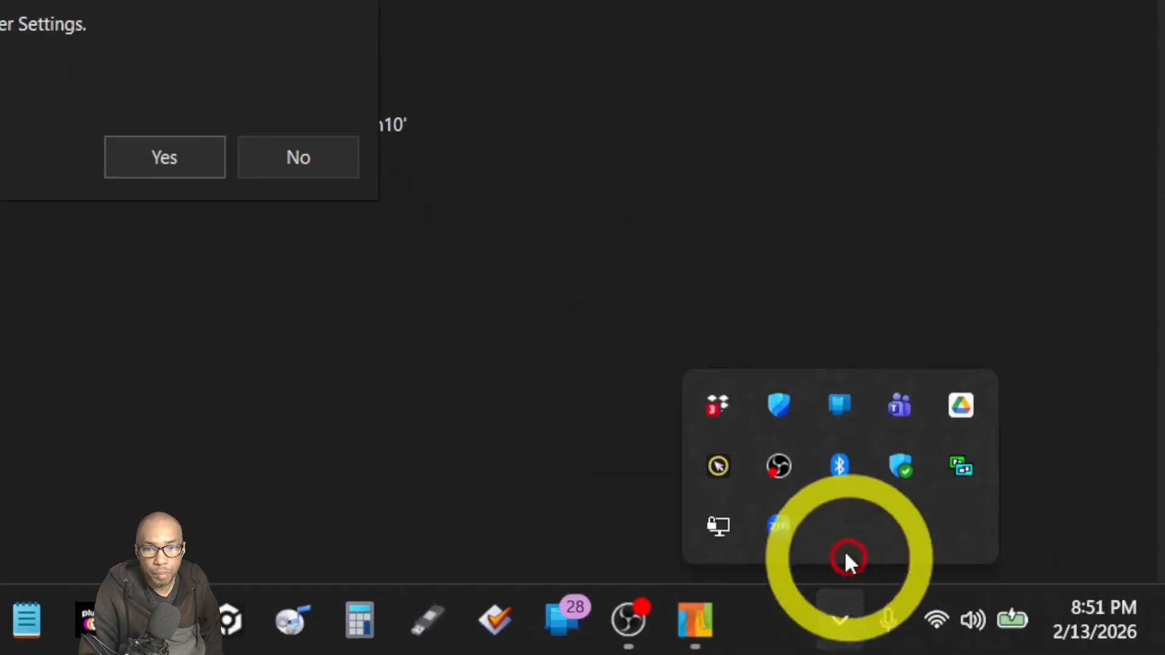
{"action": "left_click", "coordinate": [777, 403]}
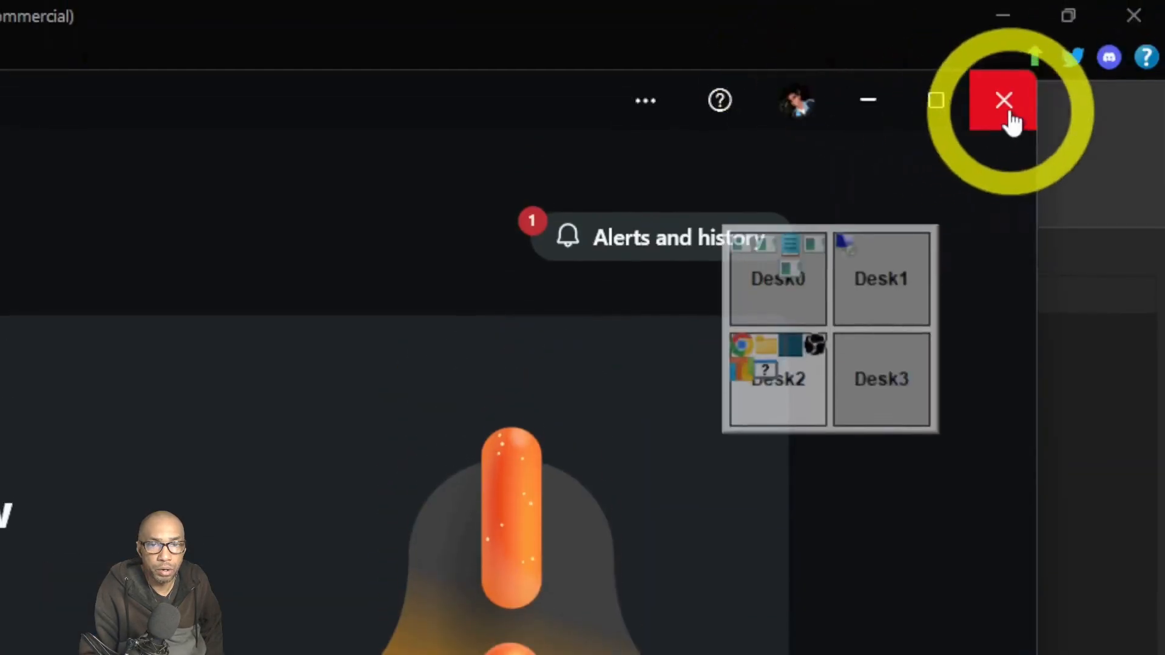
{"action": "left_click", "coordinate": [1009, 115]}
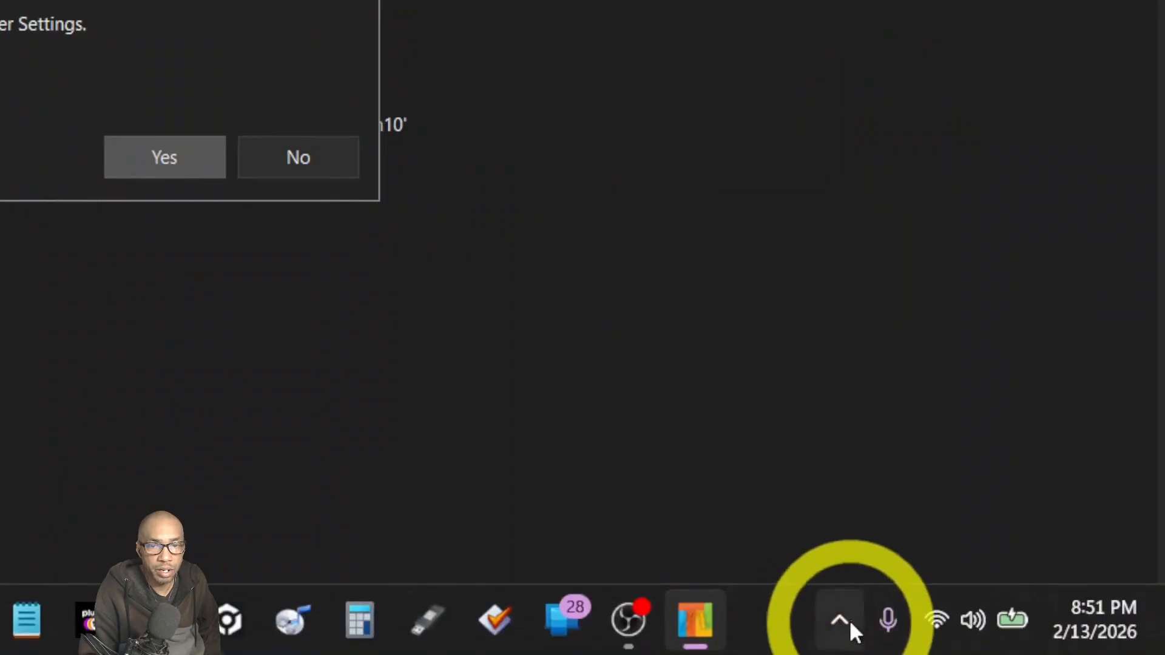
{"action": "left_click", "coordinate": [846, 616]}
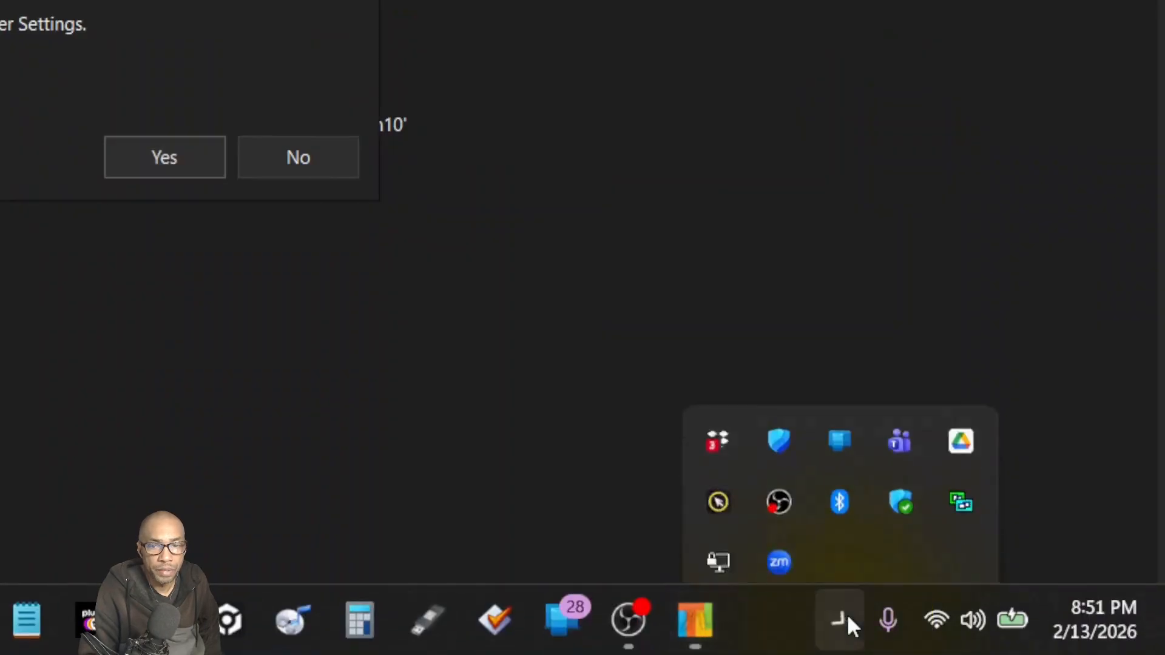
{"action": "left_click", "coordinate": [902, 464]}
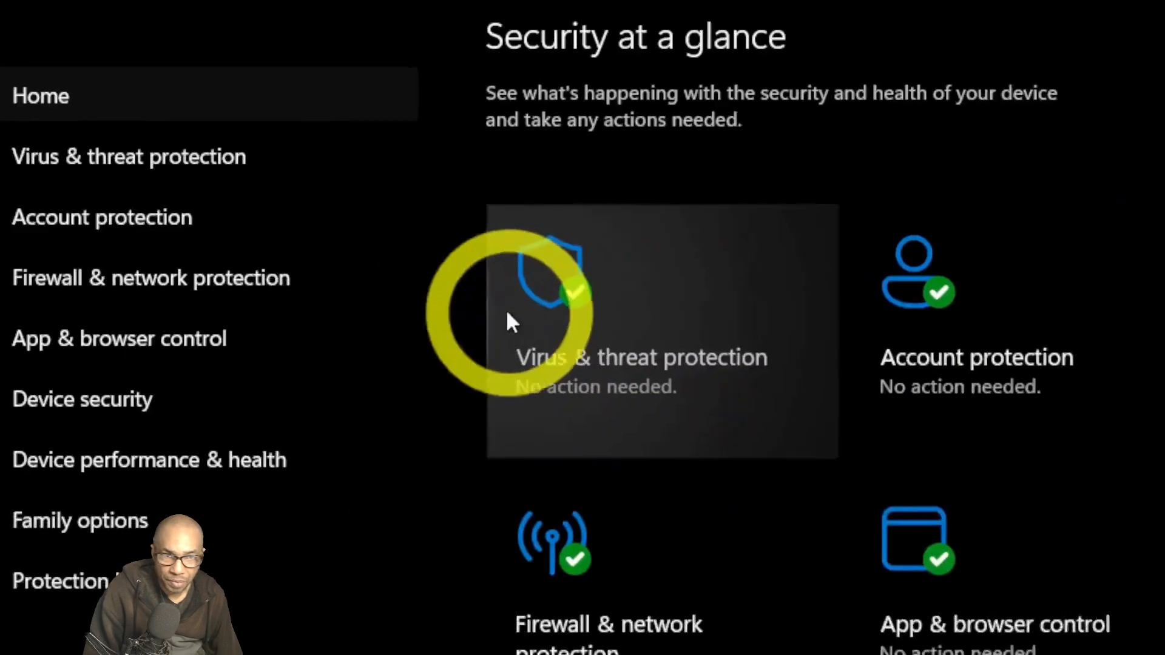
Turn Real-time protection off in Virus & threat protection settings, then minimize Windows Security.
{"action": "left_click", "coordinate": [564, 306]}
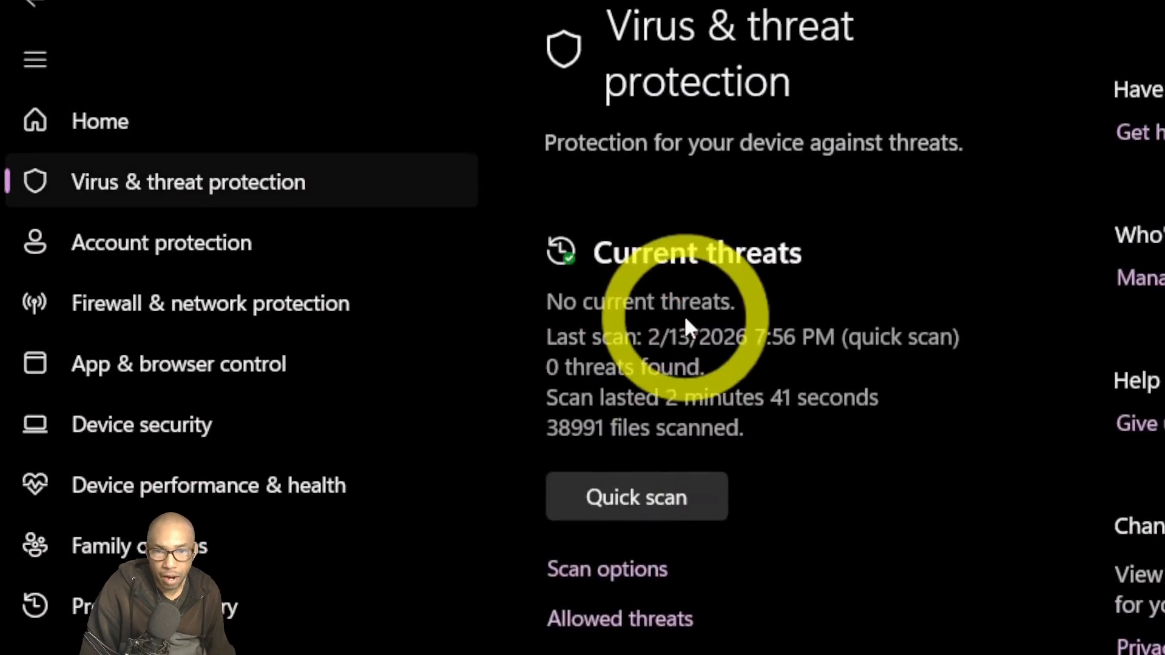
{"action": "scroll", "coordinate": [747, 373], "scroll_direction": "down", "scroll_amount": 5}
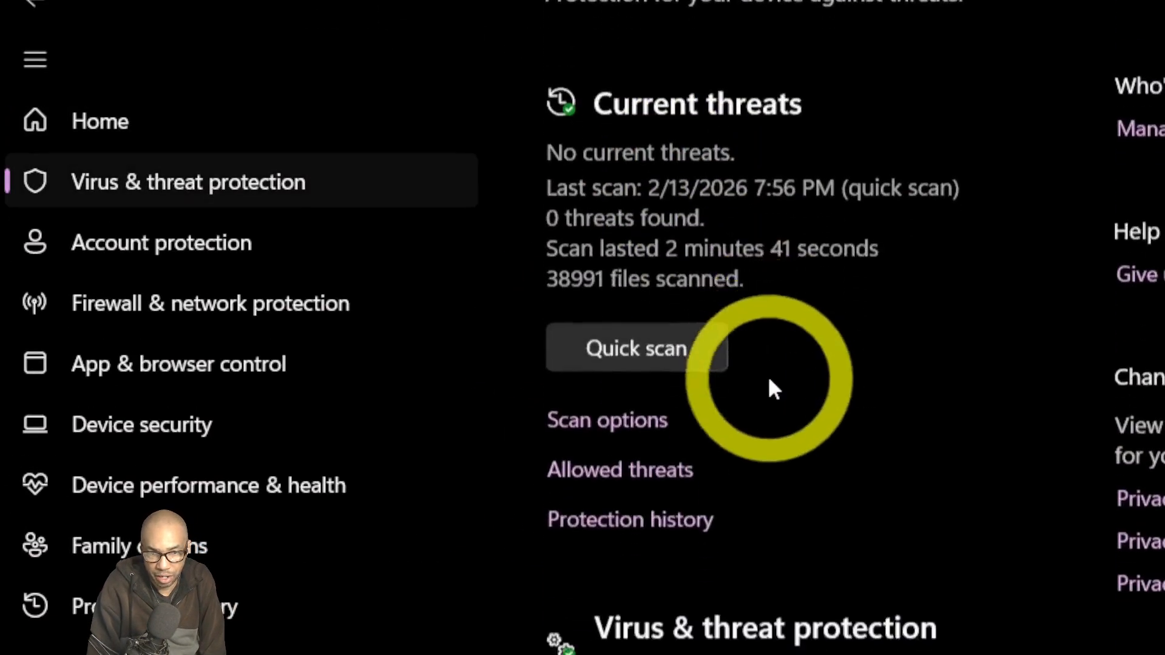
{"action": "scroll", "coordinate": [769, 383], "scroll_direction": "down", "scroll_amount": 1}
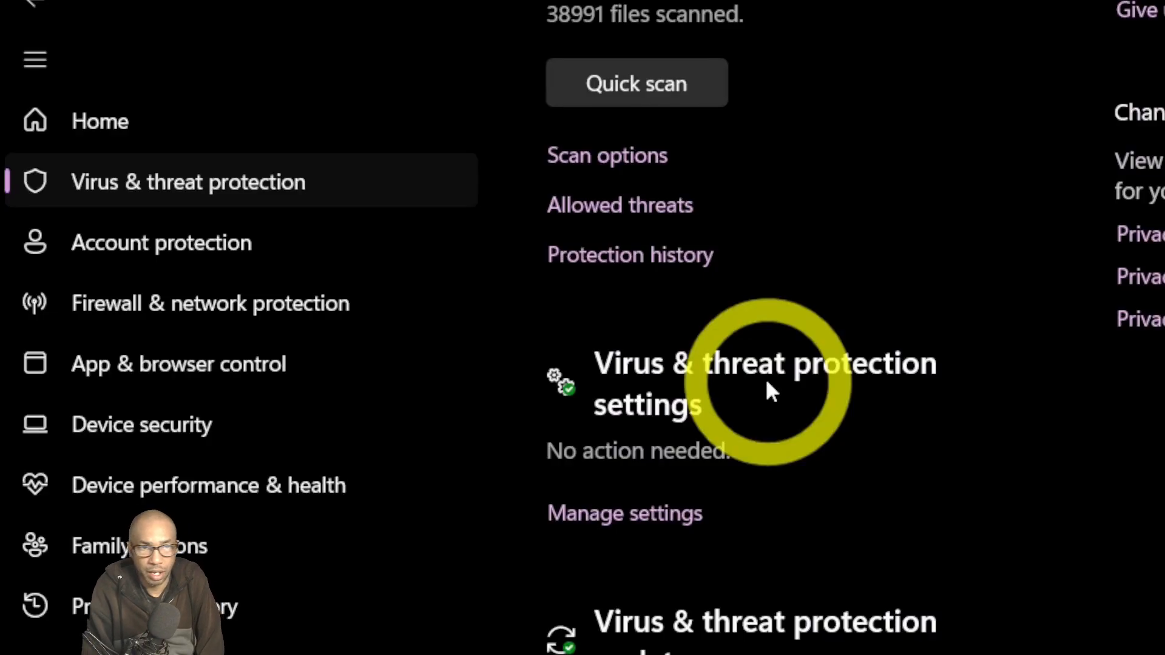
{"action": "scroll", "coordinate": [767, 380], "scroll_direction": "up", "scroll_amount": 6}
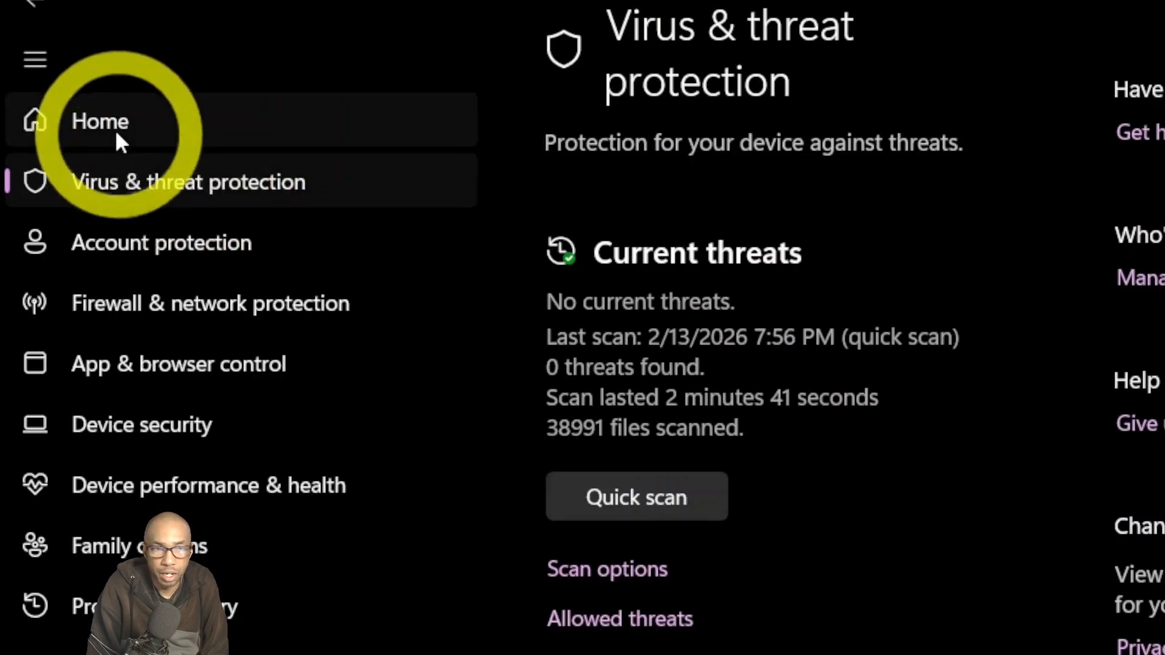
{"action": "left_click", "coordinate": [91, 129]}
{"action": "left_click", "coordinate": [691, 339]}
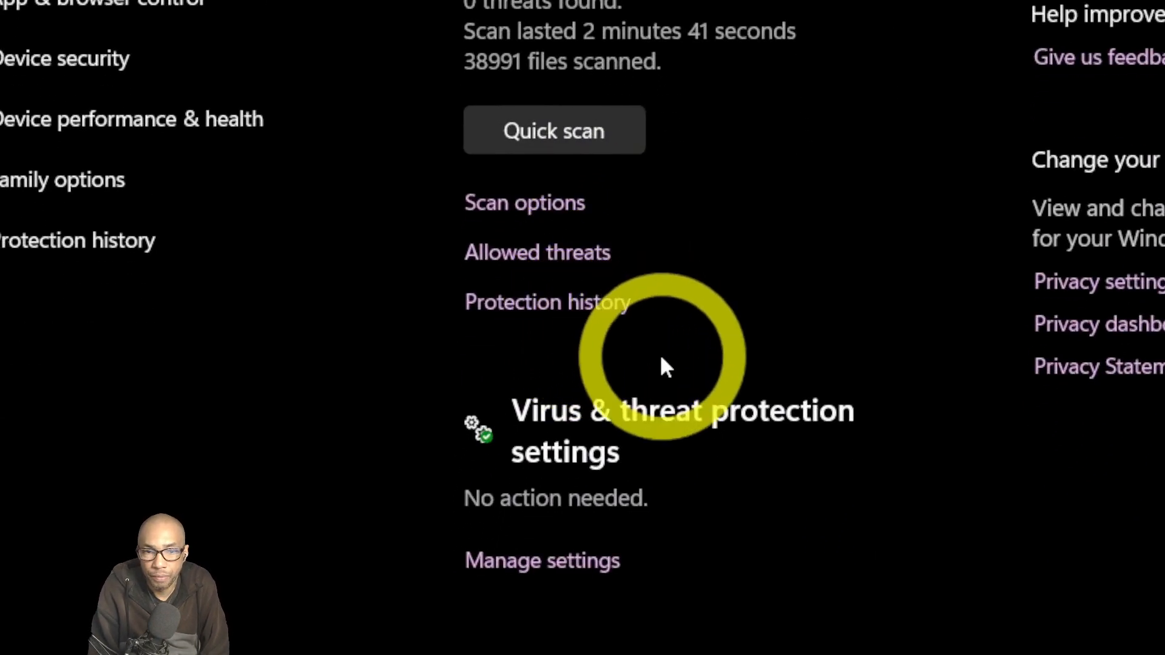
{"action": "scroll", "coordinate": [661, 358], "scroll_direction": "down", "scroll_amount": 3}
{"action": "left_click", "coordinate": [599, 385]}
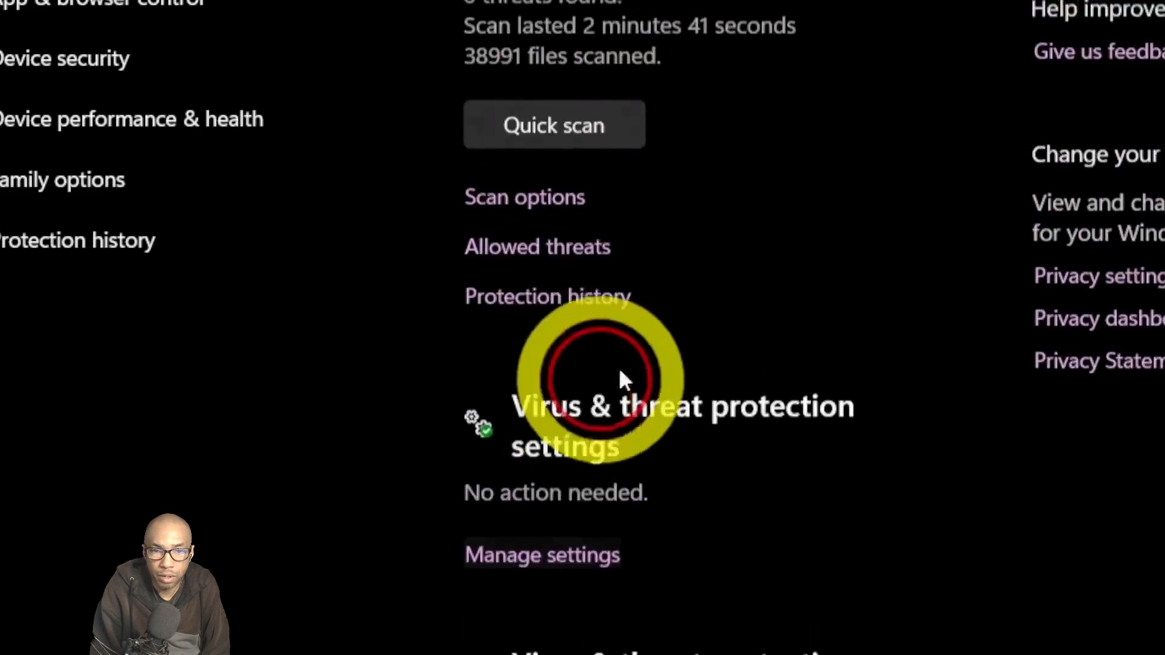
{"action": "left_click", "coordinate": [494, 116]}
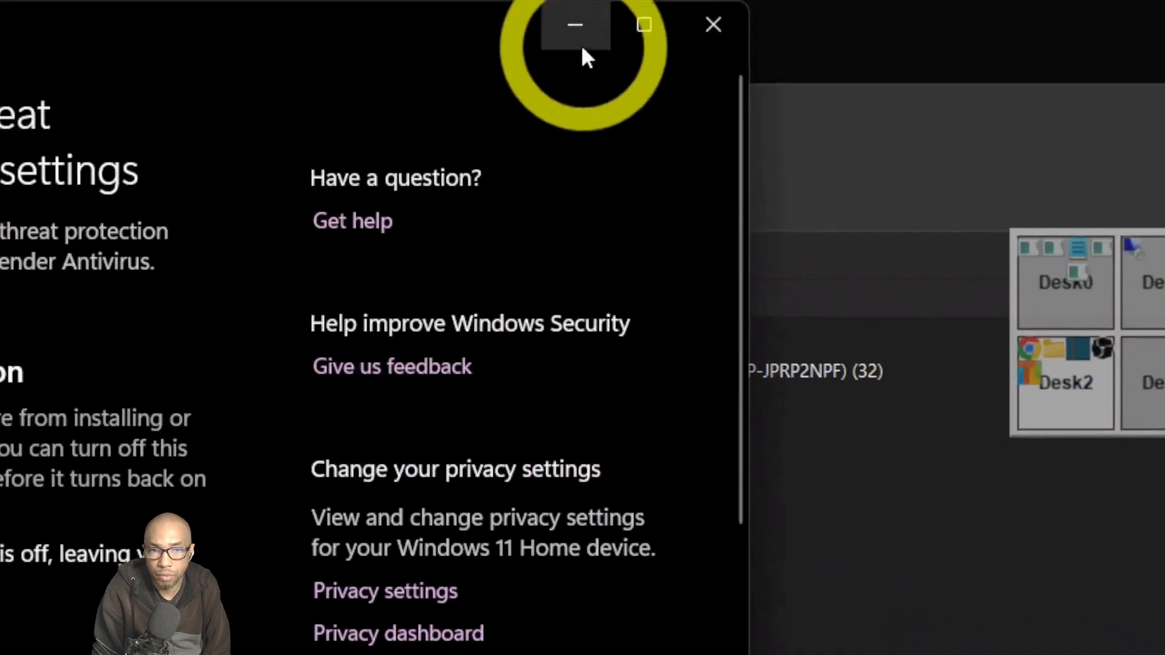
{"action": "left_click", "coordinate": [581, 50]}
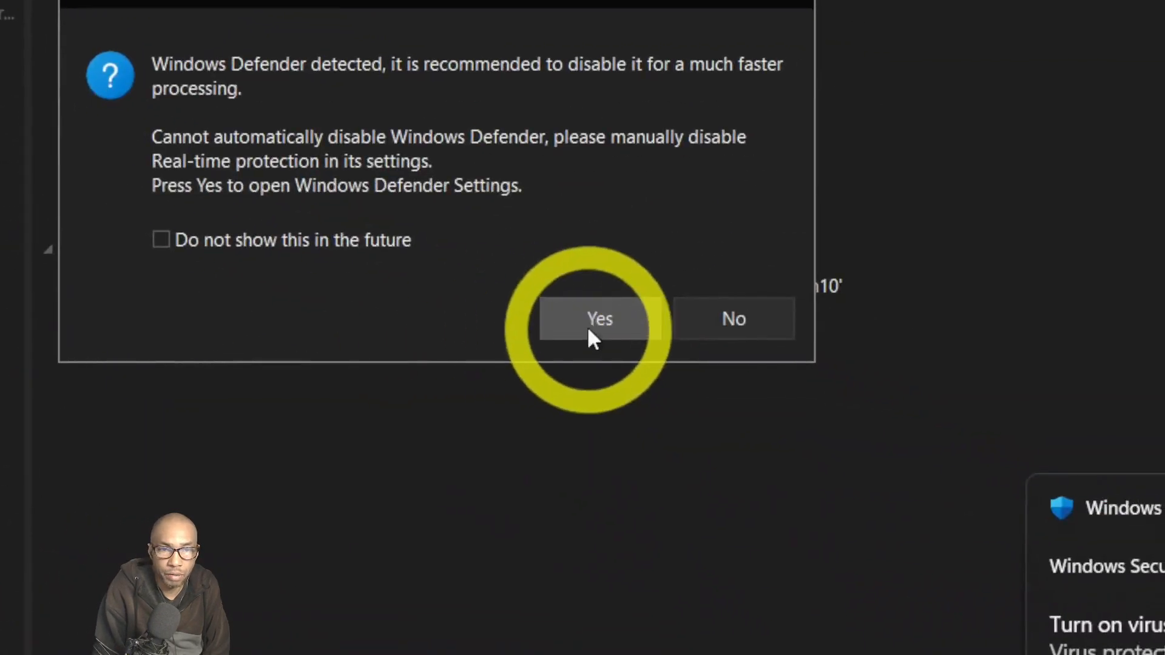
Accept the Defender warning, set Windows Security aside, and confirm applying all pending changes.
{"action": "left_click", "coordinate": [588, 324]}
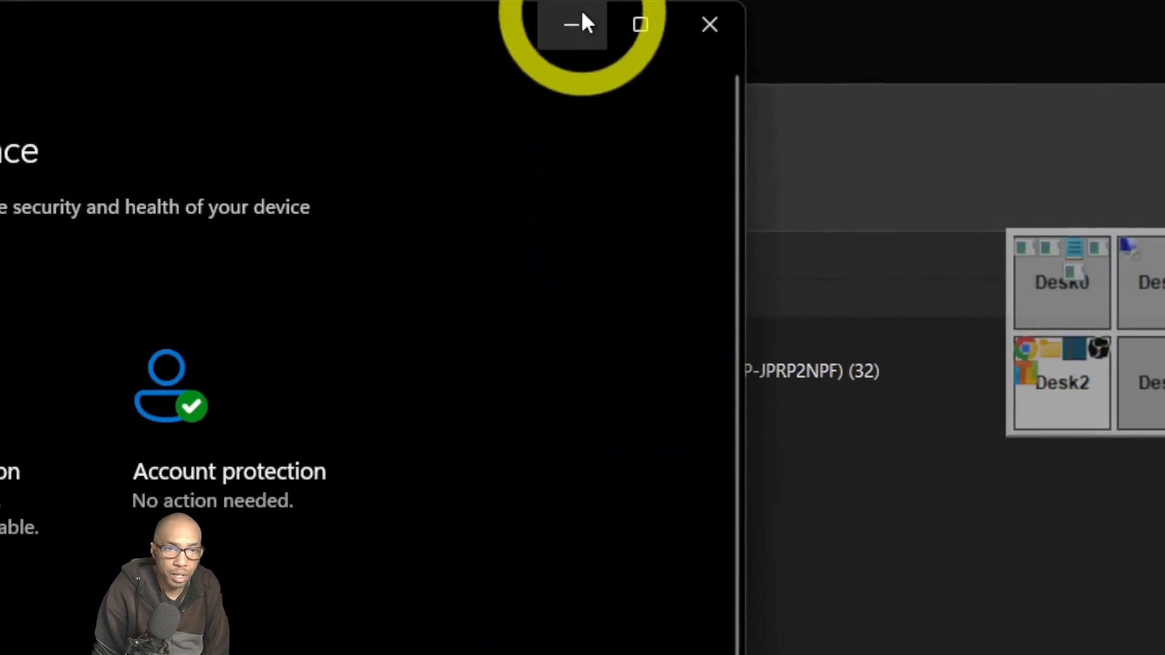
{"action": "left_click", "coordinate": [580, 21]}
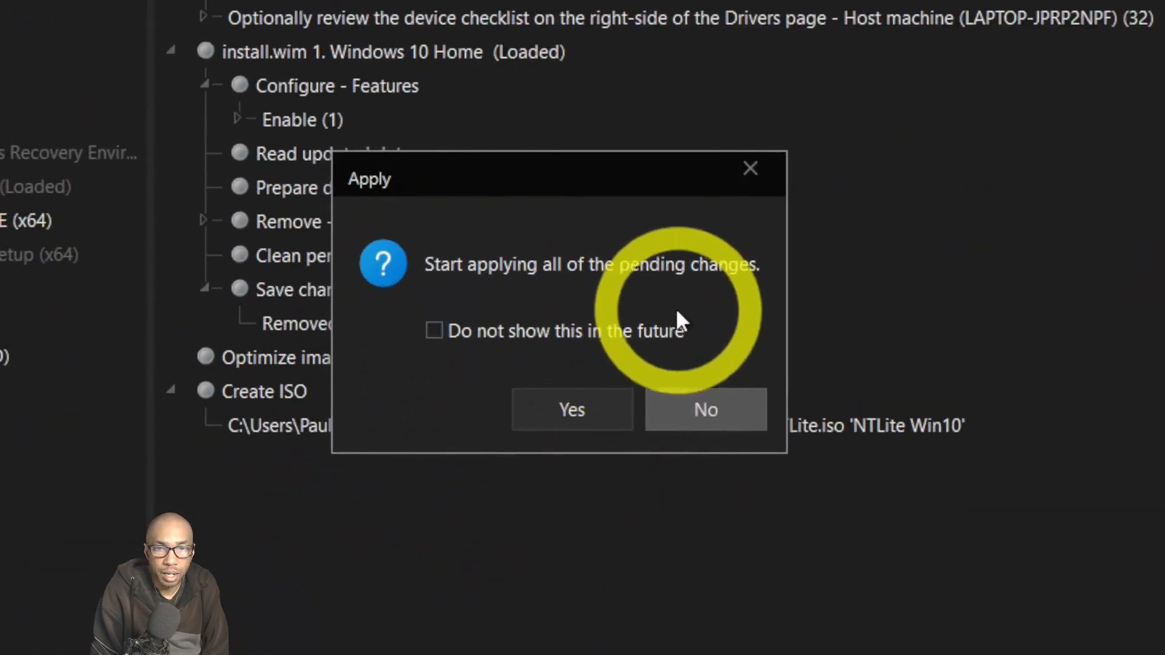
{"action": "left_click", "coordinate": [595, 408]}
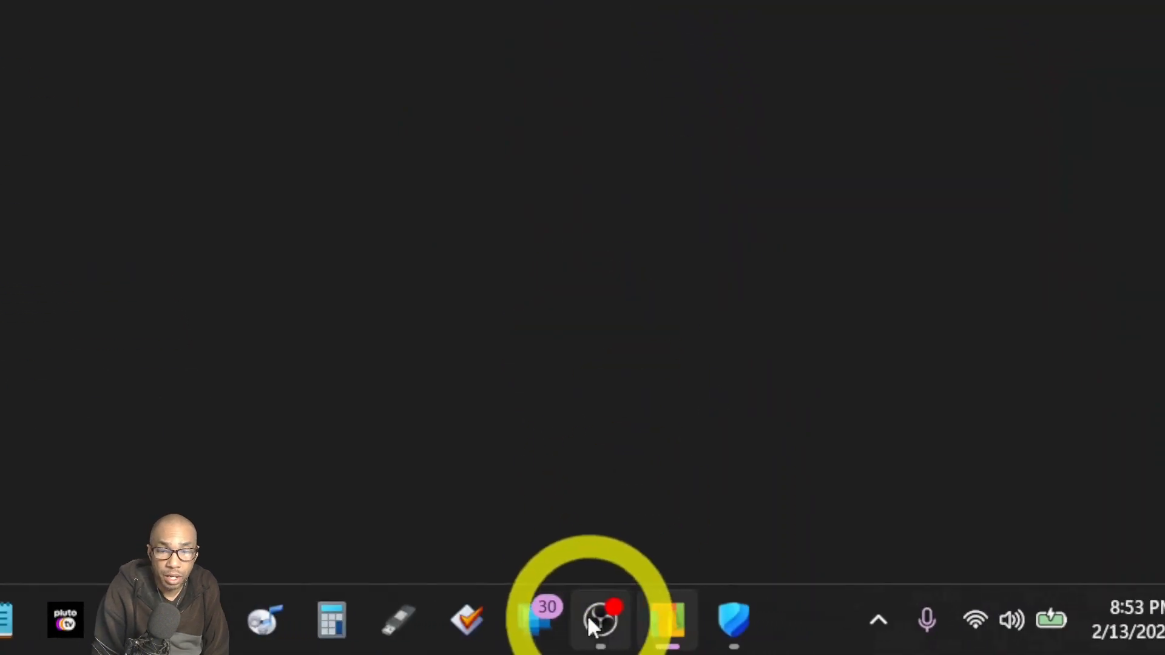
Bring NTLite's processing progress back into view while the image is applied.
{"action": "mouse_move", "coordinate": [588, 614]}
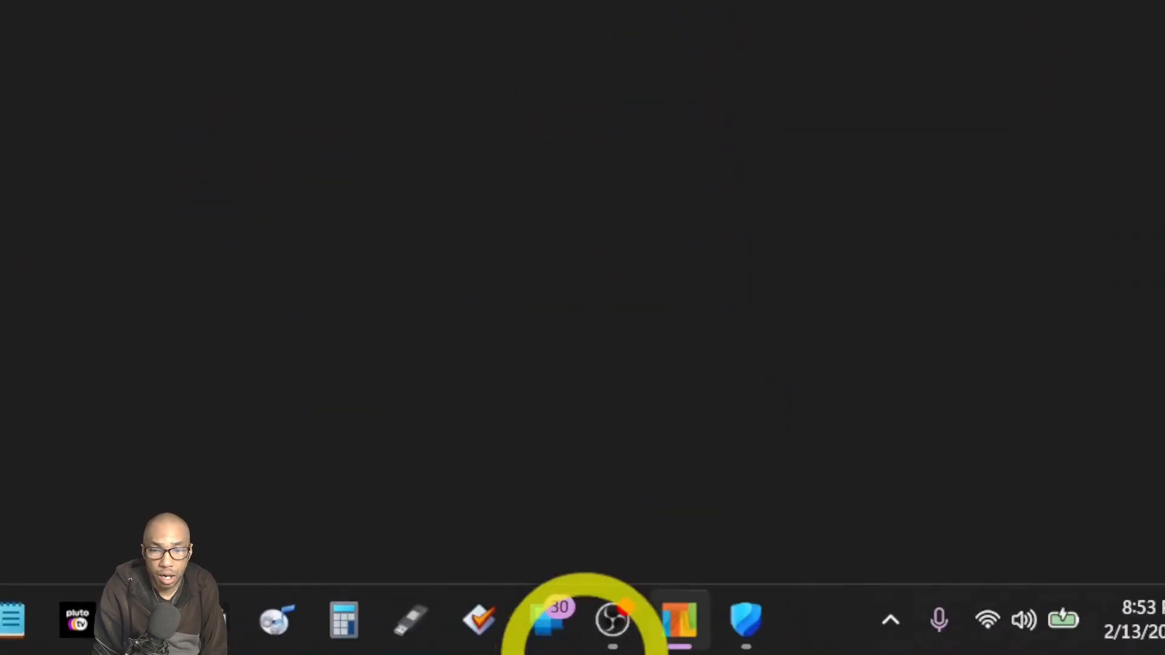
{"action": "left_click", "coordinate": [613, 618]}
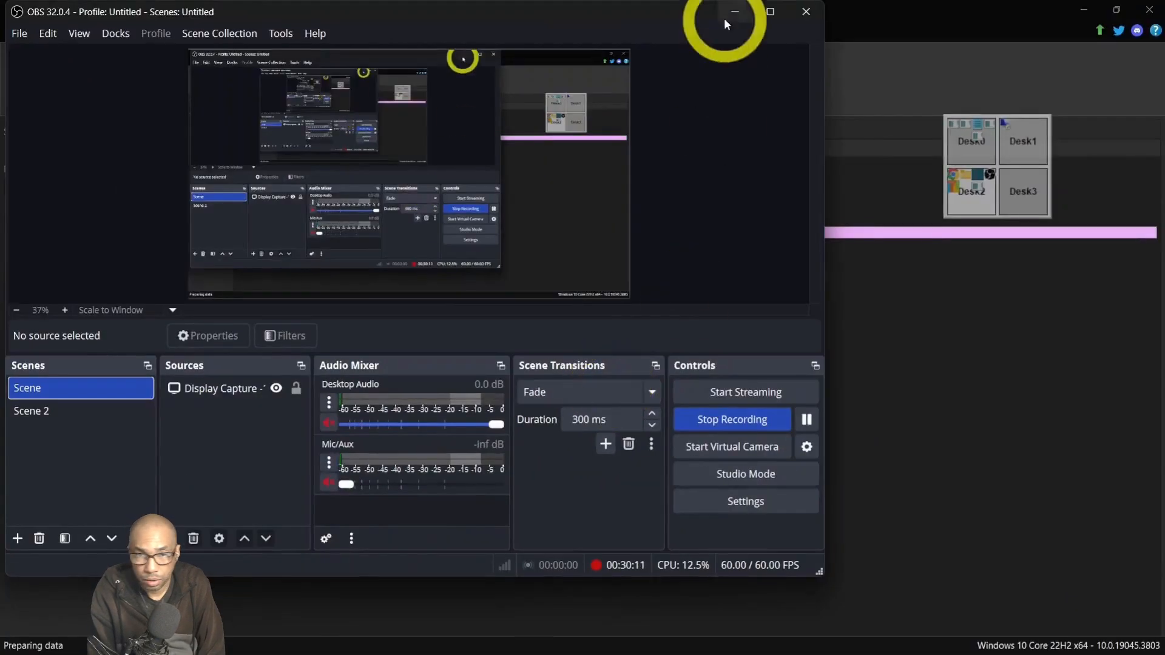
{"action": "left_click", "coordinate": [726, 22]}
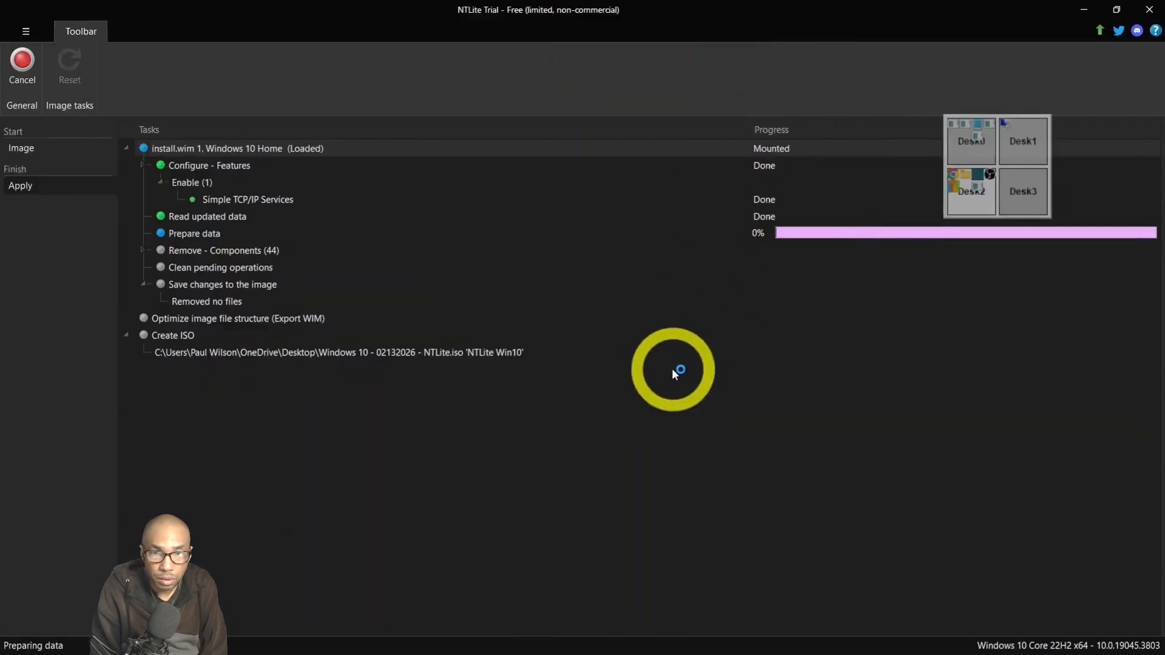
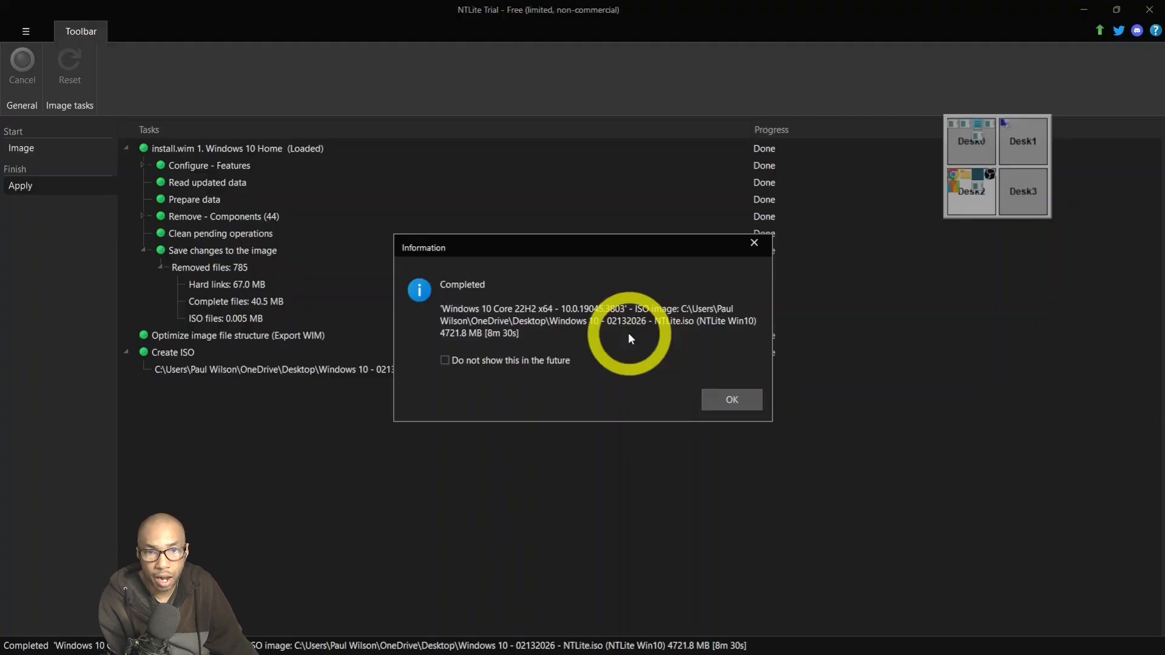
Dismiss NTLite's 'Completed' notice for the finished Windows 10 ISO build.
{"action": "left_click", "coordinate": [730, 399]}
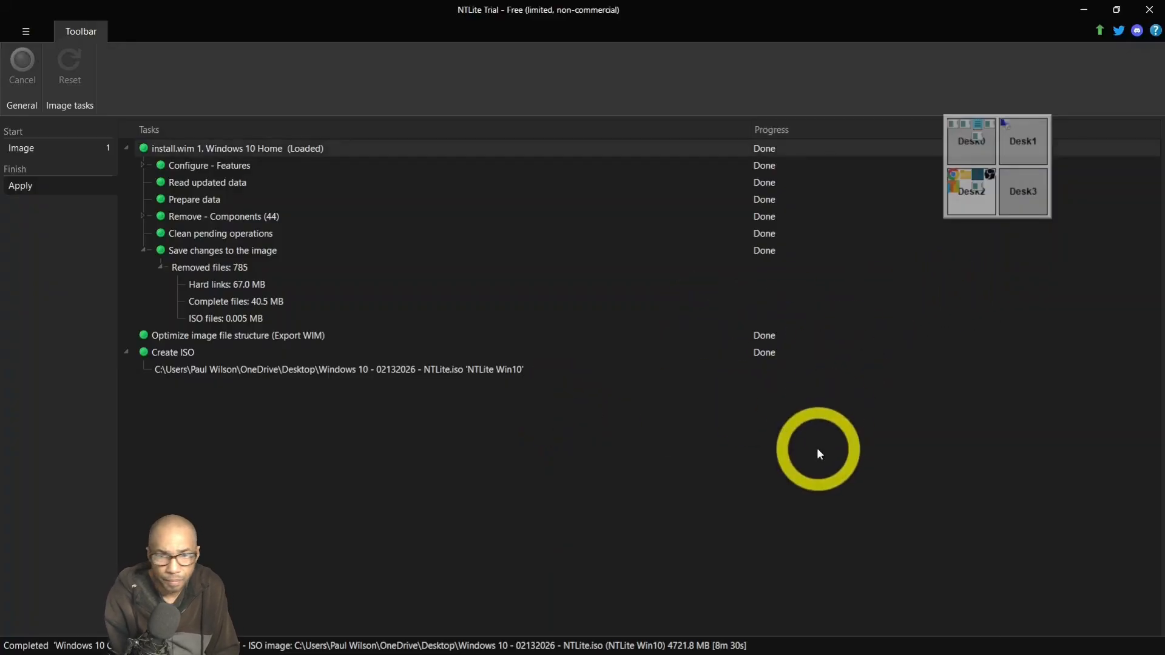
{"action": "mouse_move", "coordinate": [863, 637]}
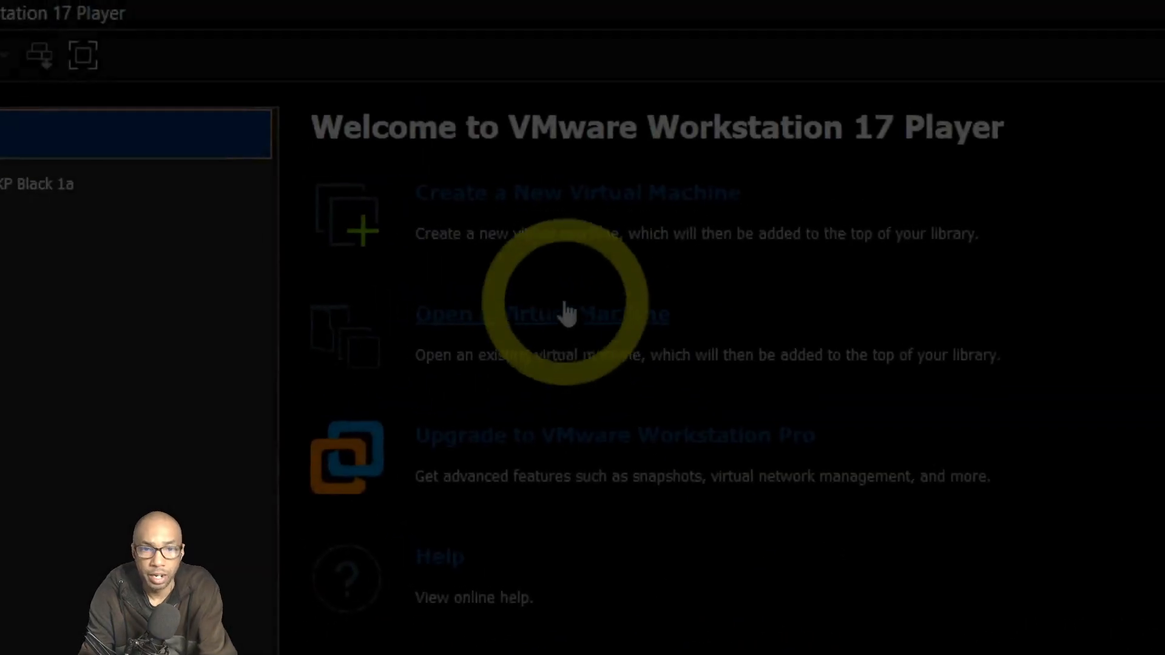
Start a new VM from the 'Windows 10 - 02132026 - NTLite' ISO, detected as Windows 10 x64.
{"action": "left_click", "coordinate": [567, 199]}
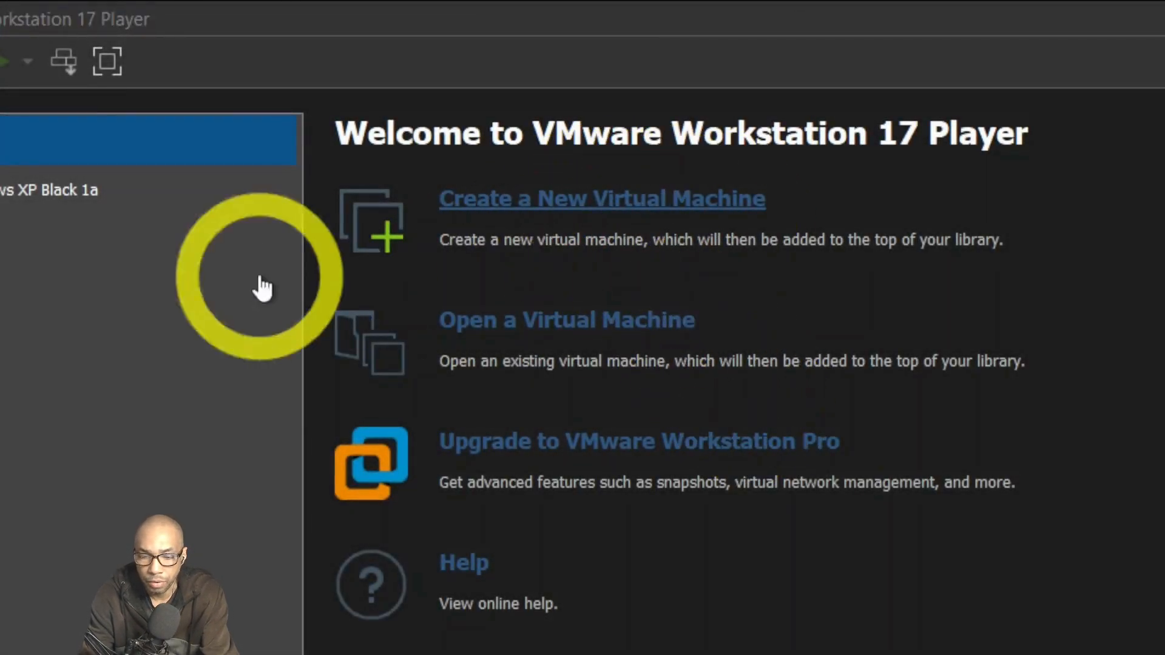
{"action": "left_click", "coordinate": [566, 206]}
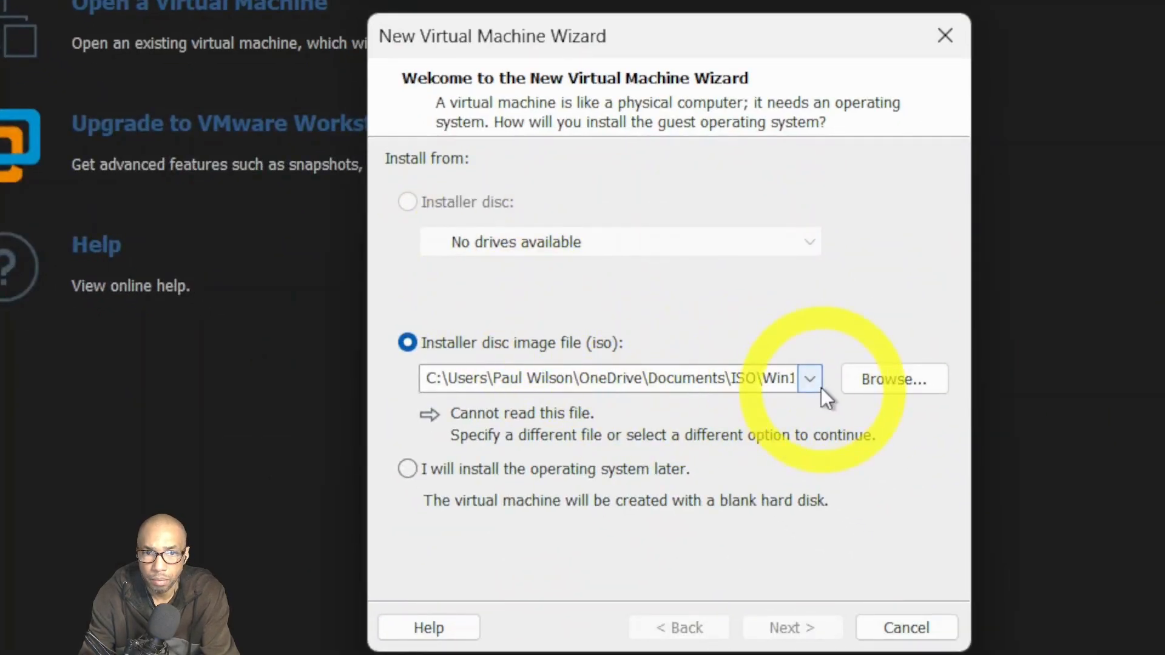
{"action": "left_click", "coordinate": [883, 383]}
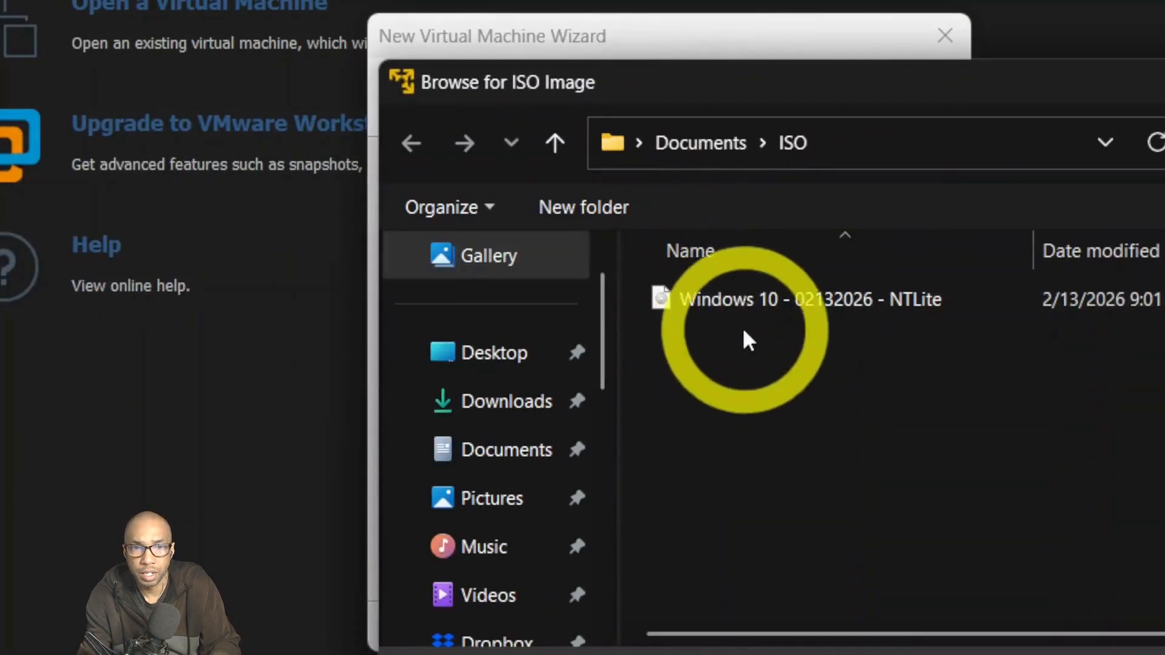
{"action": "left_click", "coordinate": [740, 304]}
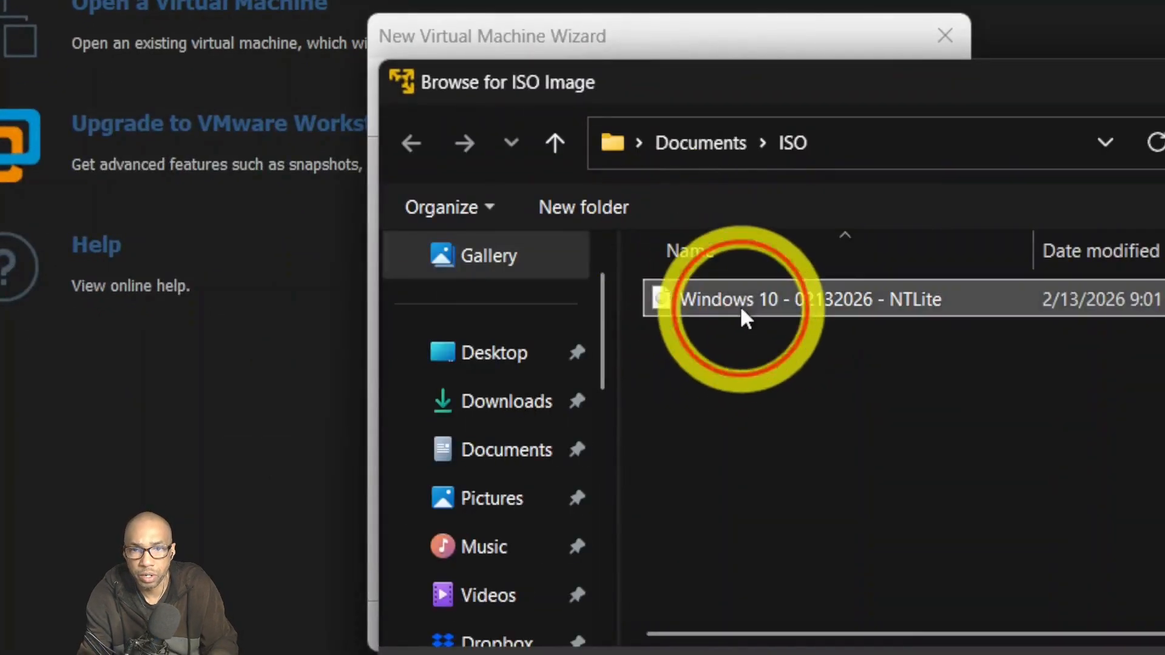
{"action": "left_click", "coordinate": [599, 402]}
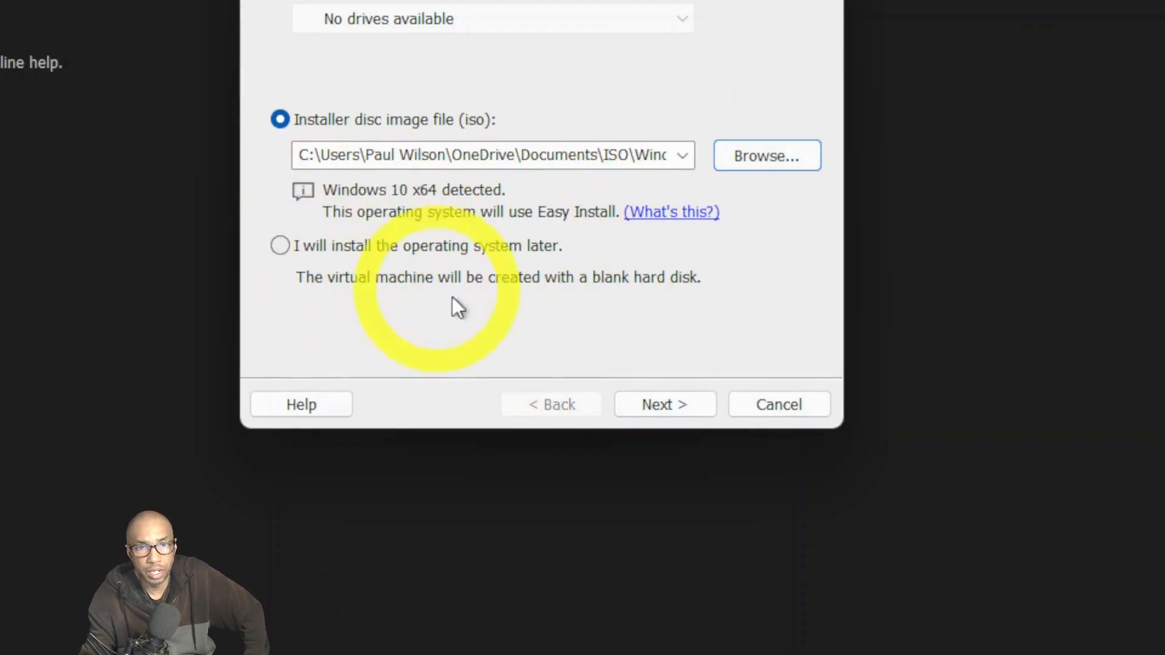
{"action": "left_click", "coordinate": [661, 403]}
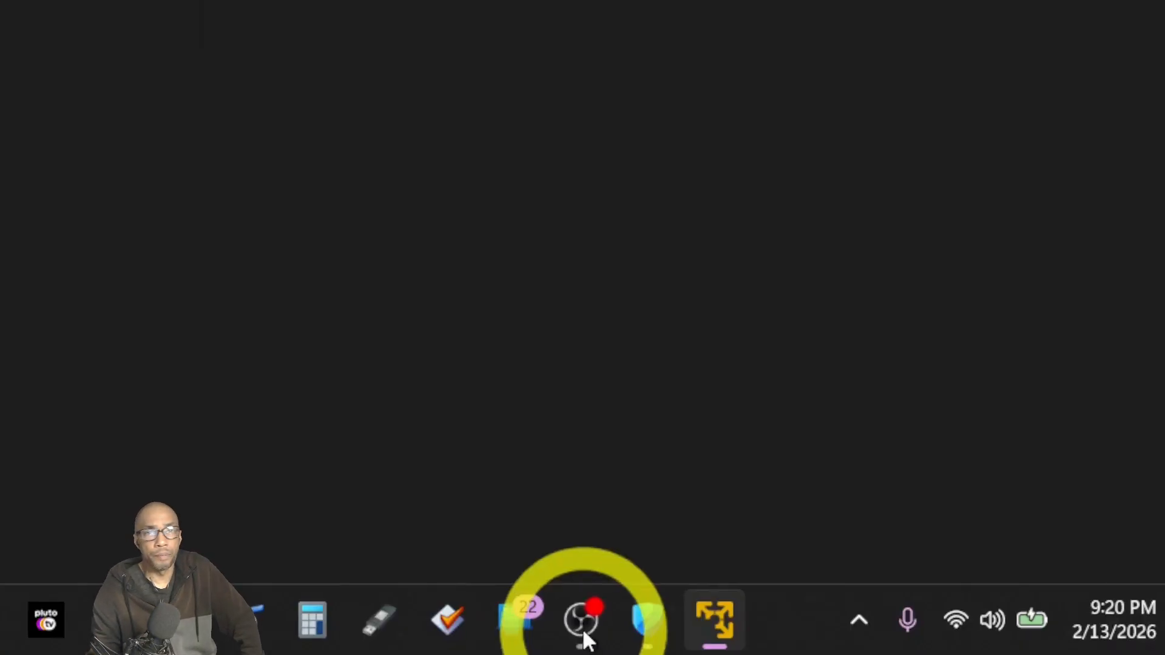
Recreate the new VM from the NTLite Windows 10 ISO in Documents\ISO and continue to Easy Install.
{"action": "left_click", "coordinate": [582, 621]}
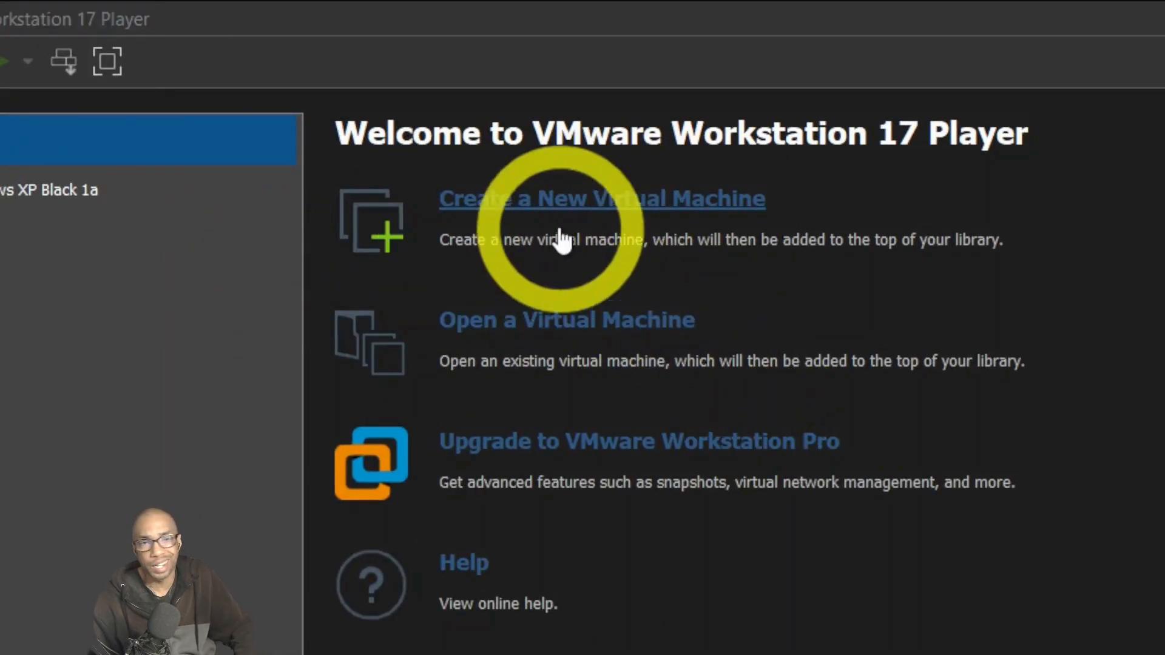
{"action": "left_click", "coordinate": [567, 203]}
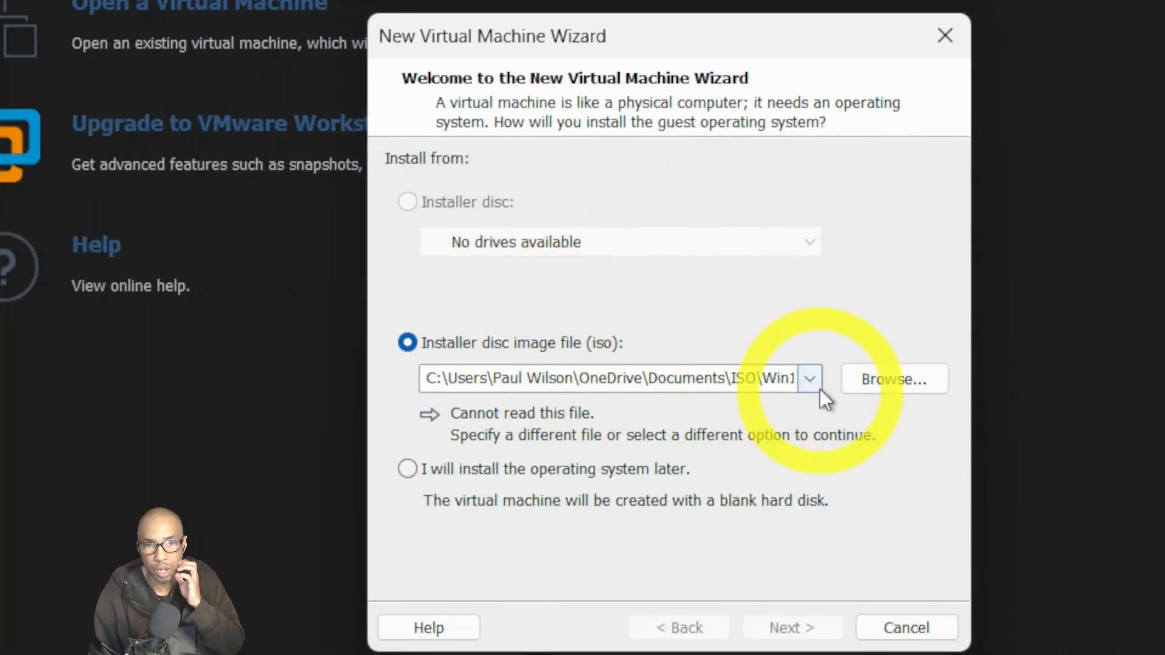
{"action": "left_click", "coordinate": [880, 382]}
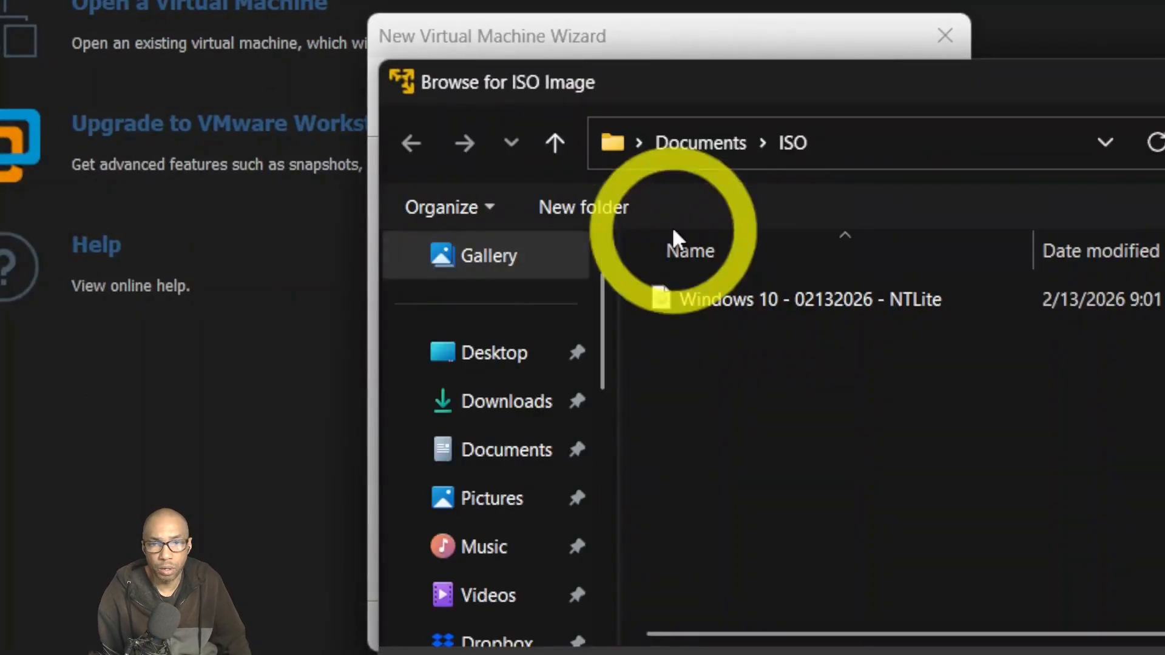
{"action": "left_click", "coordinate": [742, 316]}
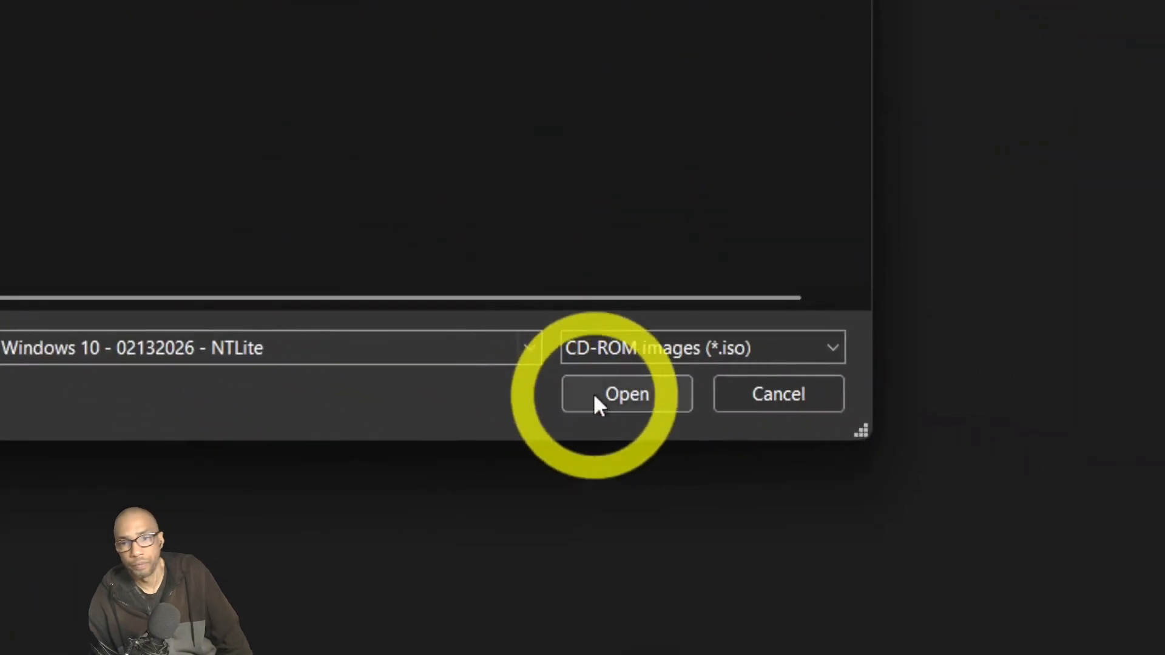
{"action": "left_click", "coordinate": [596, 398]}
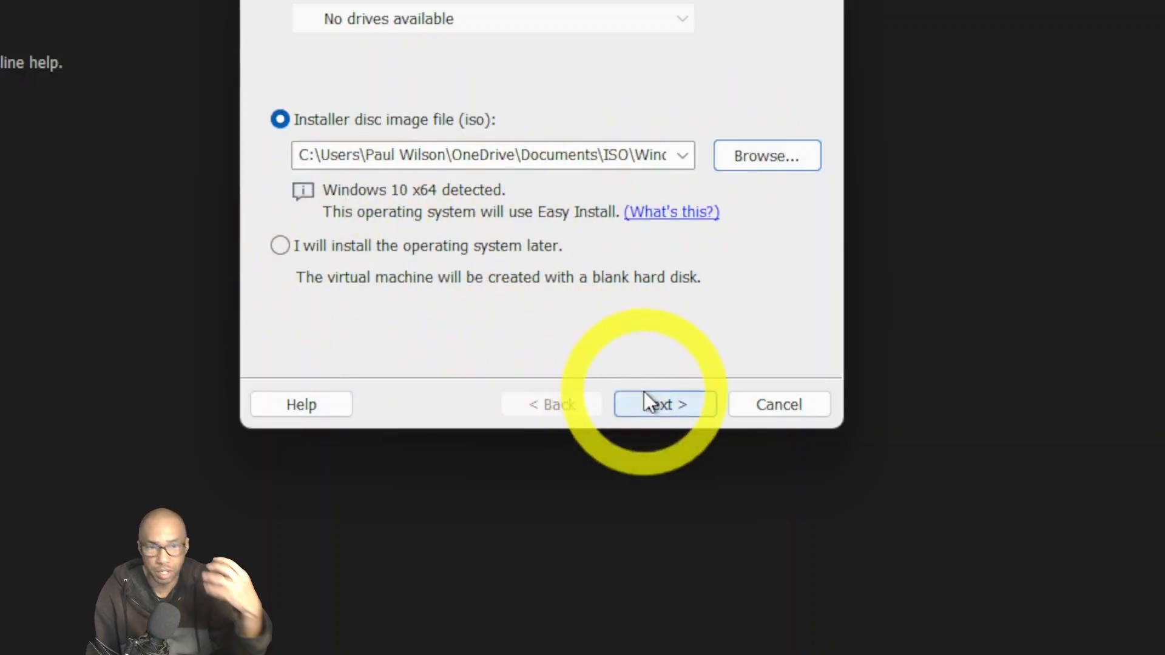
{"action": "left_click", "coordinate": [659, 403]}
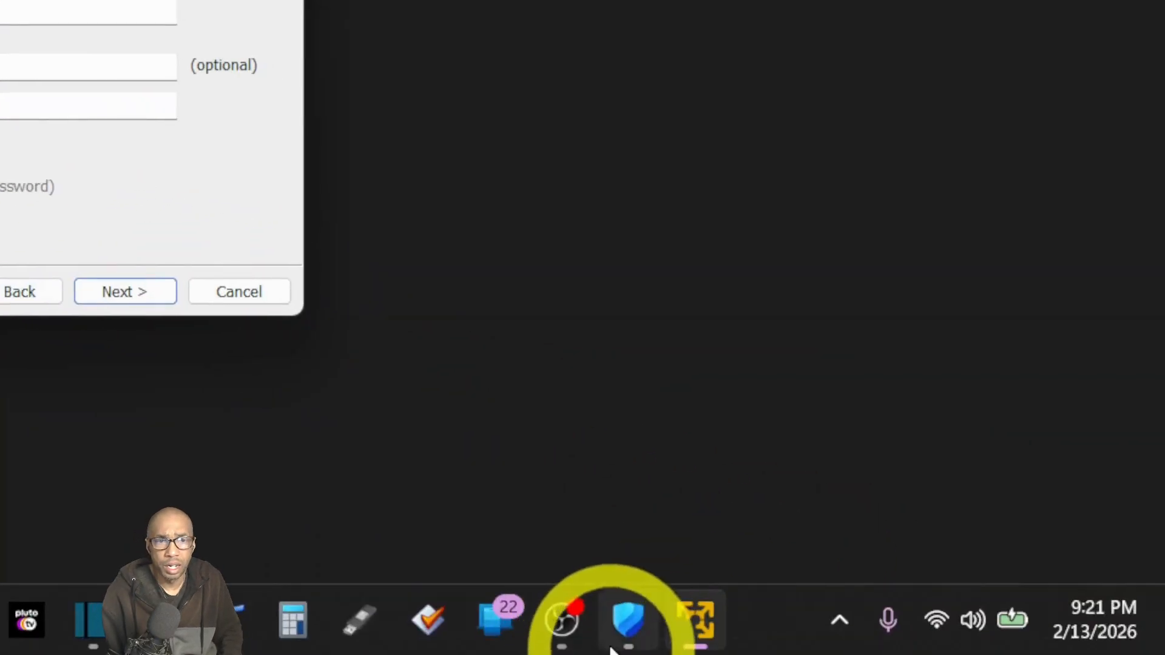
Enter and confirm the Windows account password in Easy Install, then continue.
{"action": "left_click", "coordinate": [585, 653]}
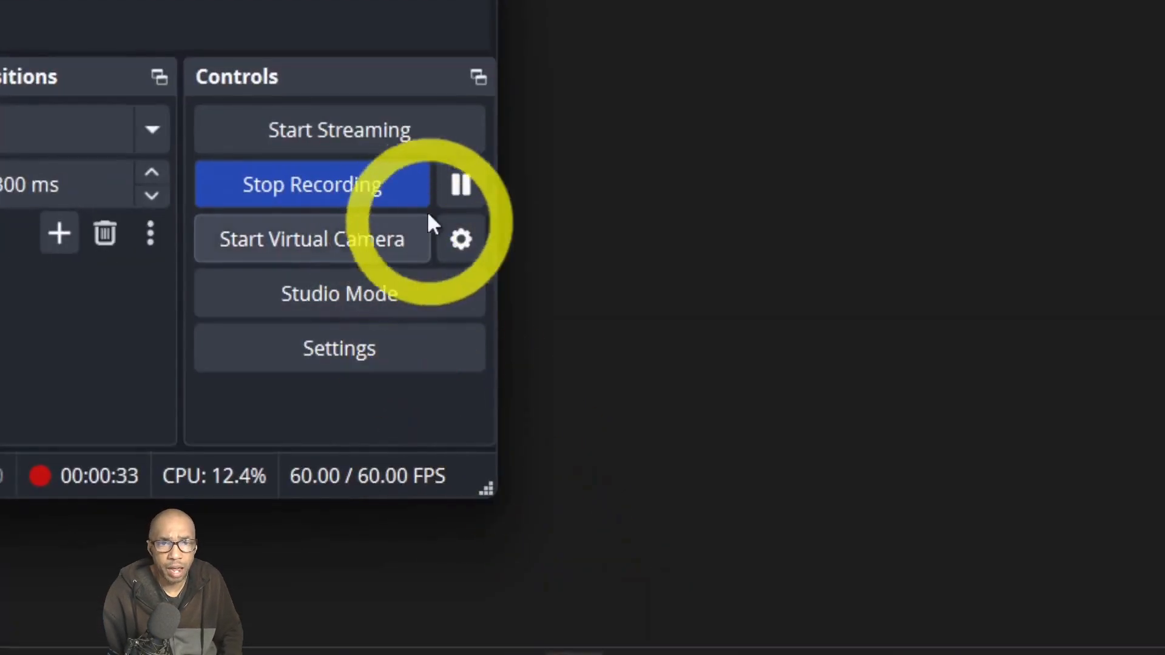
{"action": "left_click", "coordinate": [461, 184]}
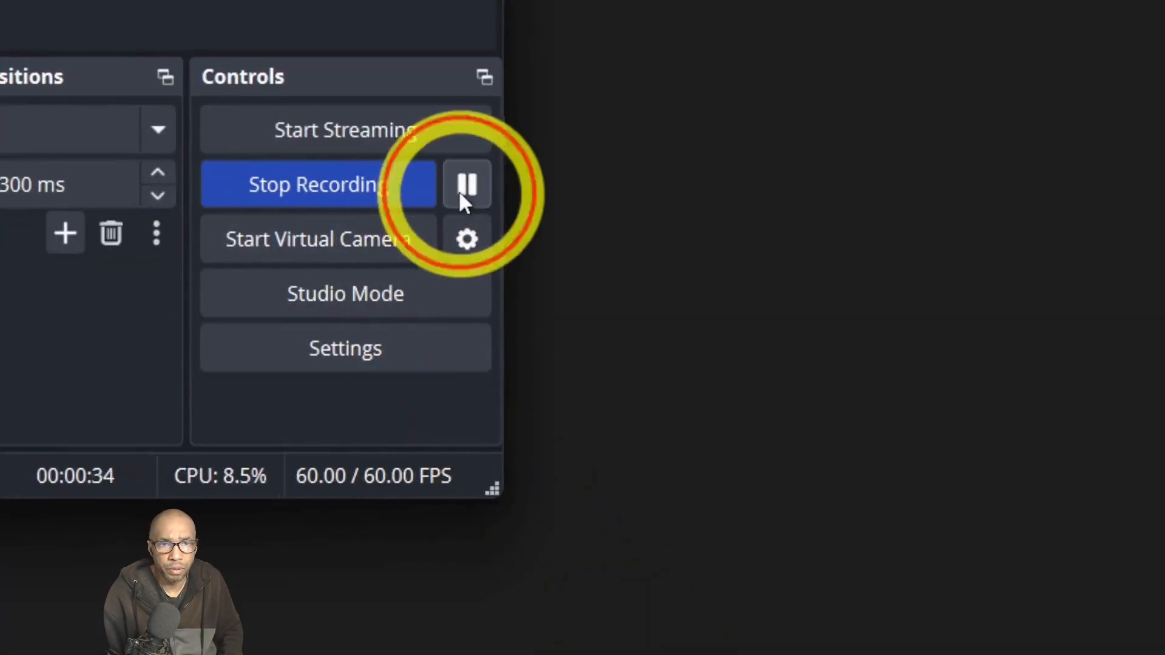
{"action": "left_click", "coordinate": [586, 24]}
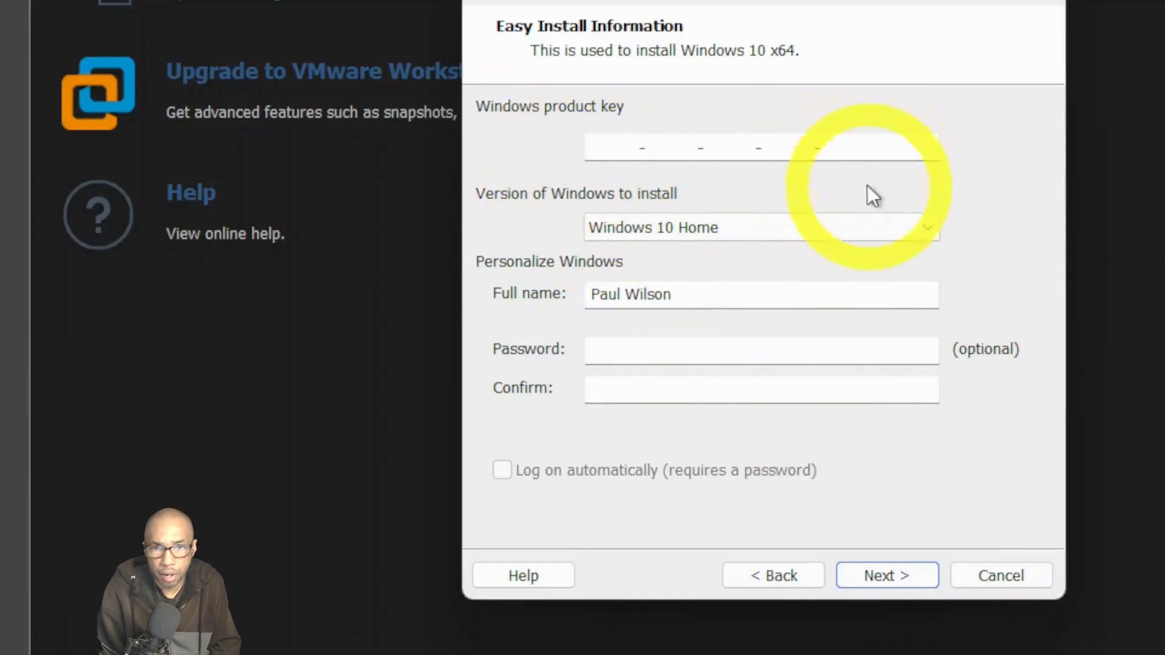
{"action": "left_click", "coordinate": [655, 350]}
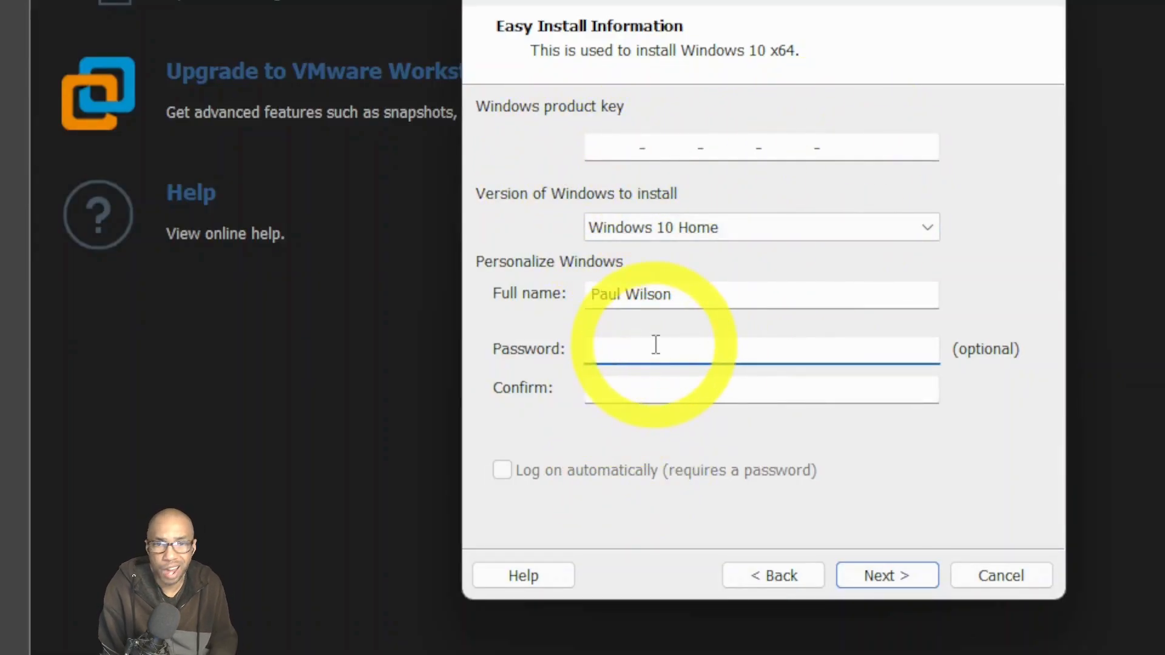
{"action": "type", "text": "123456"}
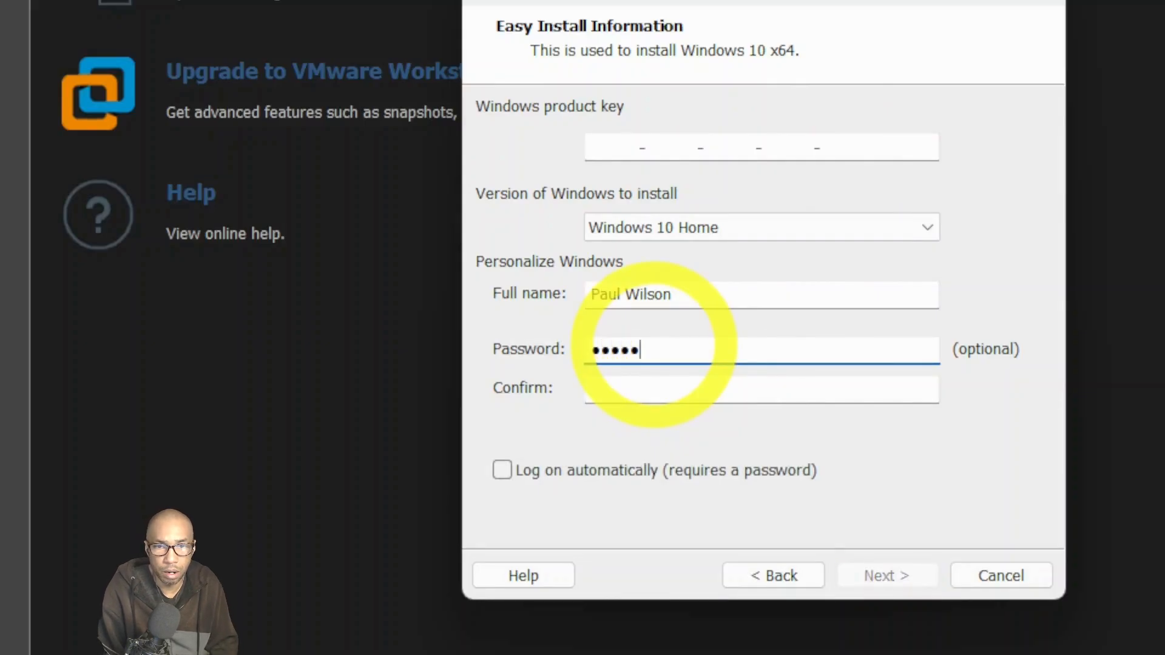
{"action": "type", "text": "78"}
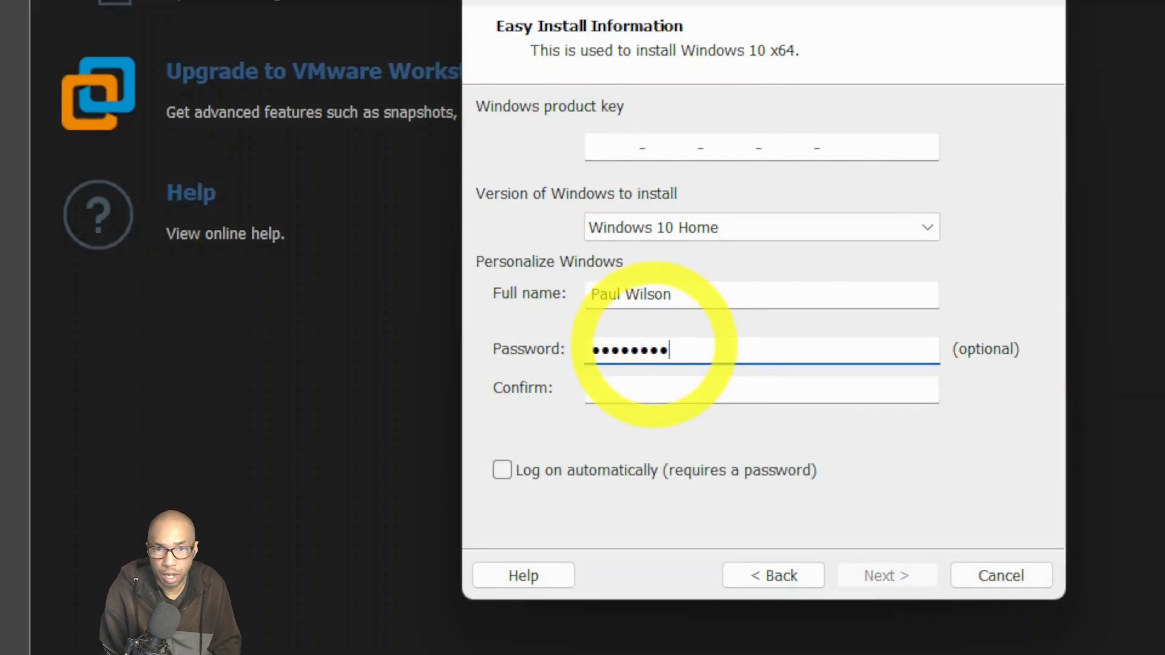
{"action": "left_click", "coordinate": [697, 380]}
{"action": "type", "text": "1"}
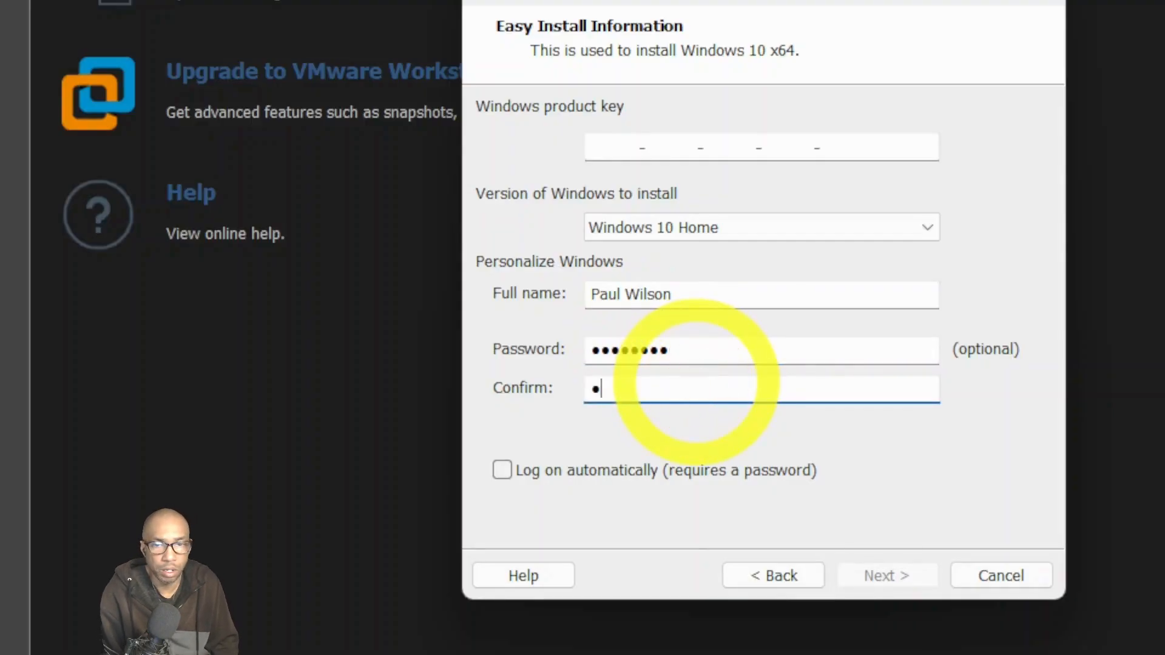
{"action": "type", "text": "2345678"}
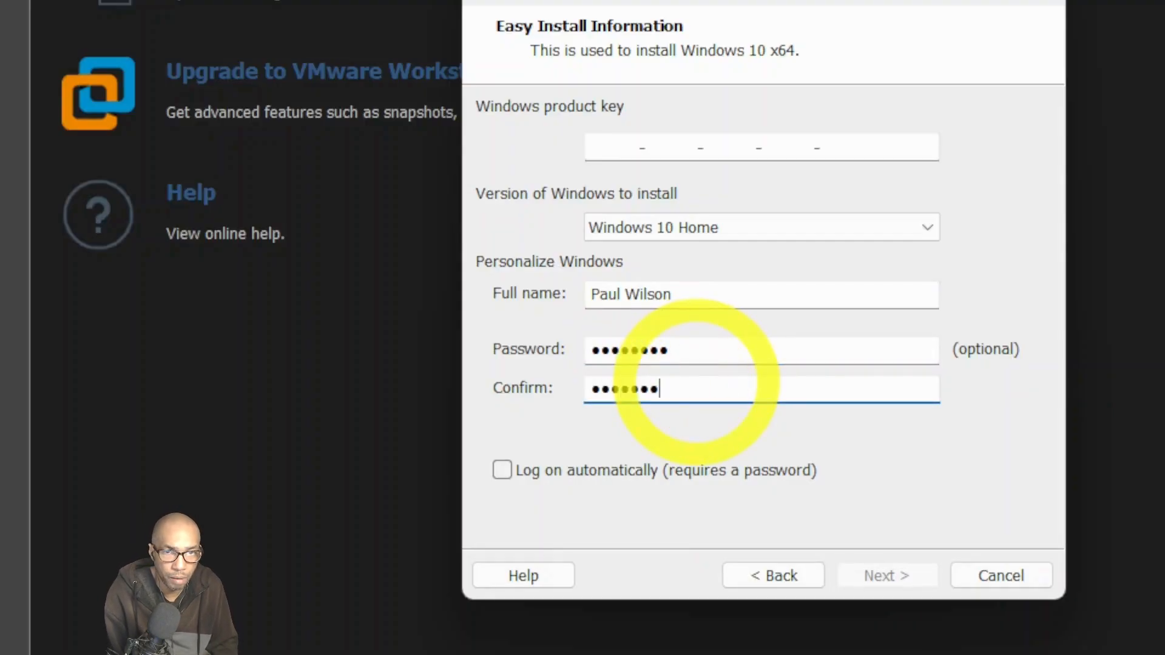
{"action": "type", "text": "8"}
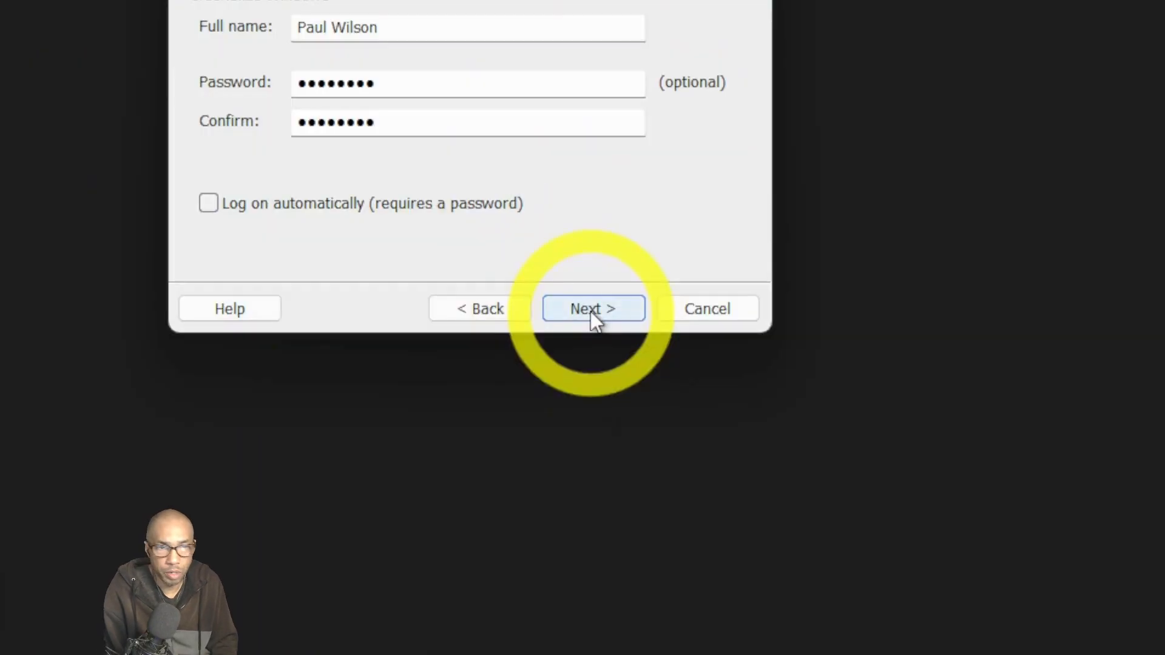
{"action": "left_click", "coordinate": [886, 576]}
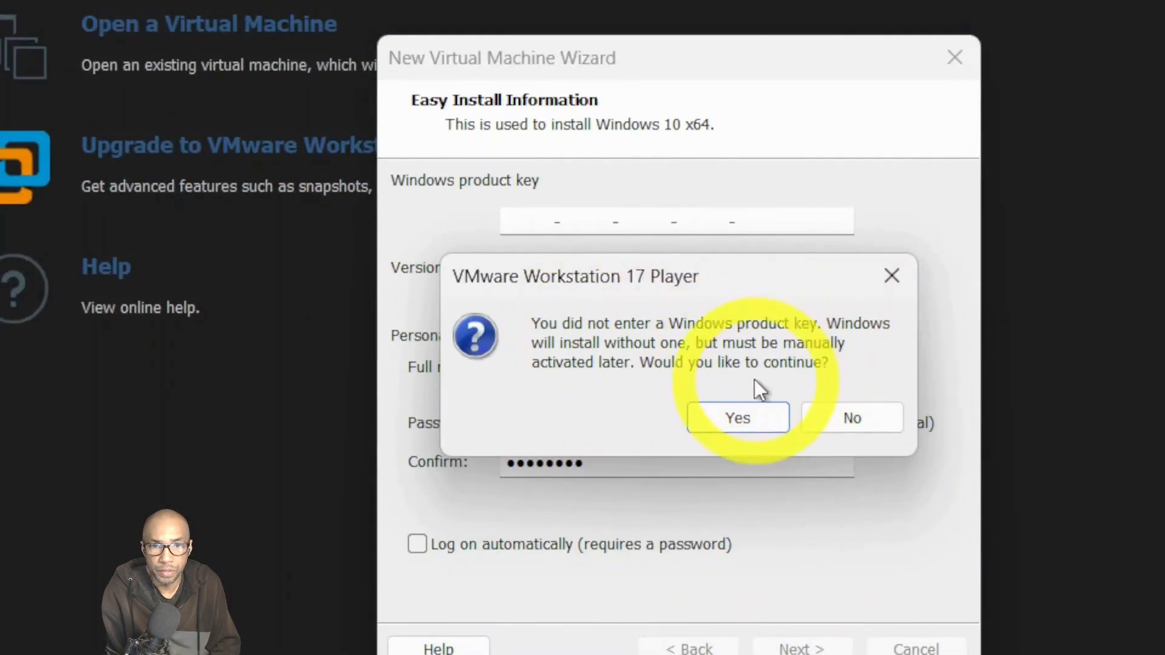
Continue without a product key and browse to the VMs folder for the VM location.
{"action": "left_click", "coordinate": [752, 417]}
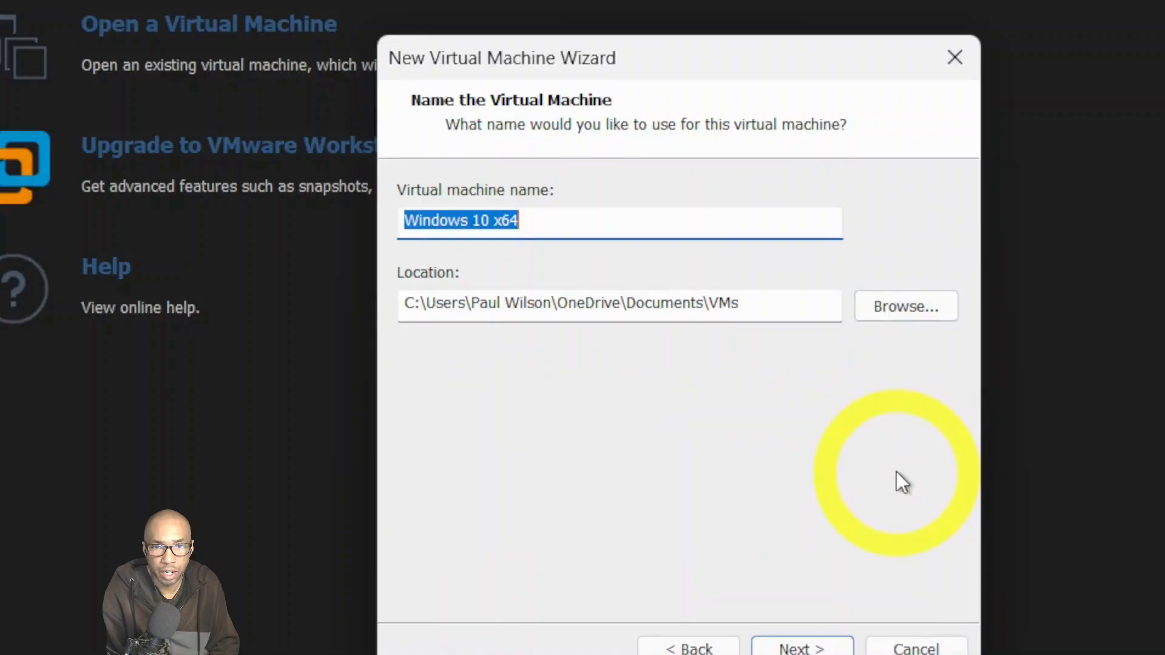
{"action": "left_click", "coordinate": [898, 310]}
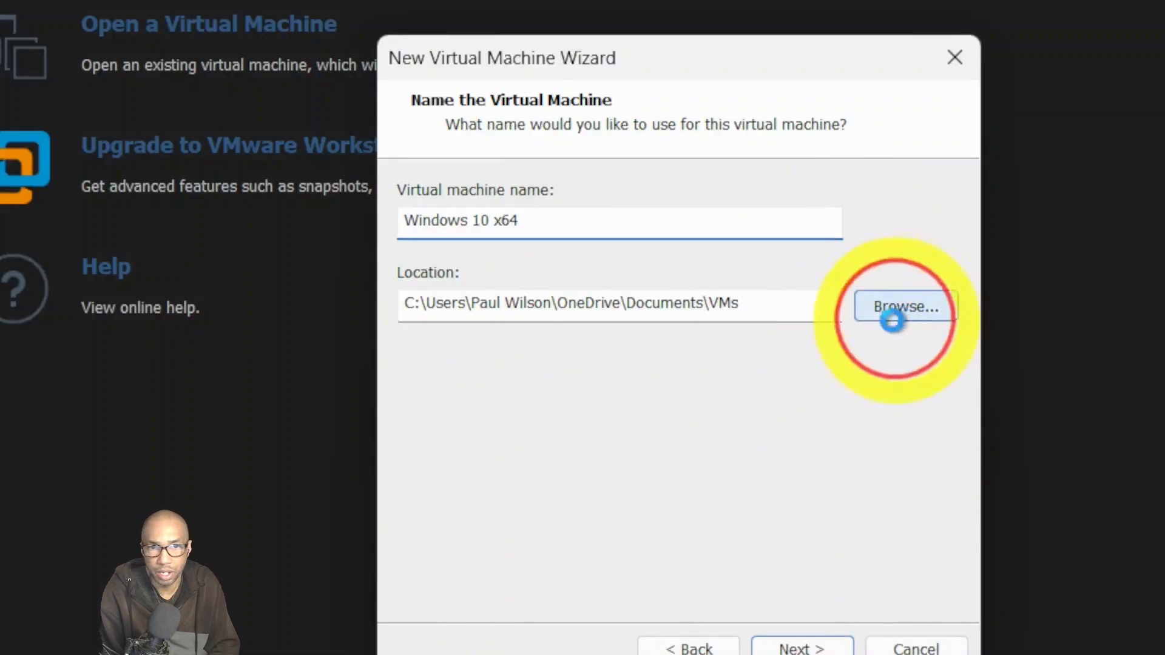
{"action": "scroll", "coordinate": [710, 428], "scroll_direction": "down", "scroll_amount": 1}
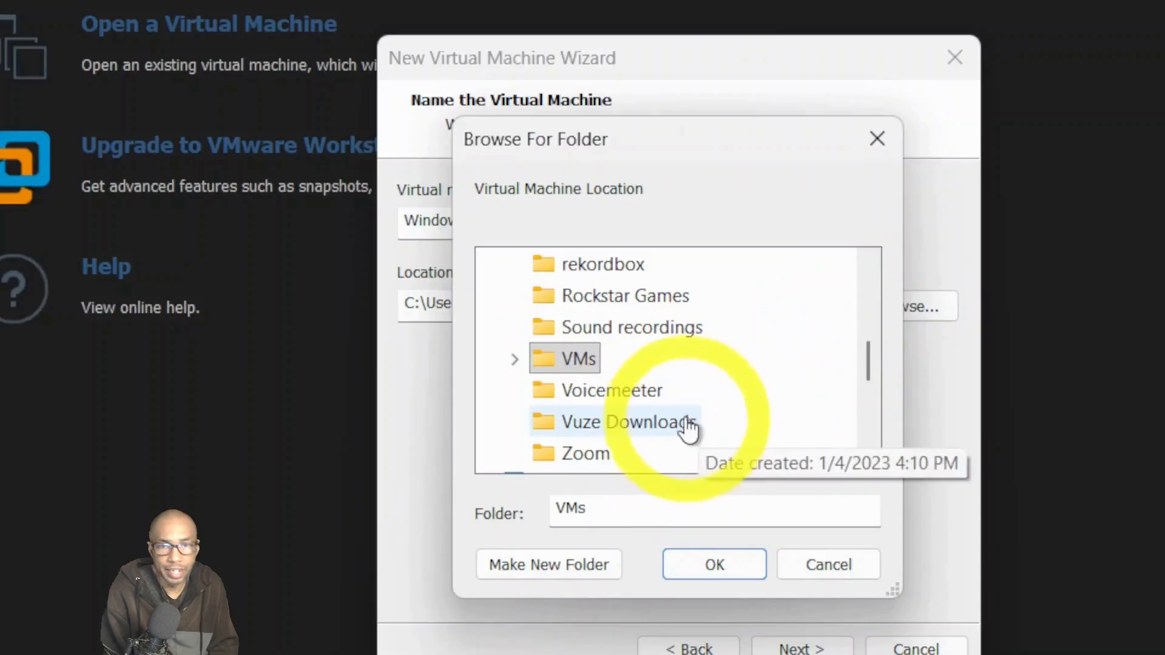
{"action": "left_click", "coordinate": [516, 359]}
{"action": "scroll", "coordinate": [568, 340], "scroll_direction": "up", "scroll_amount": 1}
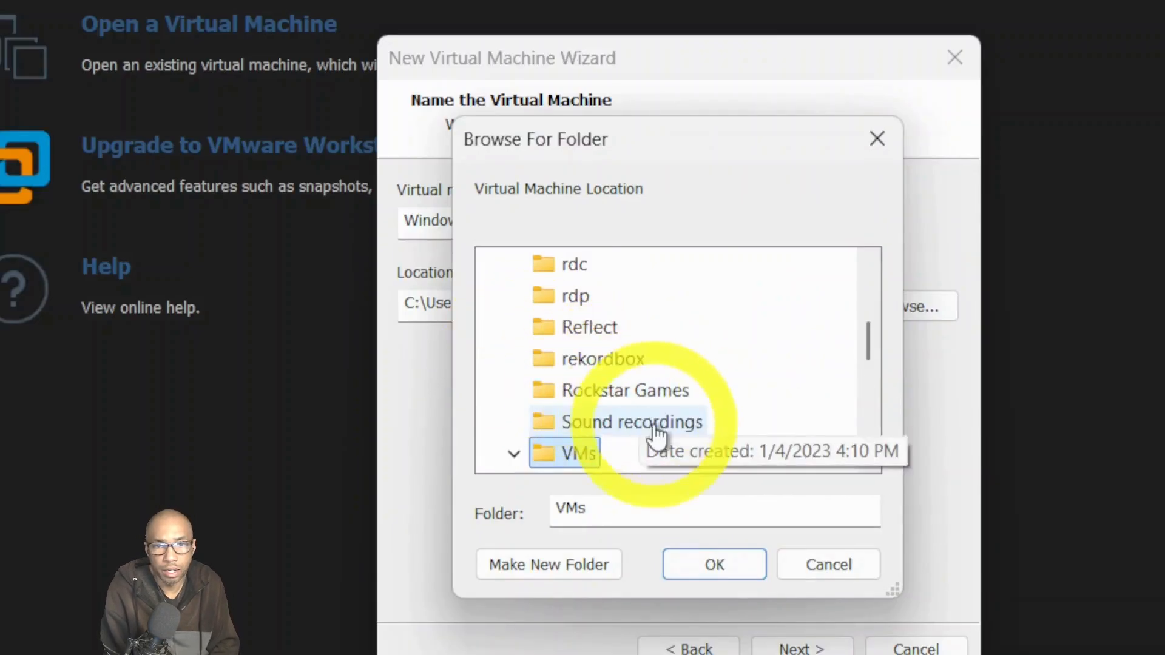
{"action": "scroll", "coordinate": [587, 440], "scroll_direction": "down", "scroll_amount": 1}
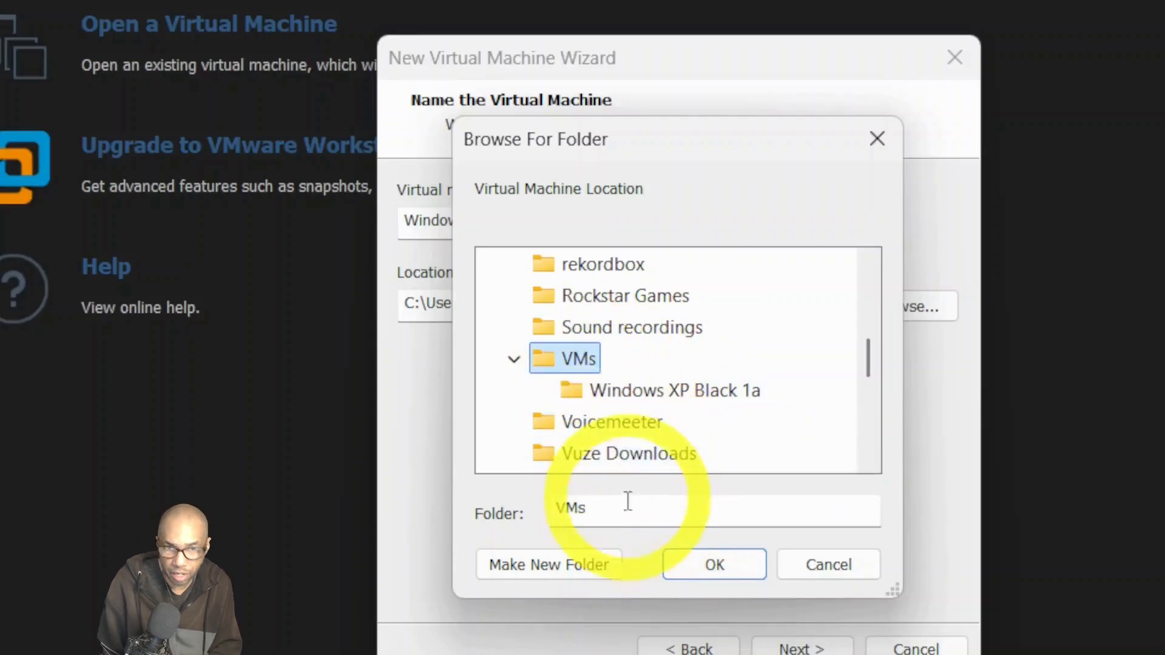
{"action": "double_click", "coordinate": [564, 507]}
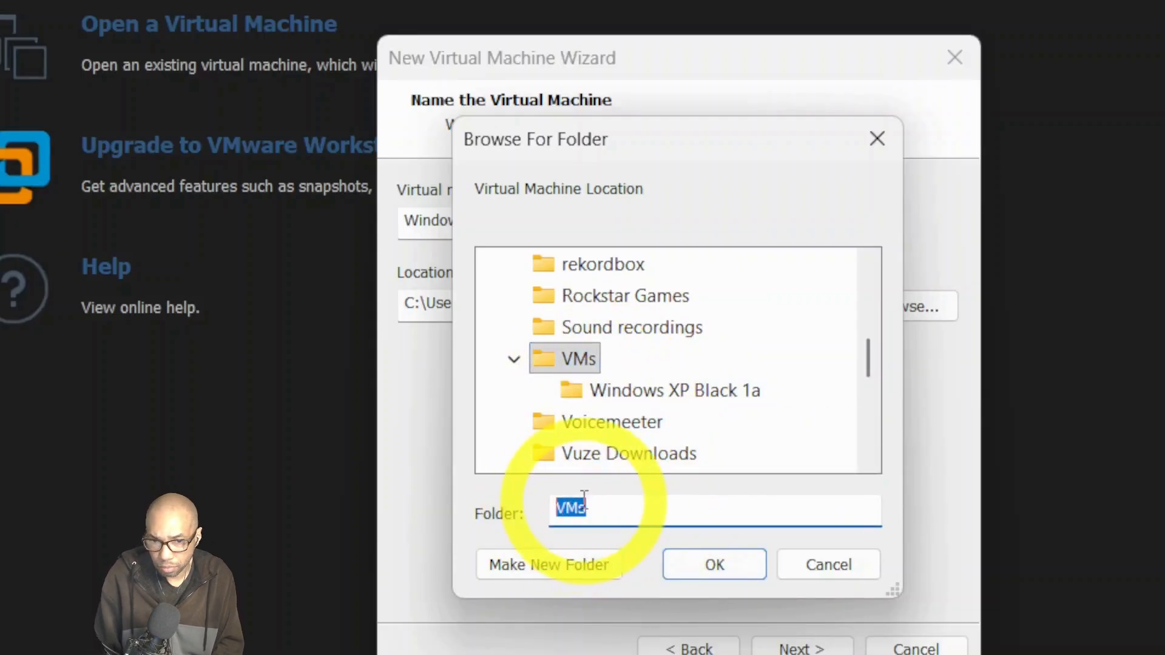
{"action": "type", "text": "Windows 10 Home NTLite Test1"}
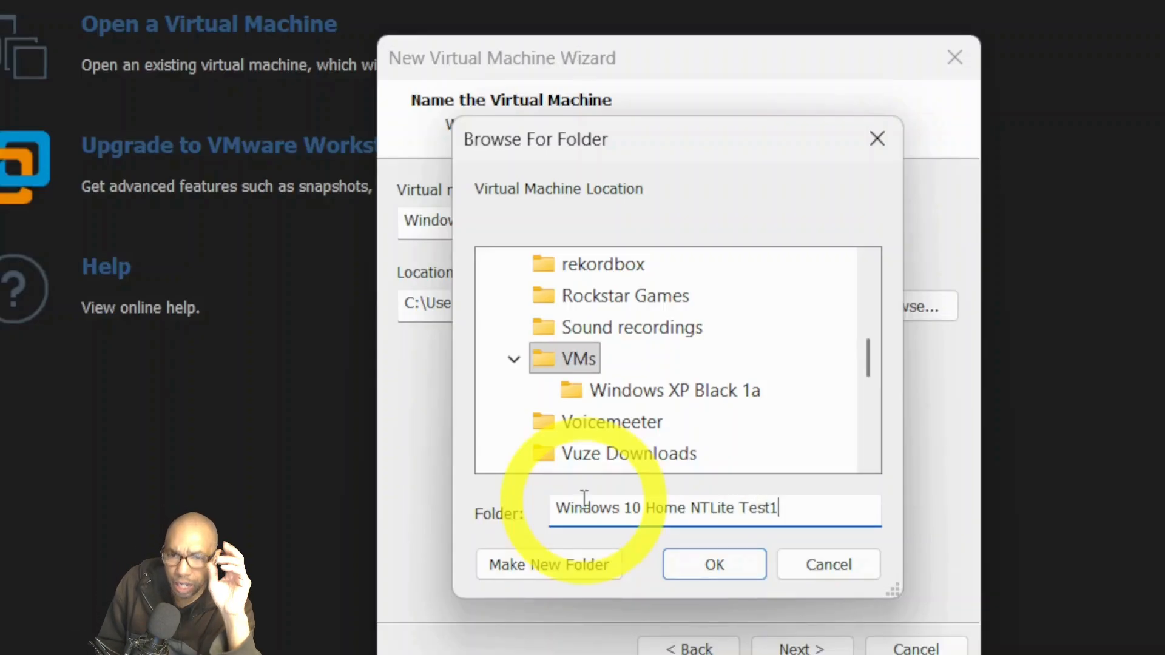
Create folder 'Windows 10 Home NTLite Test 1' inside VMs and confirm it as the location.
{"action": "left_click", "coordinate": [546, 573]}
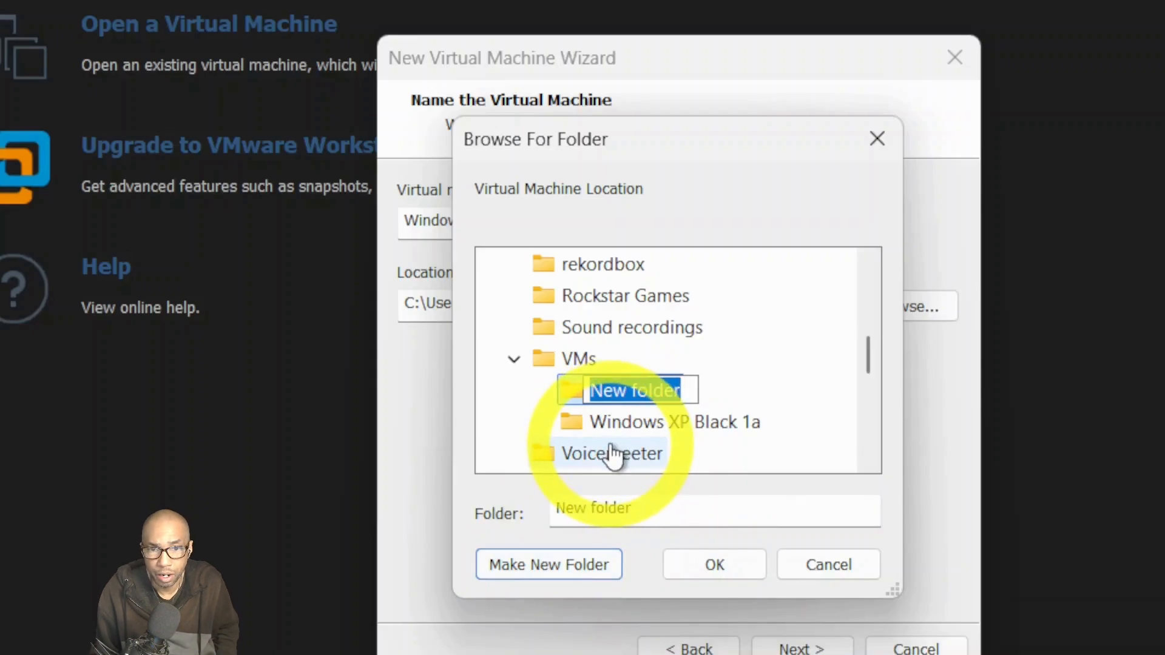
{"action": "type", "text": "Windows"}
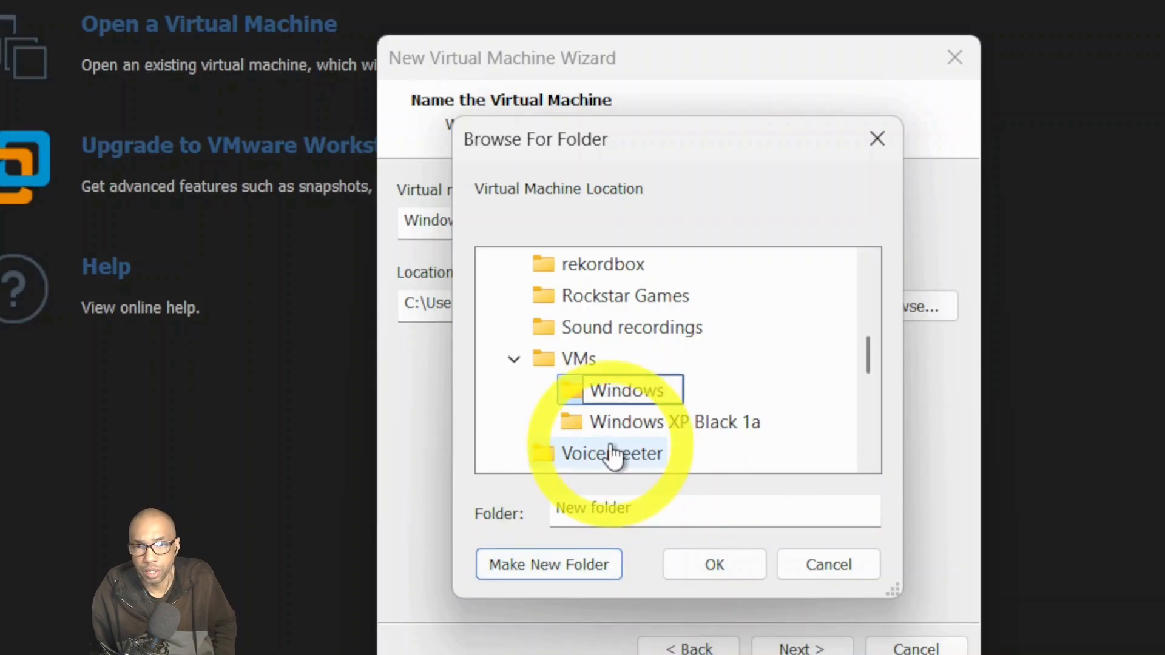
{"action": "type", "text": " 10"}
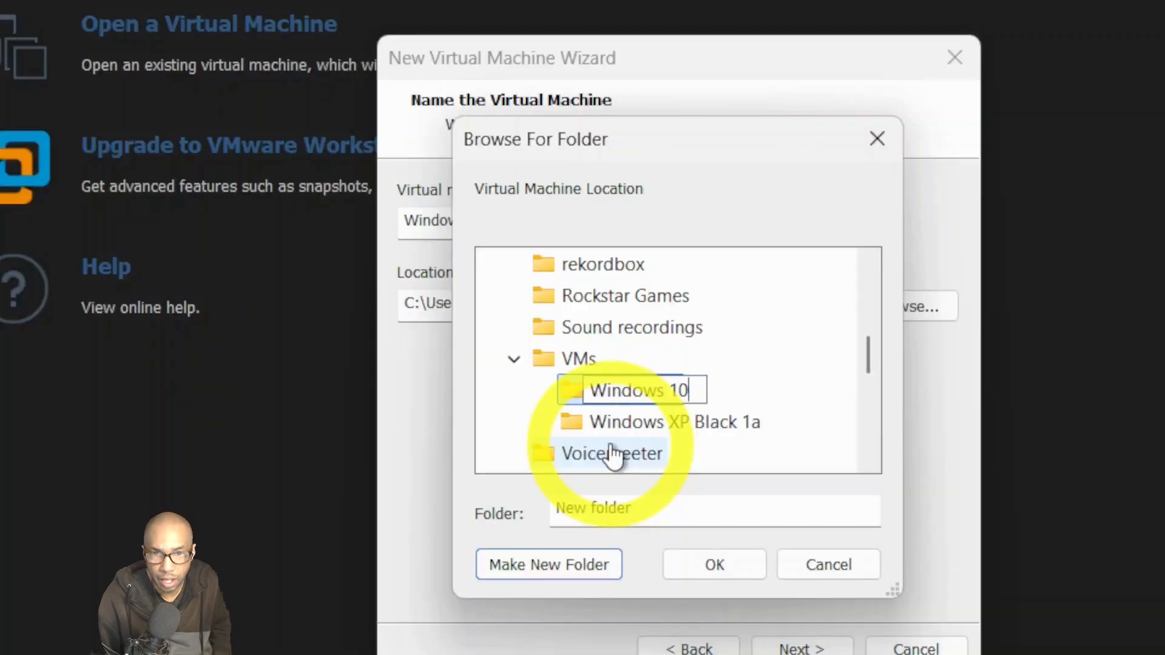
{"action": "type", "text": " HOm"}
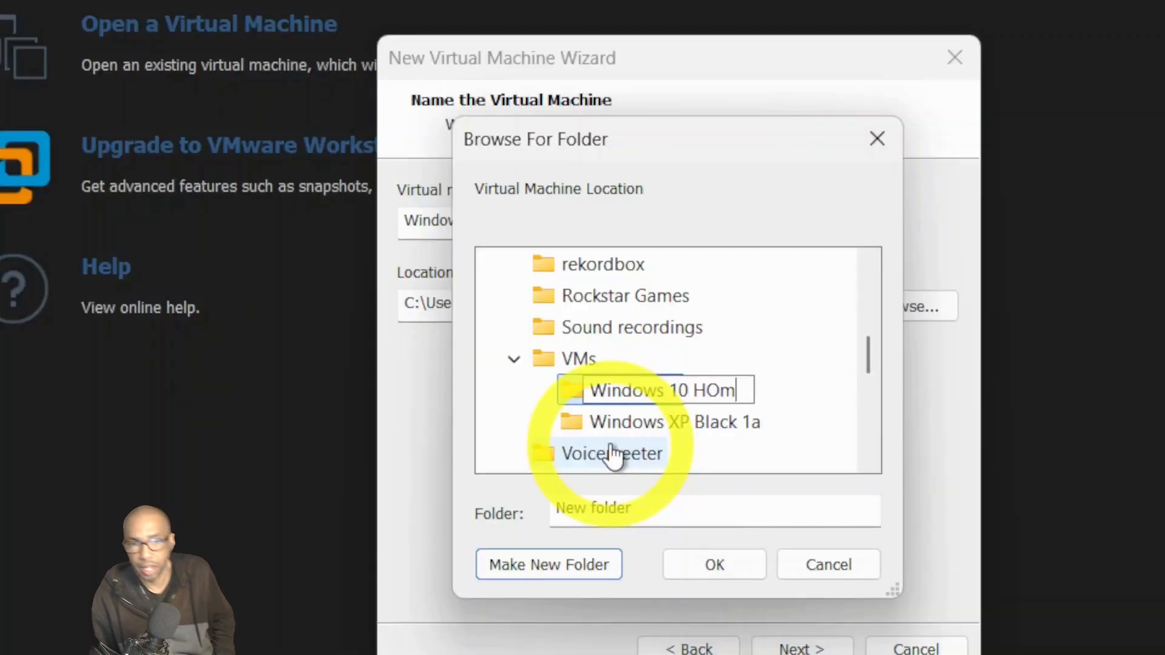
{"action": "key", "text": "BackSpace"}
{"action": "key", "text": "BackSpace"}
{"action": "type", "text": "ome NT"}
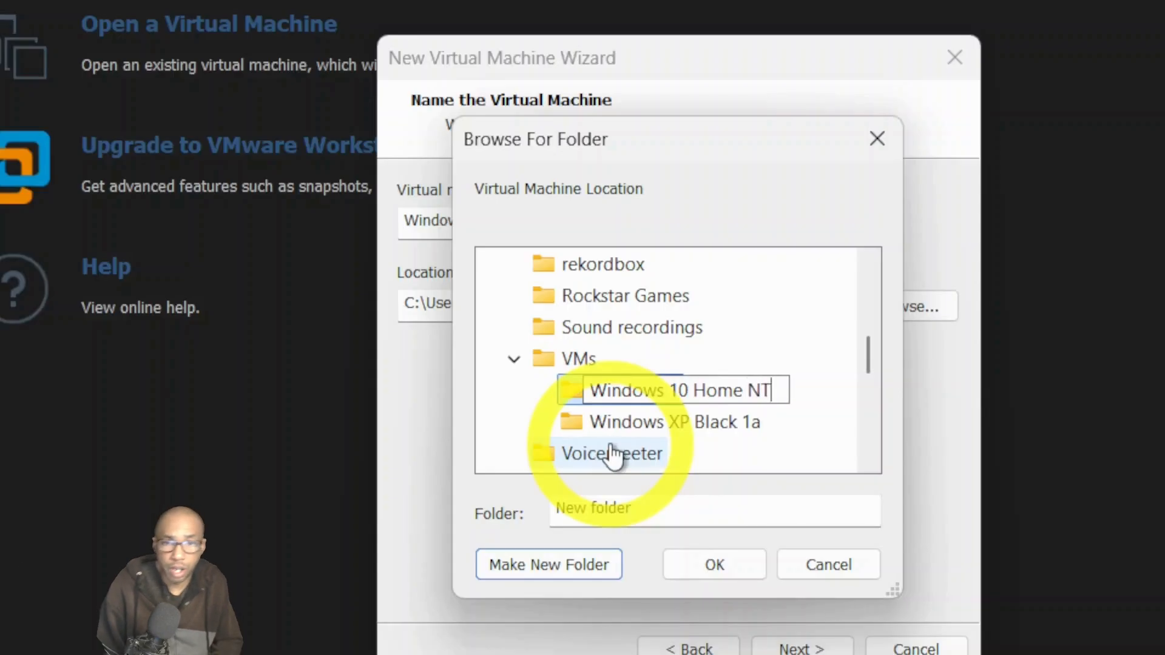
{"action": "type", "text": "Lit"}
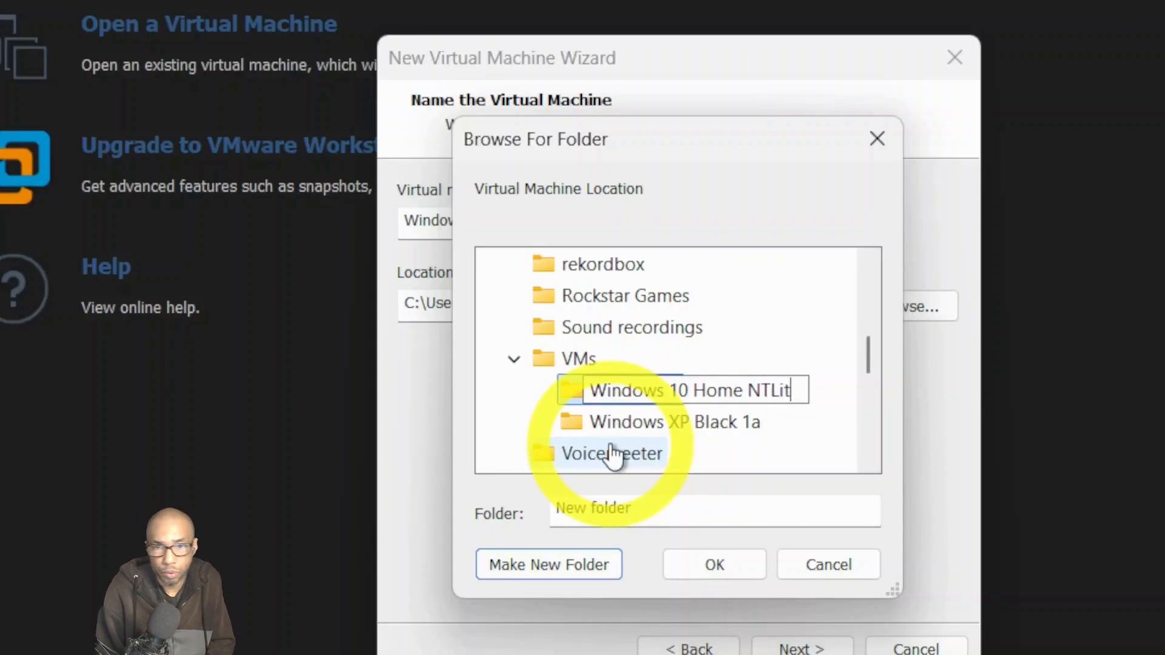
{"action": "type", "text": "e Test"}
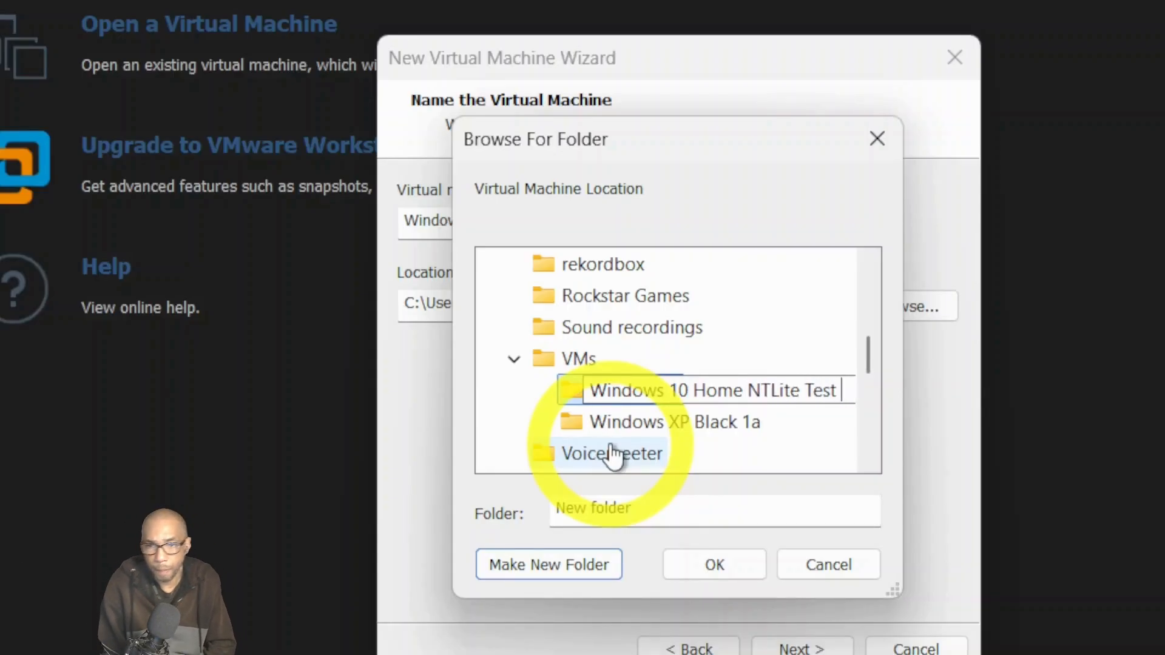
{"action": "type", "text": " 1"}
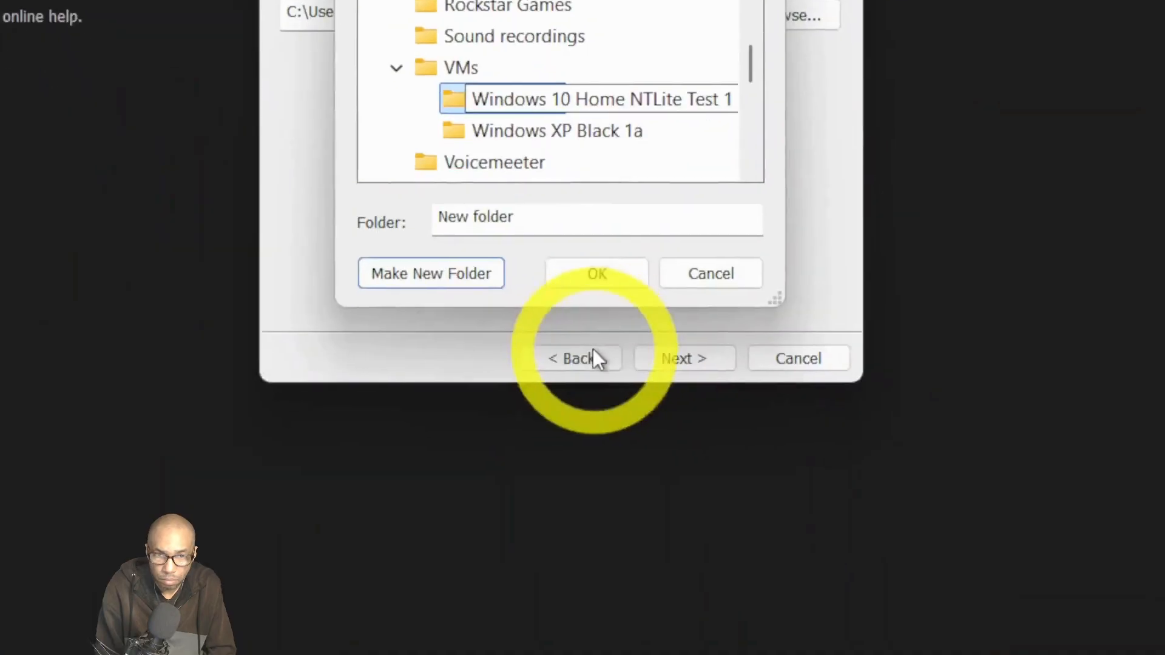
{"action": "left_click", "coordinate": [716, 569]}
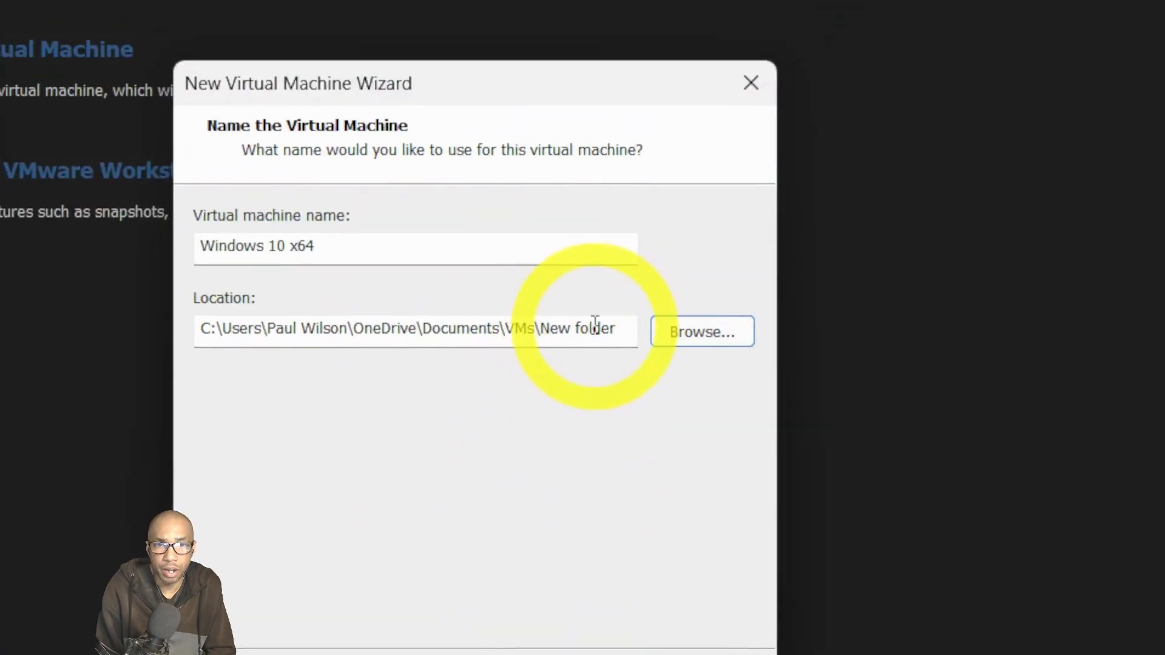
Set the VM location to the new folder and name the VM 'Windows 10 Home NTLite Test 1'.
{"action": "left_click", "coordinate": [691, 335]}
{"action": "scroll", "coordinate": [364, 467], "scroll_direction": "down", "scroll_amount": 2}
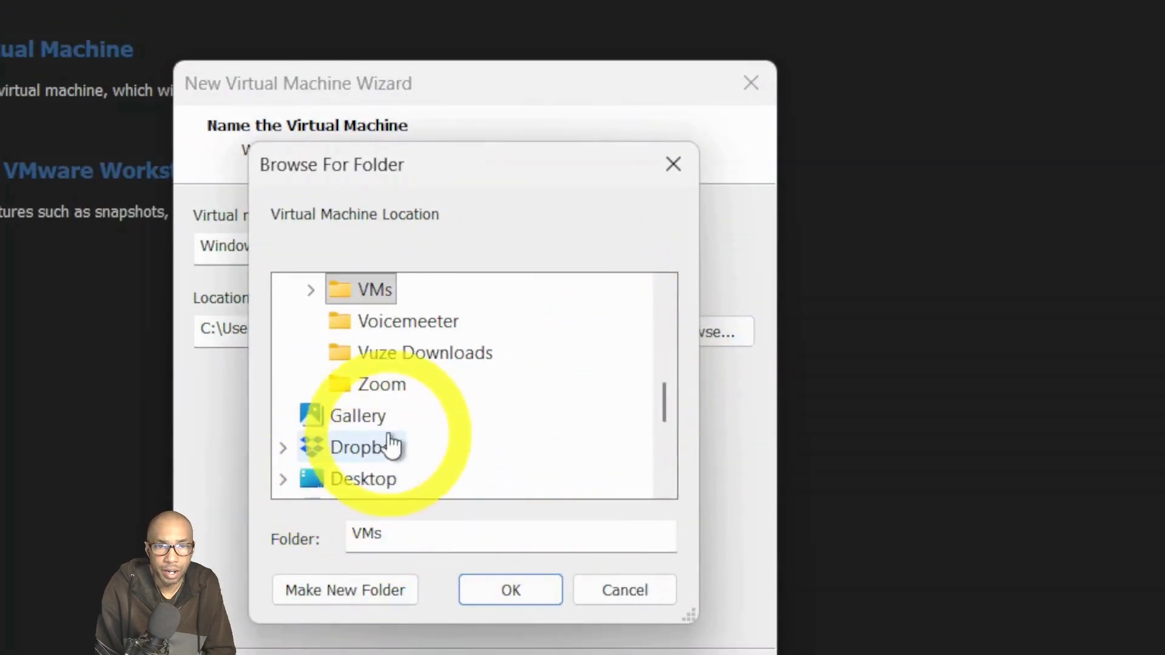
{"action": "left_click", "coordinate": [313, 287]}
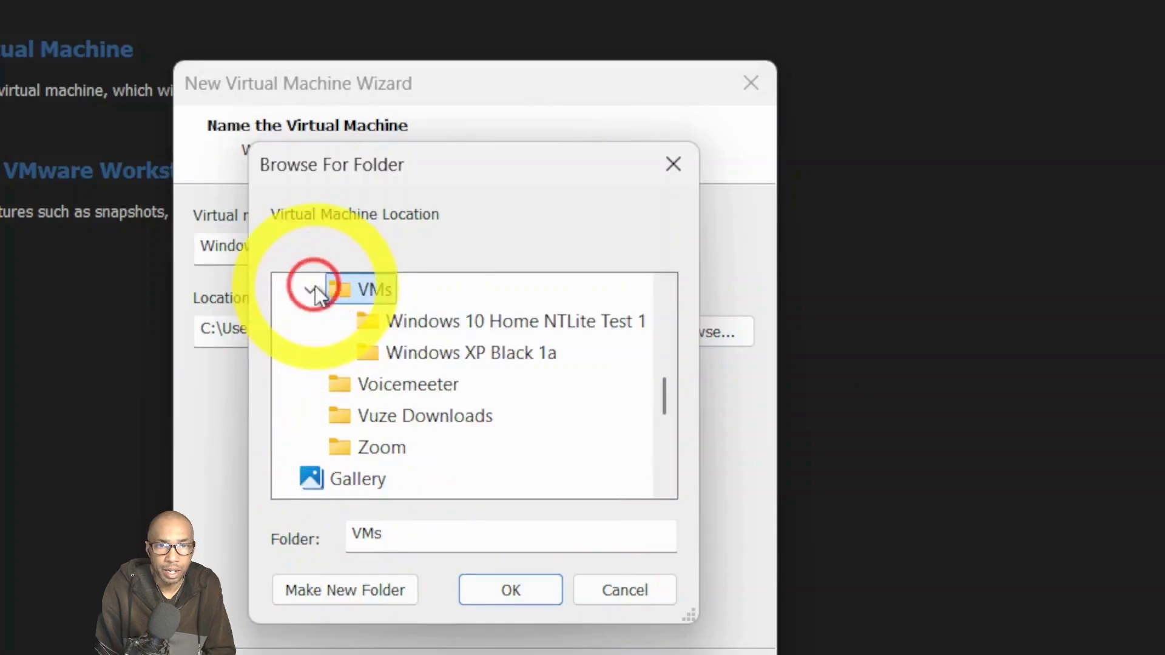
{"action": "left_click", "coordinate": [434, 327]}
{"action": "left_click", "coordinate": [530, 592]}
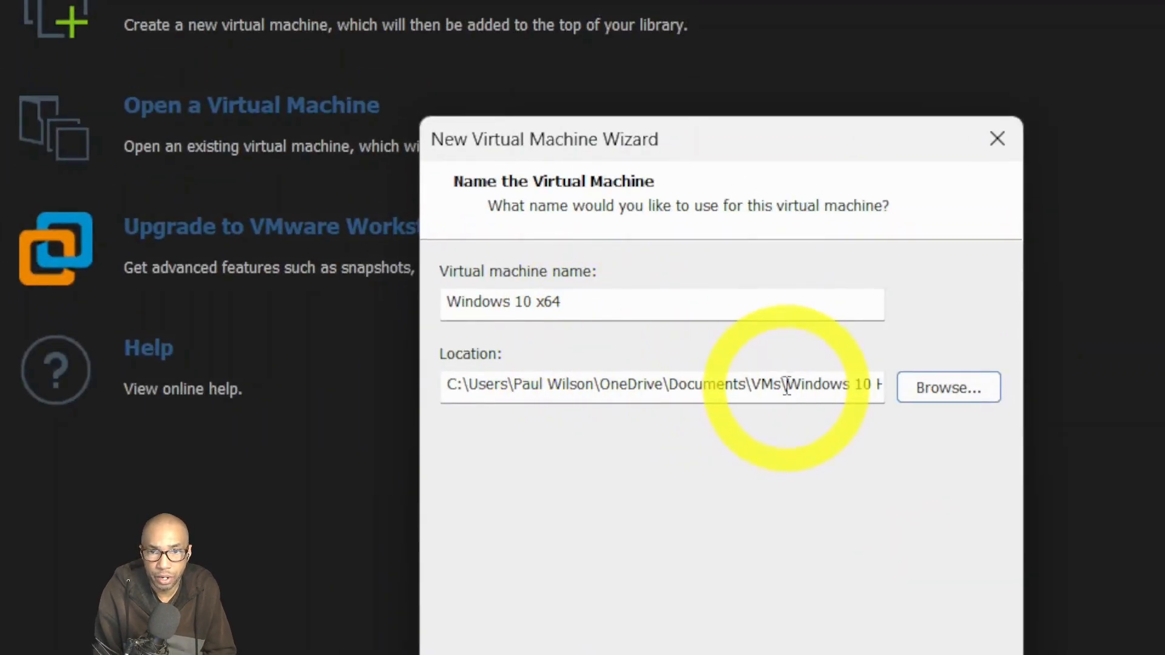
{"action": "left_click_drag", "start_coordinate": [787, 385], "coordinate": [910, 384]}
{"action": "key", "text": "ctrl+c"}
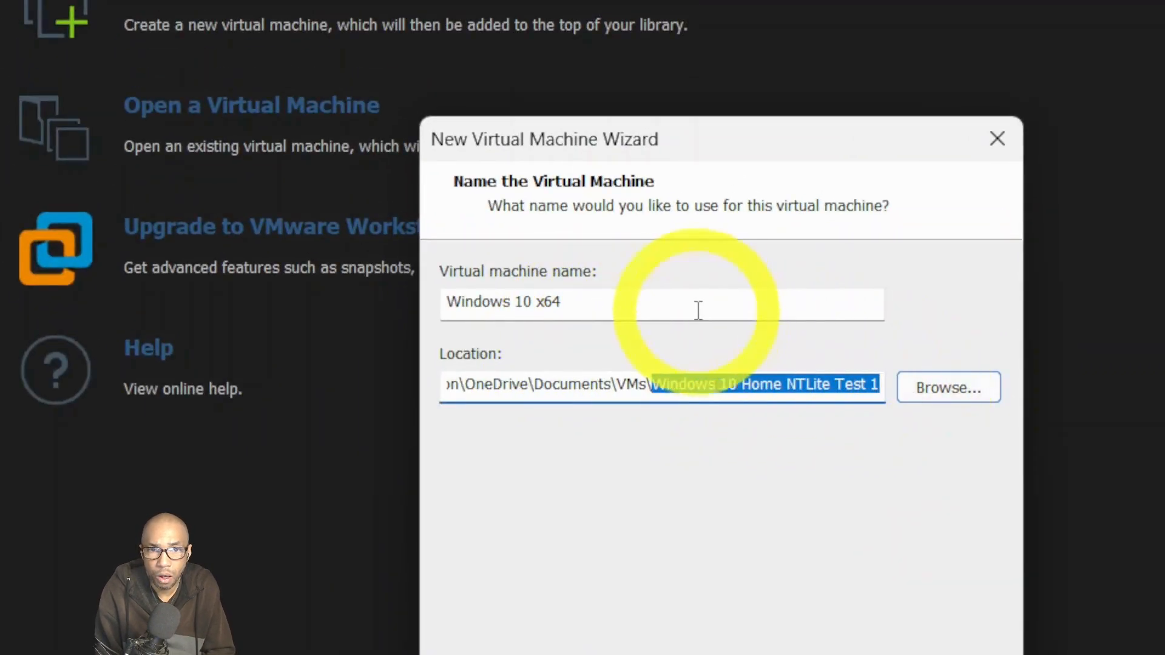
{"action": "left_click", "coordinate": [697, 307]}
{"action": "key", "text": "ctrl+a"}
{"action": "key", "text": "ctrl+v"}
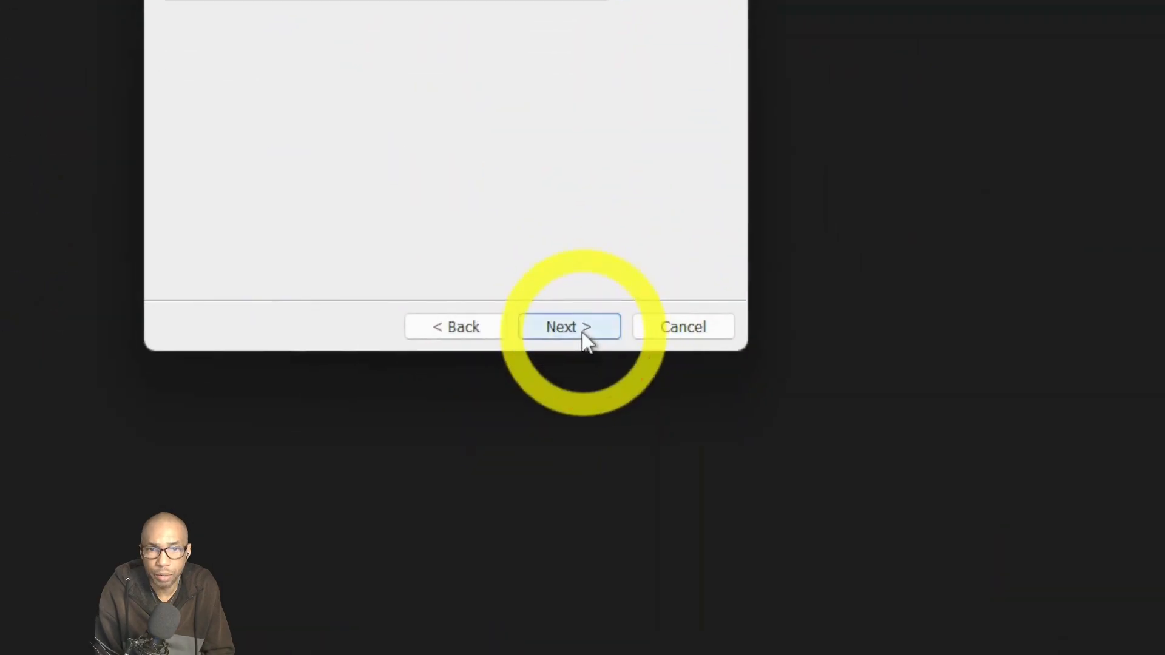
Give the virtual disk a 32 GB maximum size stored as a single file.
{"action": "left_click", "coordinate": [584, 425]}
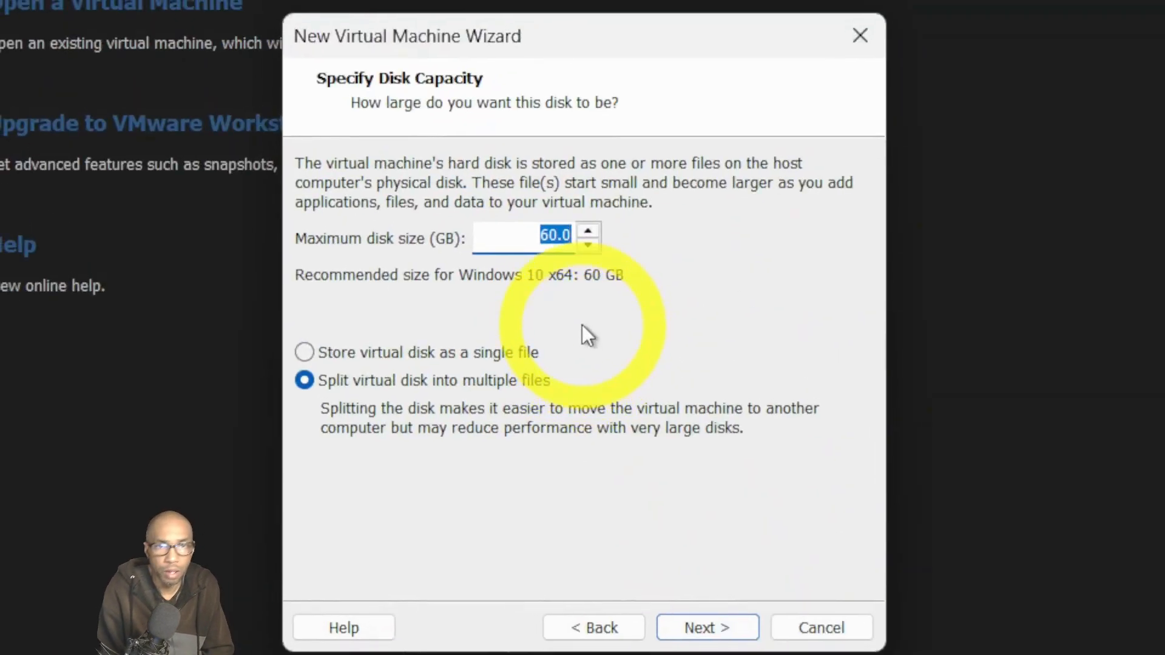
{"action": "type", "text": "32"}
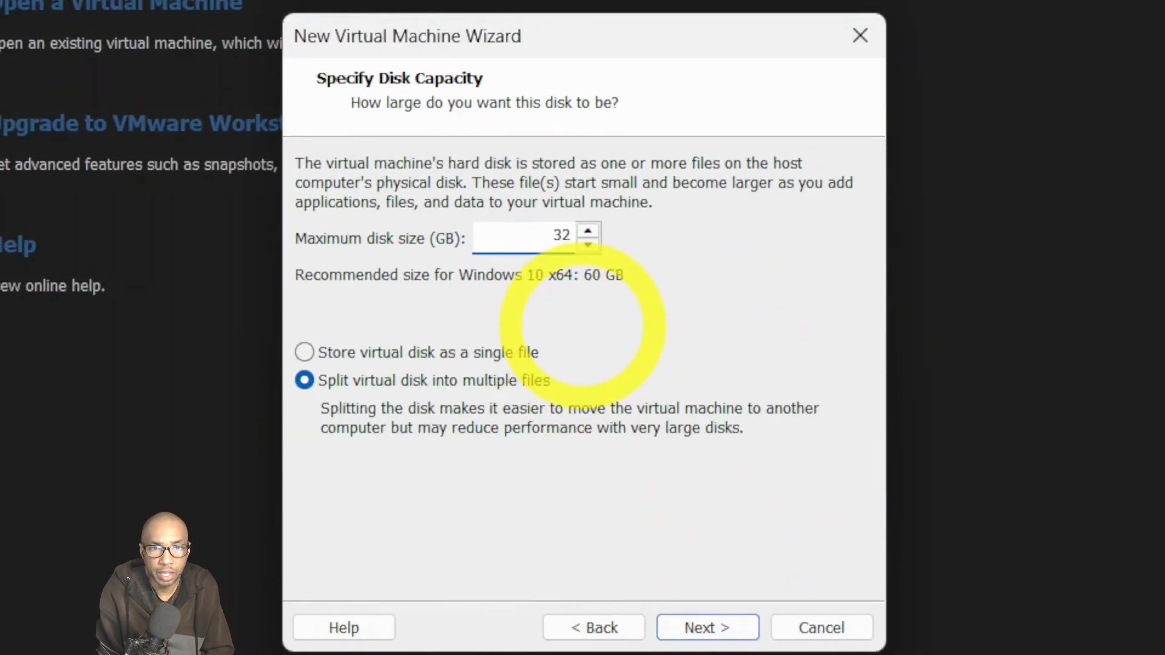
{"action": "left_click", "coordinate": [326, 359]}
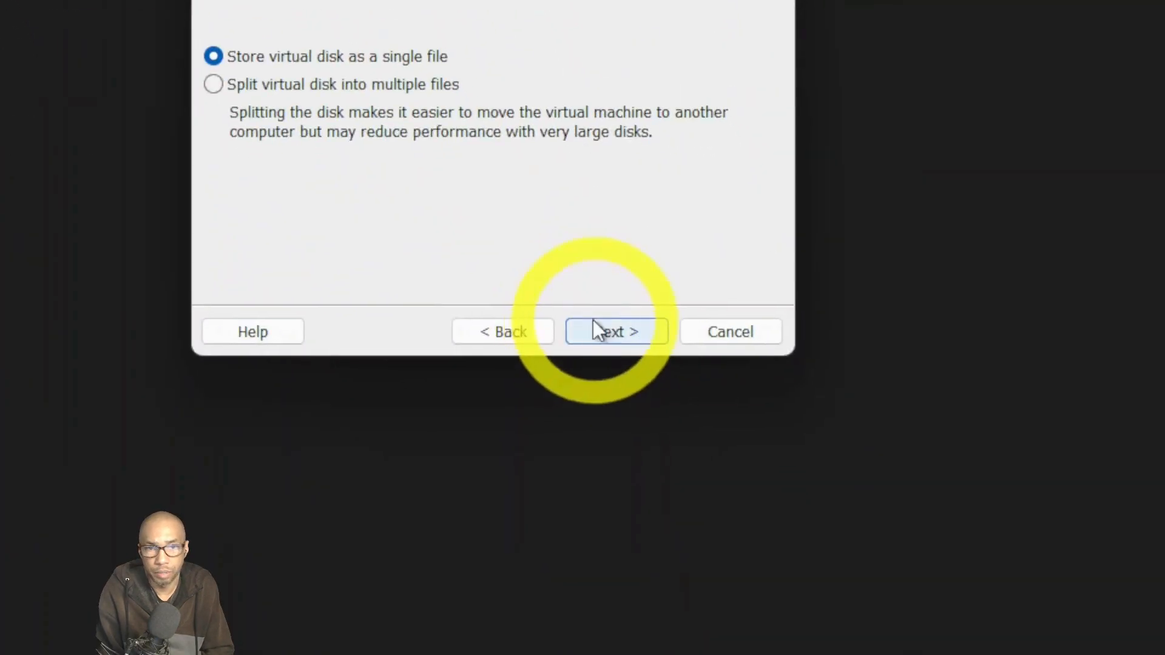
{"action": "left_click", "coordinate": [606, 329]}
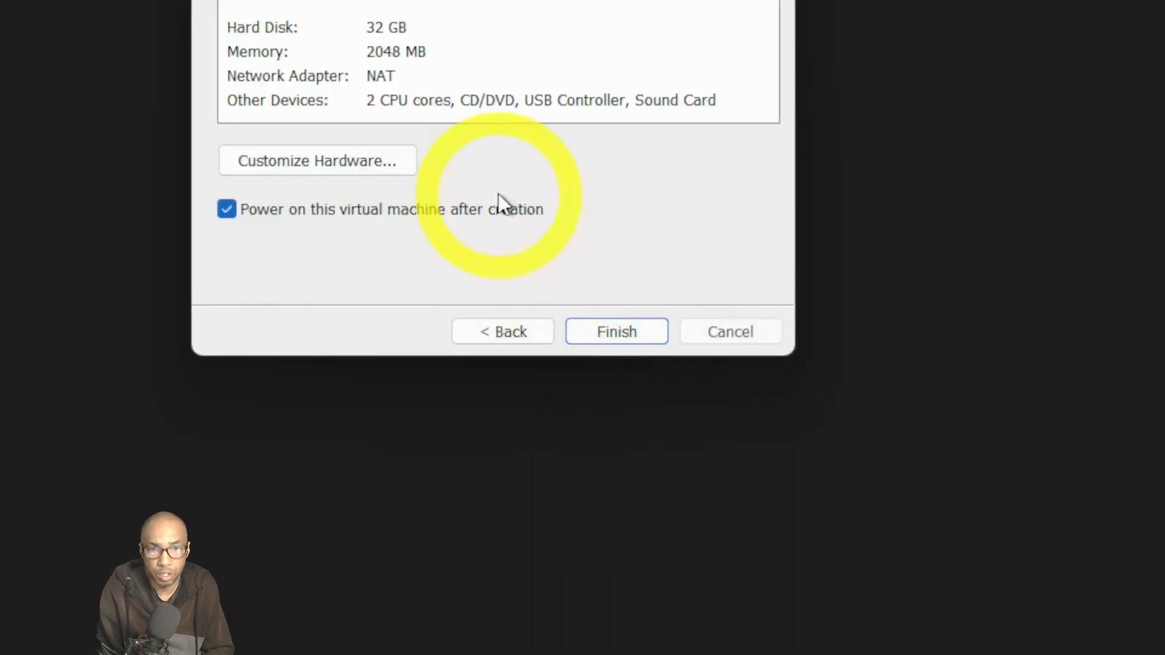
Disable power-on after creation and review CD/DVD, network, USB, sound and display settings.
{"action": "left_click", "coordinate": [229, 208]}
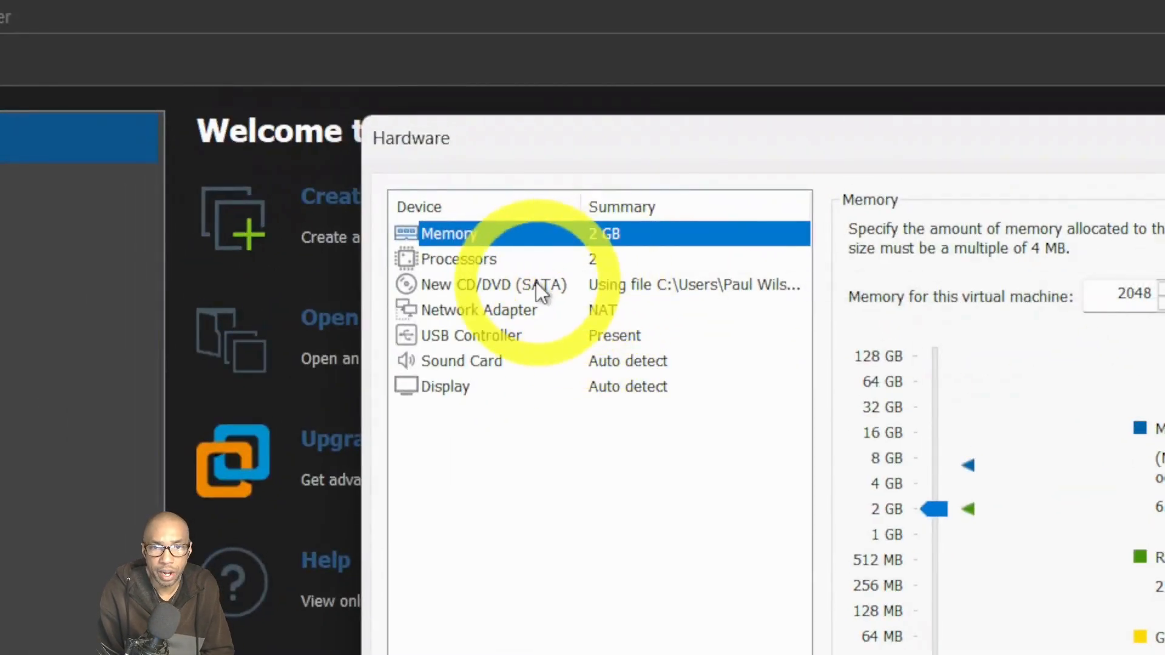
{"action": "left_click", "coordinate": [543, 272]}
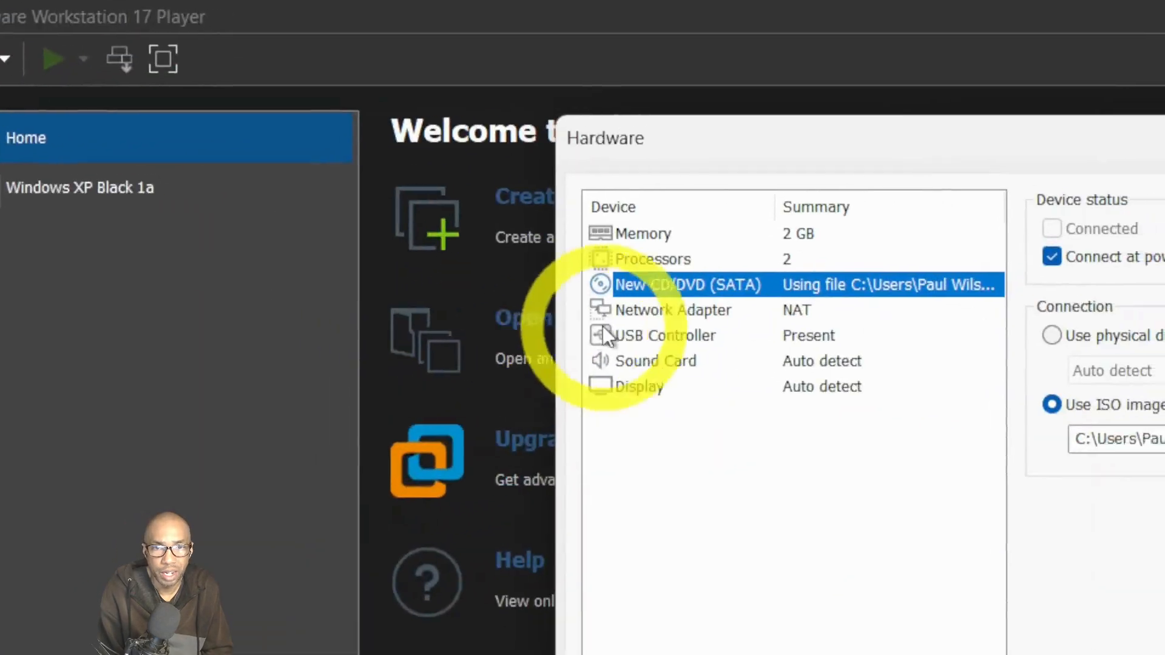
{"action": "left_click", "coordinate": [588, 315]}
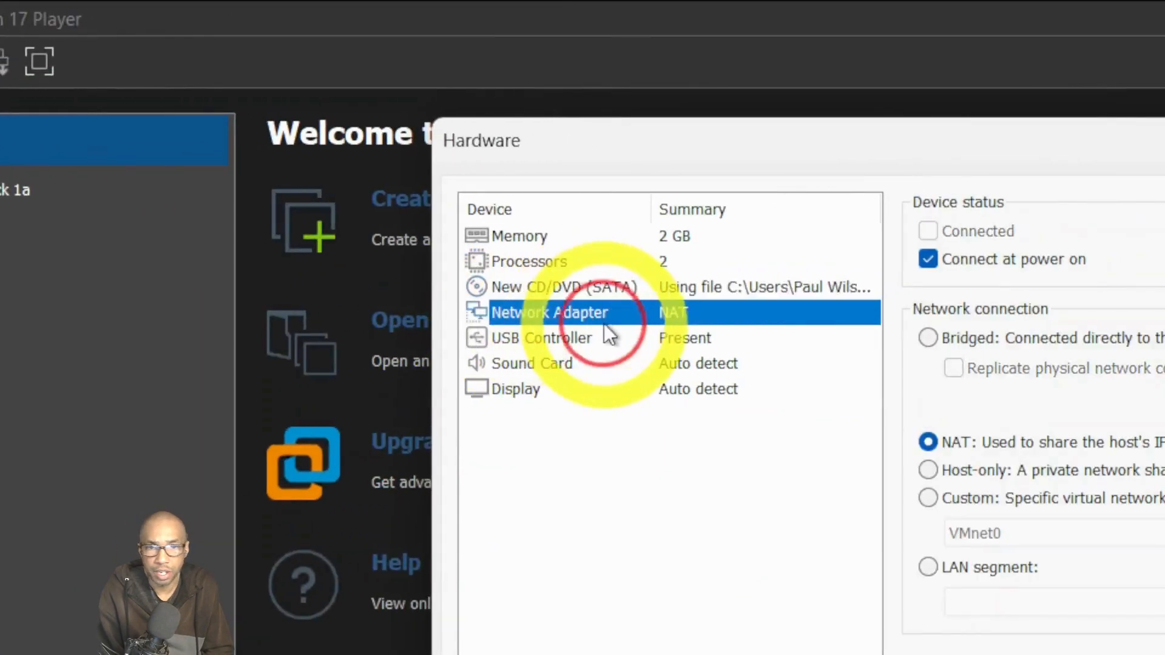
{"action": "left_click", "coordinate": [660, 340]}
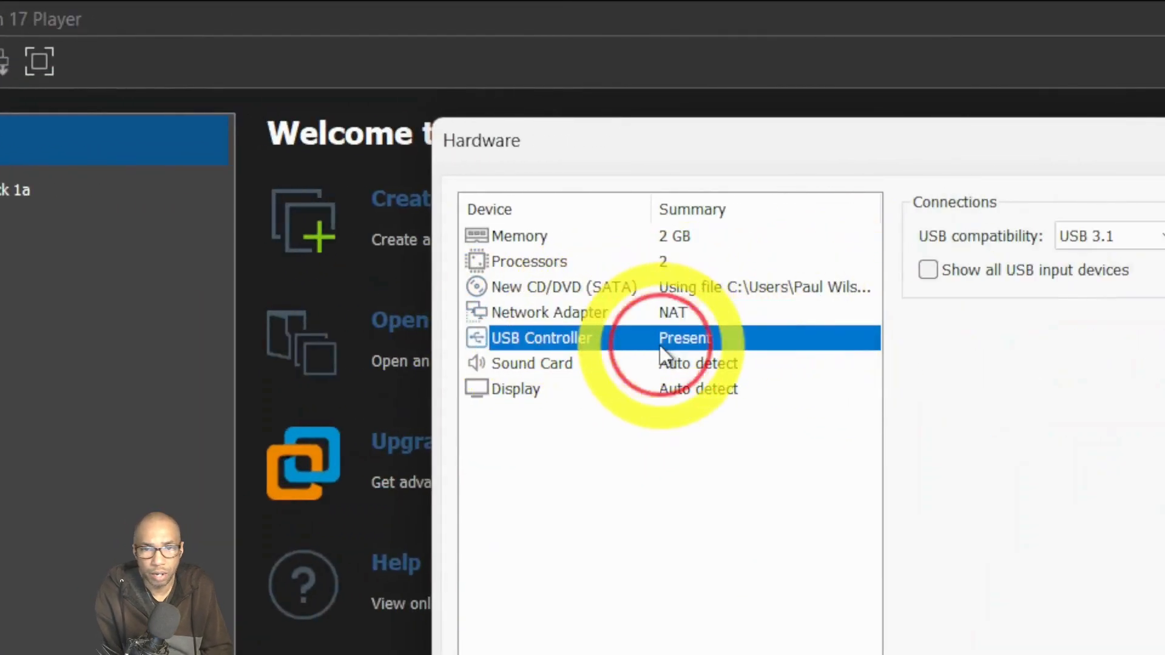
{"action": "left_click", "coordinate": [635, 363]}
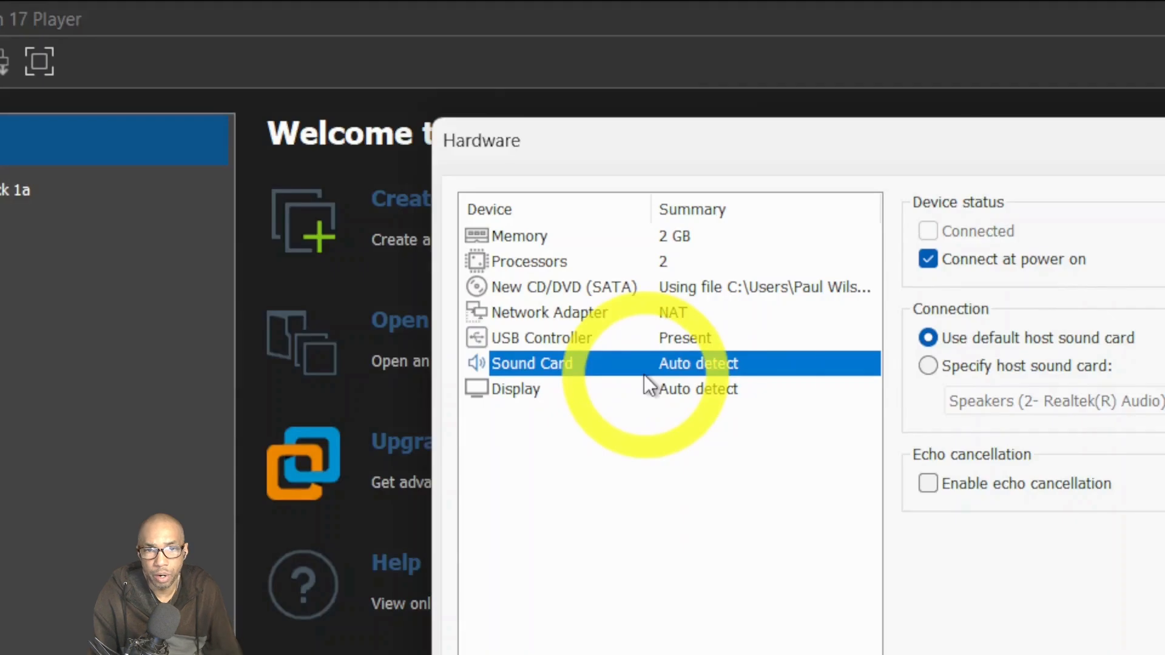
{"action": "left_click", "coordinate": [631, 390]}
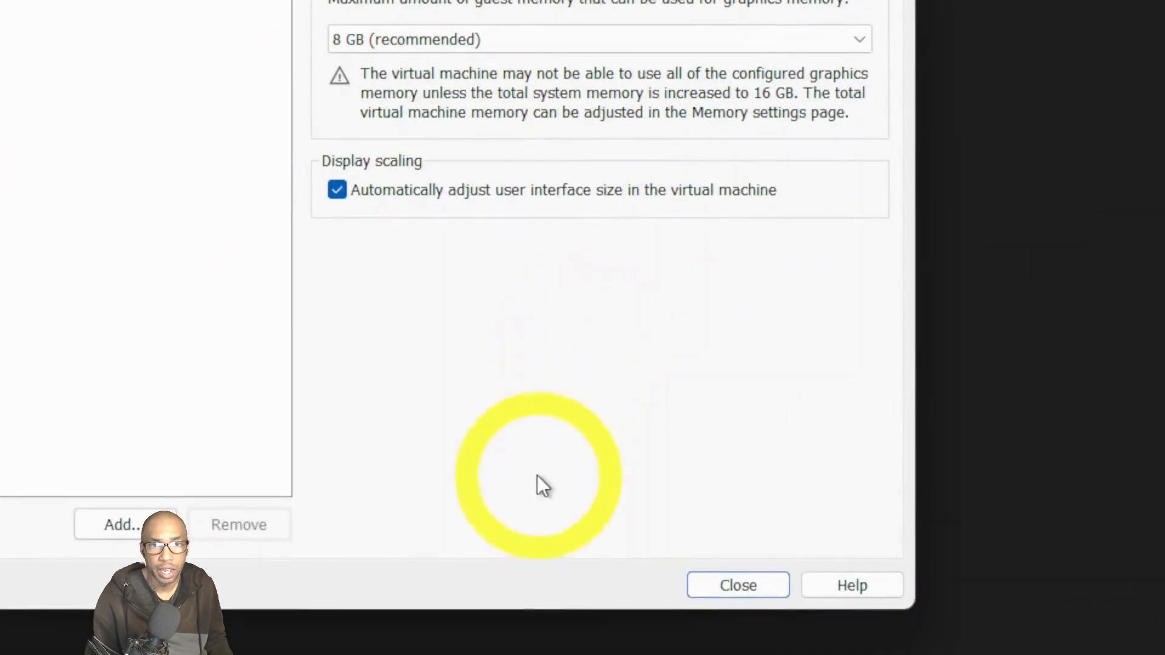
{"action": "left_click", "coordinate": [770, 584]}
{"action": "left_click", "coordinate": [510, 370]}
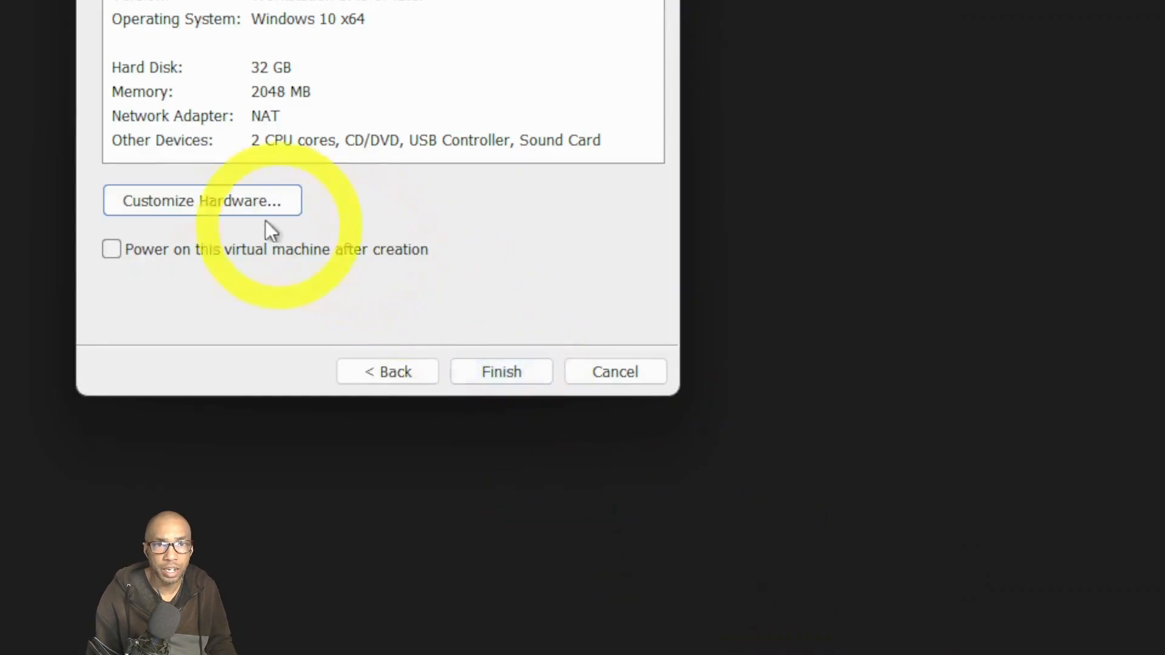
Finish the wizard to create the Windows 10 Home NTLite Test 1 virtual machine.
{"action": "left_click", "coordinate": [494, 370]}
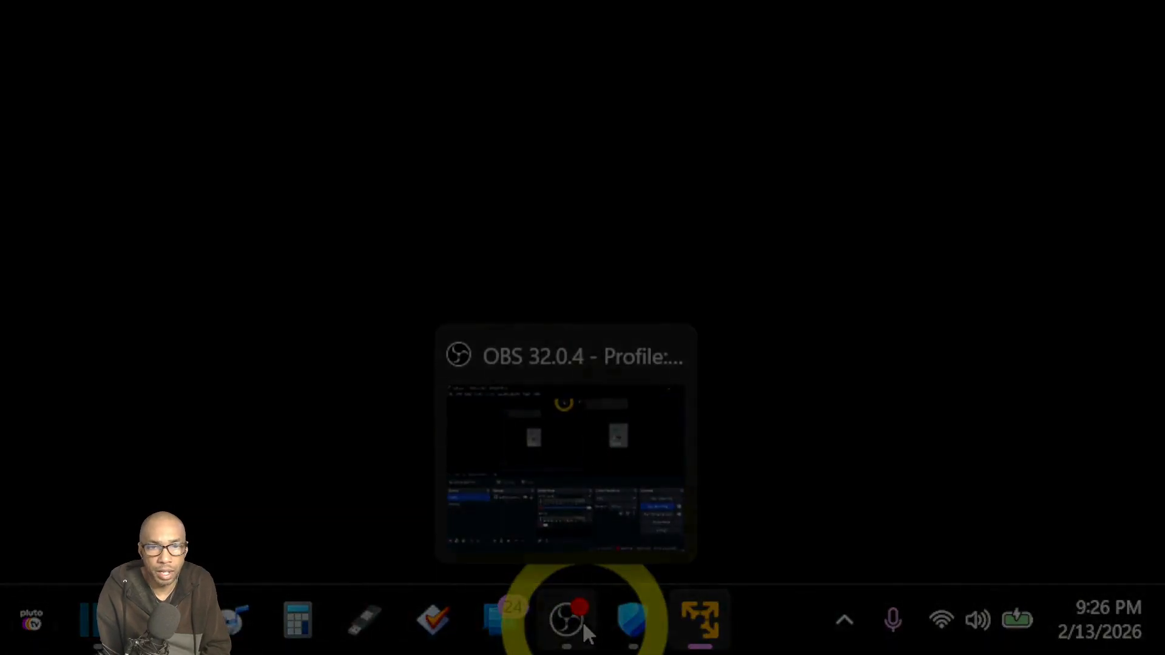
{"action": "left_click", "coordinate": [581, 621]}
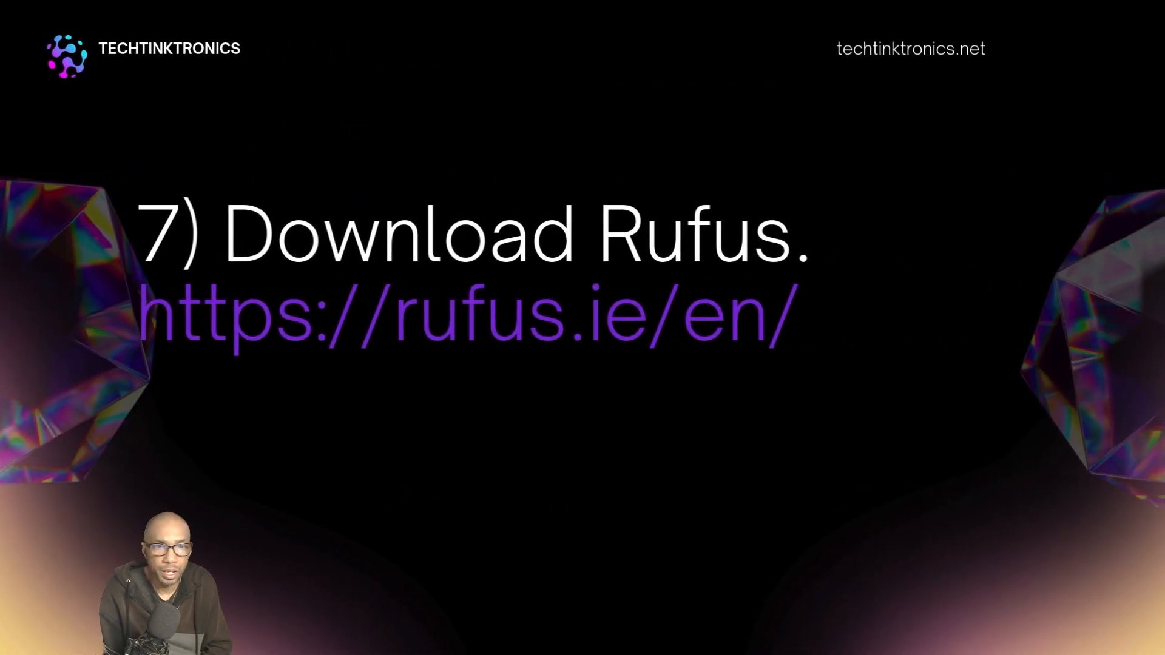
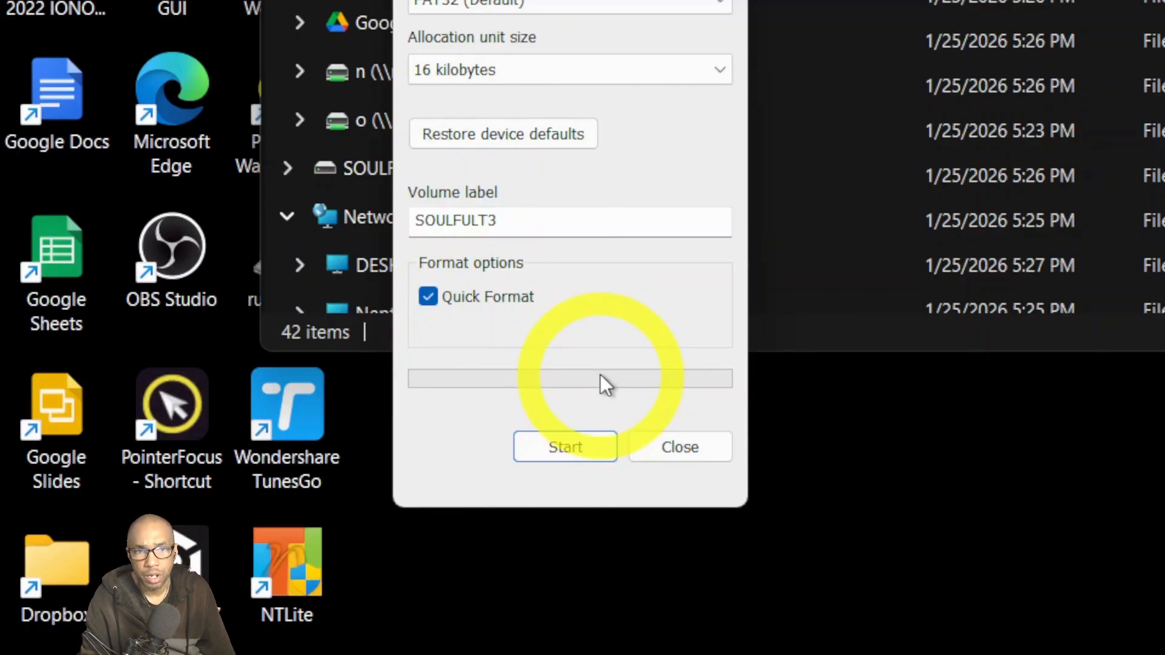
Quick-format the SOULFULT3 (D:) drive as FAT32, accepting the erase warning and completion notice.
{"action": "key", "text": "F10"}
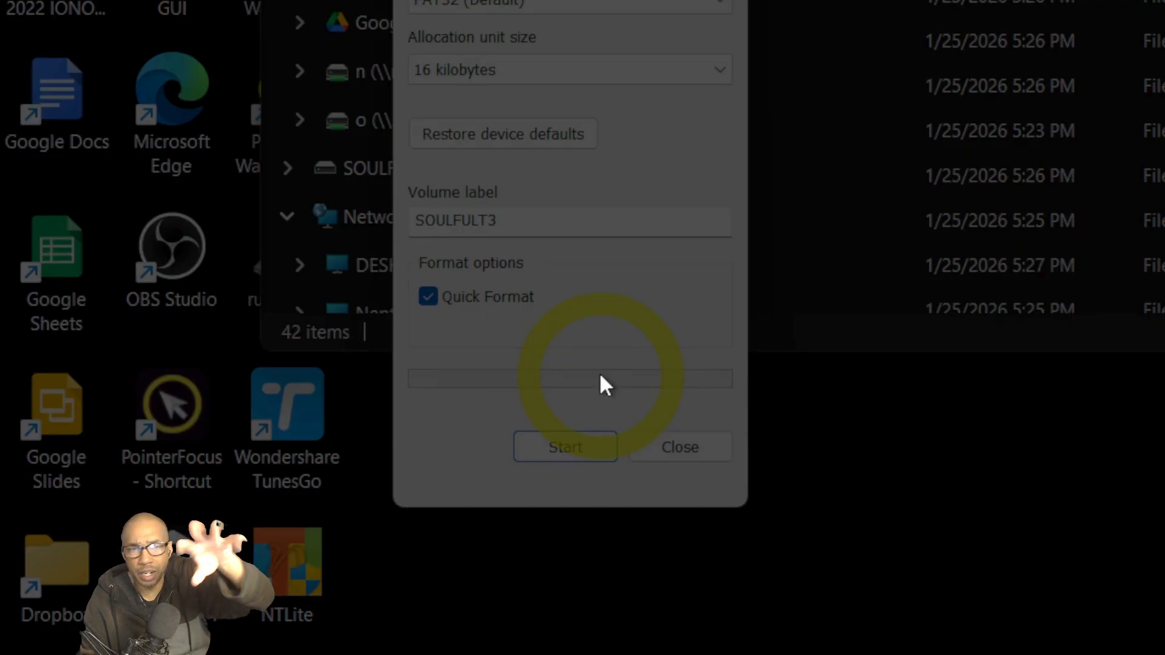
{"action": "left_click", "coordinate": [562, 448]}
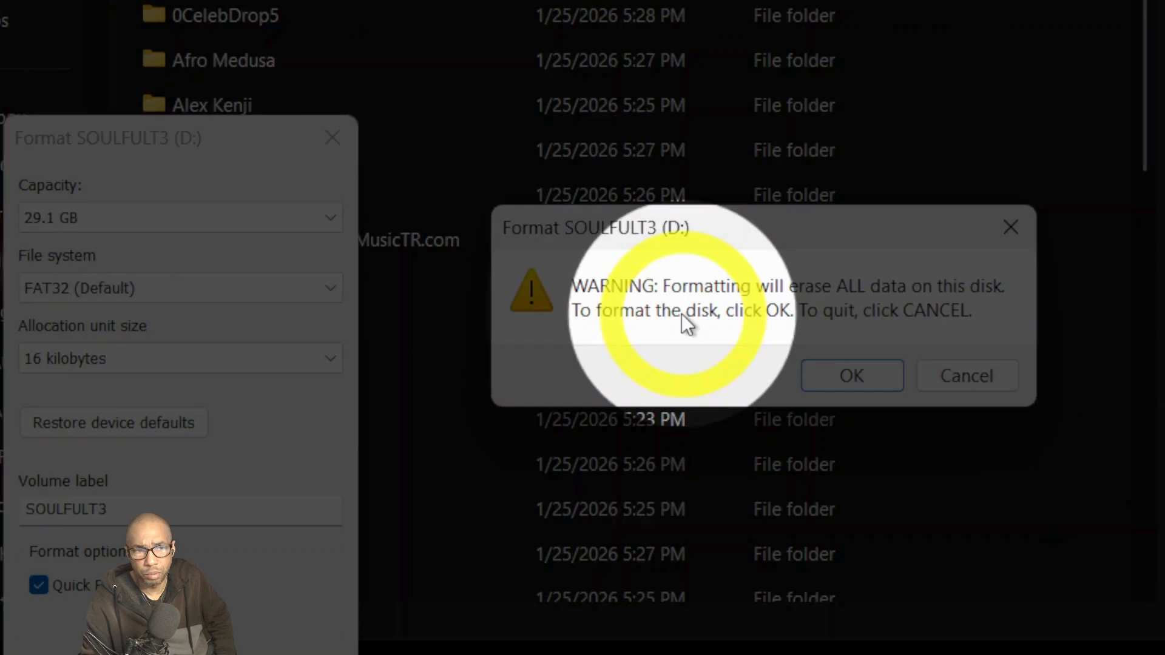
{"action": "key", "text": "F8"}
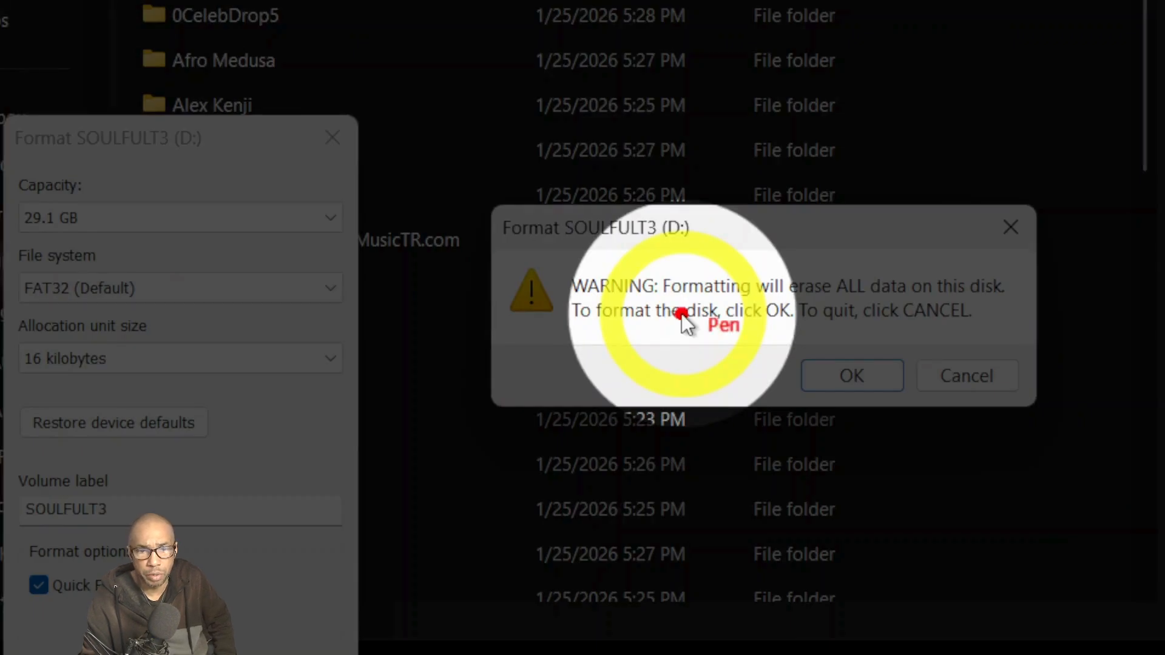
{"action": "key", "text": "F8"}
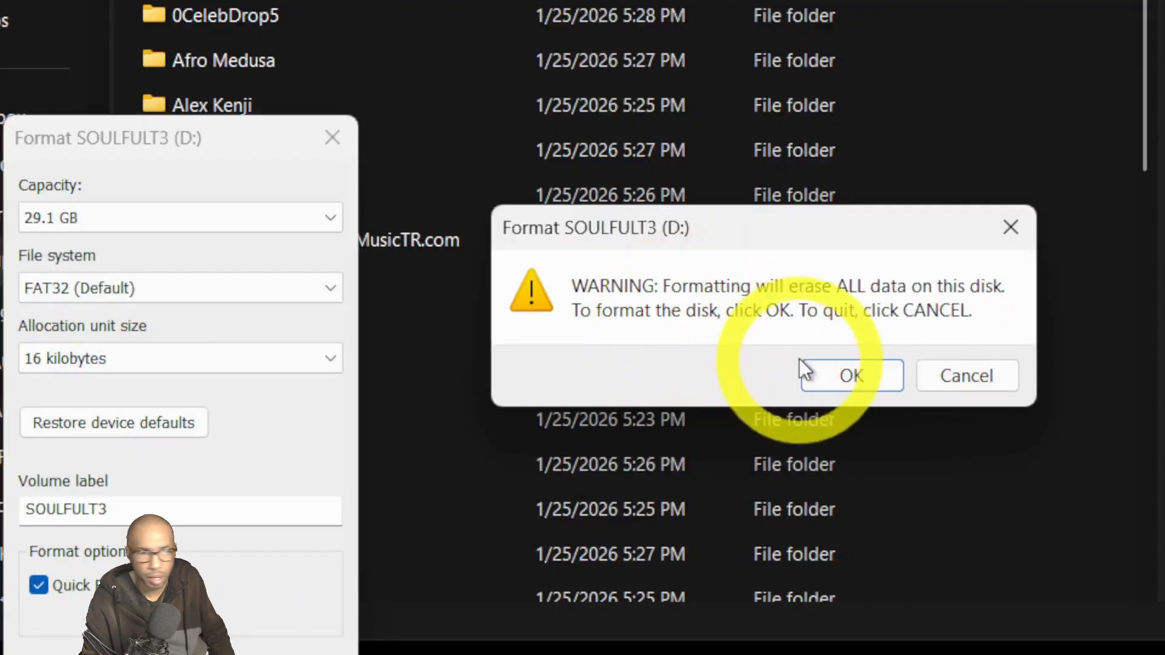
{"action": "left_click", "coordinate": [850, 374]}
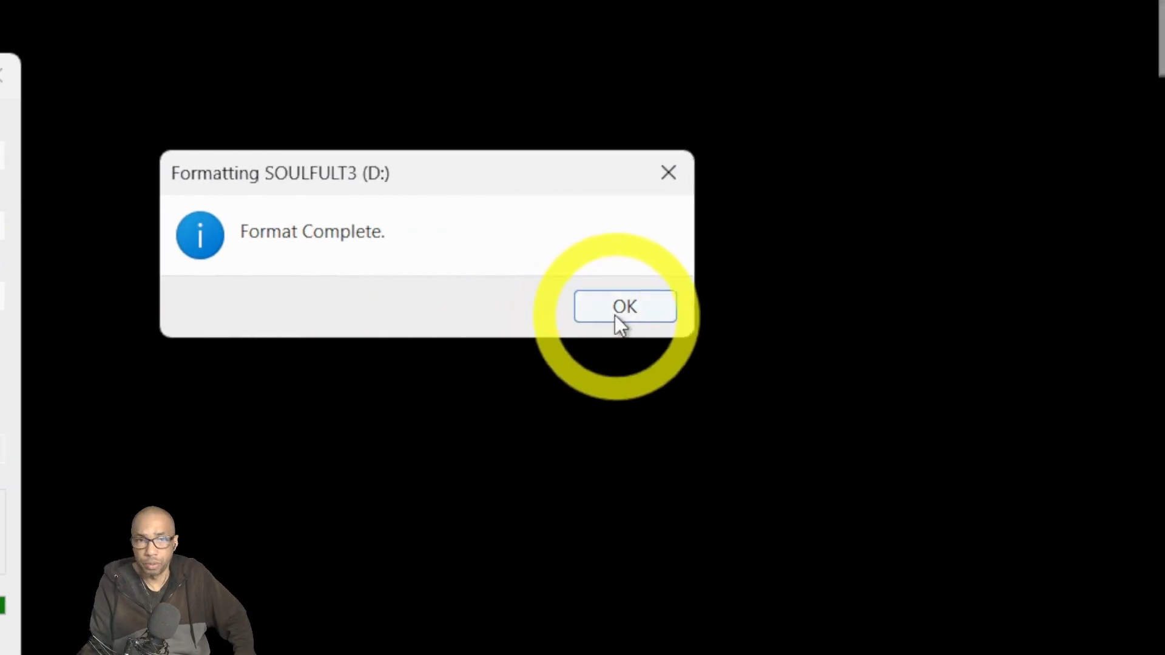
{"action": "left_click", "coordinate": [620, 309]}
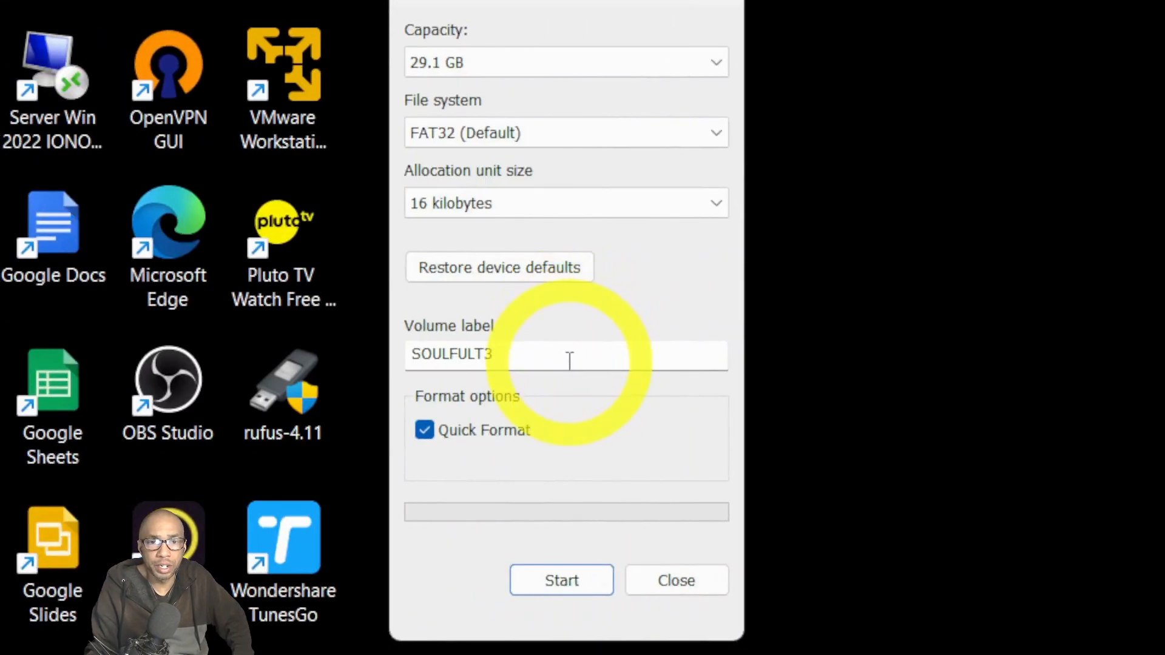
Replace the SOULFULT3 volume label with Windows10.
{"action": "left_click_drag", "start_coordinate": [569, 361], "coordinate": [405, 354]}
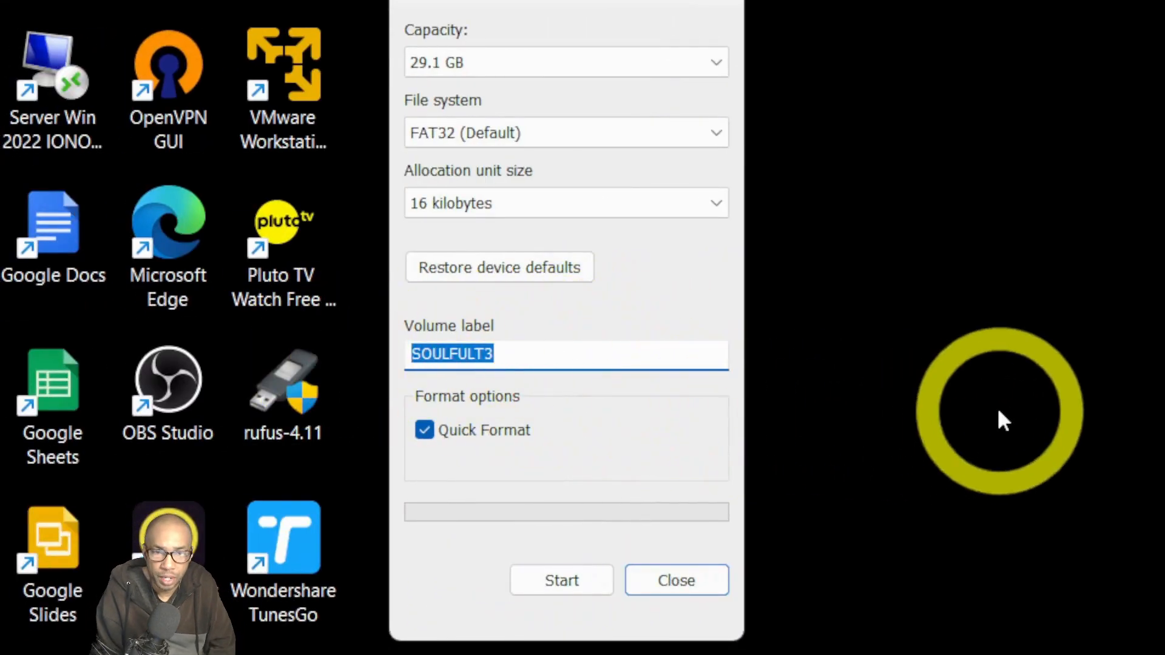
{"action": "type", "text": "wi"}
{"action": "key", "text": "BackSpace"}
{"action": "key", "text": "BackSpace"}
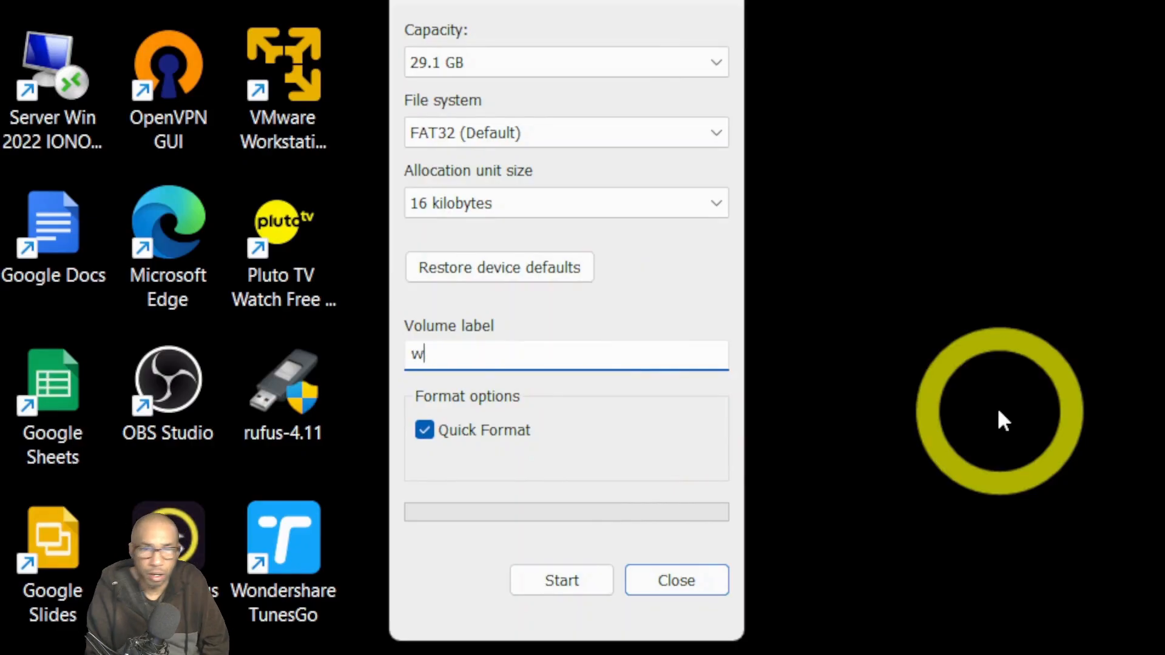
{"action": "type", "text": "wi"}
{"action": "key", "text": "BackSpace"}
{"action": "key", "text": "BackSpace"}
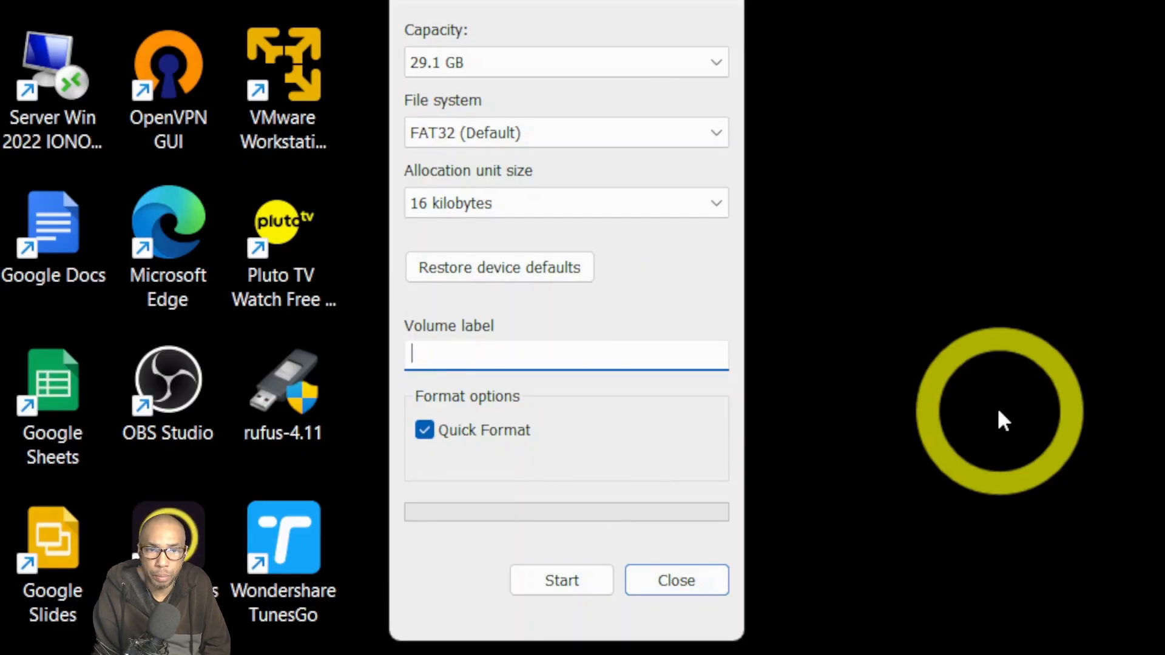
{"action": "left_click", "coordinate": [998, 411]}
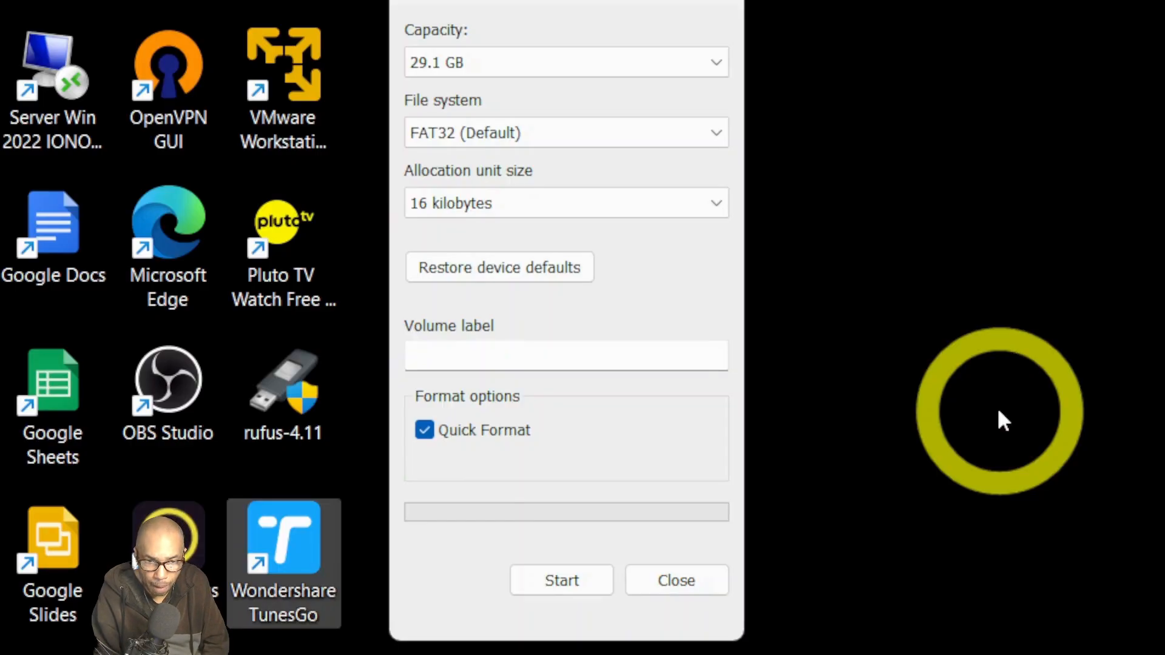
{"action": "left_click", "coordinate": [566, 361]}
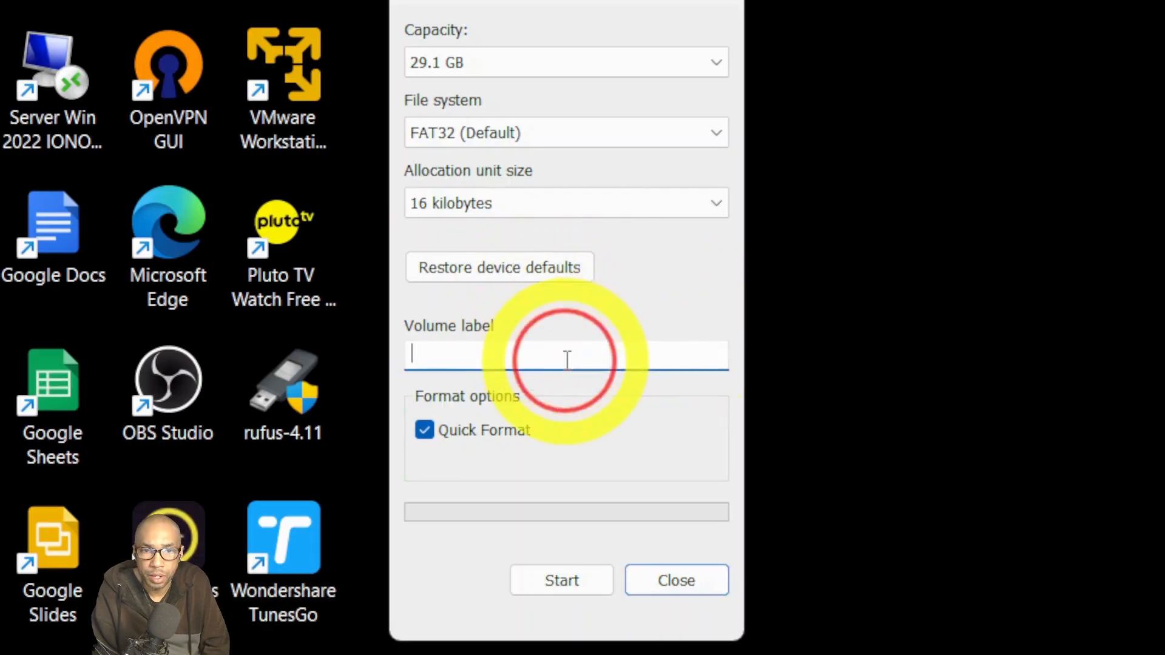
{"action": "type", "text": "wi"}
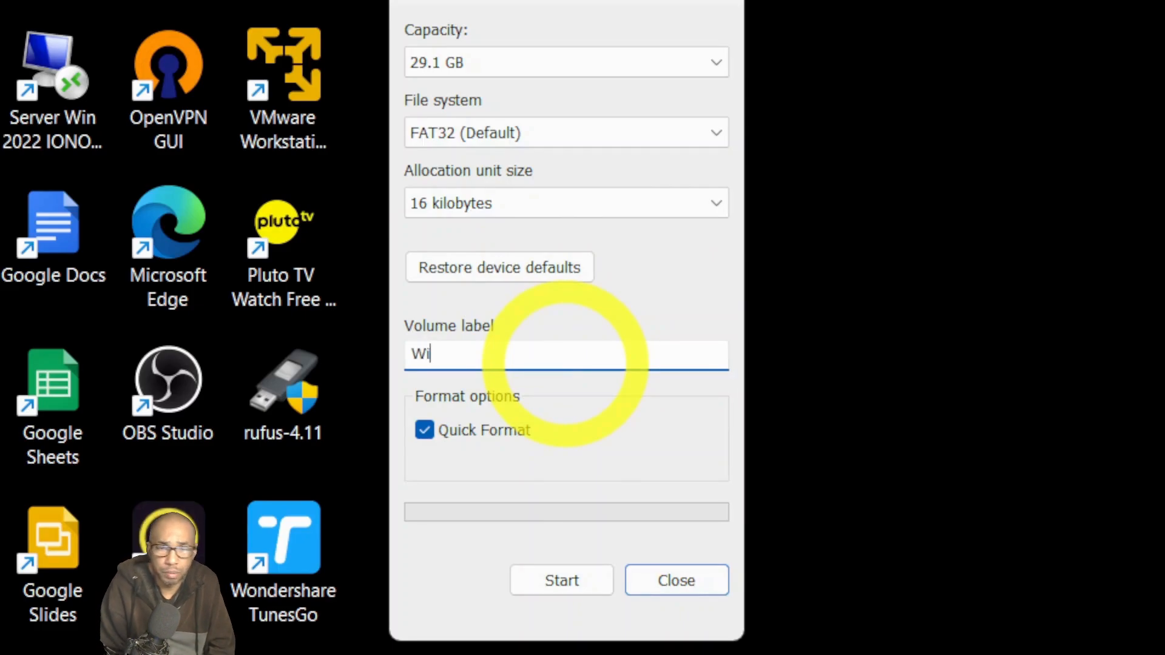
{"action": "type", "text": "ndows 10"}
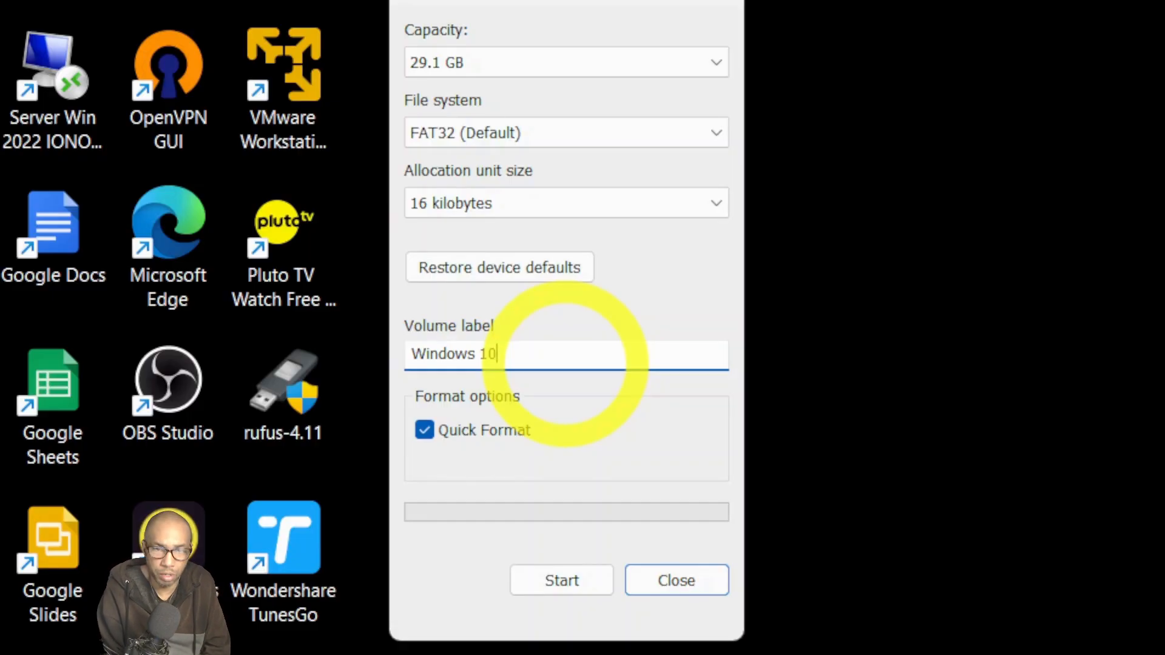
{"action": "key", "text": "Left"}
{"action": "key", "text": "BackSpace"}
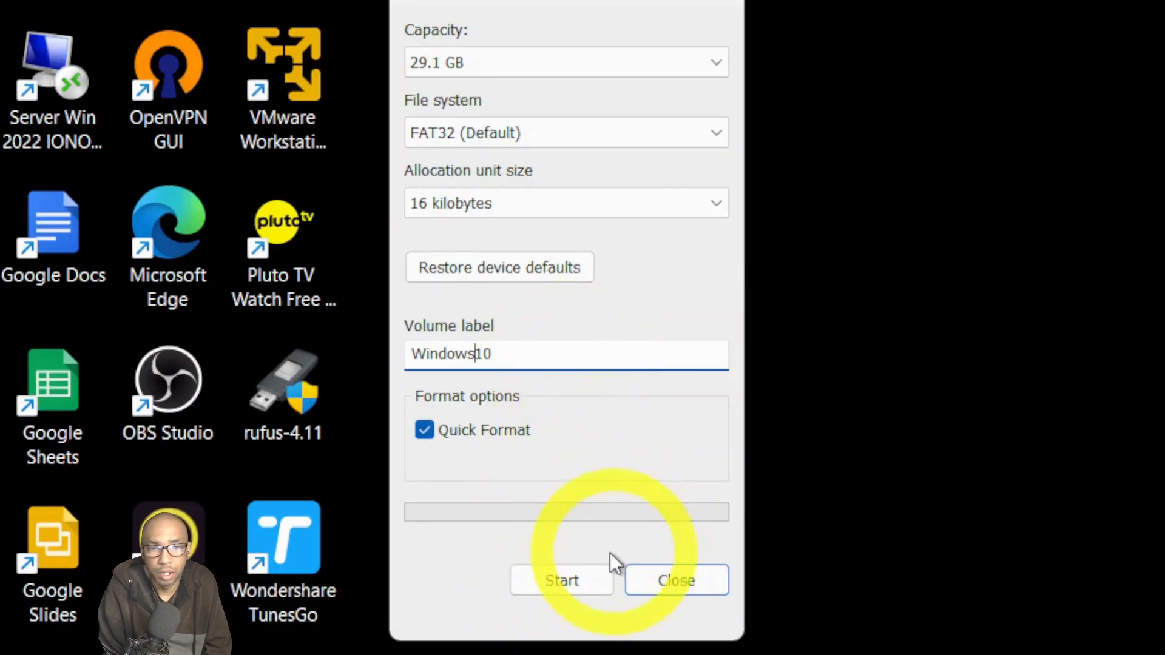
Reformat D: with the Windows10 label, confirming the erase warning and Format Complete notice.
{"action": "left_click", "coordinate": [596, 574]}
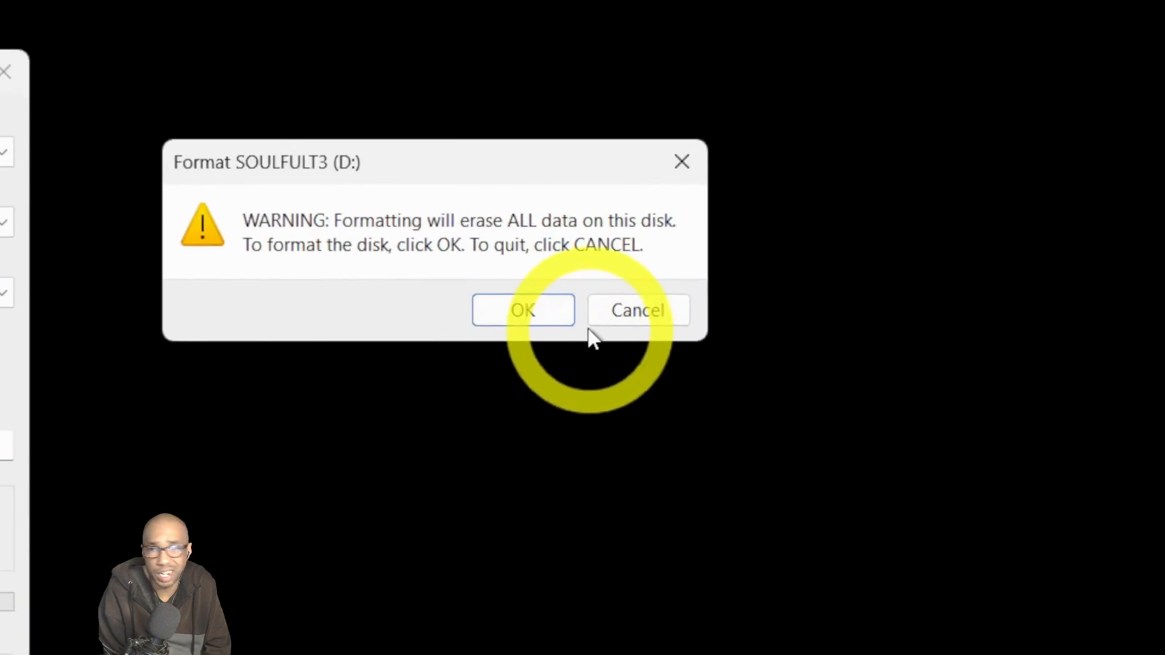
{"action": "left_click", "coordinate": [554, 309]}
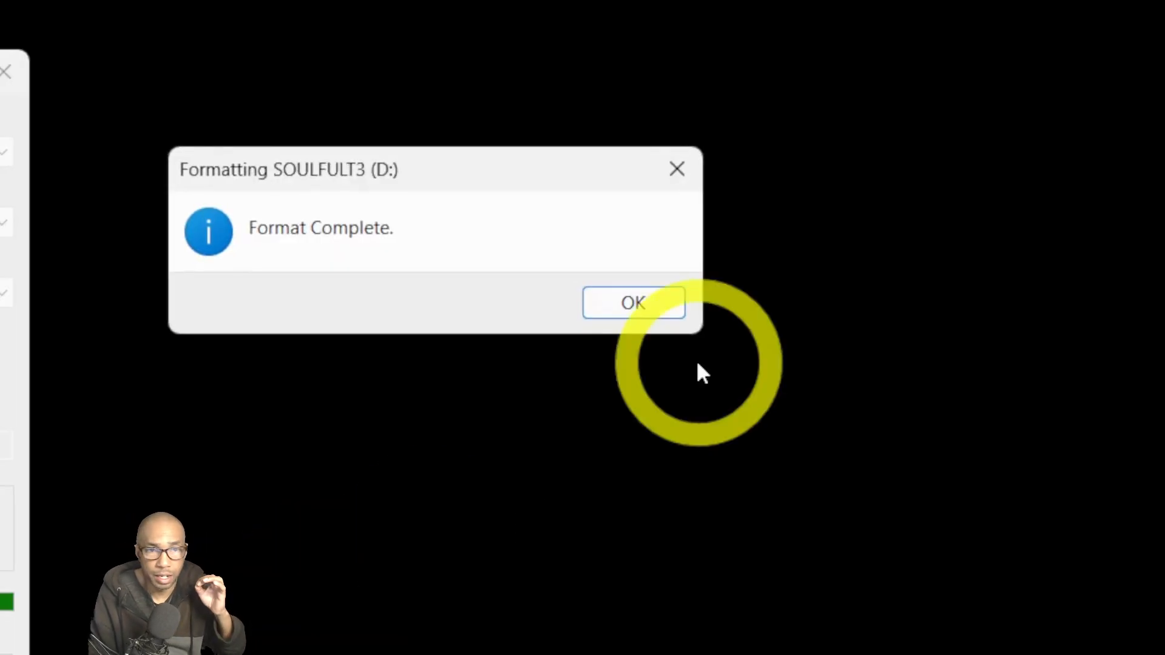
{"action": "left_click", "coordinate": [650, 307]}
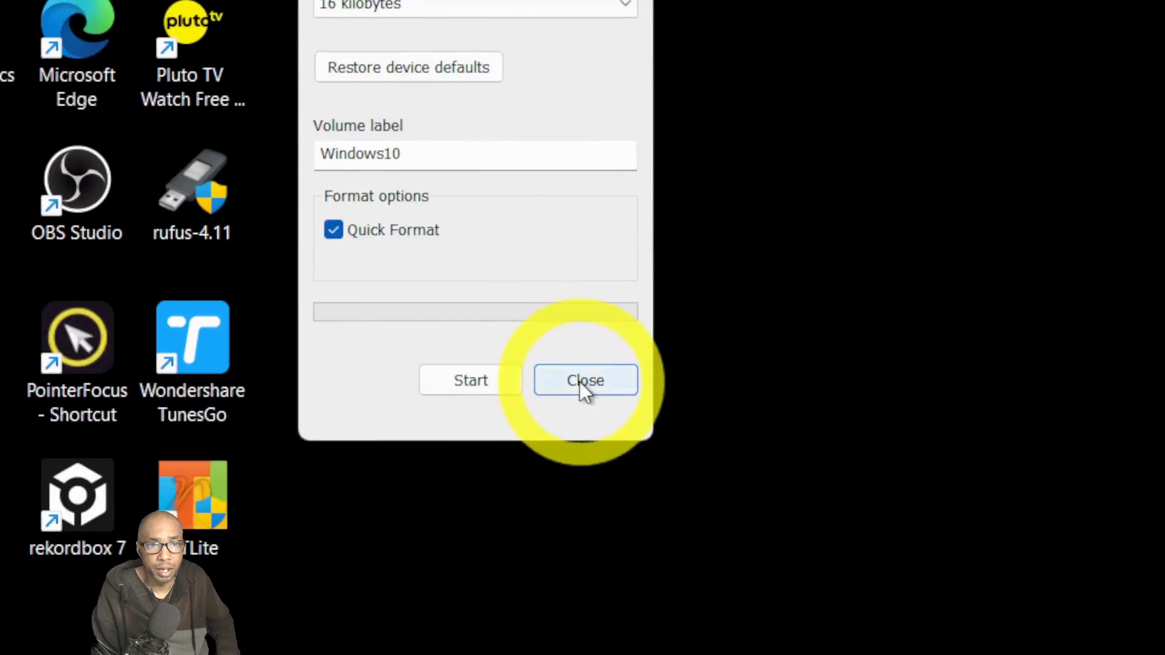
Load Windows 10 - 02132026 - NTLite.iso from the O: drive's ISO folder into Rufus.
{"action": "left_click", "coordinate": [583, 382]}
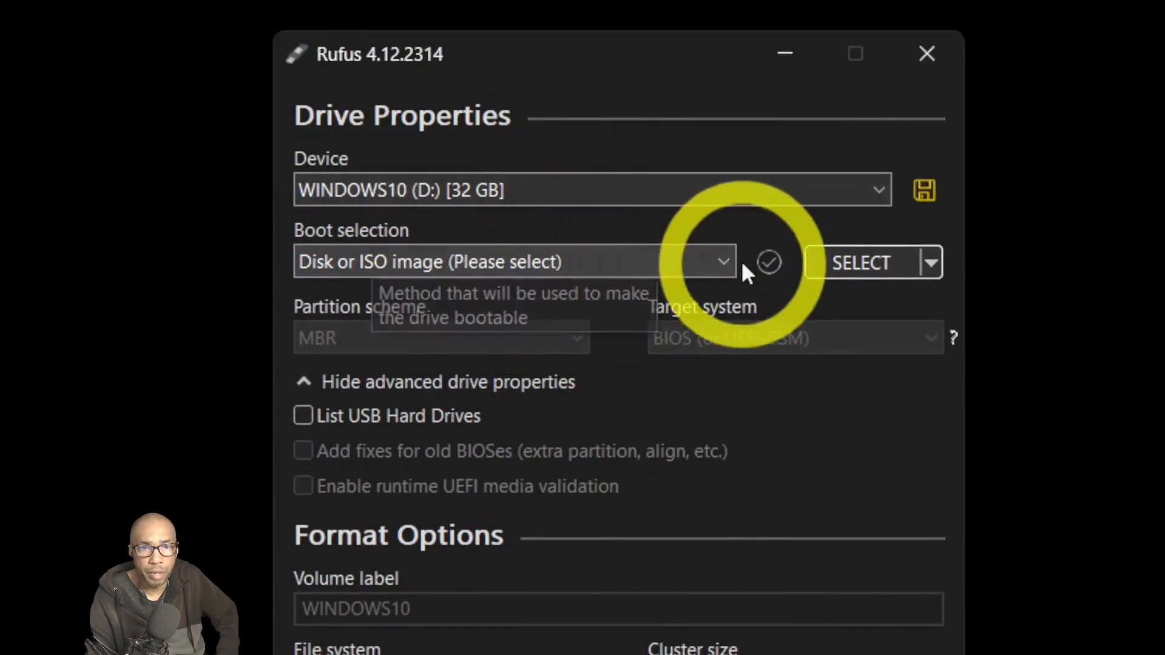
{"action": "left_click", "coordinate": [834, 267]}
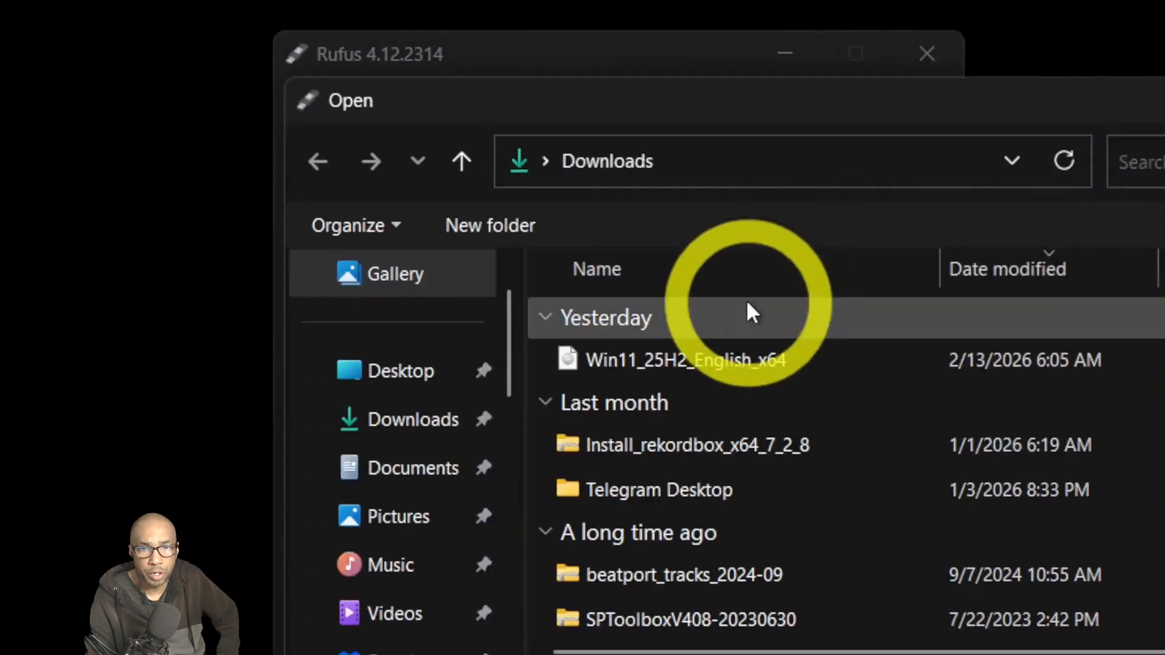
{"action": "scroll", "coordinate": [449, 598], "scroll_direction": "down", "scroll_amount": 10}
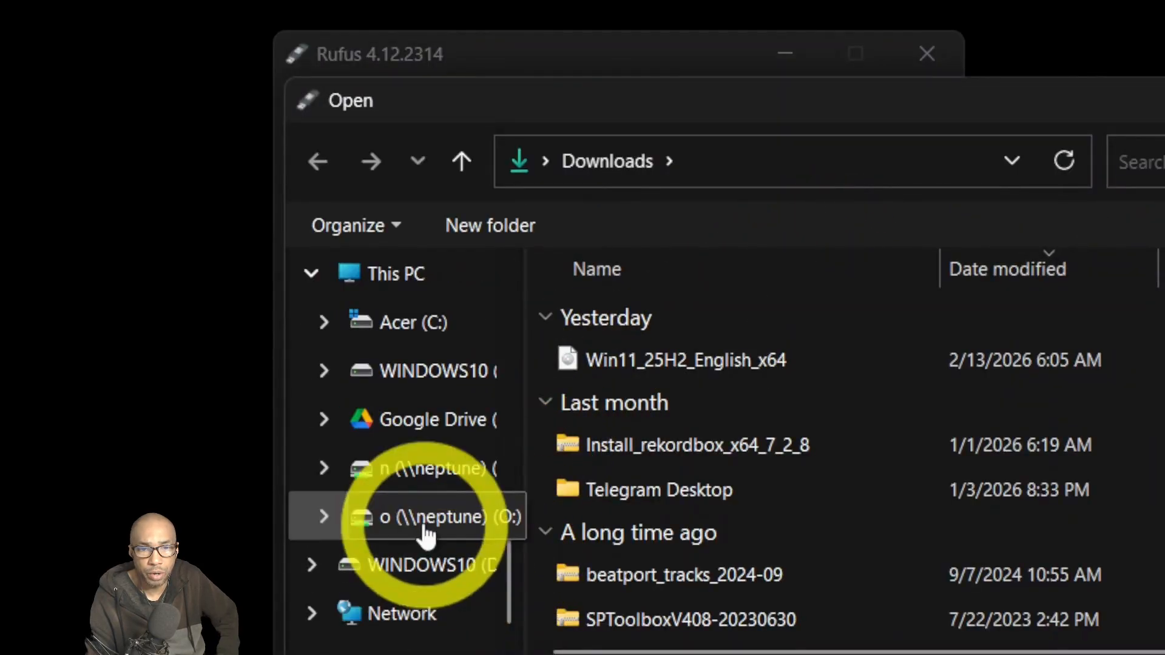
{"action": "left_click", "coordinate": [489, 525]}
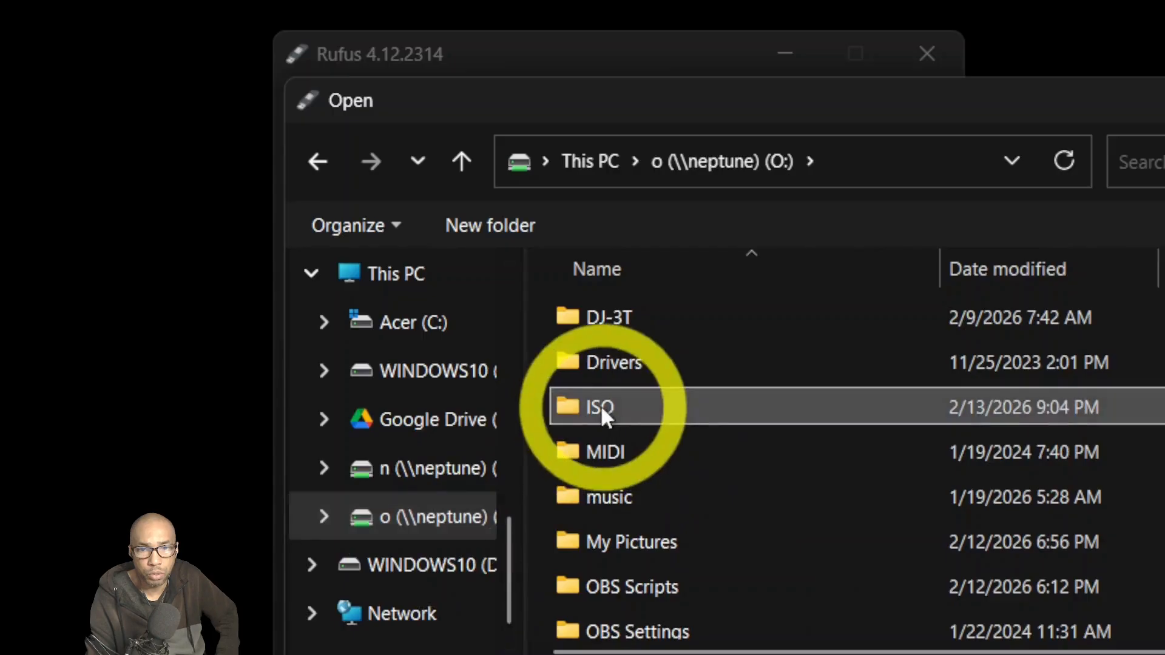
{"action": "double_click", "coordinate": [599, 406]}
{"action": "scroll", "coordinate": [686, 583], "scroll_direction": "down", "scroll_amount": 2}
{"action": "scroll", "coordinate": [686, 584], "scroll_direction": "down", "scroll_amount": 6}
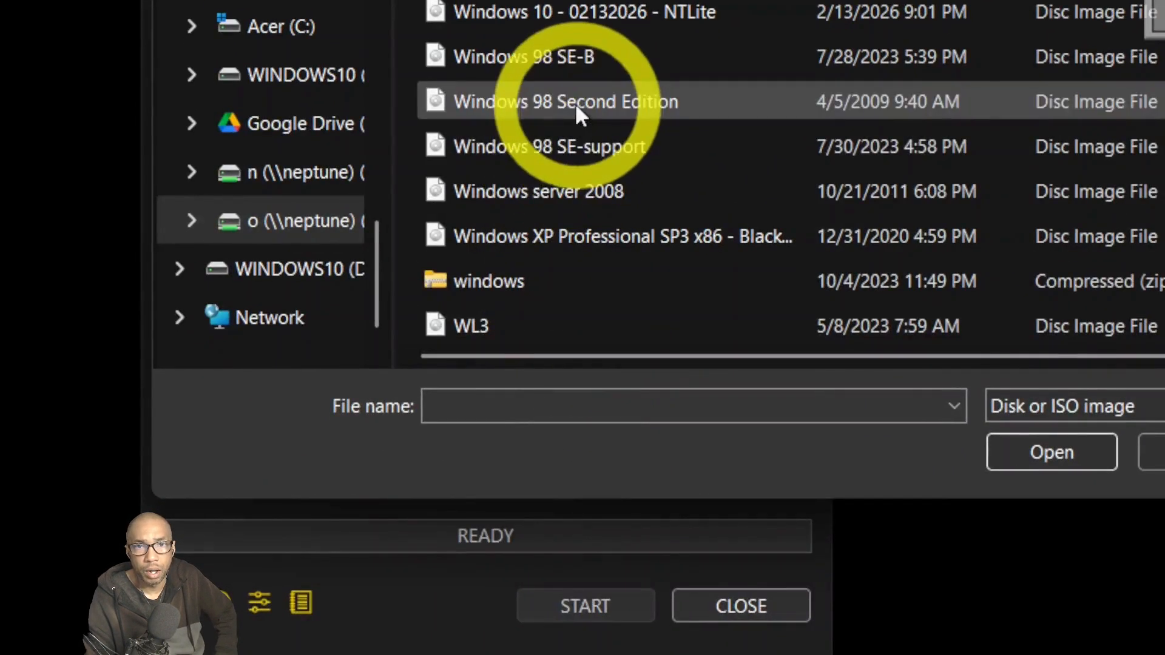
{"action": "left_click", "coordinate": [552, 12]}
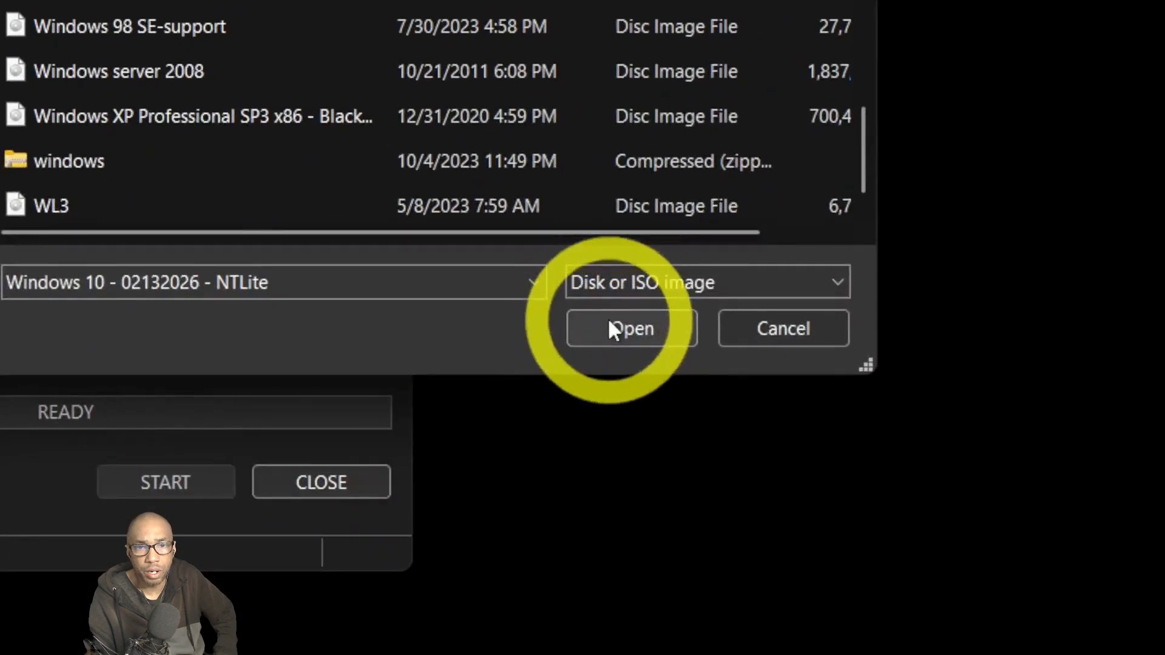
{"action": "left_click", "coordinate": [609, 328]}
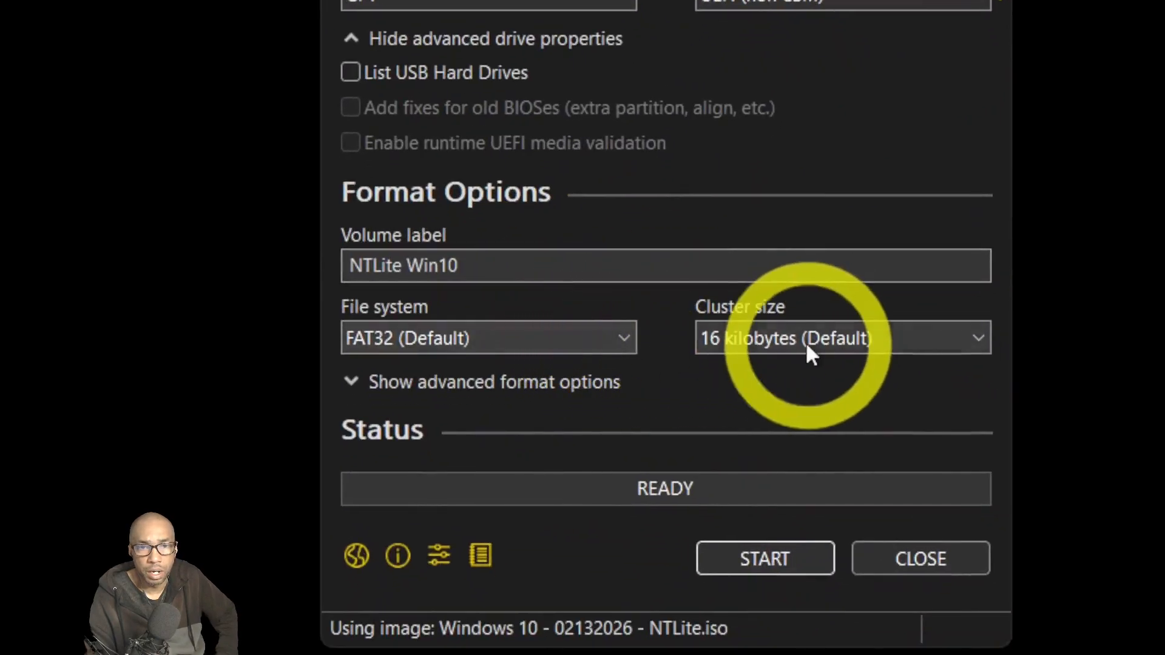
Reveal the advanced format options and start writing the NTLite image to the USB drive.
{"action": "left_click", "coordinate": [451, 381]}
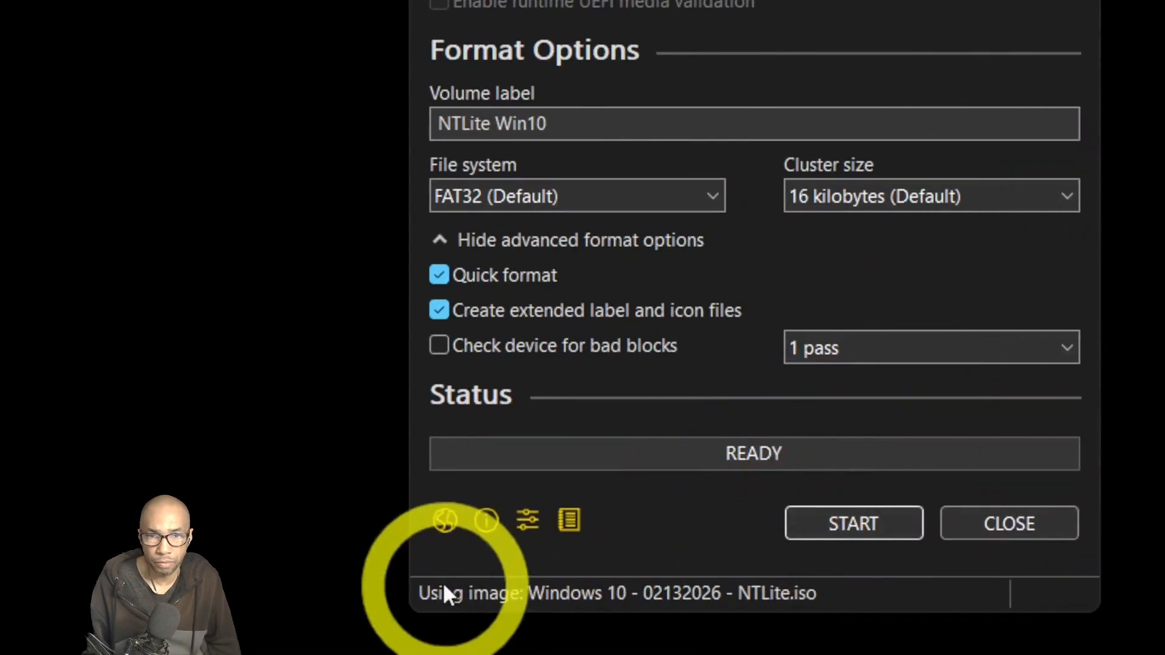
{"action": "left_click", "coordinate": [847, 522]}
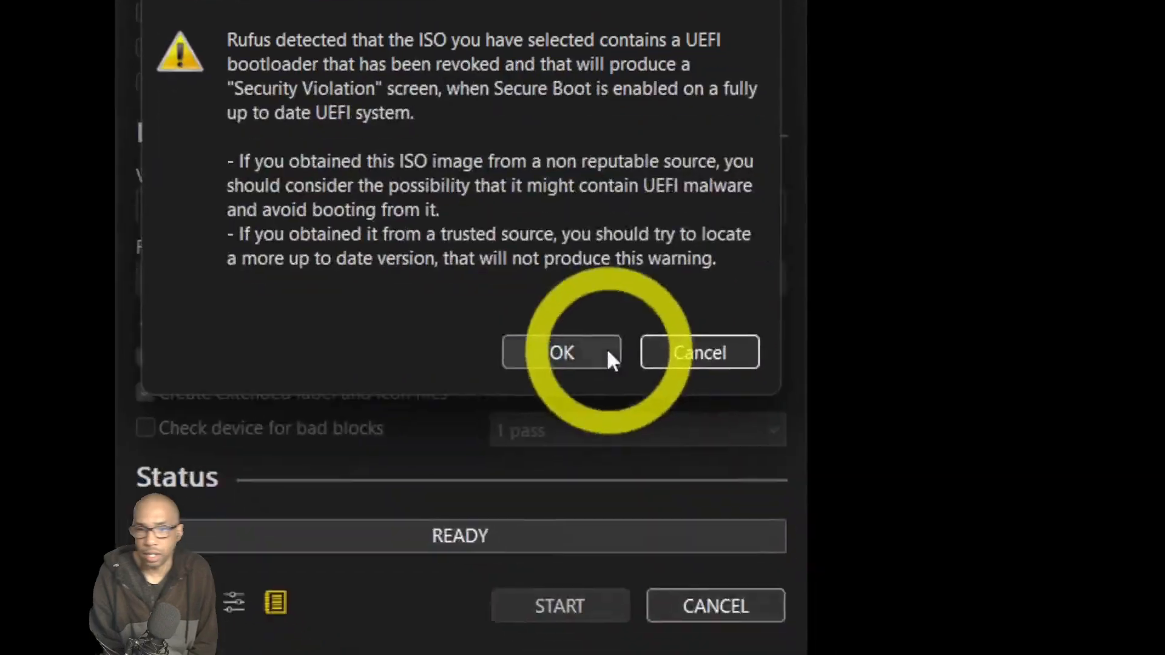
Accept the revoked UEFI bootloader warning and skip all Windows installation customizations.
{"action": "left_click", "coordinate": [898, 614]}
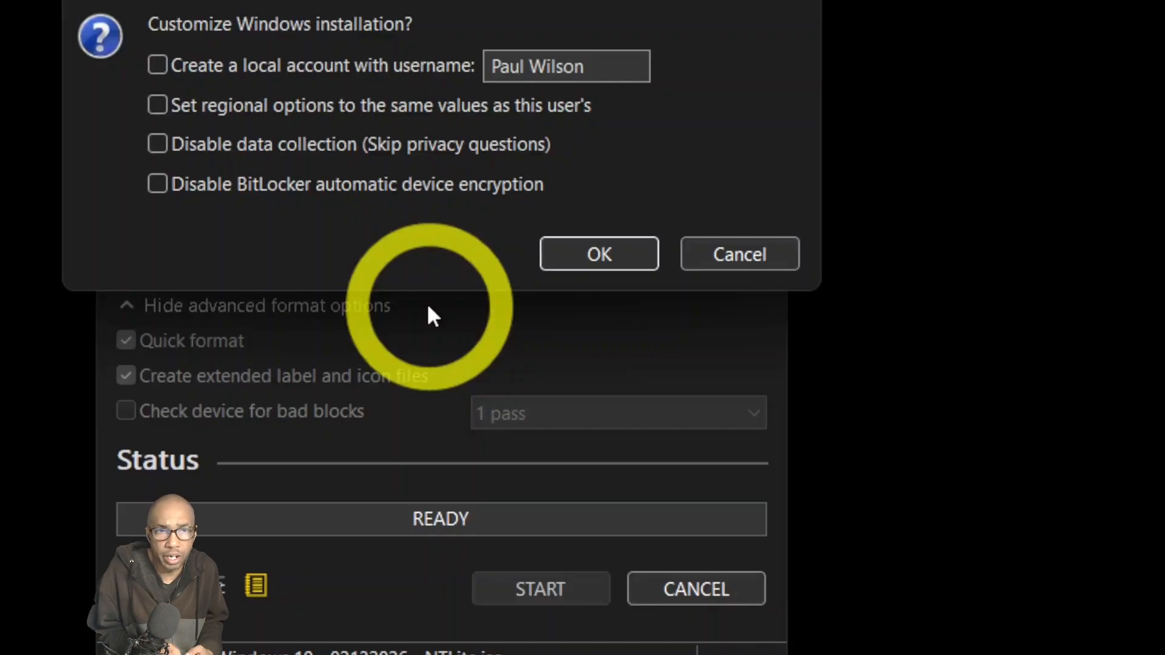
{"action": "left_click", "coordinate": [616, 265]}
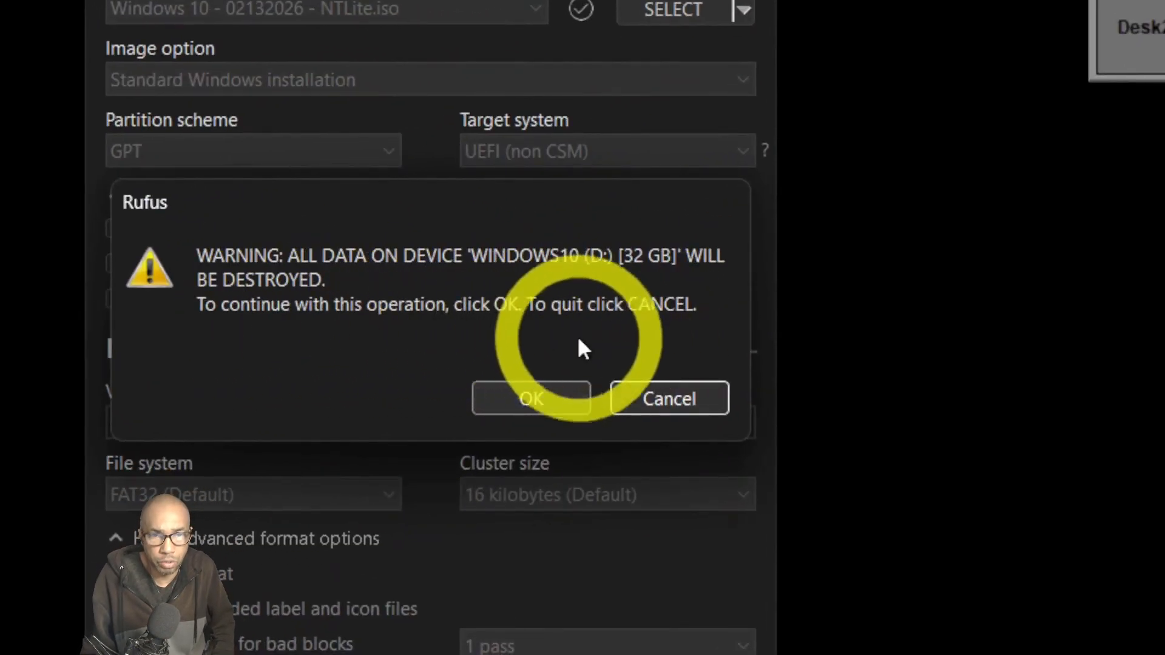
Confirm destroying all data on WINDOWS10 (D:) so Rufus writes the NTLite image.
{"action": "left_click", "coordinate": [559, 397]}
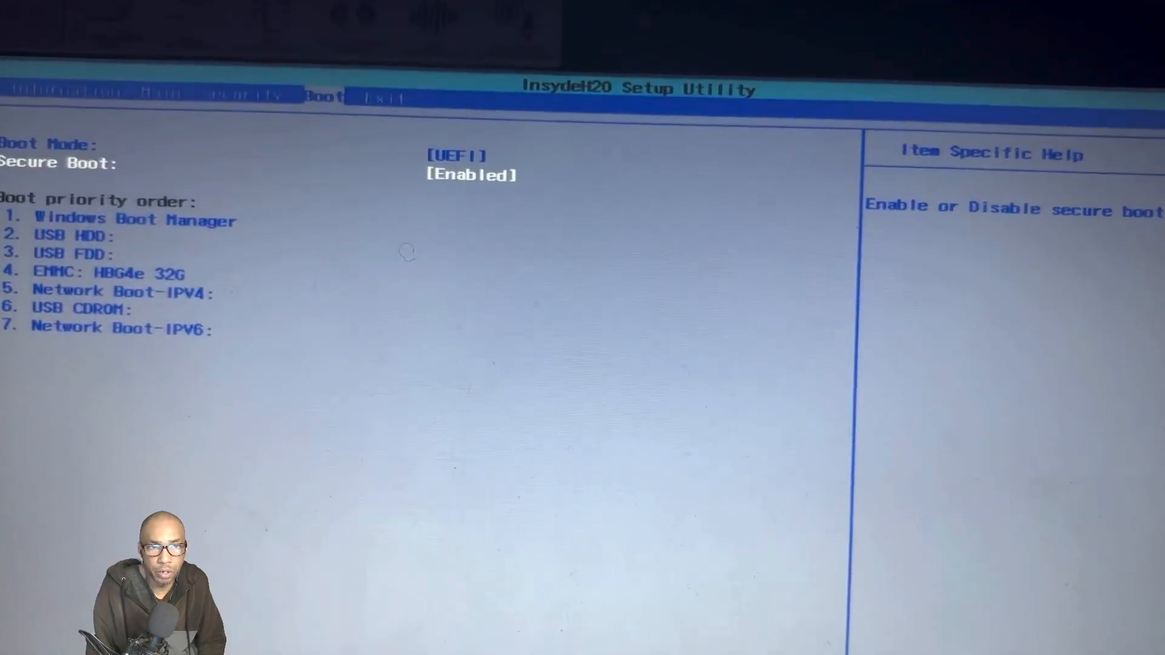
Reorder boot priority to USB HDD first, USB FDD second, Windows Boot Manager third.
{"action": "key", "text": "Down"}
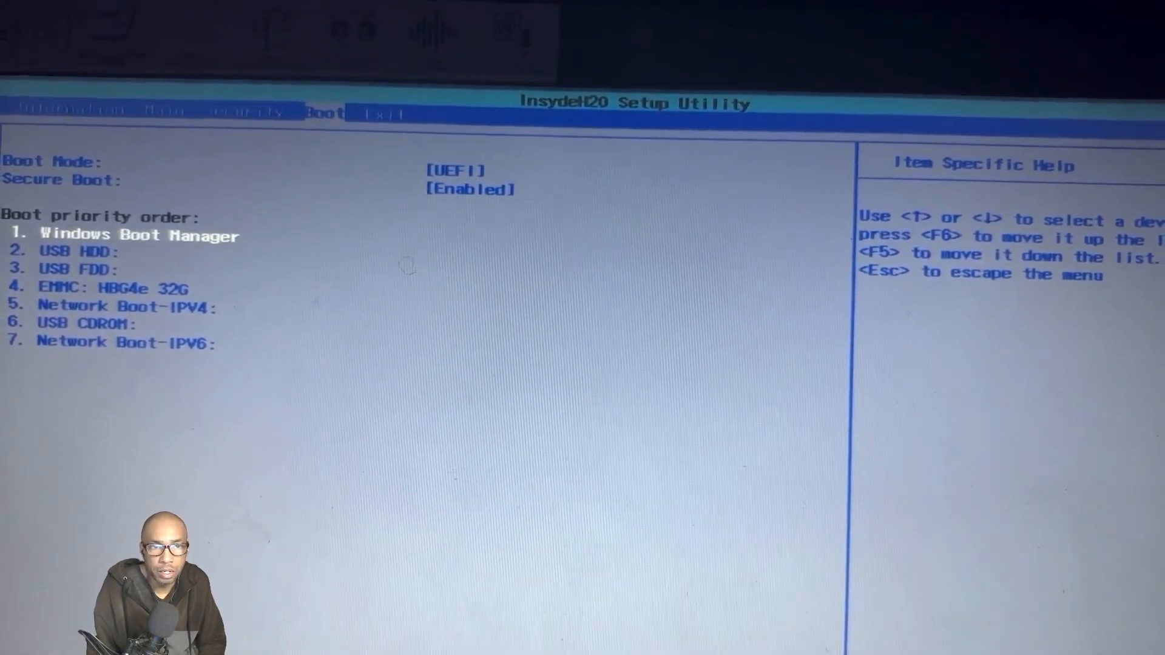
{"action": "key", "text": "Down"}
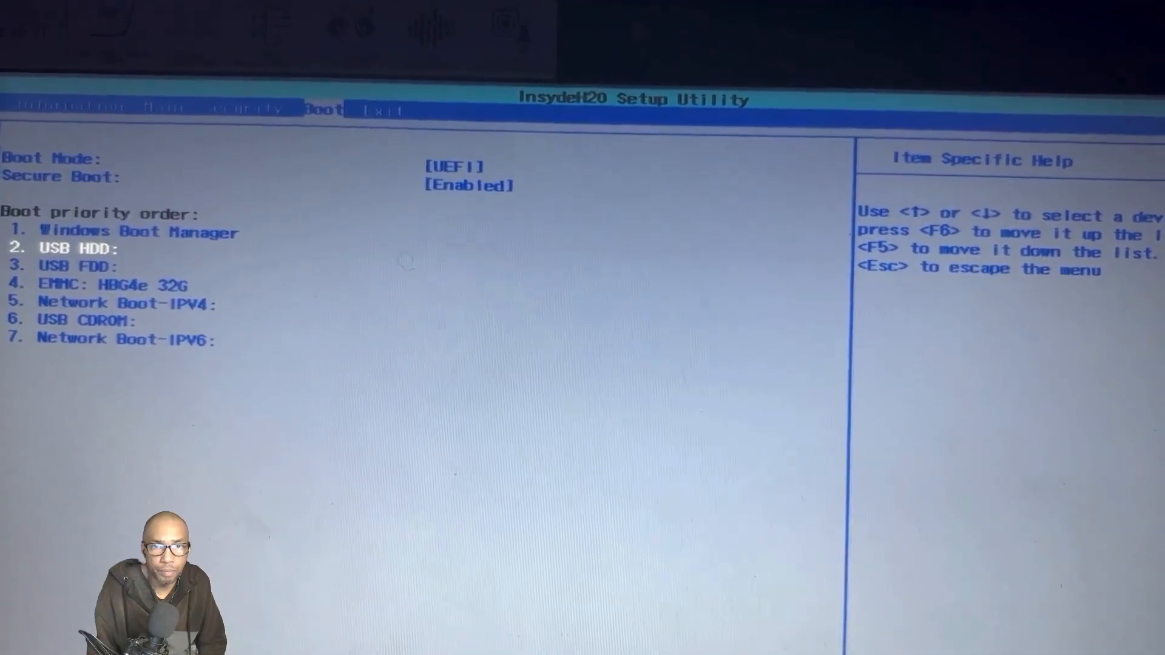
{"action": "key", "text": "Up"}
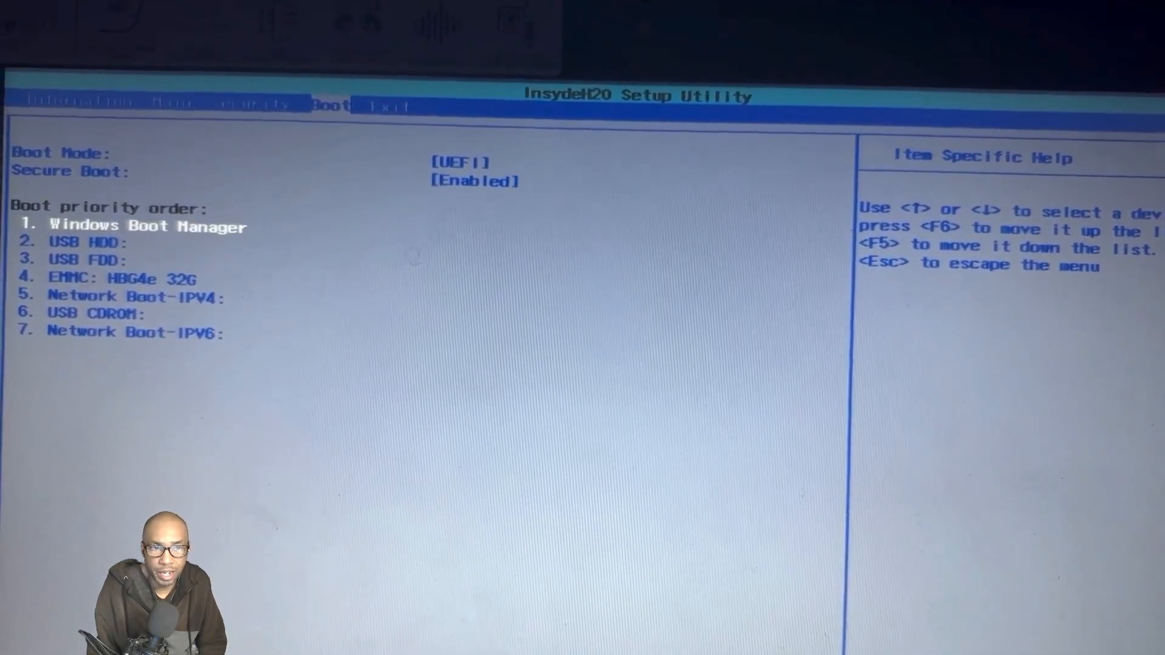
{"action": "key", "text": "Down"}
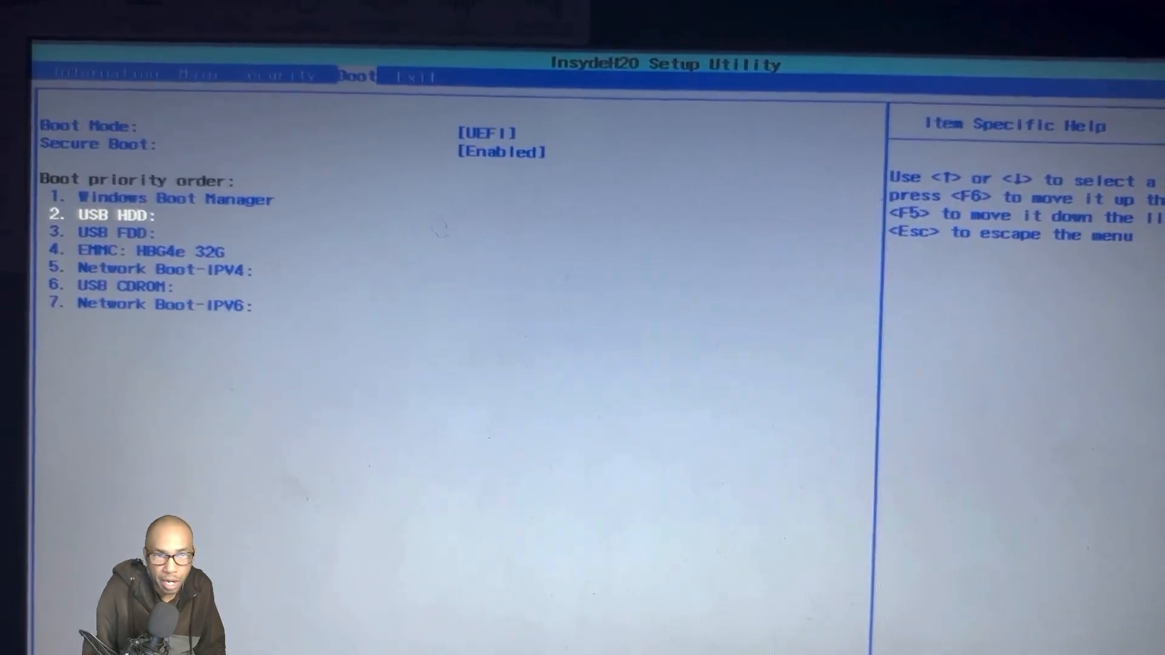
{"action": "key", "text": "F6"}
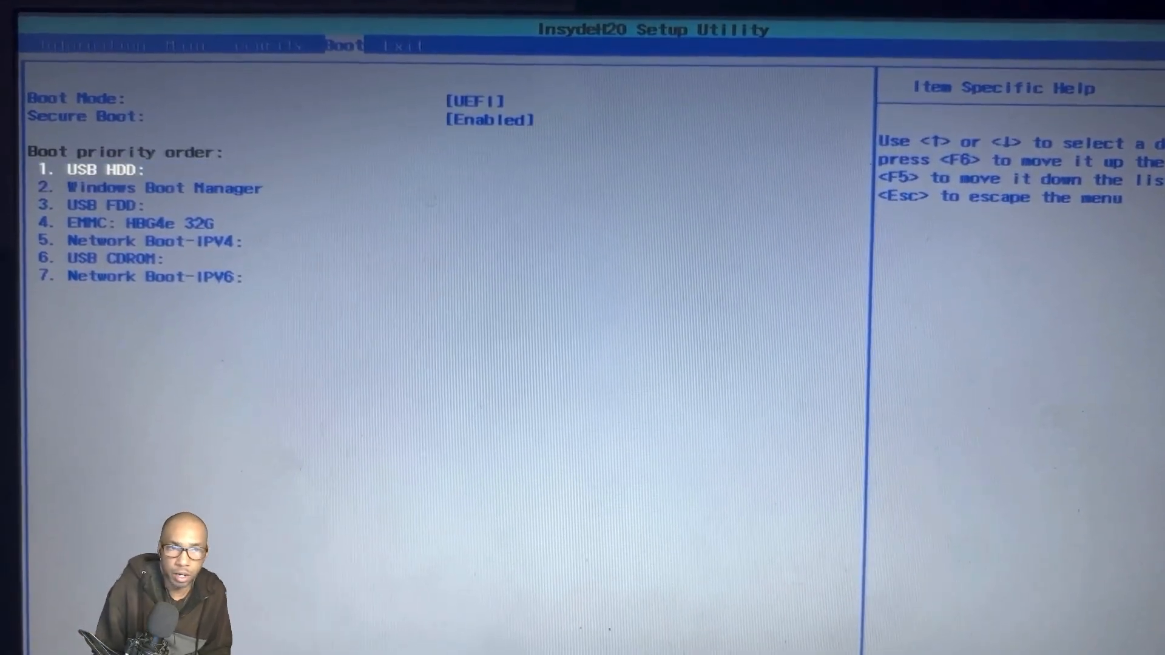
{"action": "key", "text": "Down"}
{"action": "key", "text": "Down"}
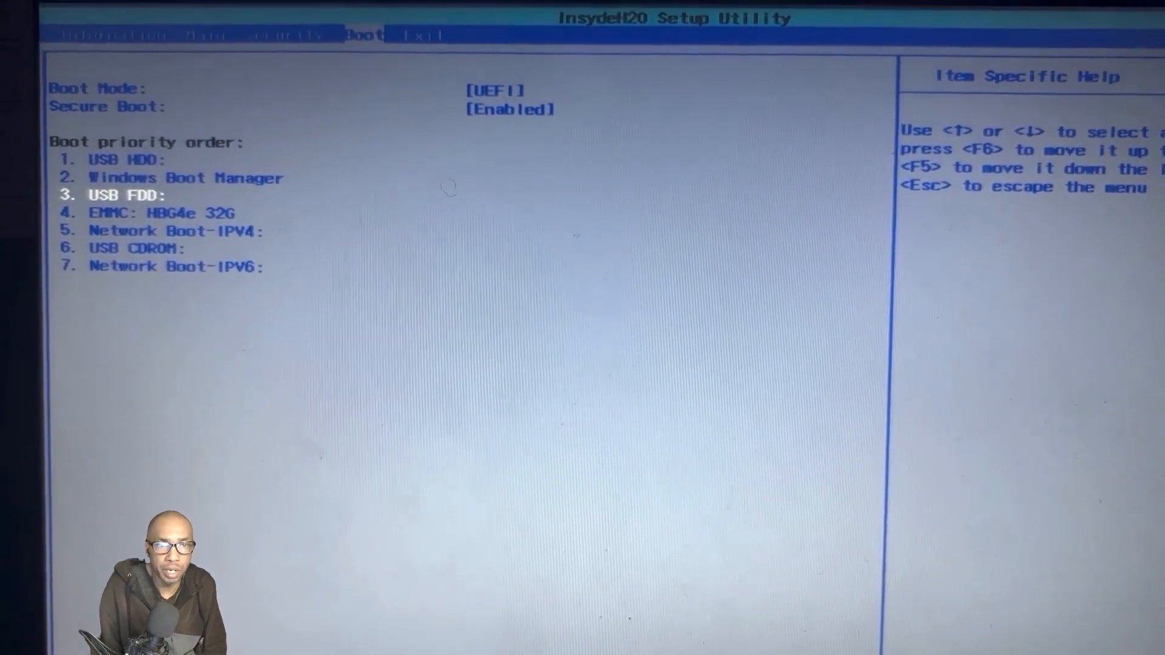
{"action": "key", "text": "F6"}
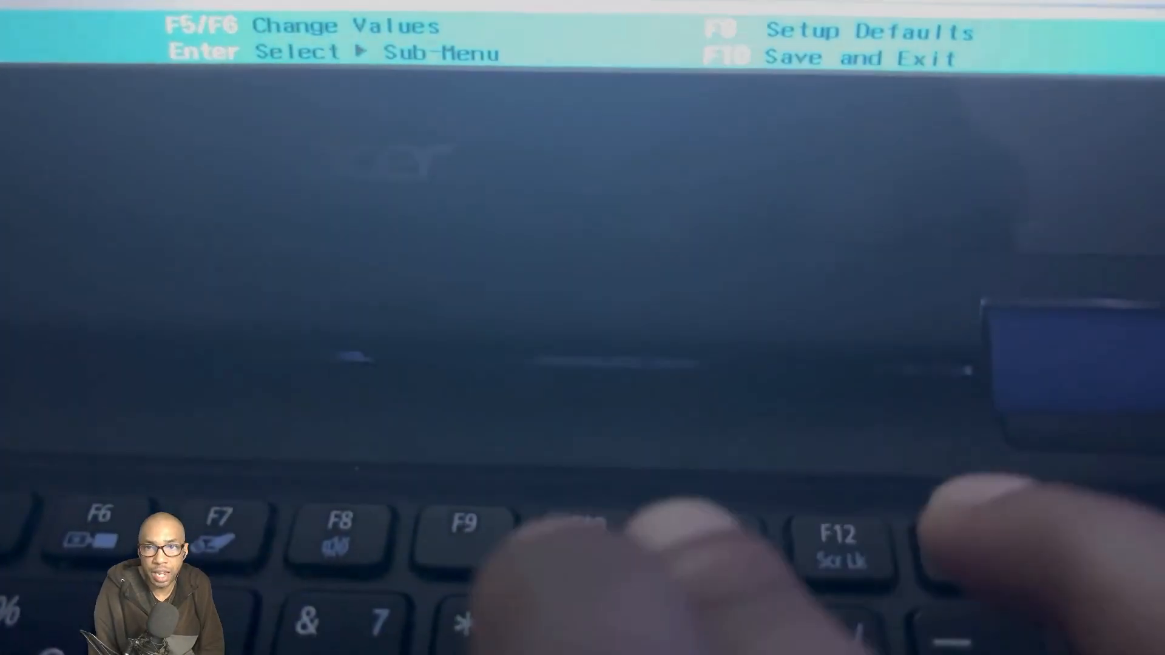
Save the BIOS boot order with F10 and boot into Windows 10.
{"action": "key", "text": "F10"}
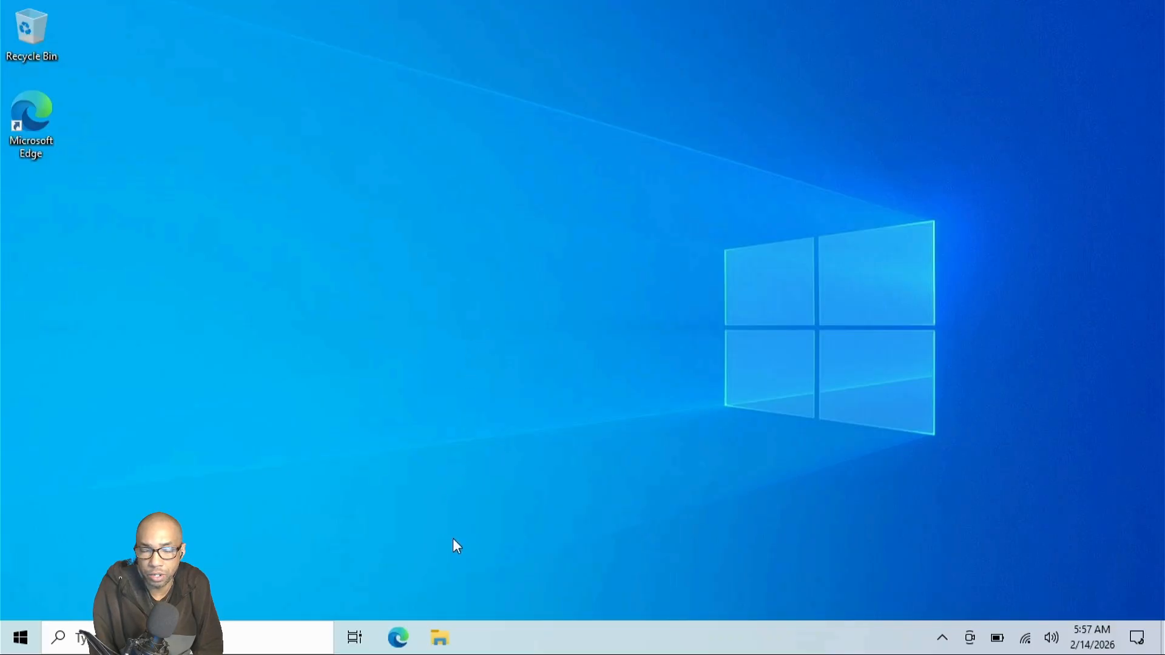
Show This PC in File Explorer and select Local Disk (C:), 9.73 GB free of 28.4 GB.
{"action": "left_click", "coordinate": [447, 644]}
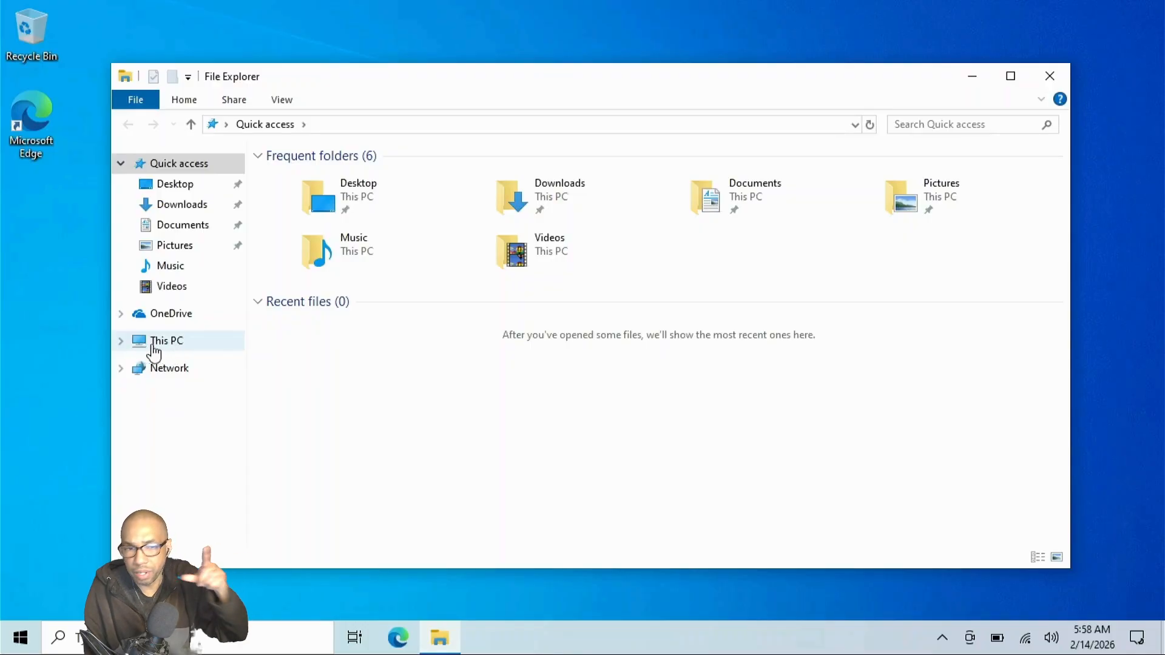
{"action": "left_click", "coordinate": [121, 343]}
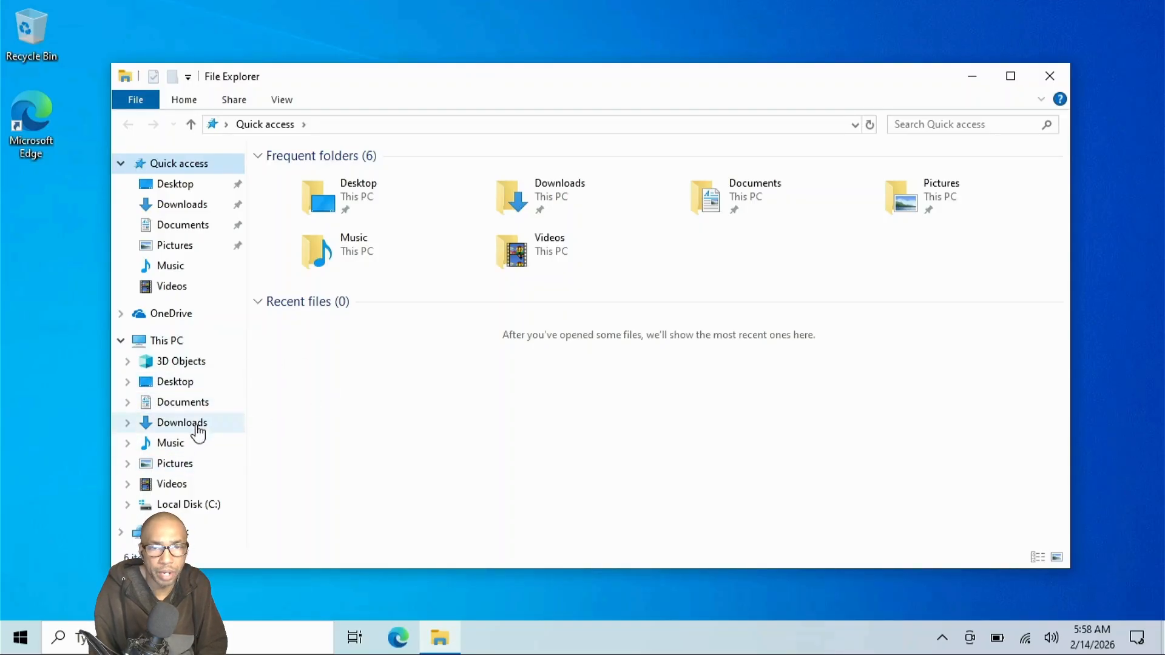
{"action": "left_click", "coordinate": [175, 342]}
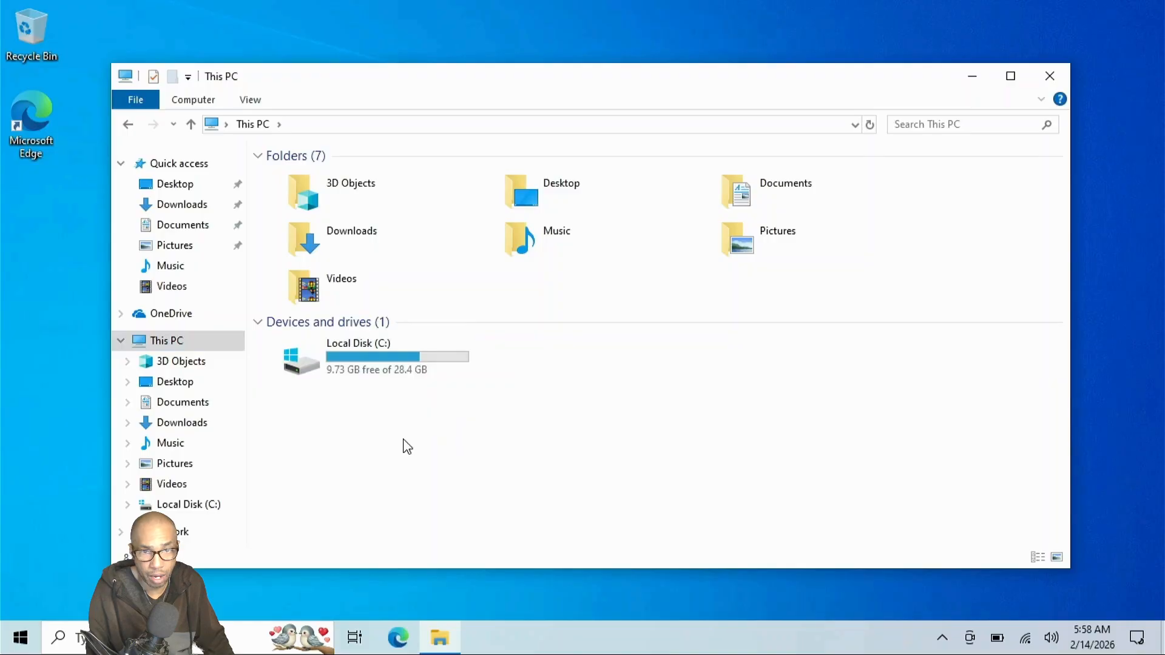
{"action": "left_click", "coordinate": [389, 363]}
Enable compression on Local Disk (C:) for all subfolders and files with administrator permission.
{"action": "right_click", "coordinate": [388, 359]}
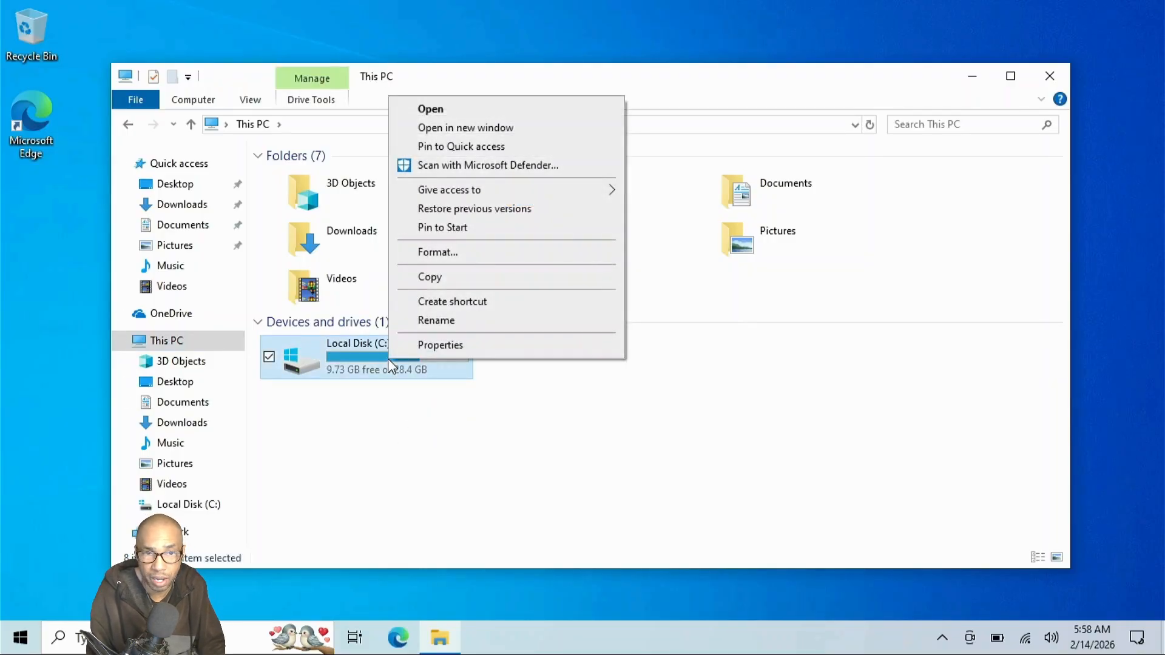
{"action": "left_click", "coordinate": [429, 351]}
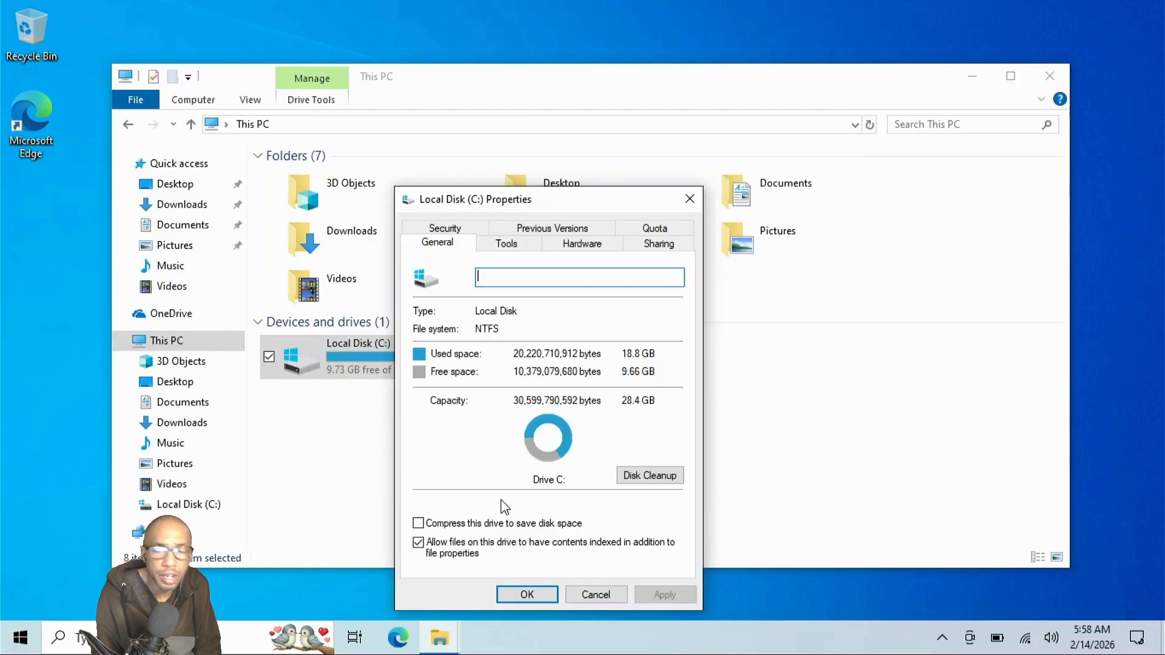
{"action": "left_click", "coordinate": [434, 525]}
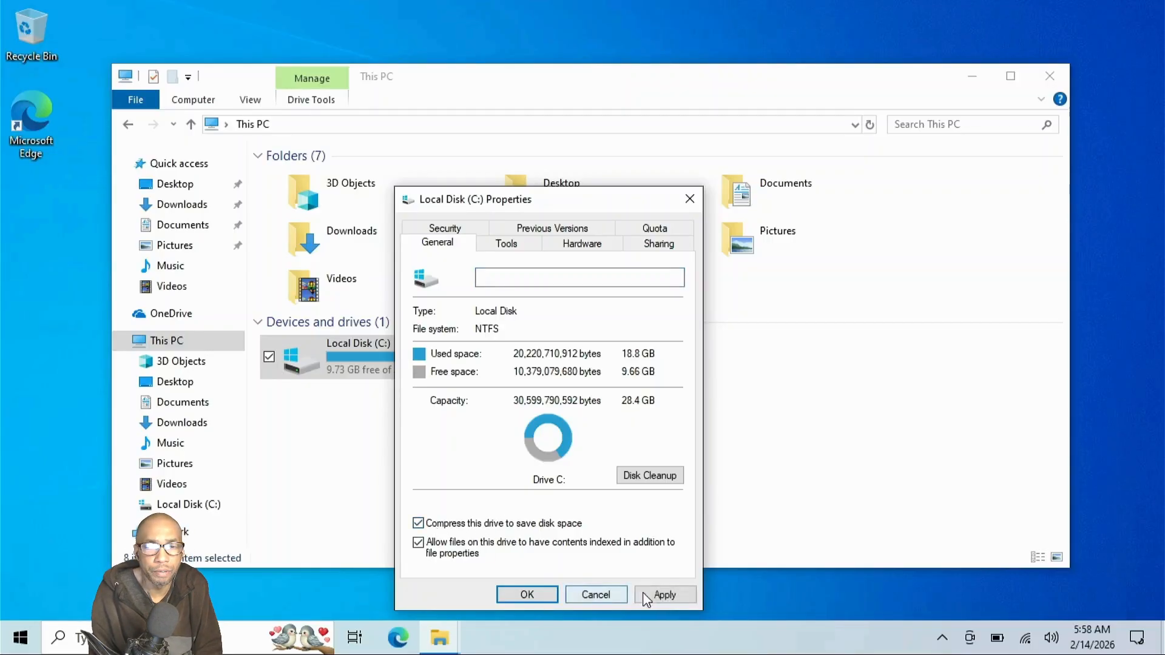
{"action": "left_click", "coordinate": [646, 598]}
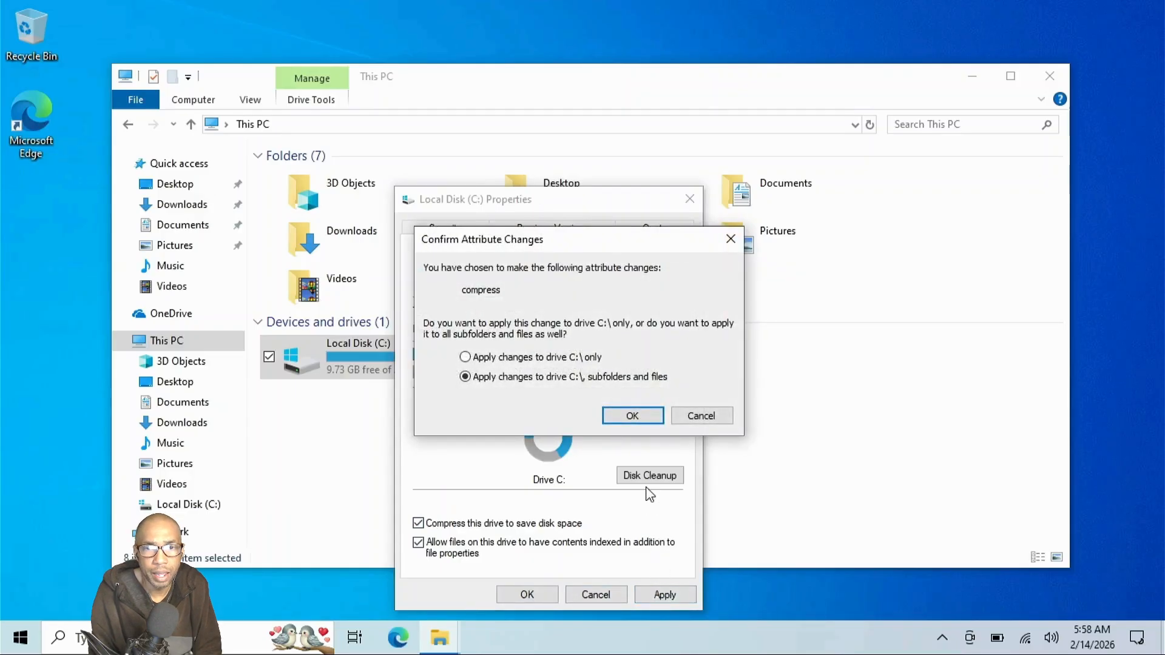
{"action": "left_click", "coordinate": [631, 414]}
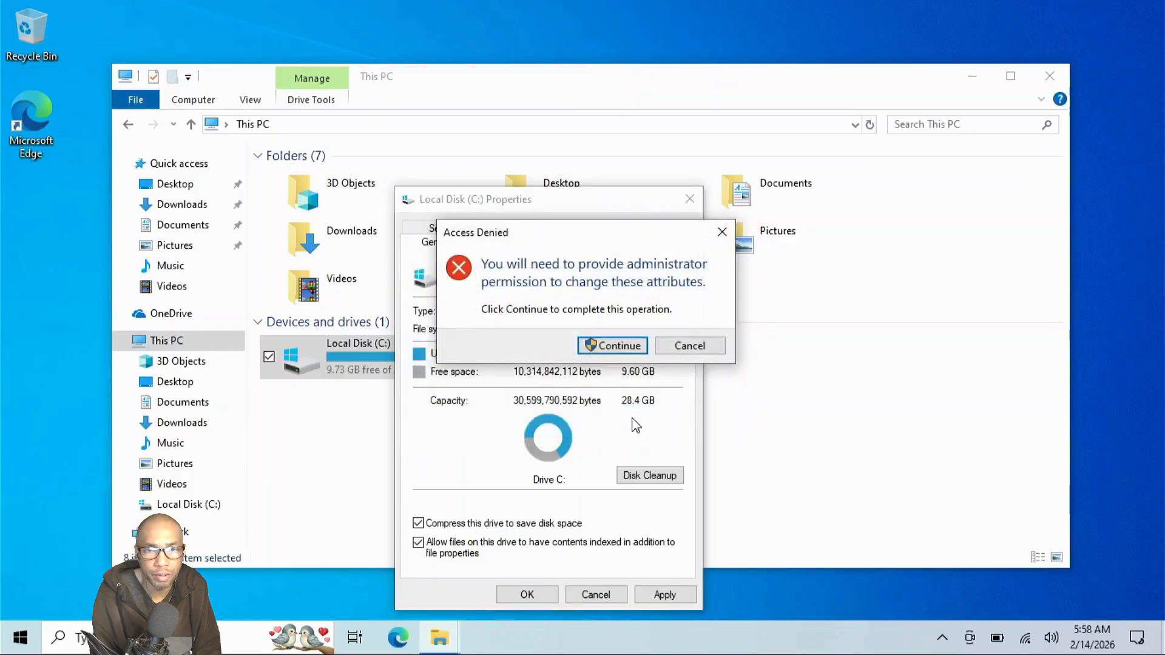
{"action": "left_click", "coordinate": [624, 346]}
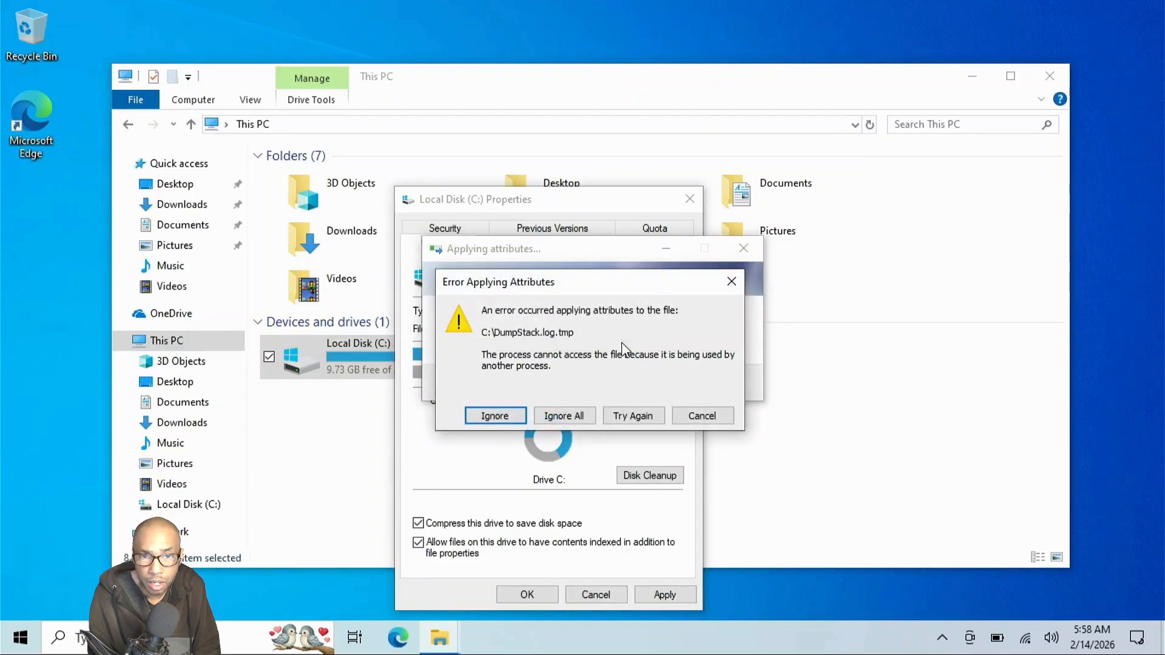
Handle the file-in-use error, stop the attribute update and close C: Properties.
{"action": "left_click", "coordinate": [624, 416]}
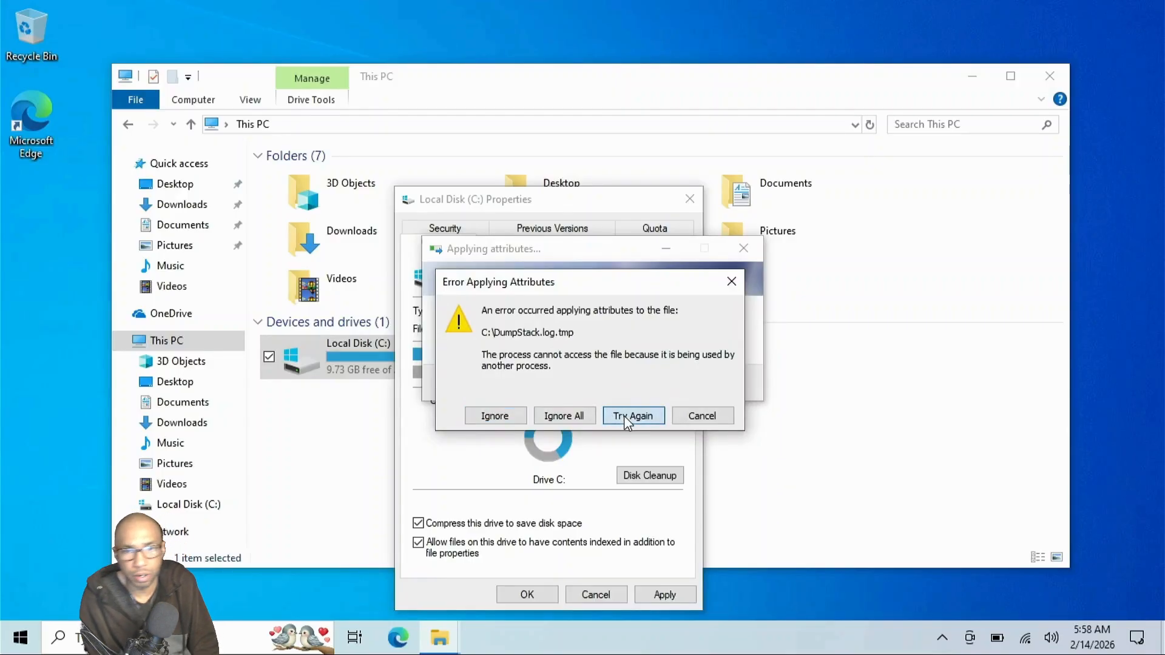
{"action": "left_click", "coordinate": [698, 419]}
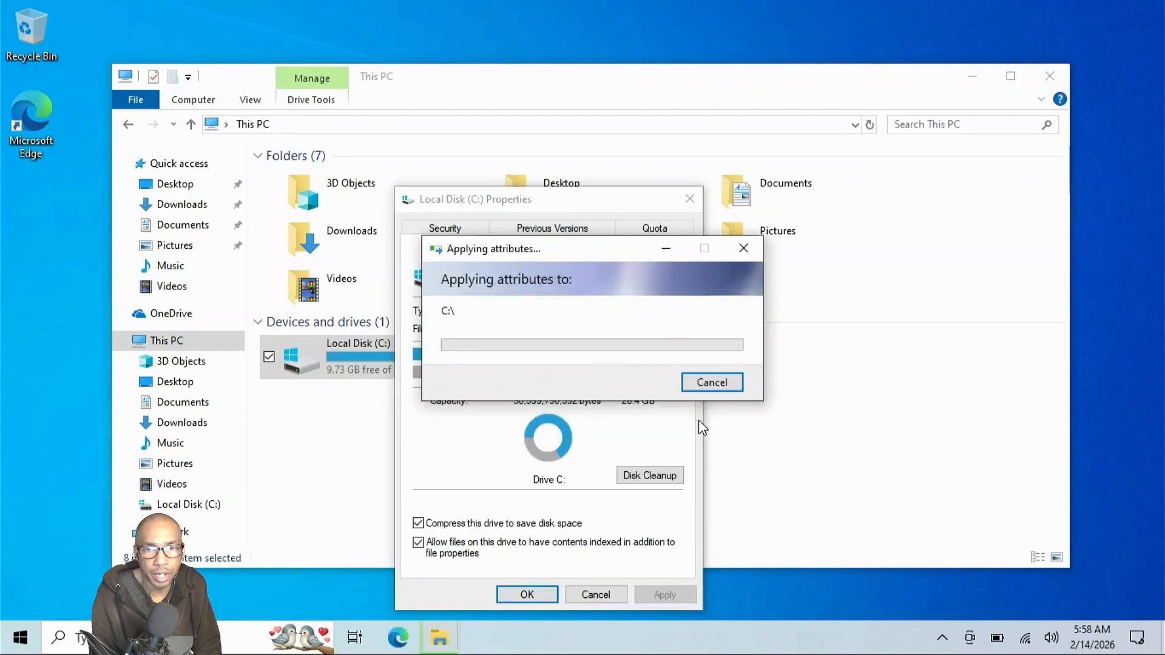
{"action": "left_click", "coordinate": [720, 389]}
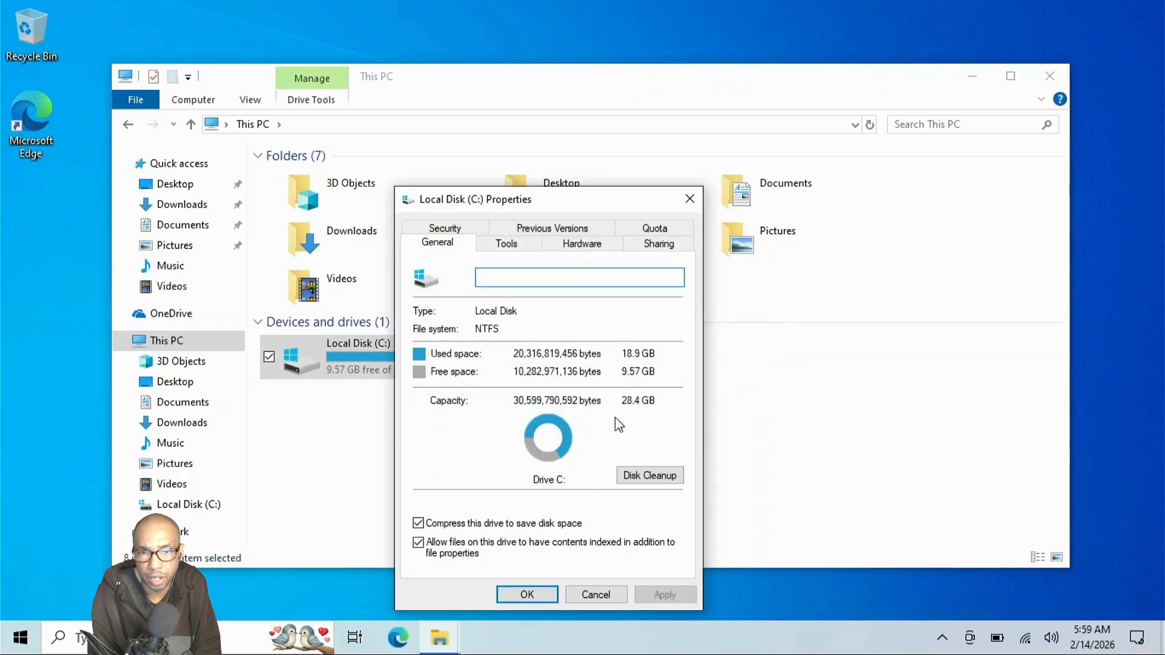
{"action": "left_click", "coordinate": [596, 594]}
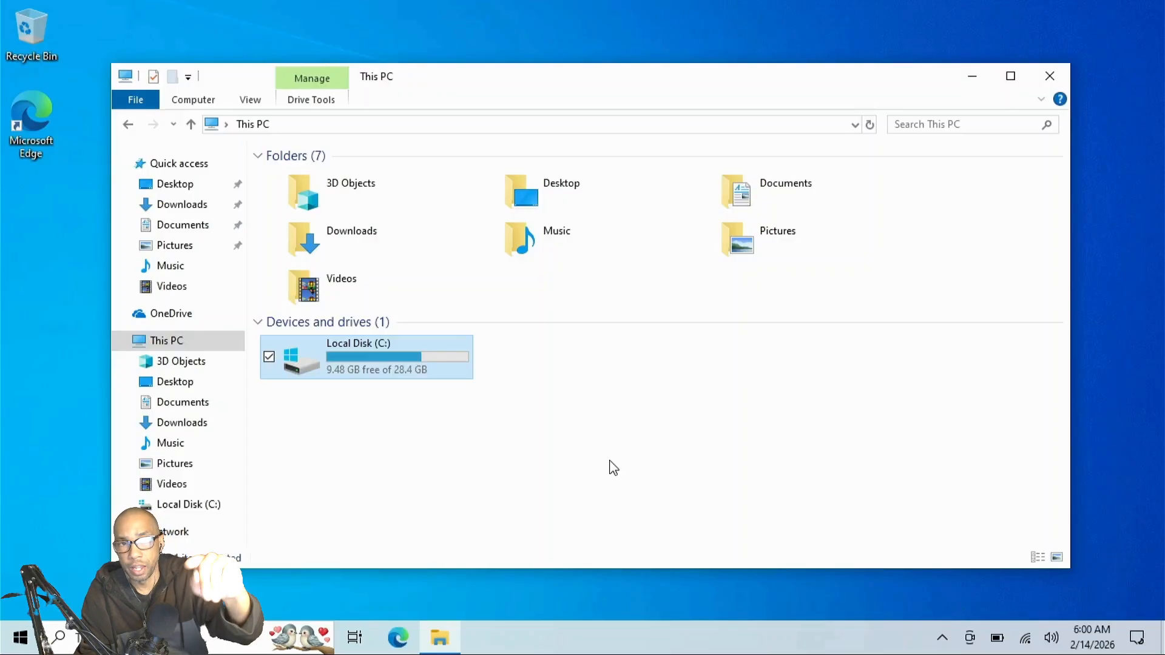
Open the Map Network Drive dialog from the Computer tab in File Explorer.
{"action": "right_click", "coordinate": [609, 462]}
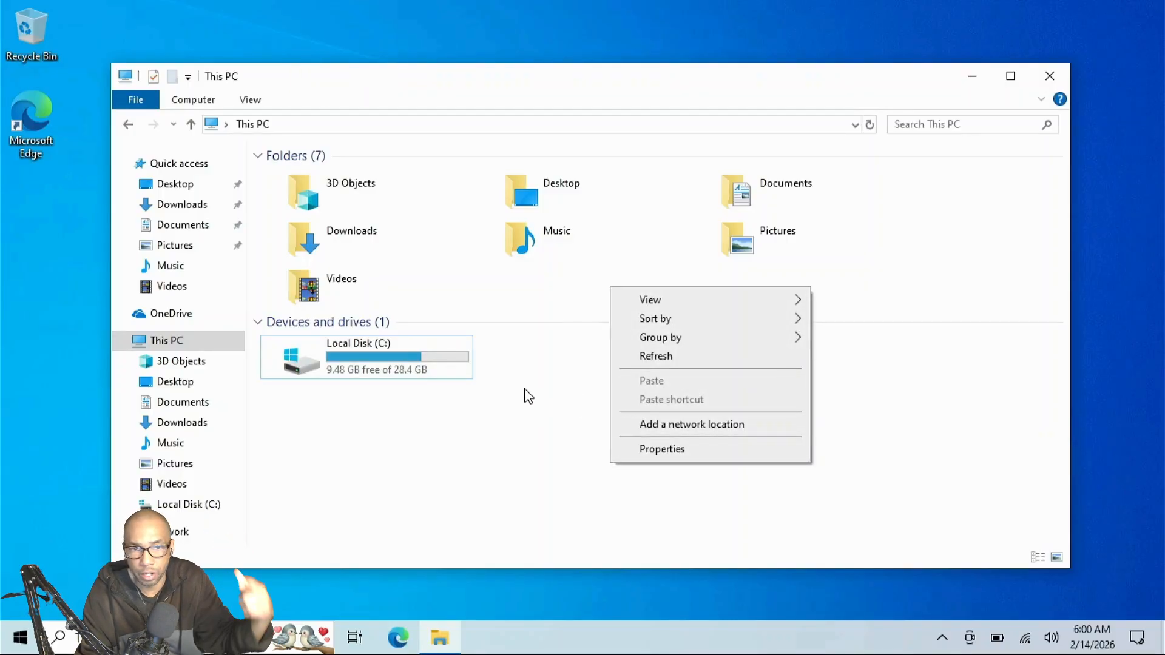
{"action": "left_click", "coordinate": [206, 104]}
{"action": "left_click", "coordinate": [206, 103]}
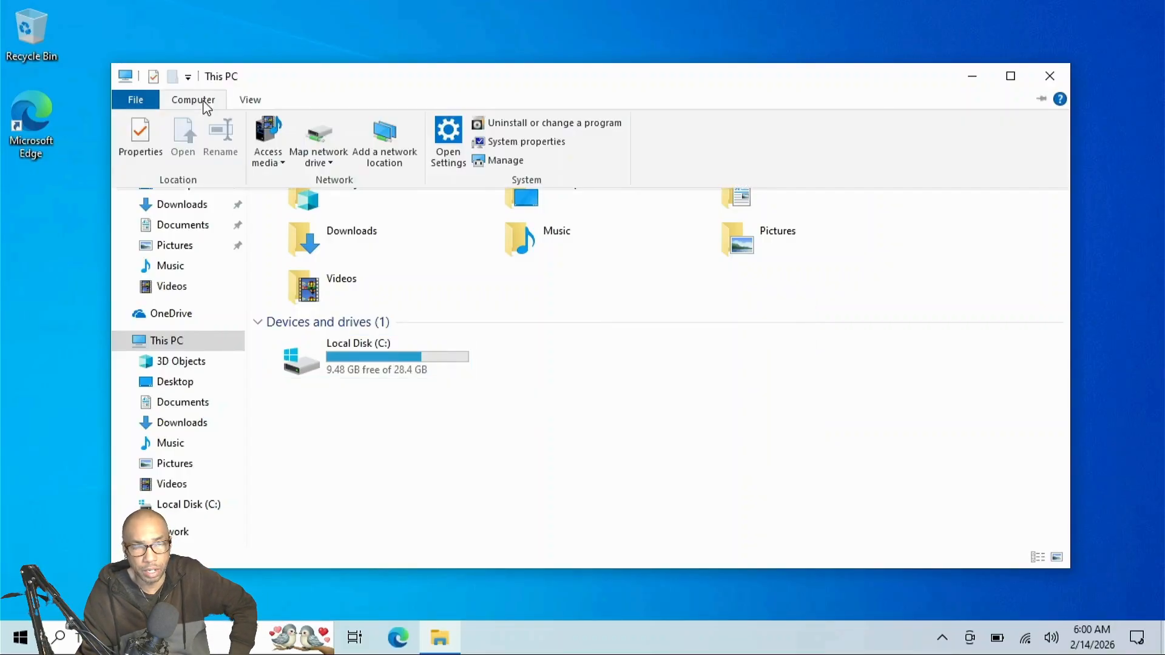
{"action": "left_click", "coordinate": [343, 157]}
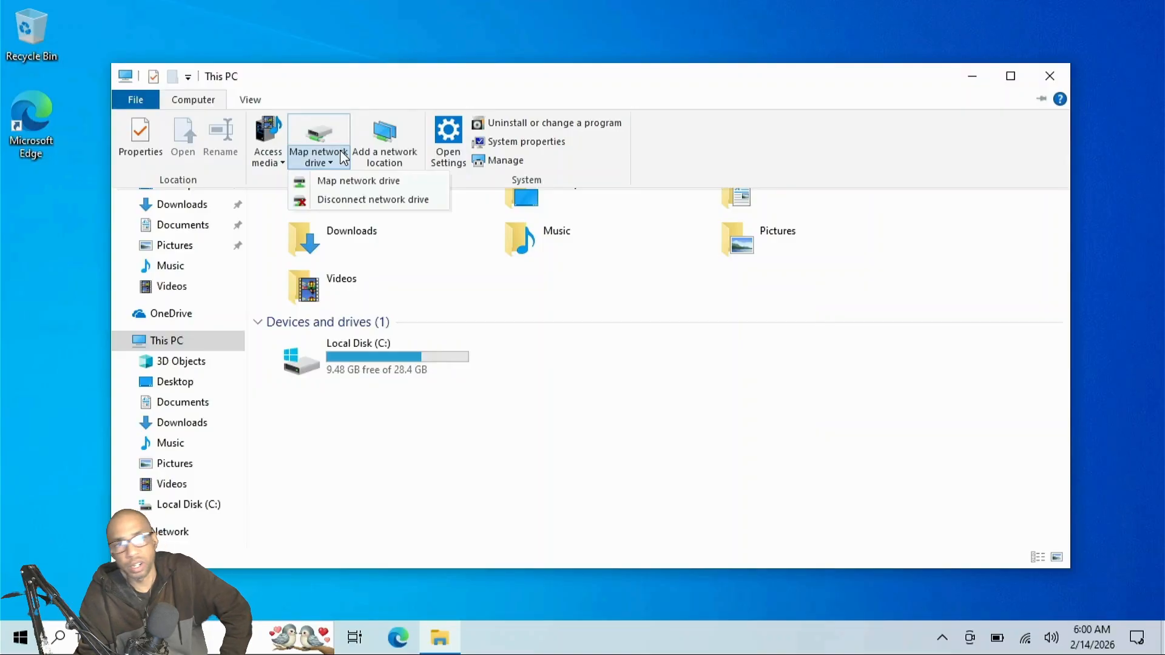
{"action": "left_click", "coordinate": [363, 186]}
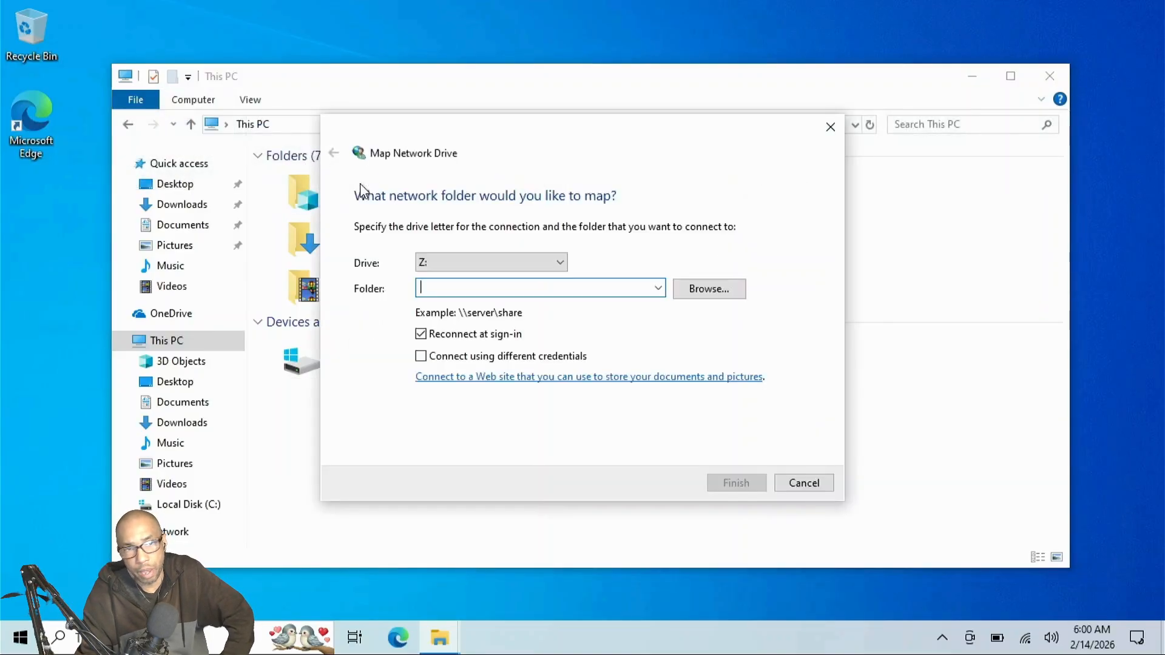
Choose drive letter N: and enter \\Neptune\n as the folder path.
{"action": "left_click", "coordinate": [540, 264]}
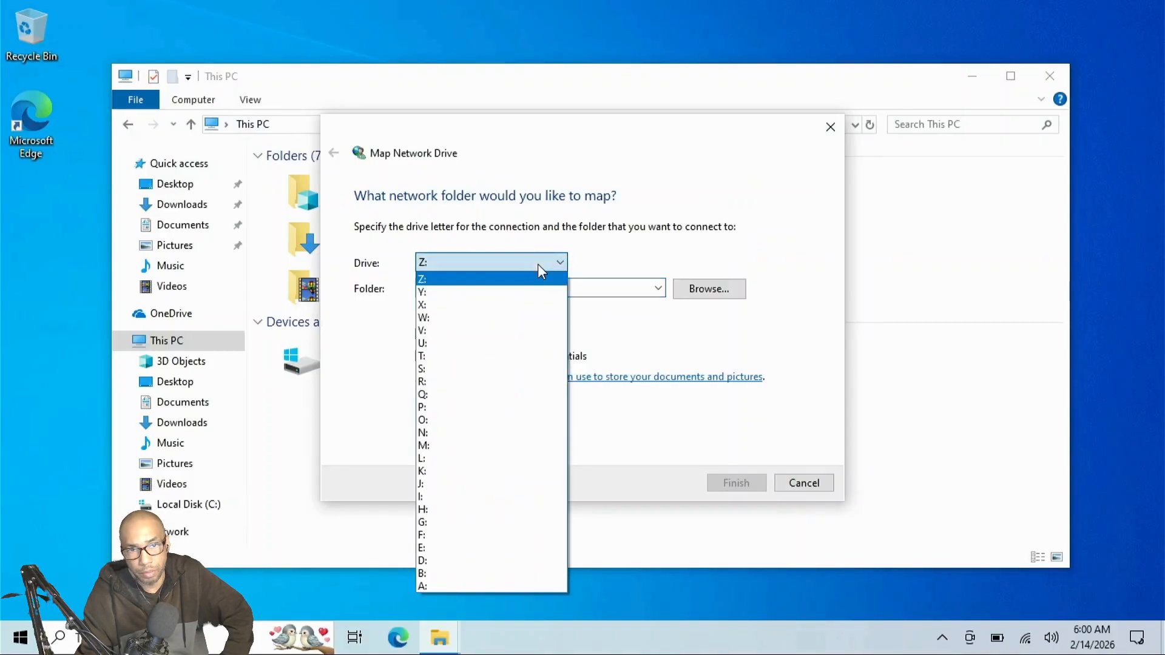
{"action": "key", "text": "n"}
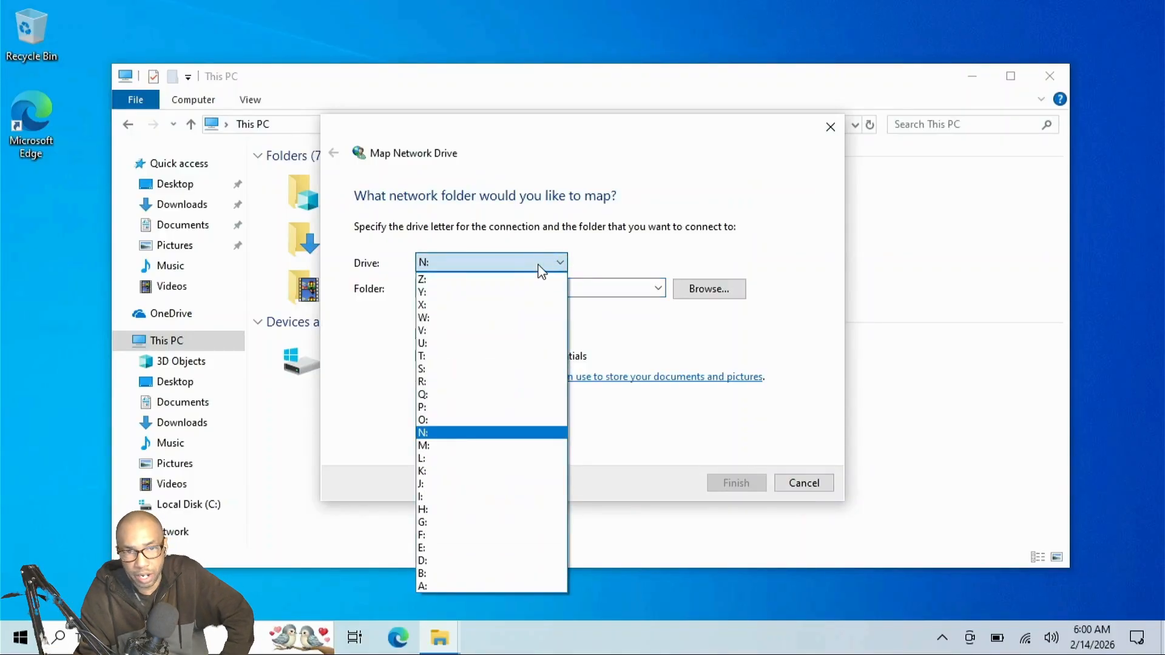
{"action": "left_click", "coordinate": [539, 268]}
{"action": "left_click", "coordinate": [549, 285]}
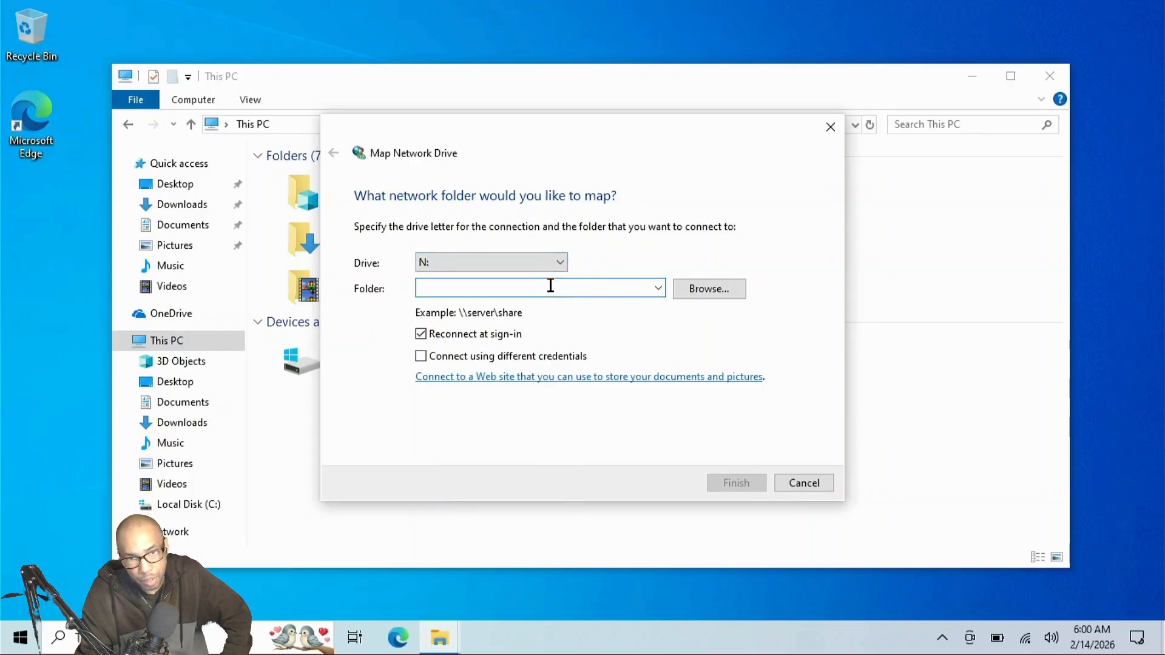
{"action": "type", "text": "\\"}
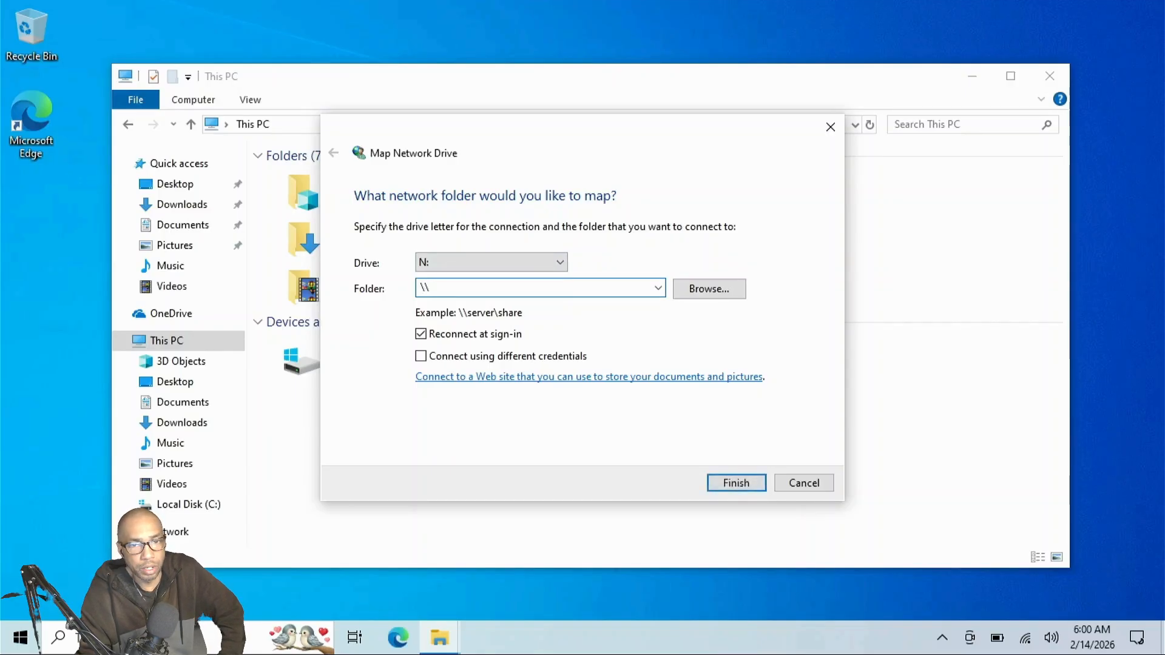
{"action": "type", "text": "Neptune"}
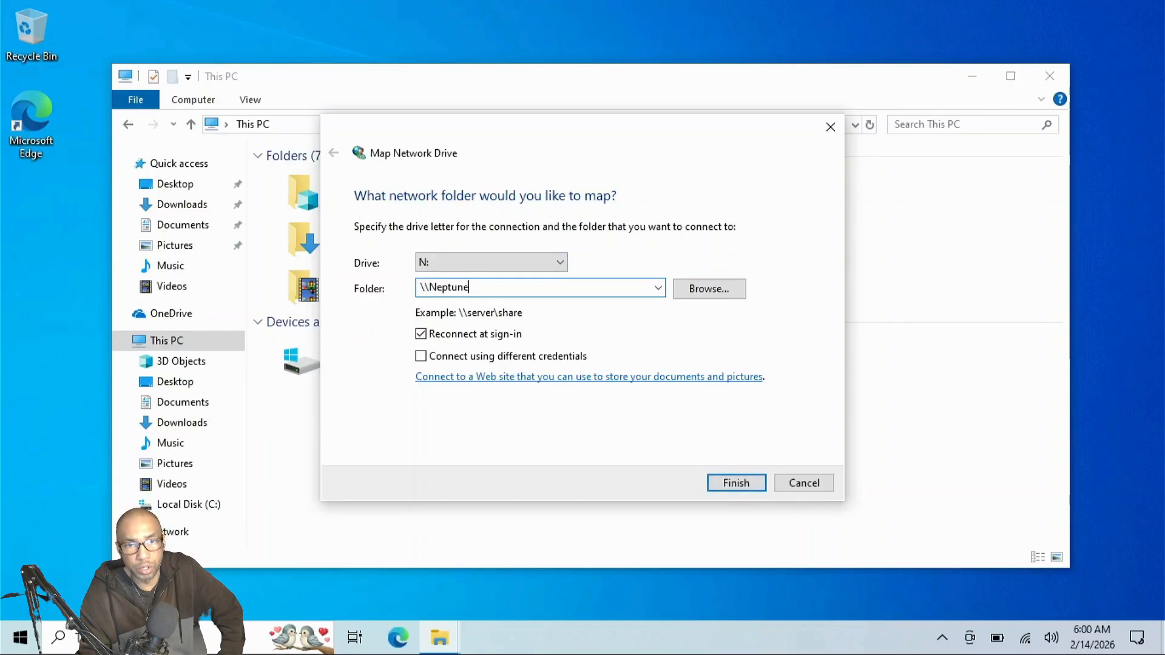
{"action": "type", "text": "\\"}
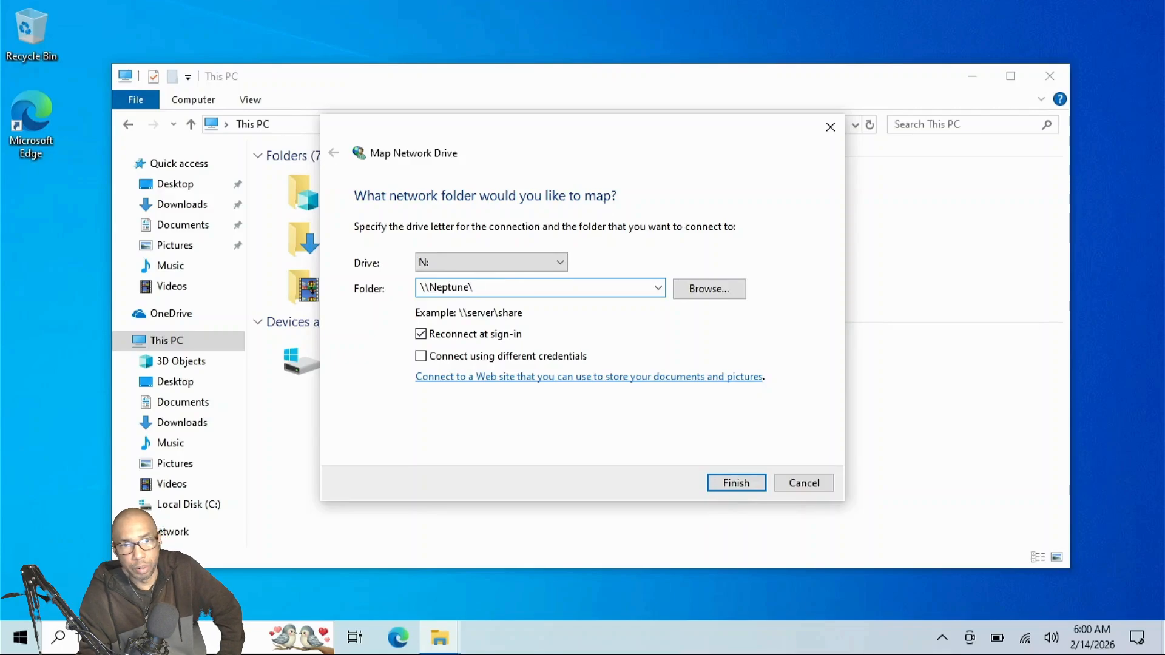
{"action": "type", "text": "n"}
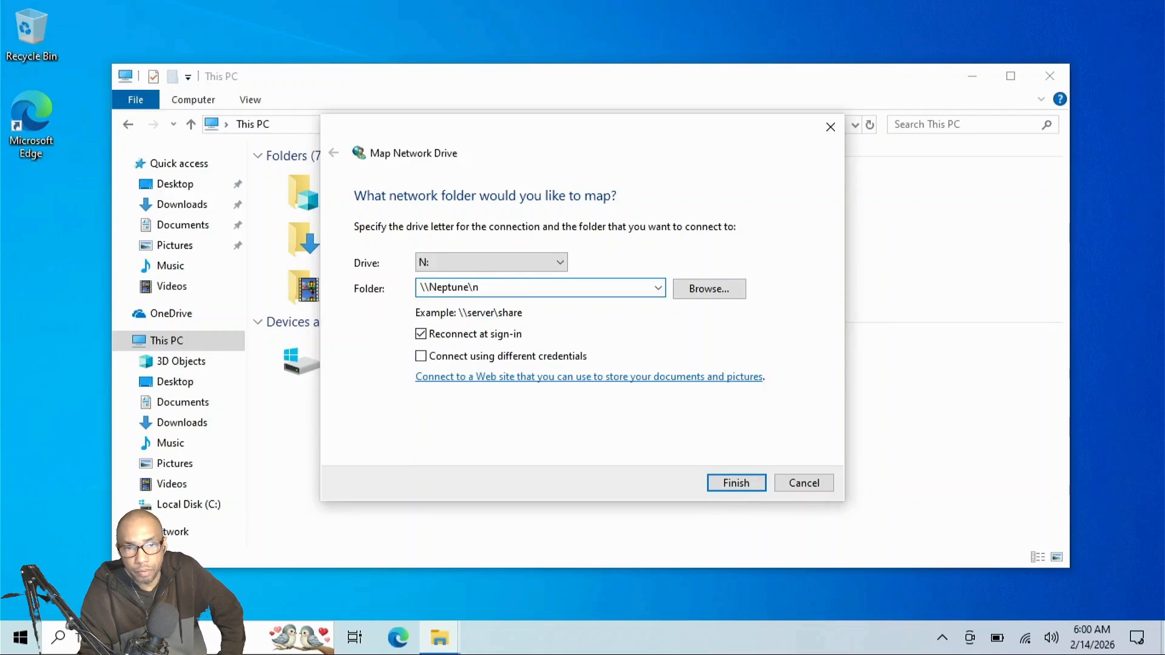
Connect N: to \\Neptune\n with the account's user name and password, remembering the credentials.
{"action": "key", "text": "Return"}
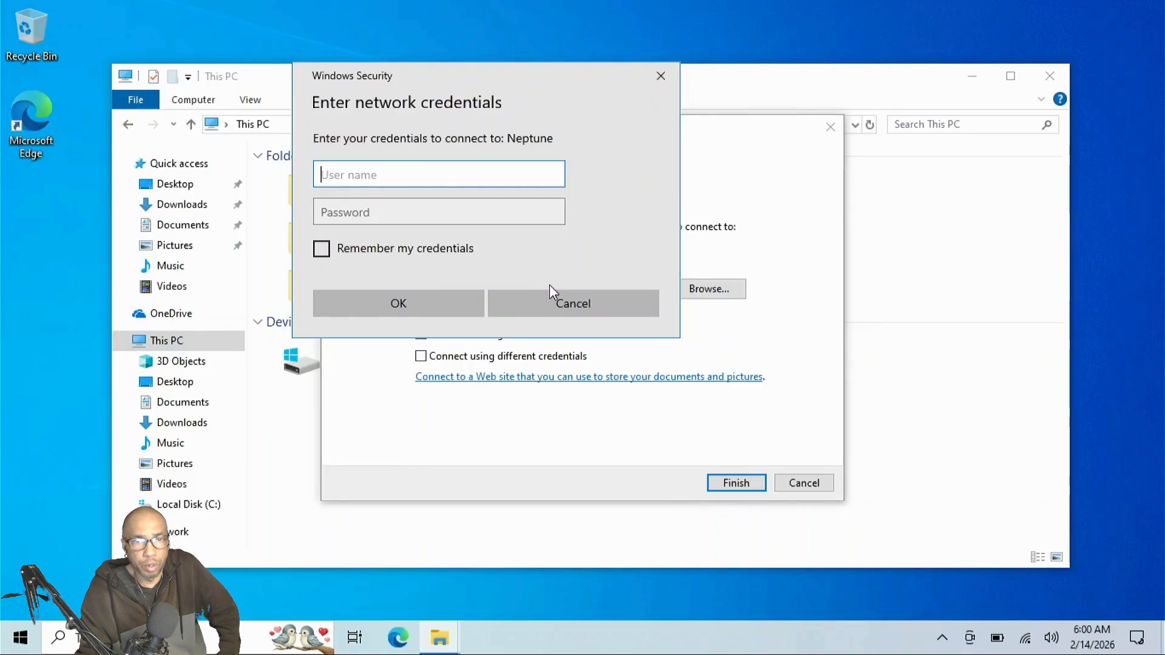
{"action": "type", "text": "paulid"}
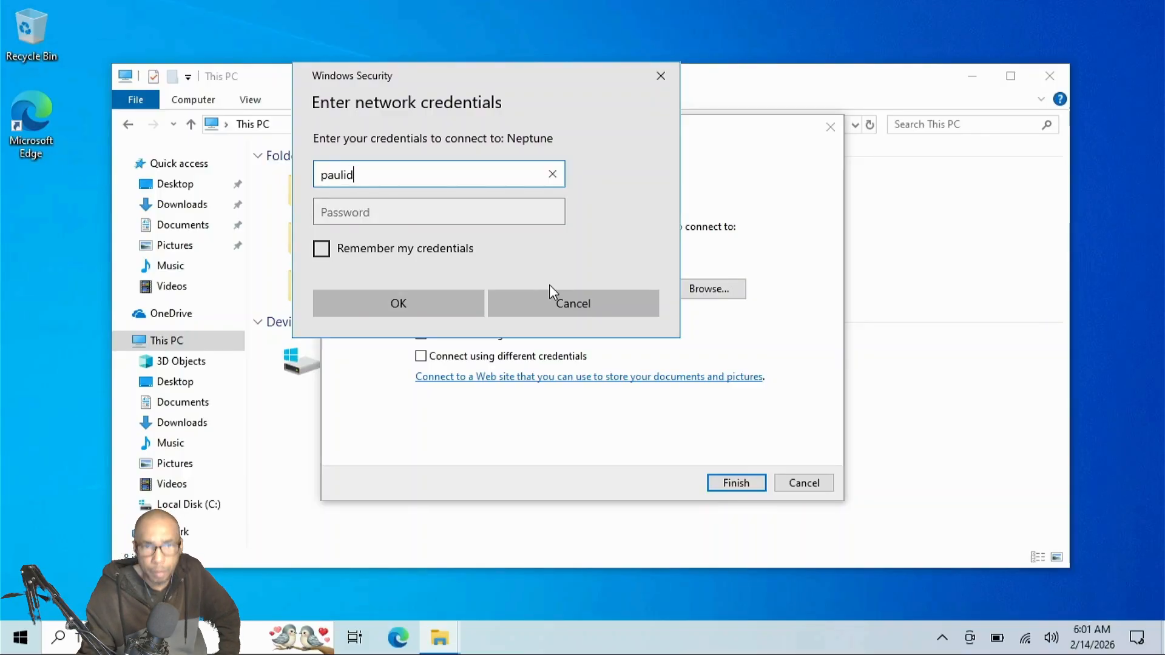
{"action": "type", "text": "4420"}
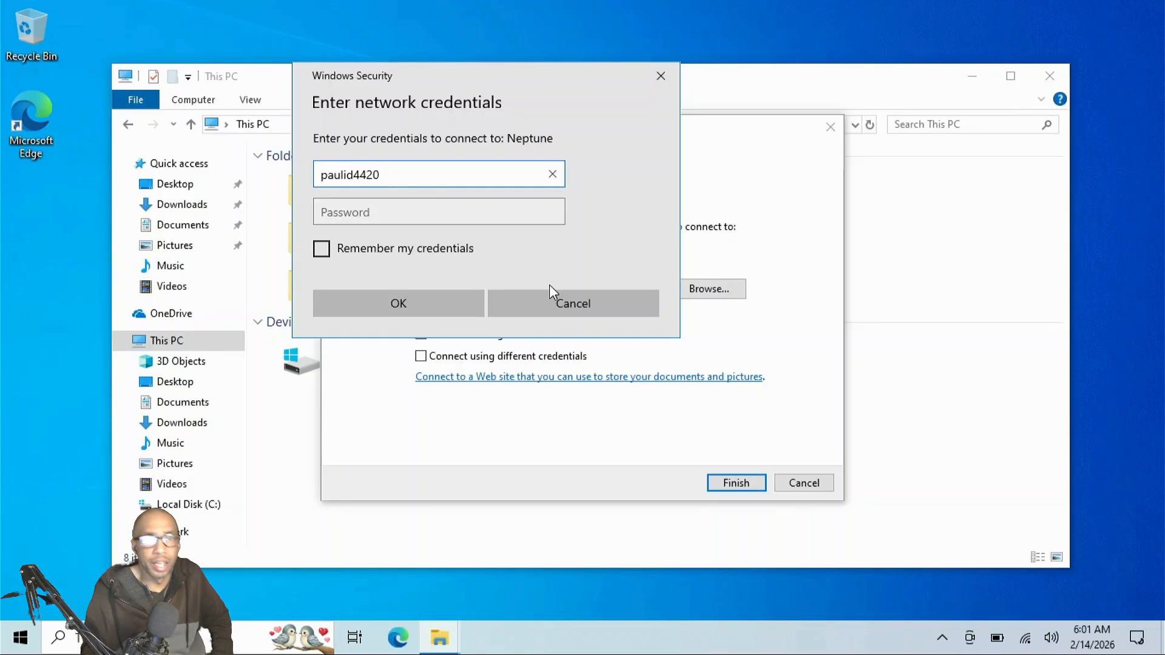
{"action": "left_click", "coordinate": [367, 250]}
{"action": "left_click", "coordinate": [379, 213]}
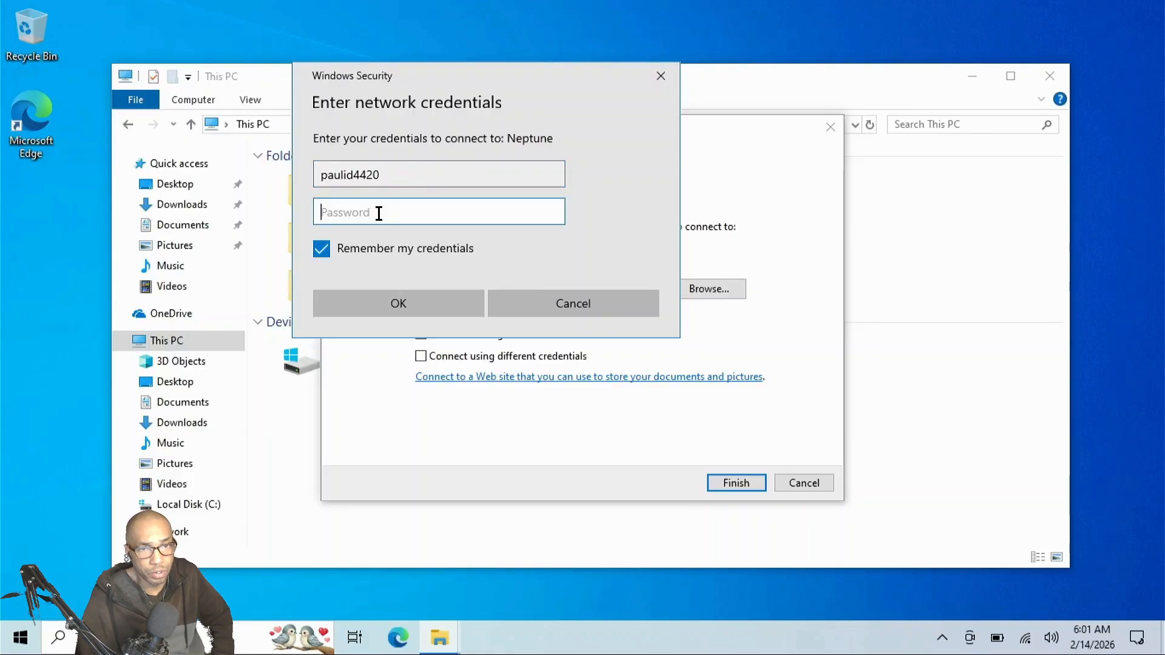
{"action": "type", "text": "•"}
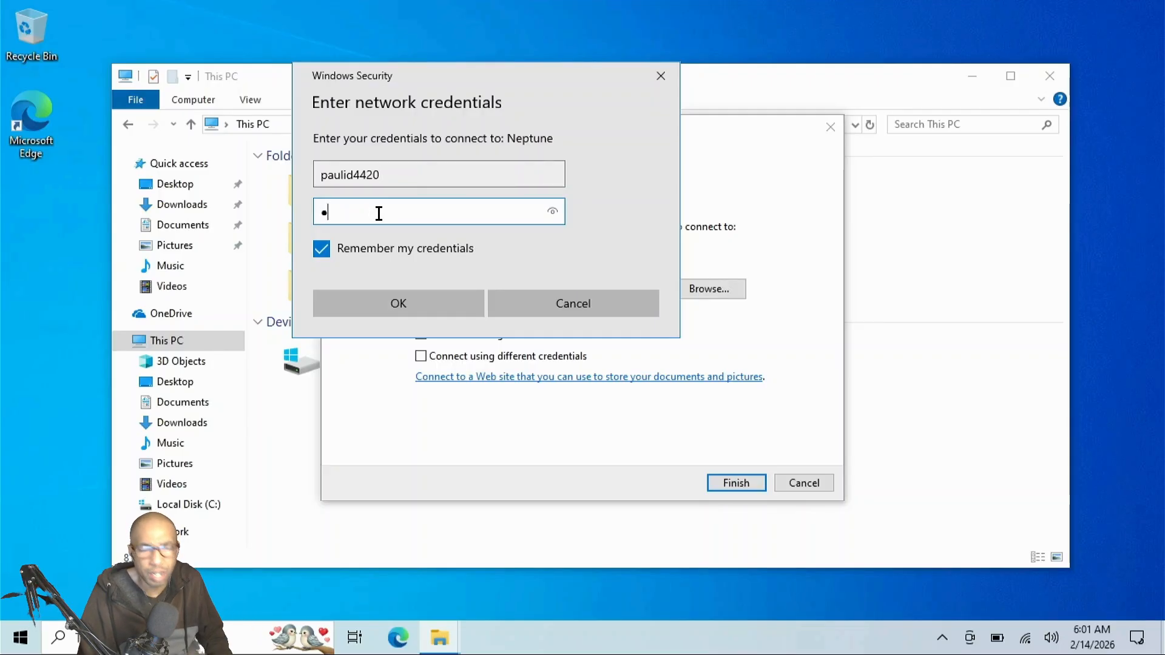
{"action": "type", "text": "••"}
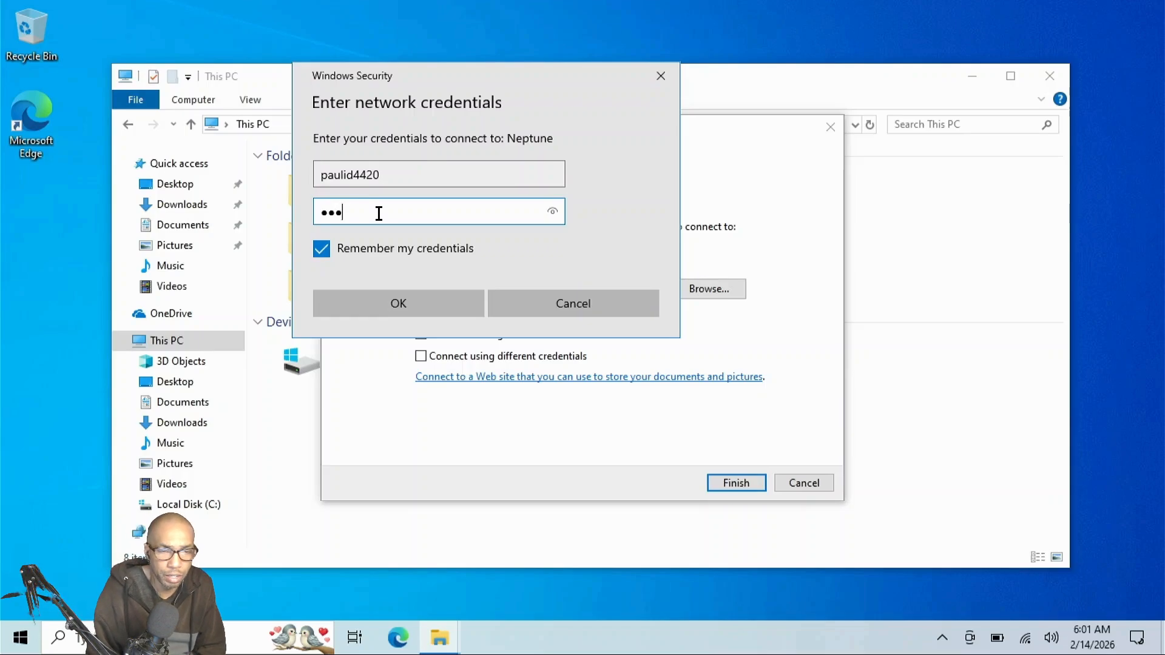
{"action": "type", "text": "••"}
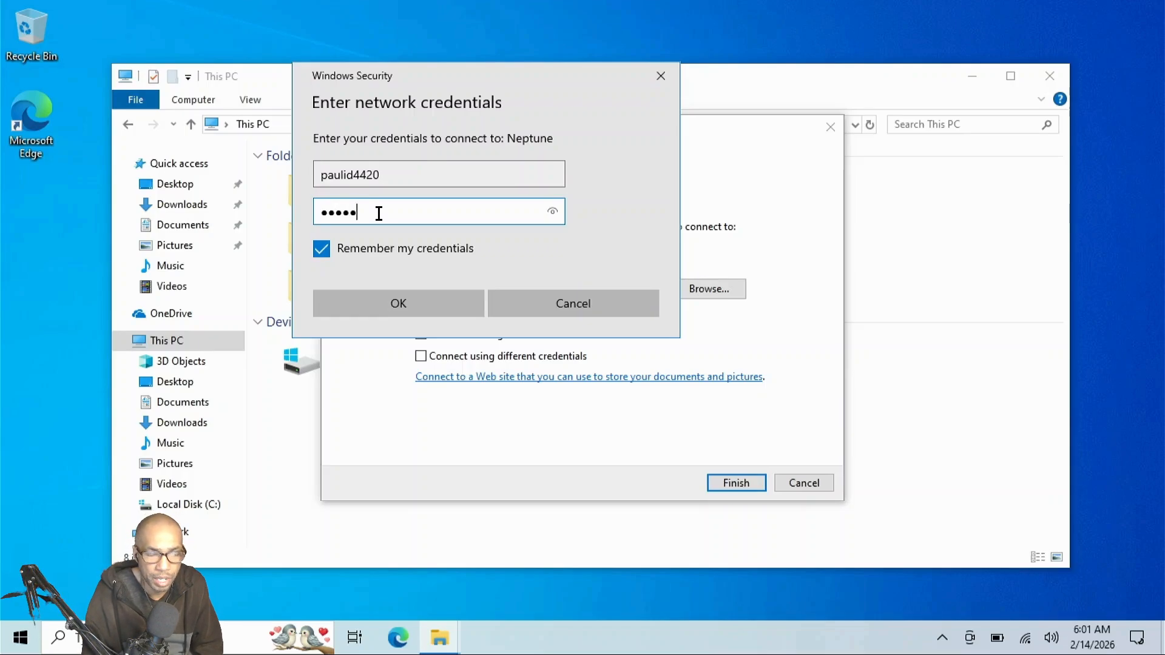
{"action": "type", "text": "•"}
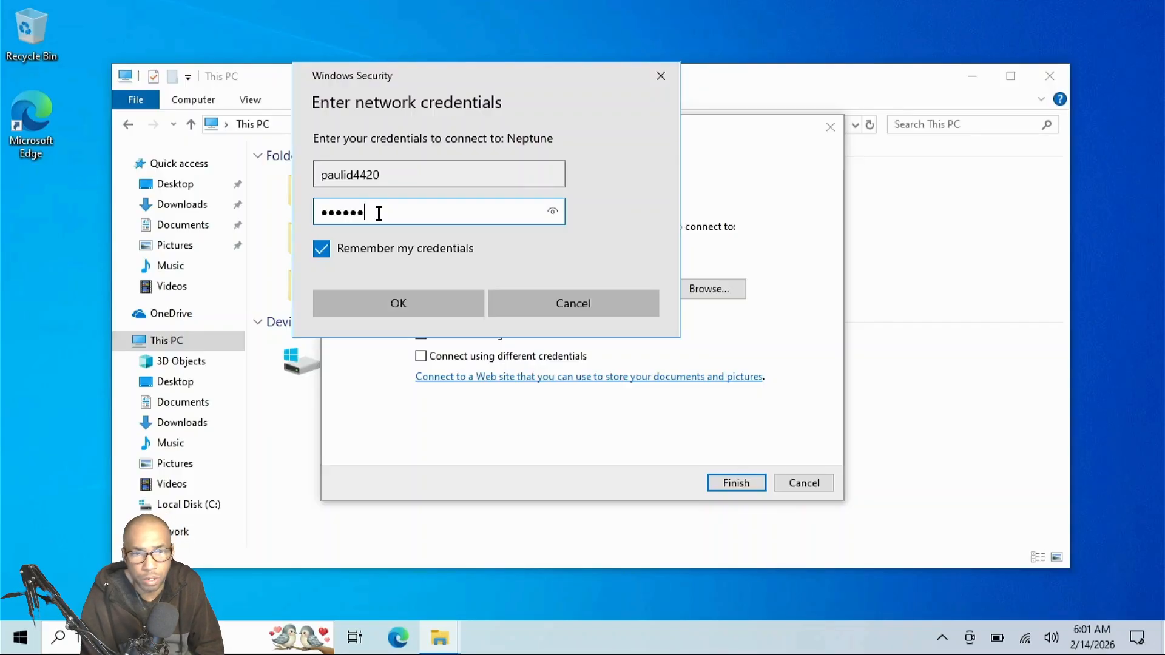
{"action": "type", "text": "•"}
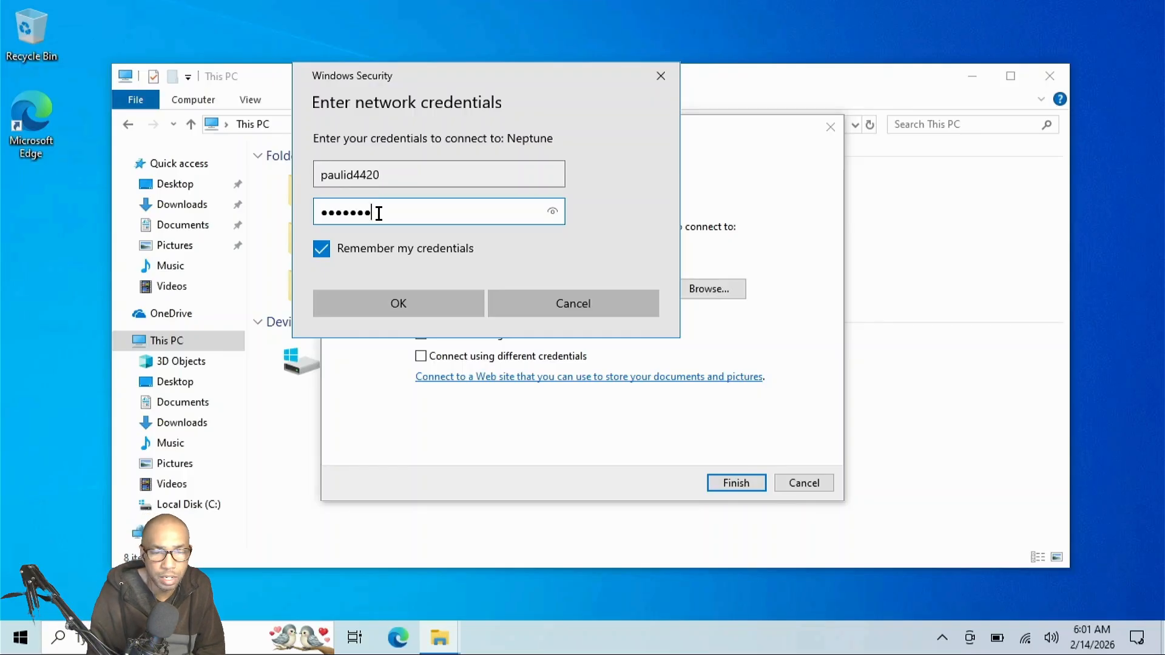
{"action": "type", "text": "•"}
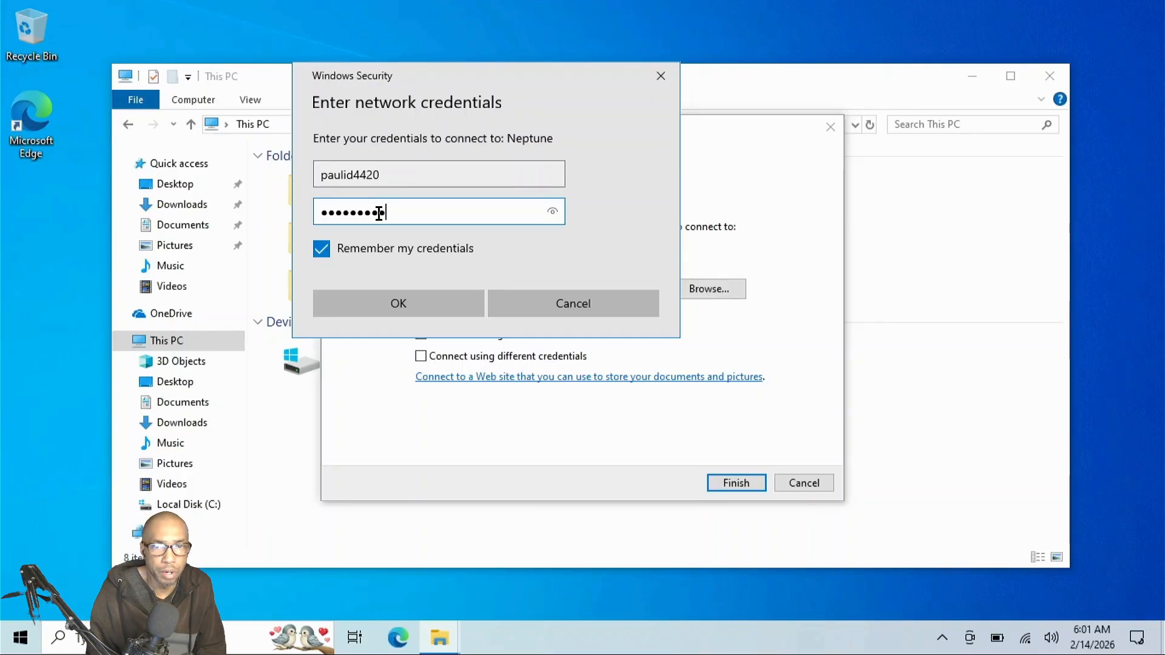
{"action": "type", "text": "•"}
{"action": "left_click", "coordinate": [397, 301]}
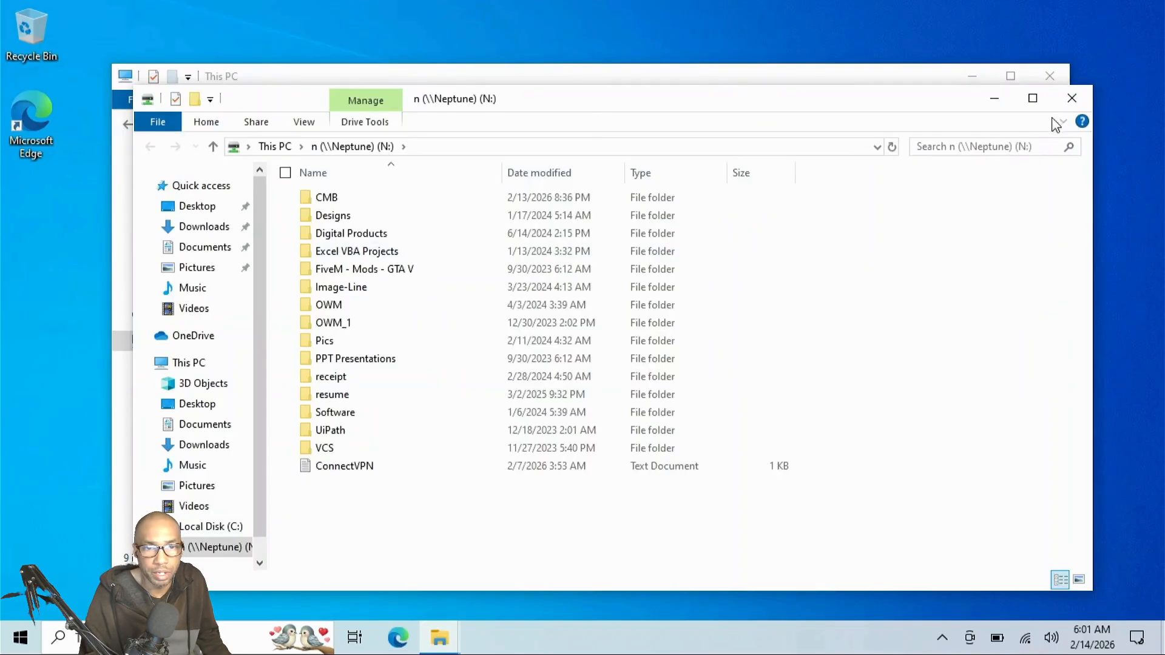
Close the N: window, then start and cancel the Add Network Location wizard from This PC.
{"action": "left_click", "coordinate": [1072, 99]}
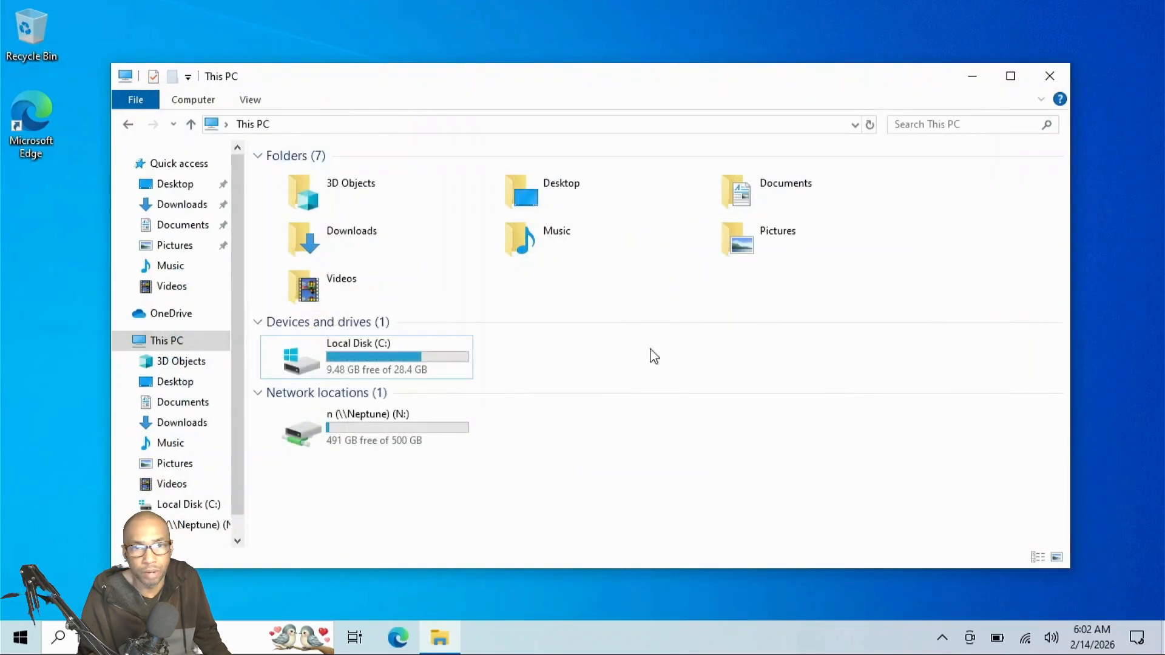
{"action": "right_click", "coordinate": [549, 443]}
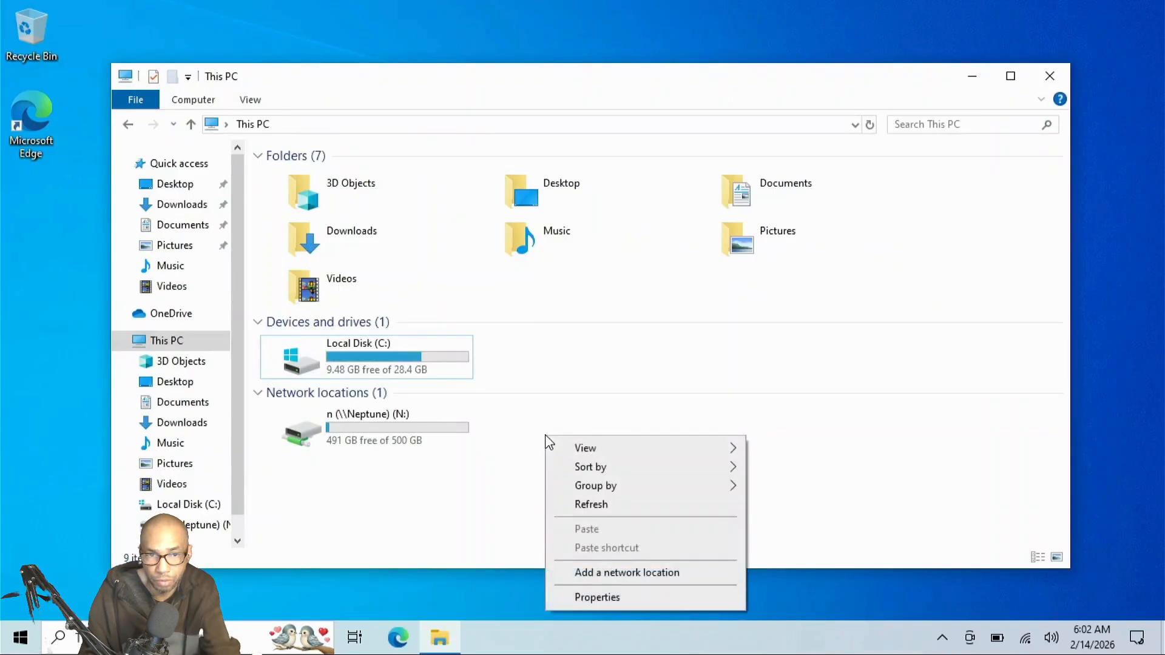
{"action": "left_click", "coordinate": [614, 572]}
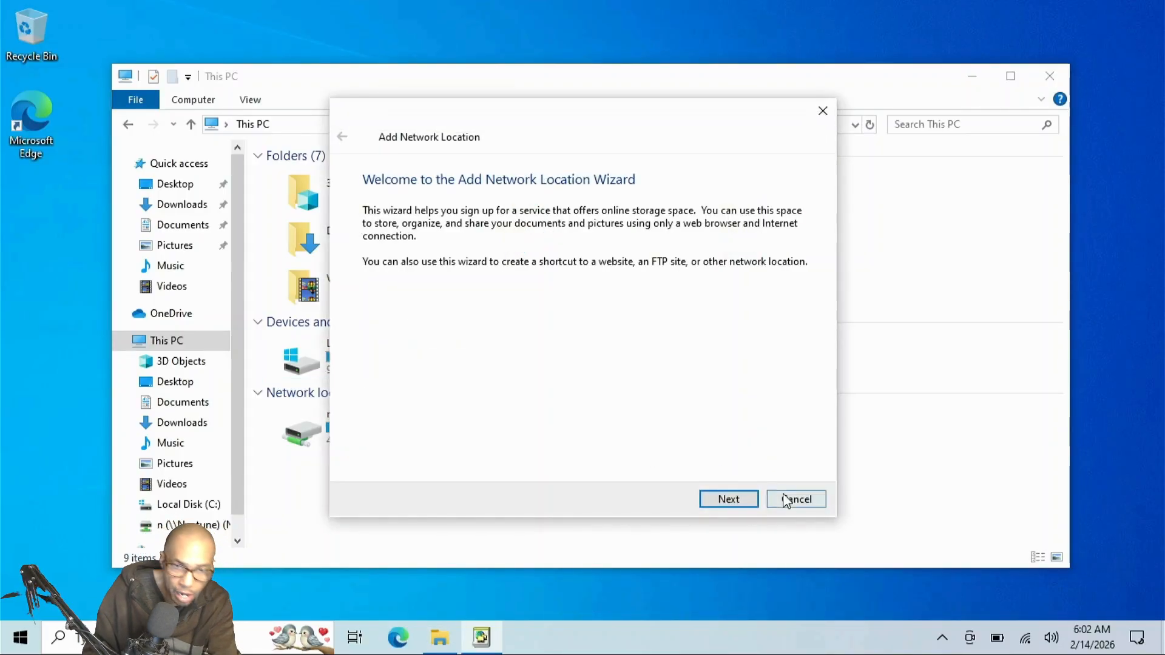
{"action": "left_click", "coordinate": [787, 501]}
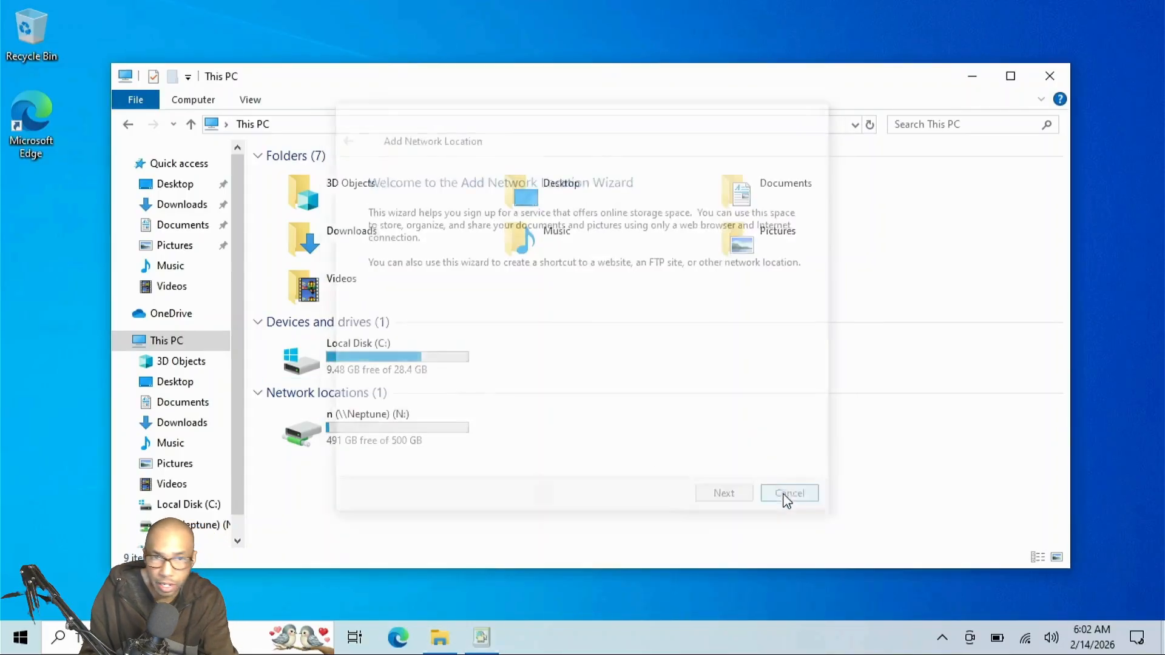
Start a new network drive mapping and assign drive letter O:.
{"action": "left_click", "coordinate": [205, 105]}
{"action": "left_click", "coordinate": [334, 162]}
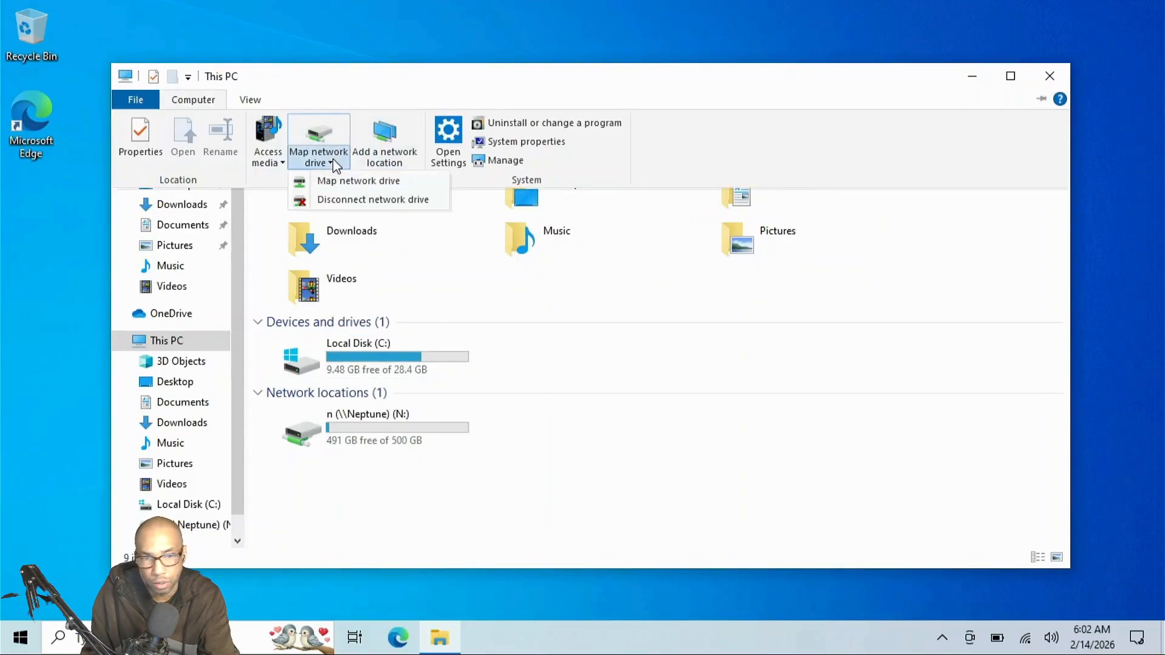
{"action": "left_click", "coordinate": [351, 181]}
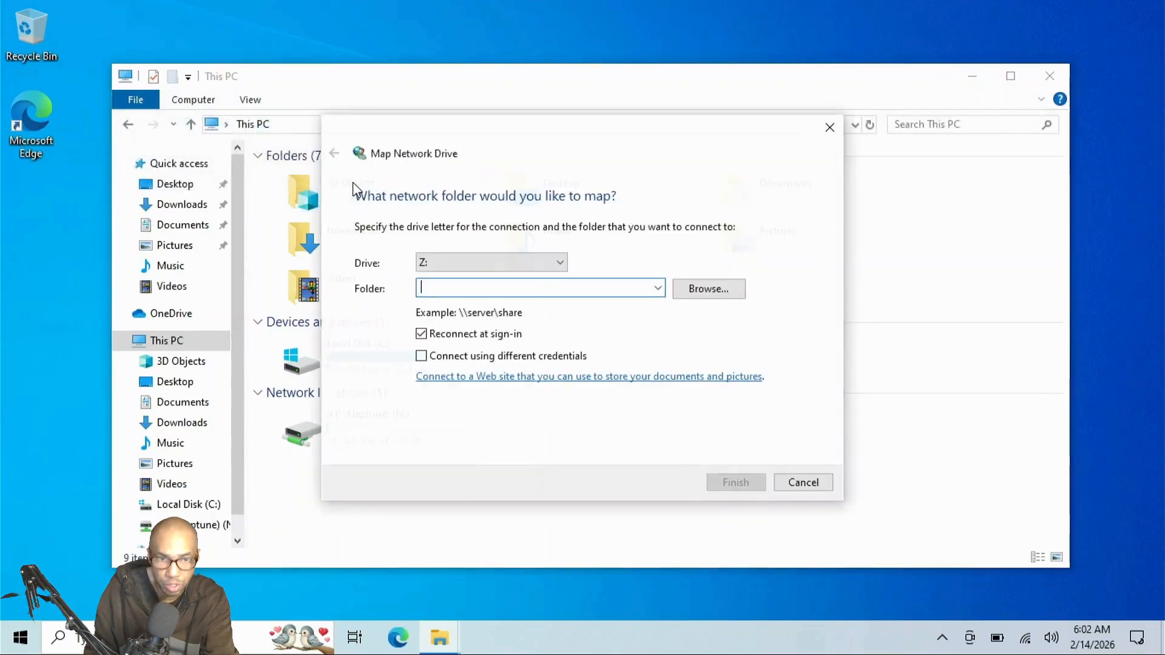
{"action": "left_click", "coordinate": [561, 262]}
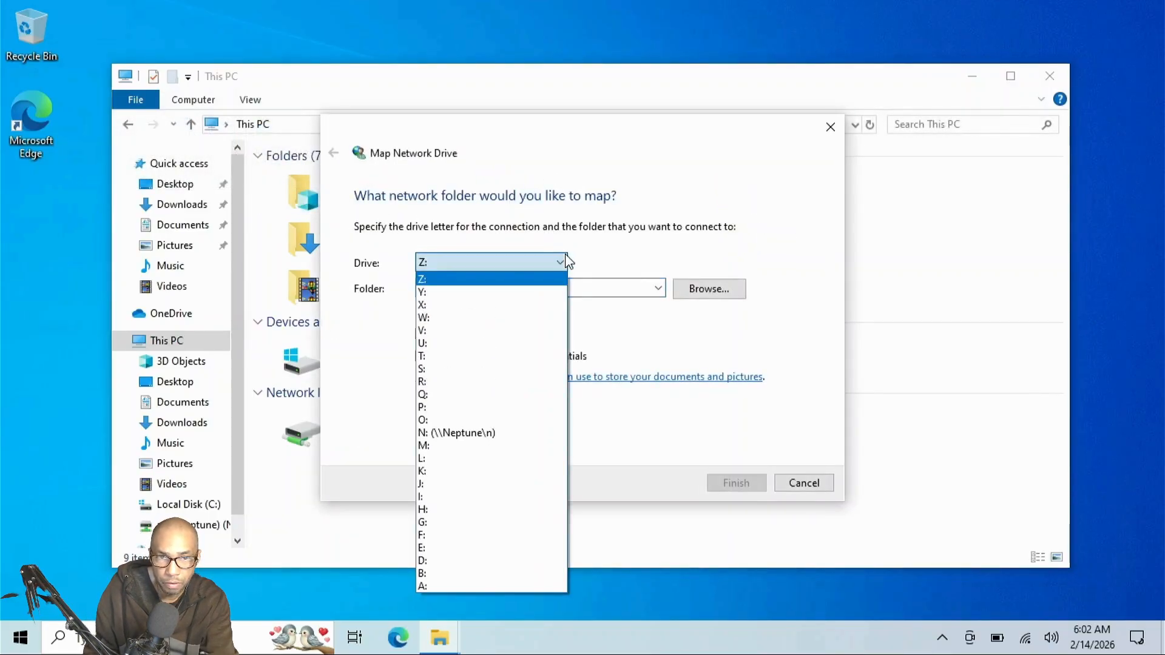
{"action": "left_click", "coordinate": [509, 421]}
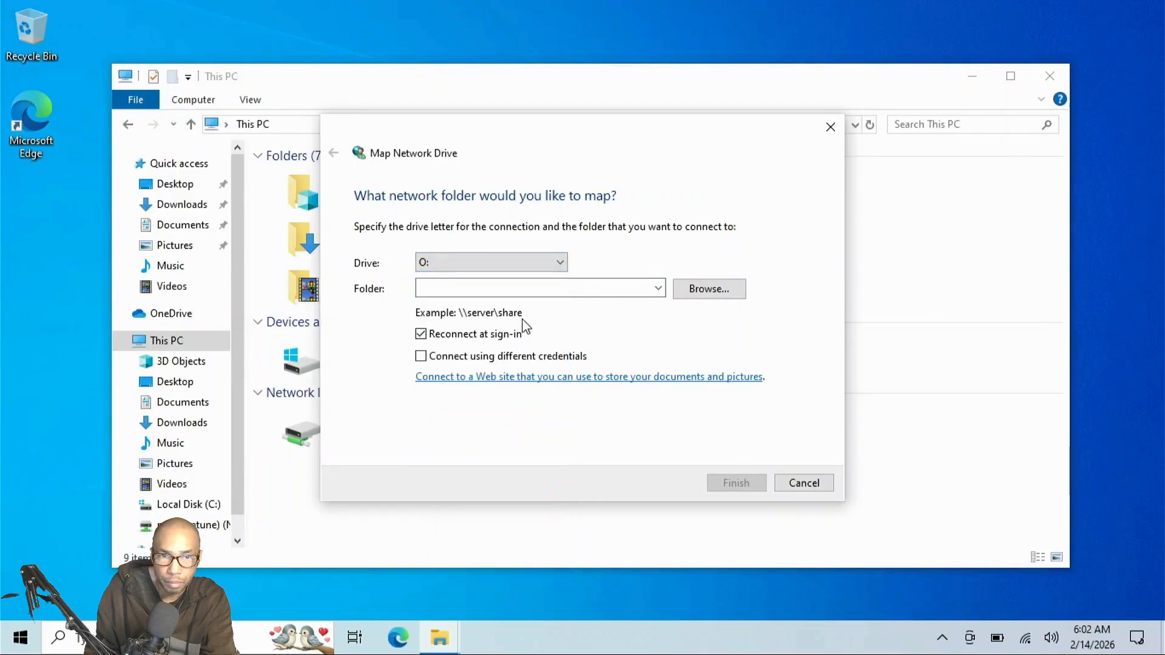
Set the folder to \\Neptune\o by editing the previous \\Neptune\n path, and finish.
{"action": "left_click", "coordinate": [586, 290]}
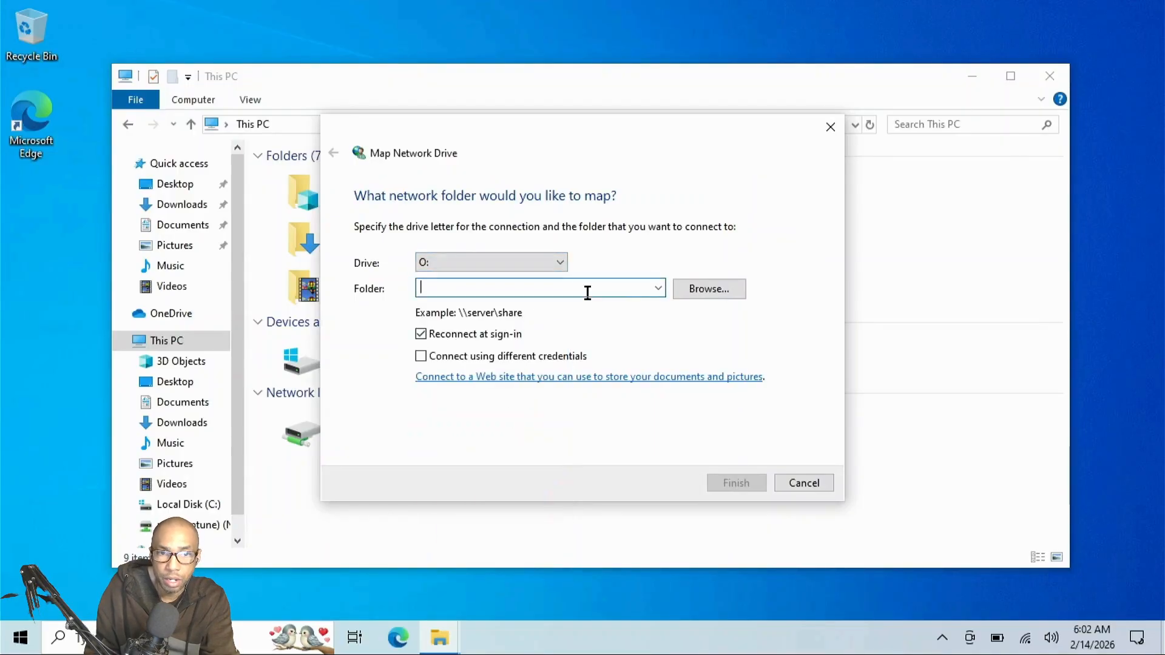
{"action": "left_click", "coordinate": [658, 288]}
{"action": "left_click", "coordinate": [647, 302]}
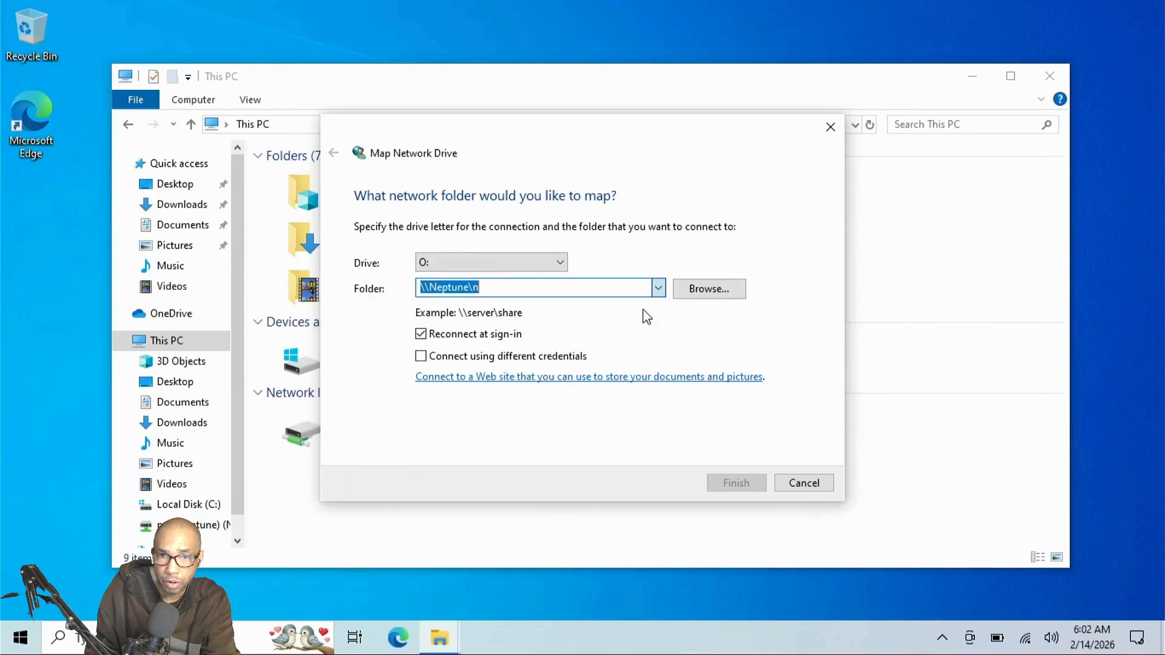
{"action": "left_click", "coordinate": [553, 286]}
{"action": "key", "text": "BackSpace"}
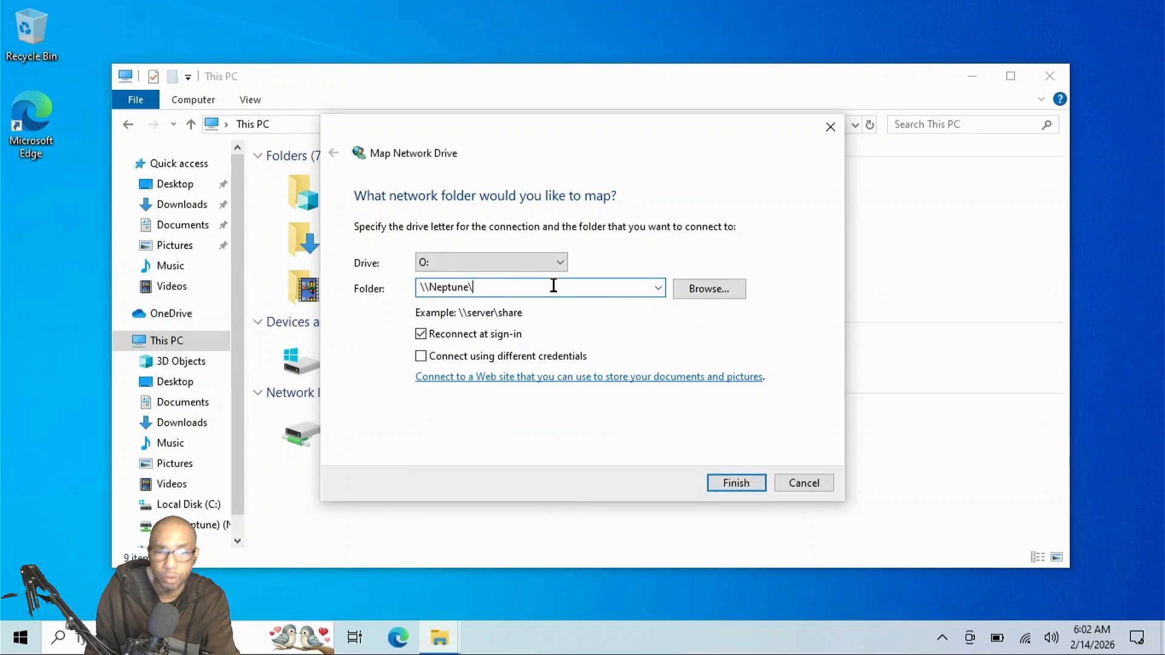
{"action": "type", "text": "o"}
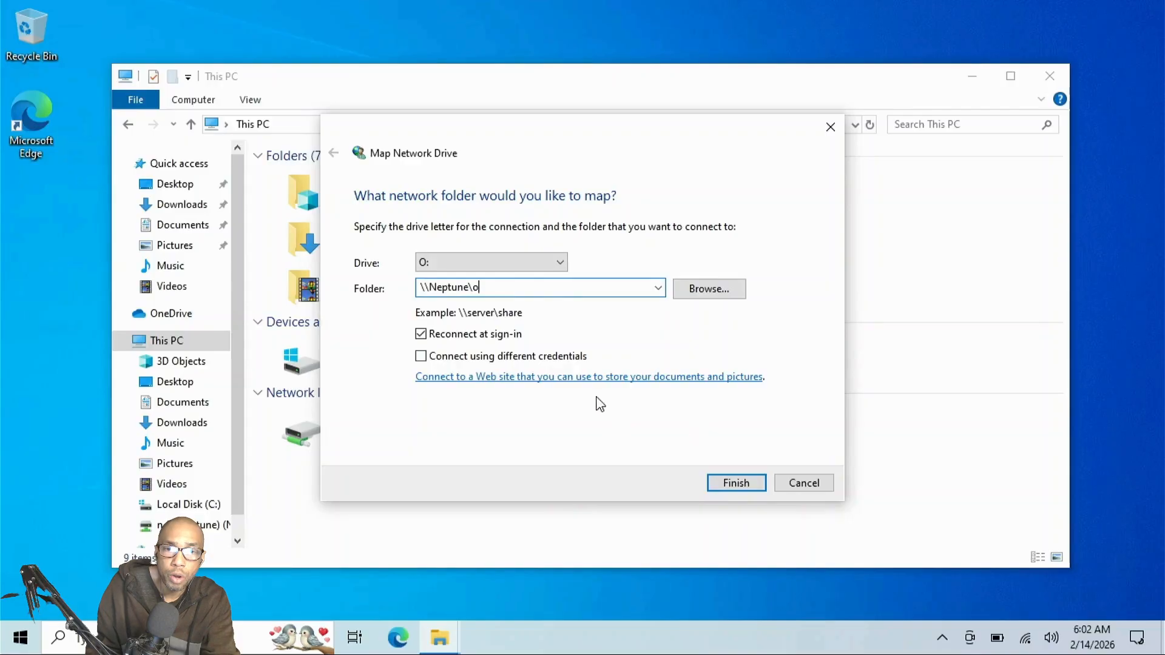
{"action": "left_click", "coordinate": [727, 488]}
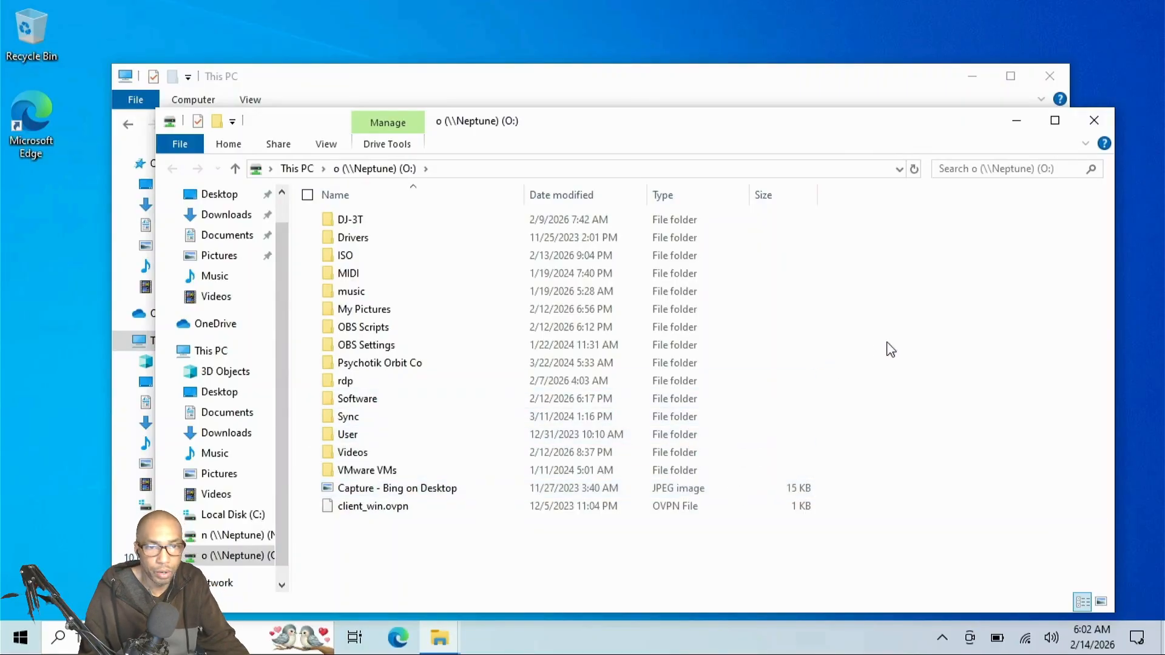
Close the O: (\\Neptune) drive window.
{"action": "left_click", "coordinate": [1095, 121]}
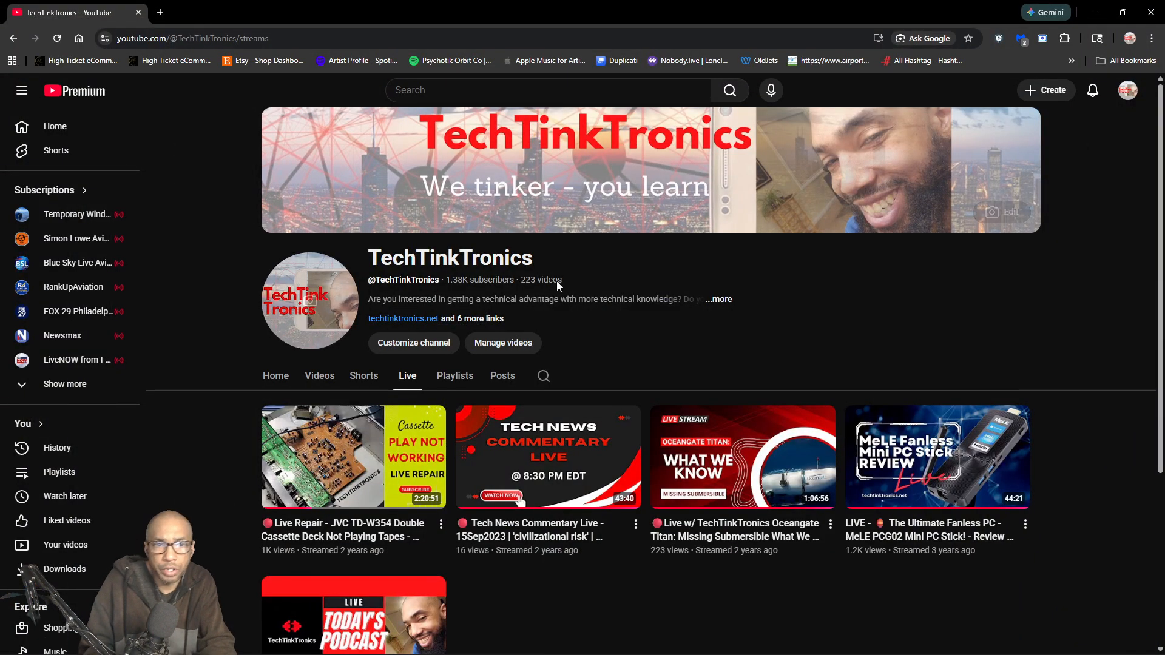
Bring the OBS Studio window to the front from the taskbar.
{"action": "mouse_move", "coordinate": [262, 410]}
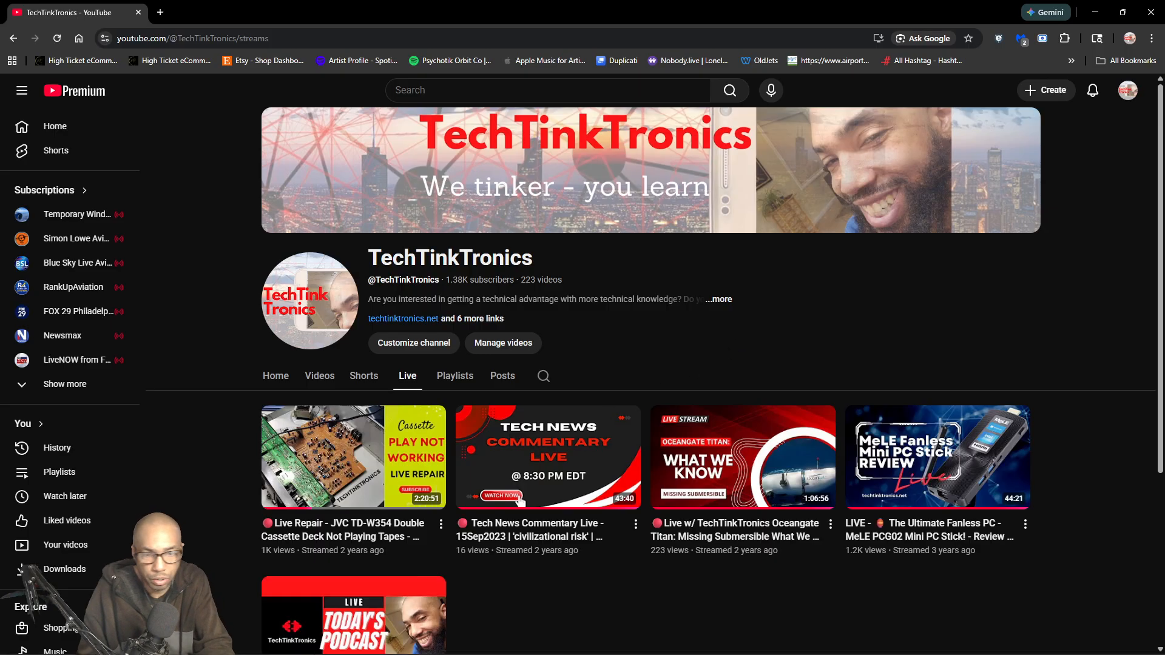
{"action": "mouse_move", "coordinate": [888, 645]}
{"action": "left_click", "coordinate": [812, 641]}
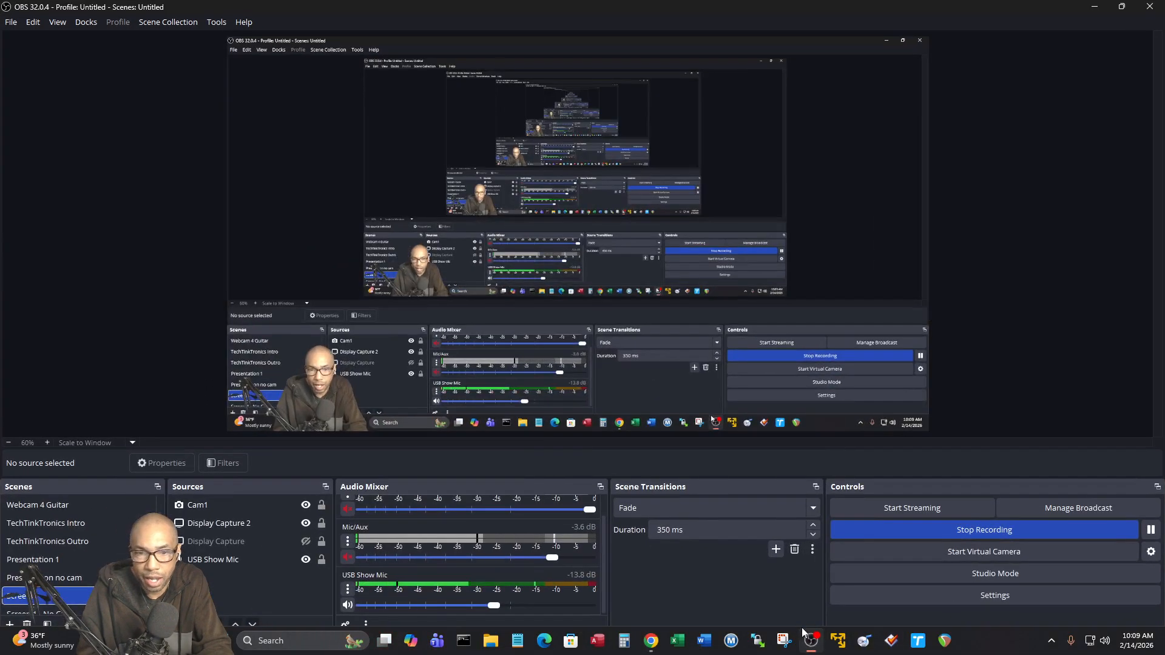